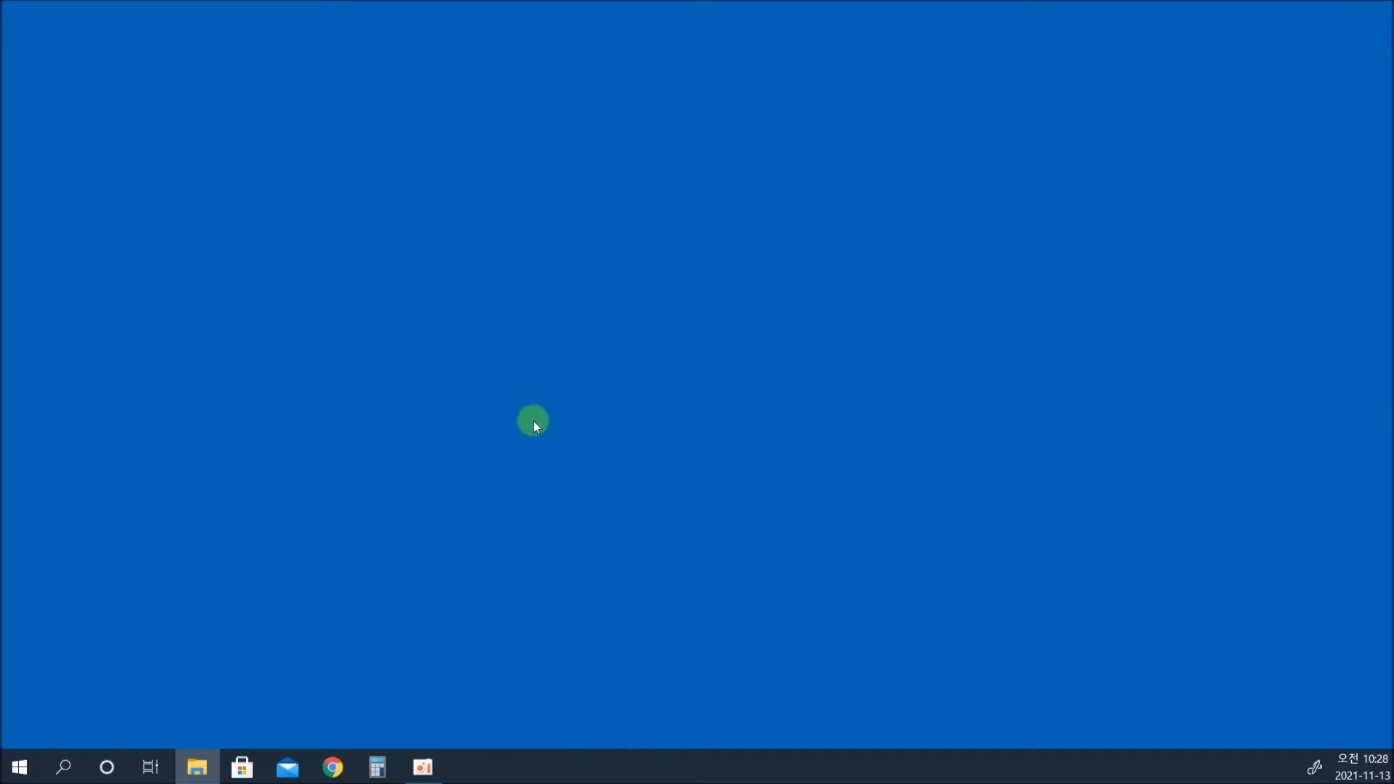
Launch IBM SPSS Amos 26 Graphics from the IBM SPSS Amos program folder.
click(20, 765)
scroll(189, 473, down, 6)
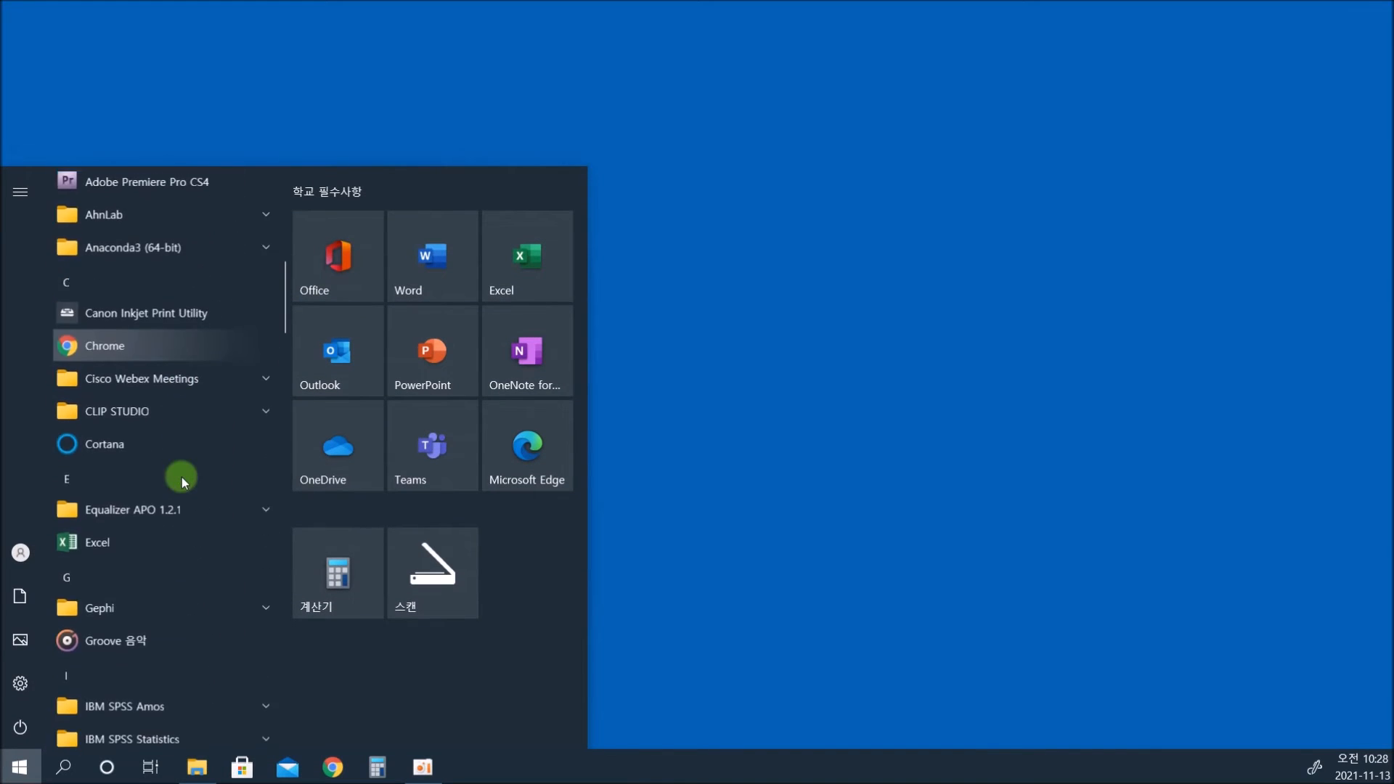
scroll(181, 477, down, 5)
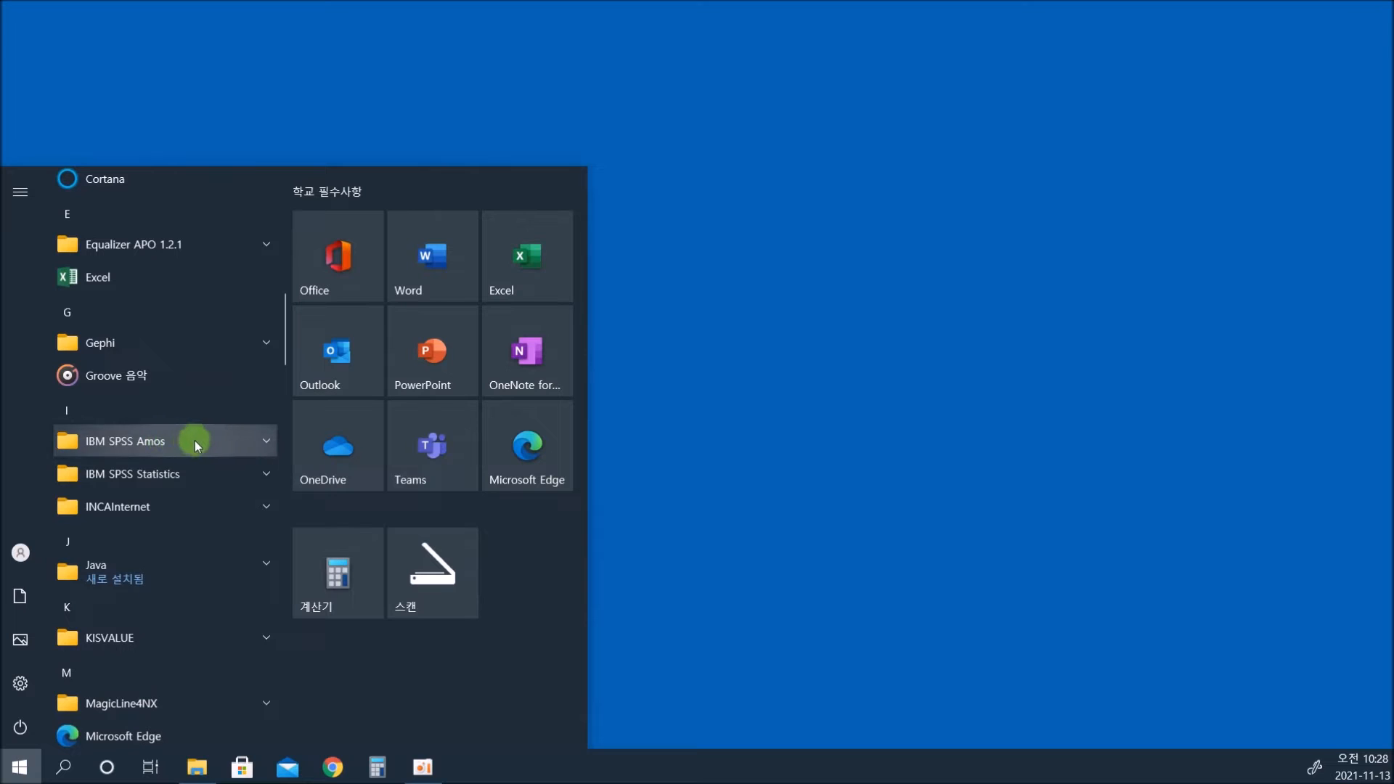
click(194, 442)
scroll(191, 442, down, 1)
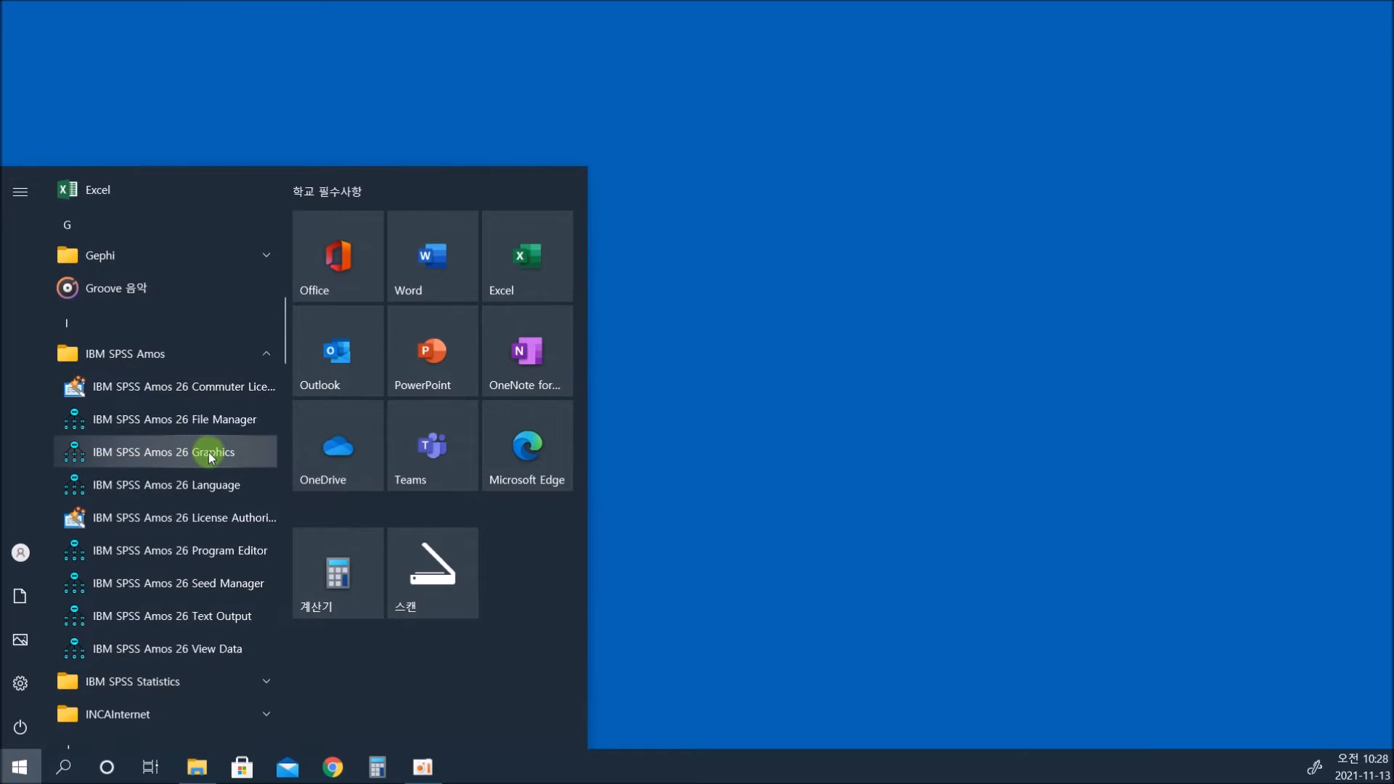
click(212, 457)
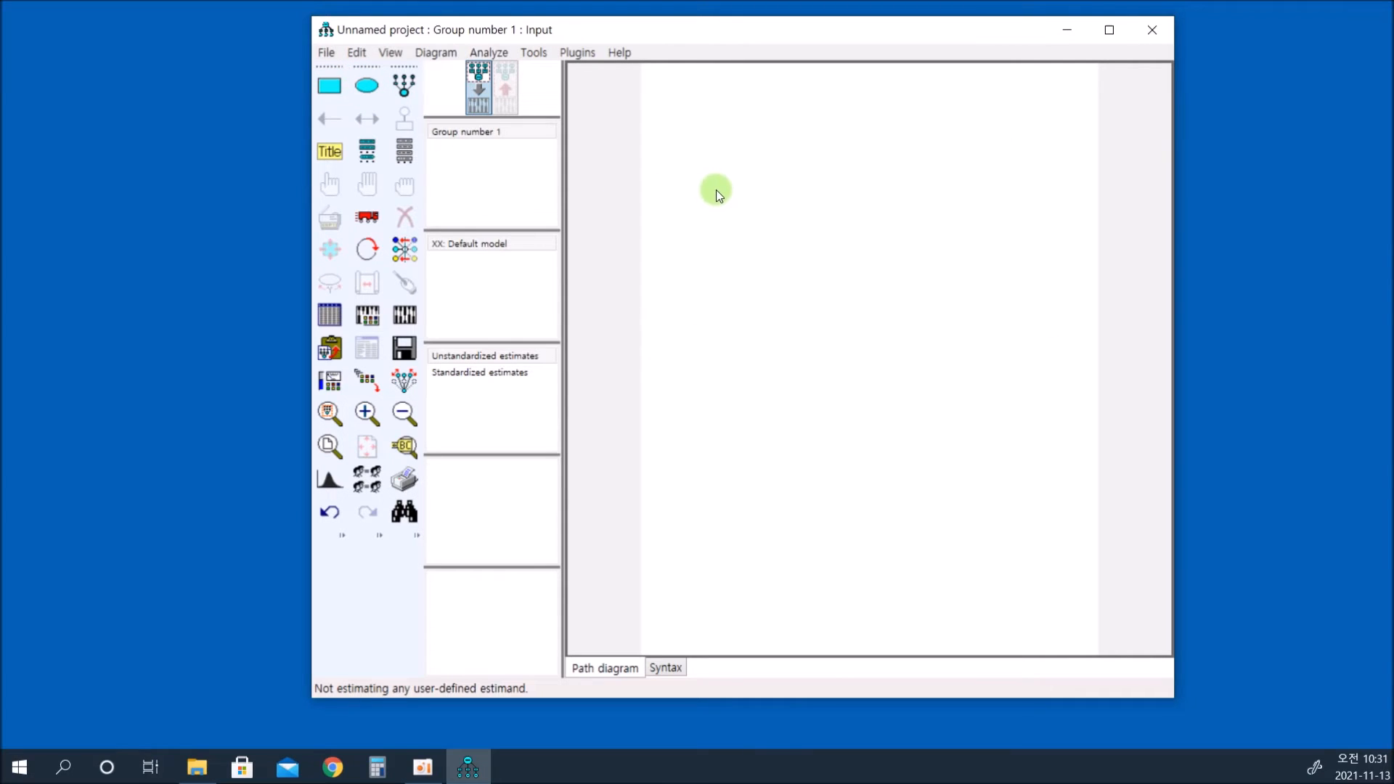
Draw an observed-variable rectangle near the page's upper left and a latent-variable ellipse below and to the right of it.
click(329, 88)
drag(739, 145, 739, 146)
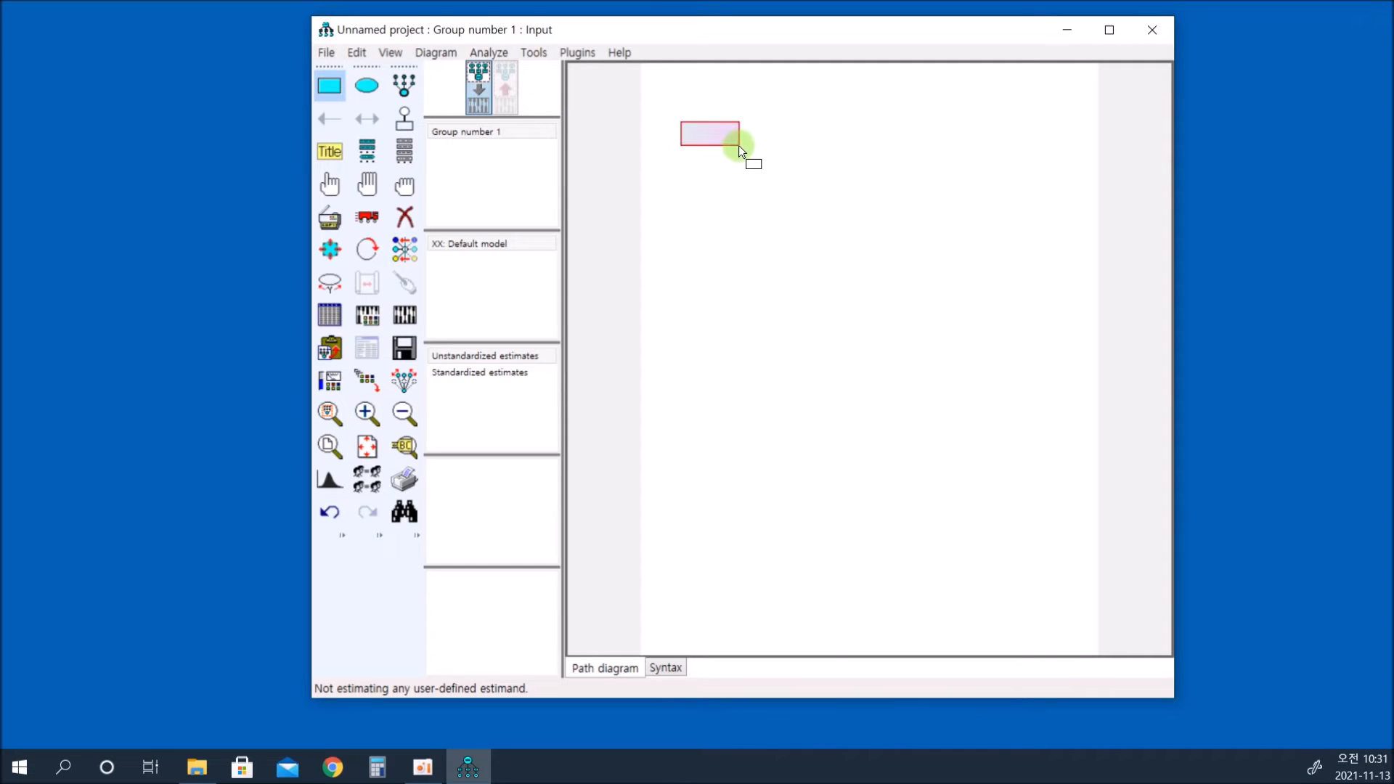
click(368, 88)
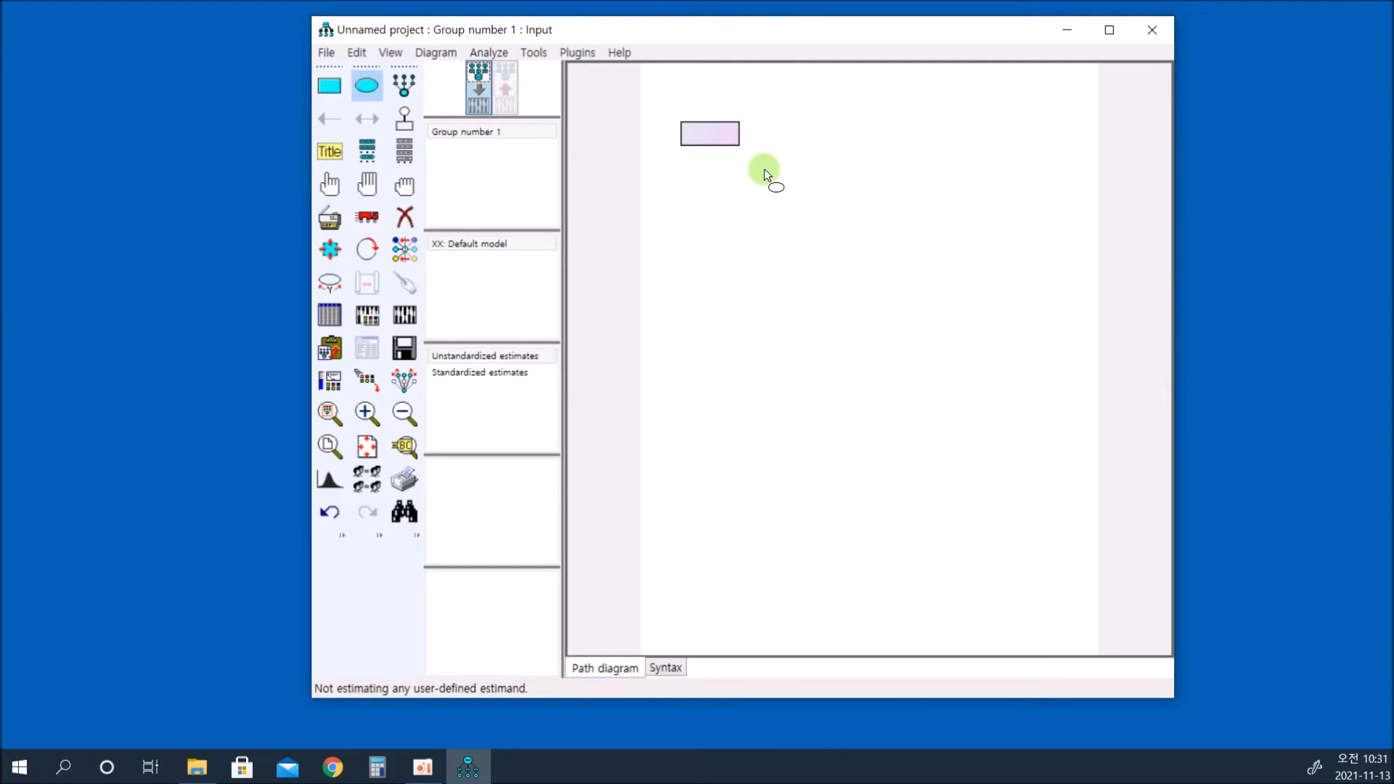
drag(784, 182, 847, 215)
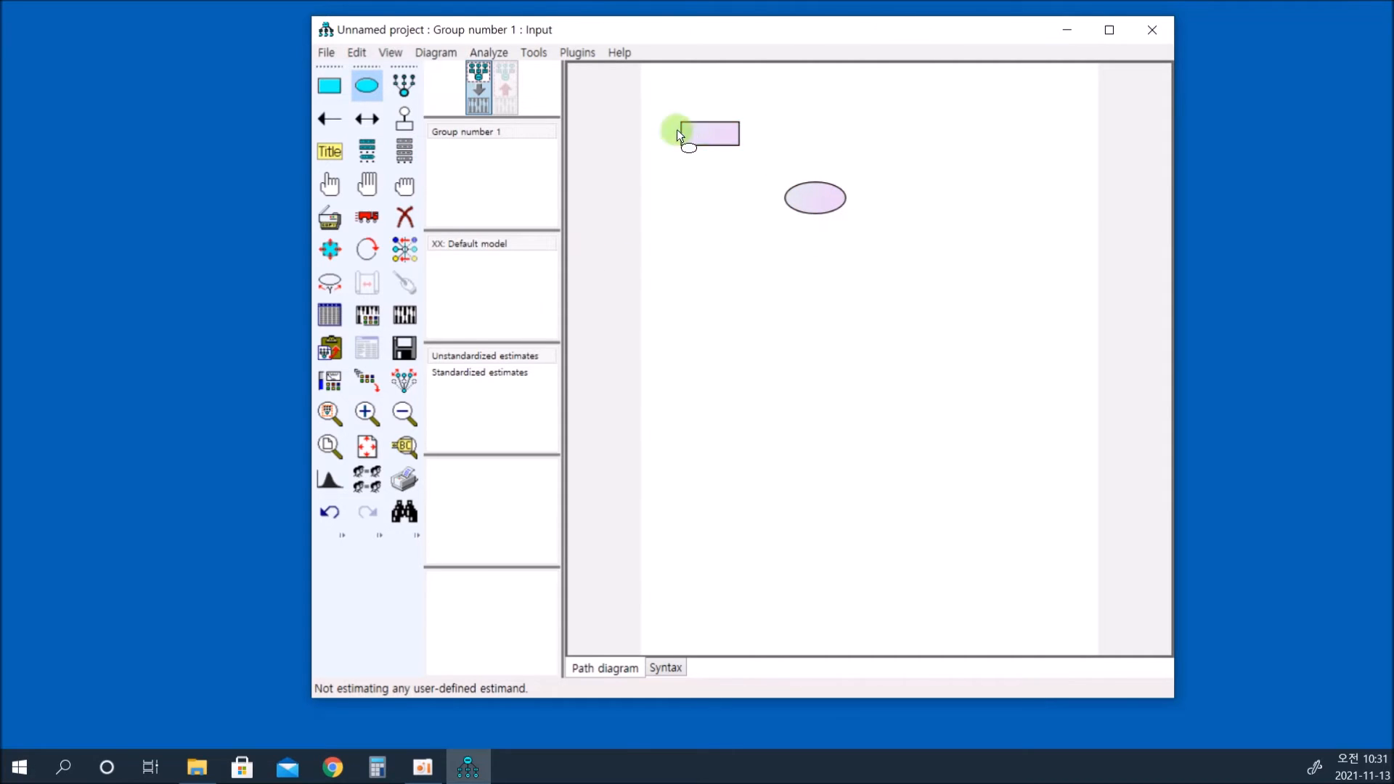
Add a unique error variable to the observed-variable rectangle and rotate it around to the rectangle's left side.
click(411, 125)
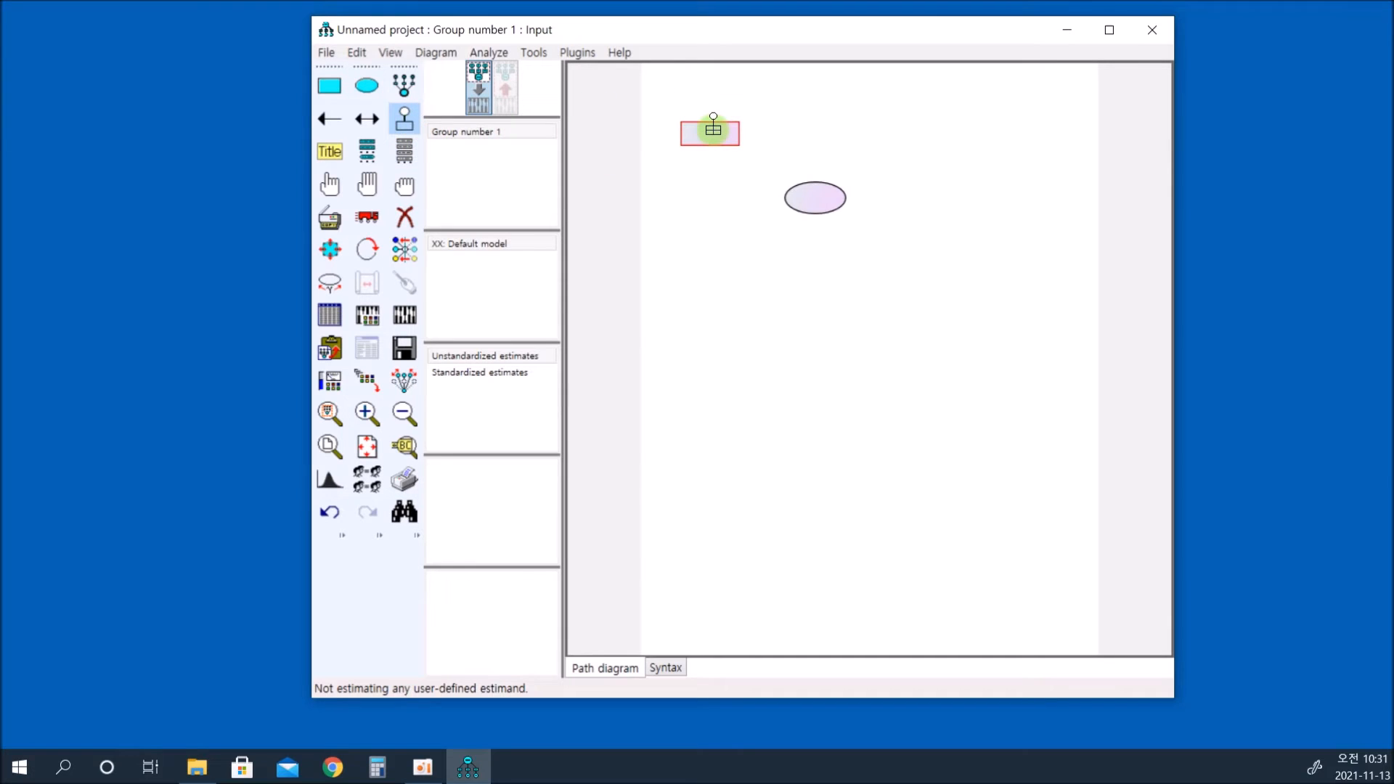
click(713, 129)
click(713, 130)
click(713, 129)
click(713, 130)
click(713, 129)
click(713, 129)
Draw a path from the latent ellipse to the rectangle and duplicate the rectangle three times in a column below it.
click(330, 120)
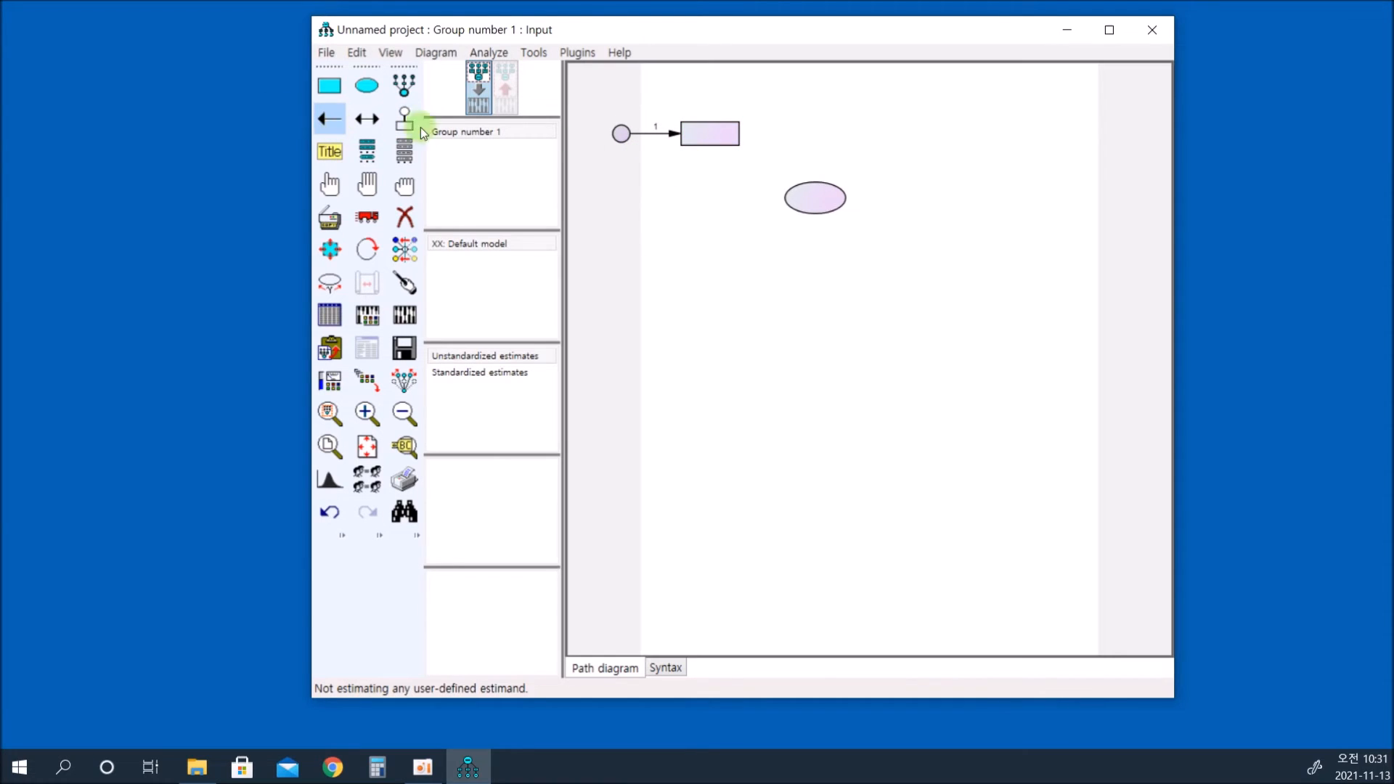
drag(804, 201, 739, 135)
click(329, 217)
drag(709, 136, 708, 136)
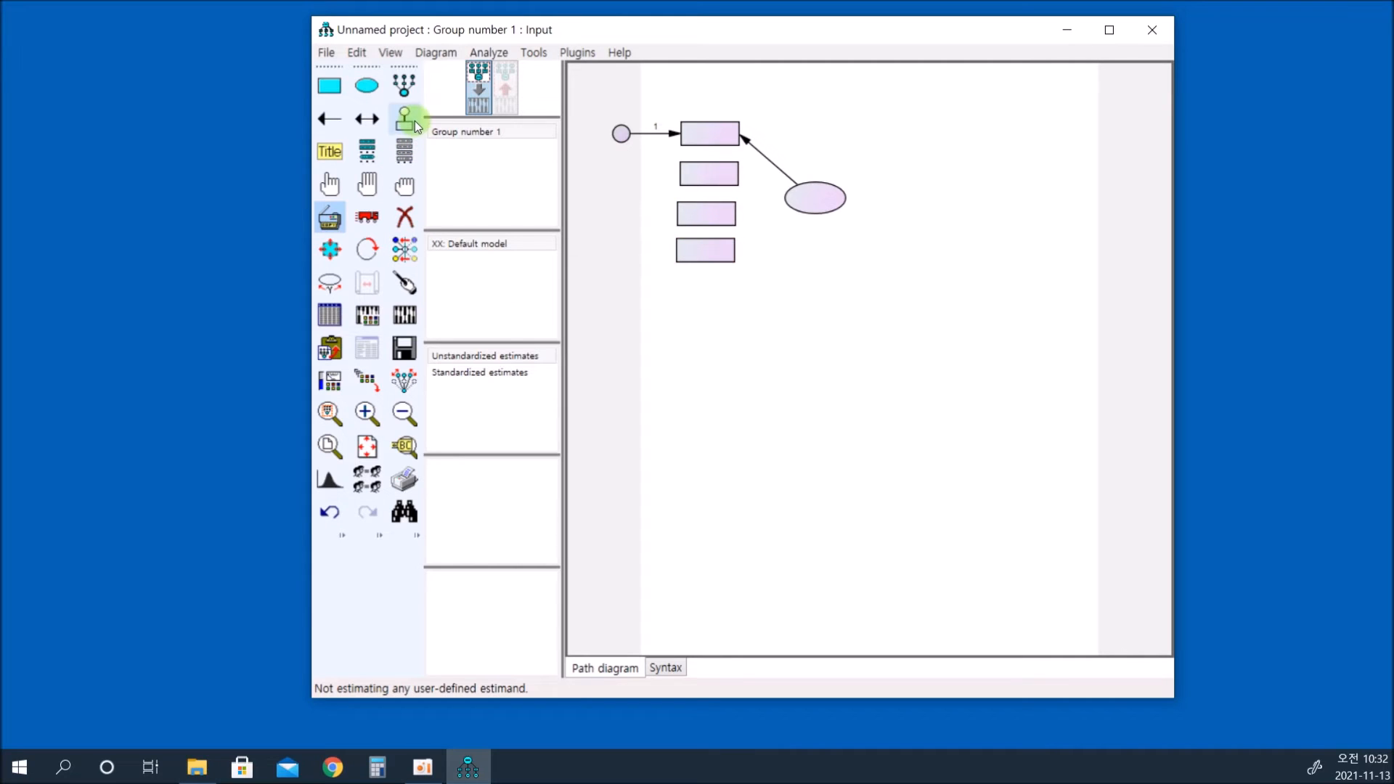
Add a unique error variable to each of the three duplicated rectangles and rotate each one to the left side.
click(414, 121)
click(719, 166)
click(719, 167)
click(719, 166)
click(719, 166)
click(719, 167)
click(719, 167)
click(719, 167)
click(709, 209)
click(709, 209)
click(709, 208)
click(710, 208)
click(709, 209)
click(709, 208)
click(709, 208)
click(706, 249)
click(705, 249)
click(705, 249)
click(706, 249)
click(705, 250)
click(706, 249)
click(705, 250)
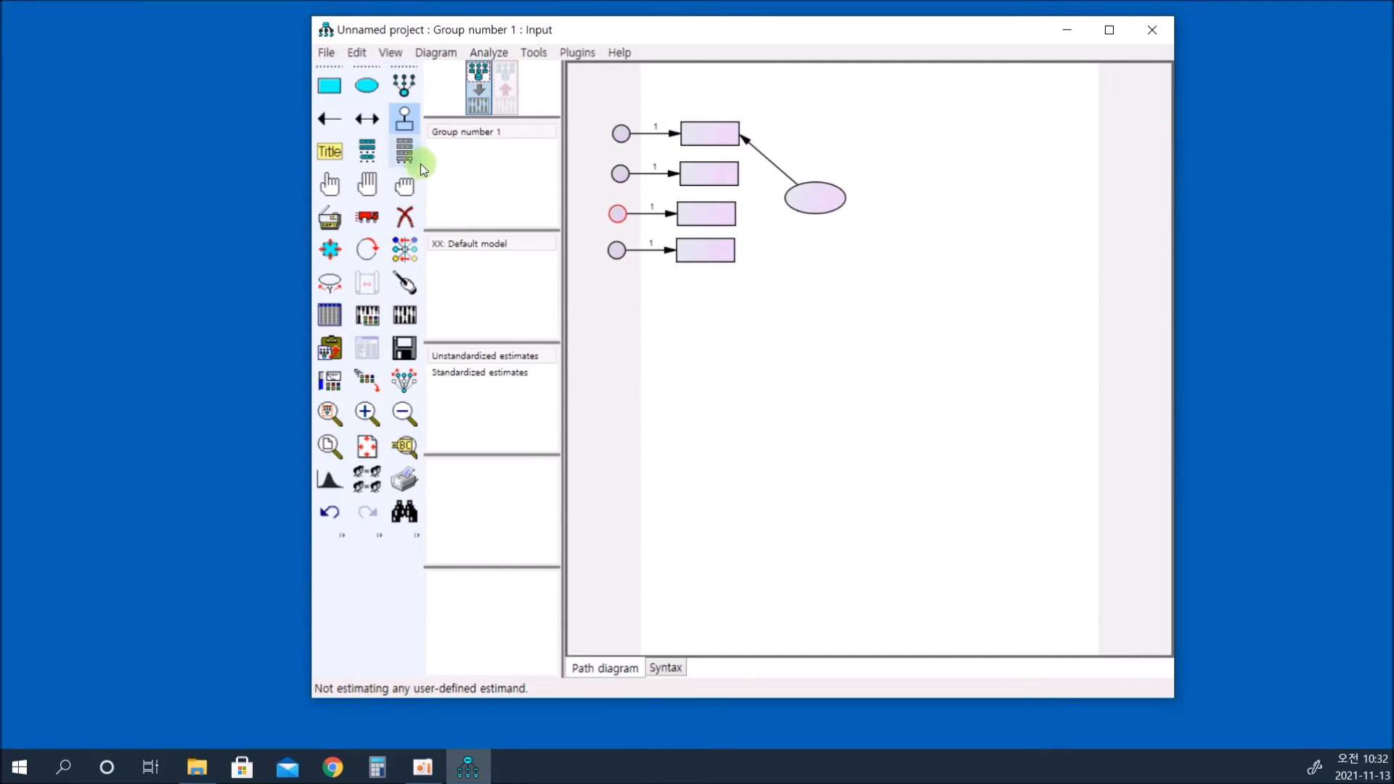
Draw paths from the latent ellipse to the three remaining rectangles and touch up the arrows' attachment at the ellipse.
click(340, 122)
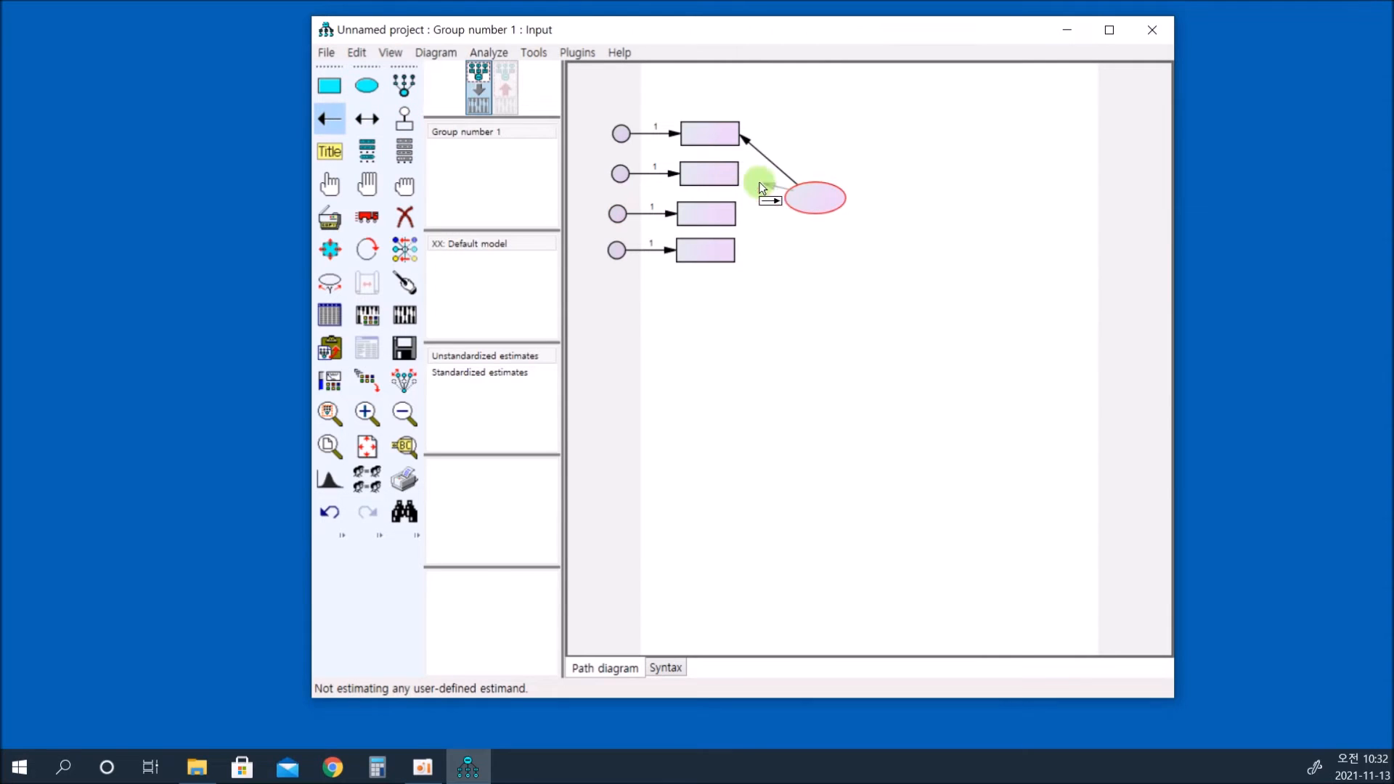
drag(730, 176, 729, 176)
drag(815, 197, 726, 250)
click(407, 285)
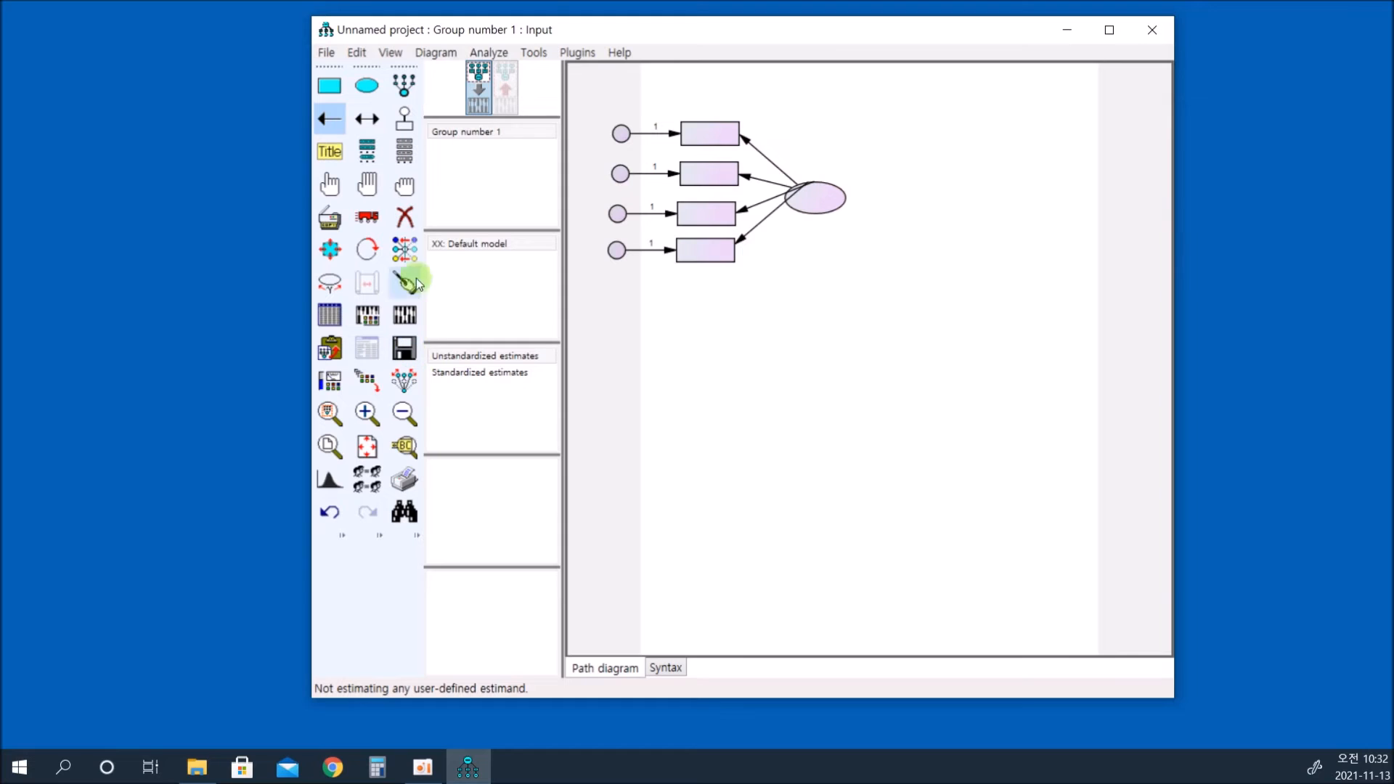
click(814, 202)
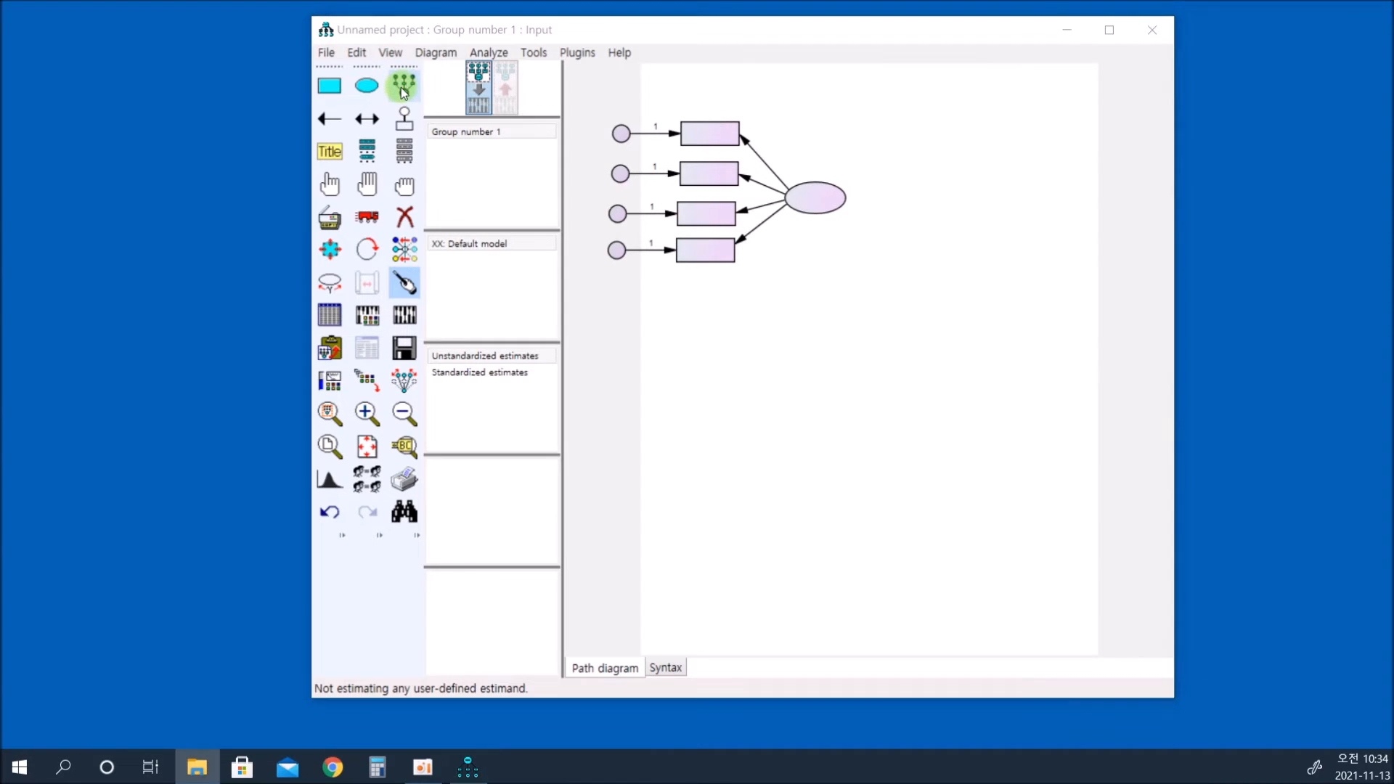
Erase all the rectangles, the latent ellipse and the error variables from the path diagram.
click(405, 216)
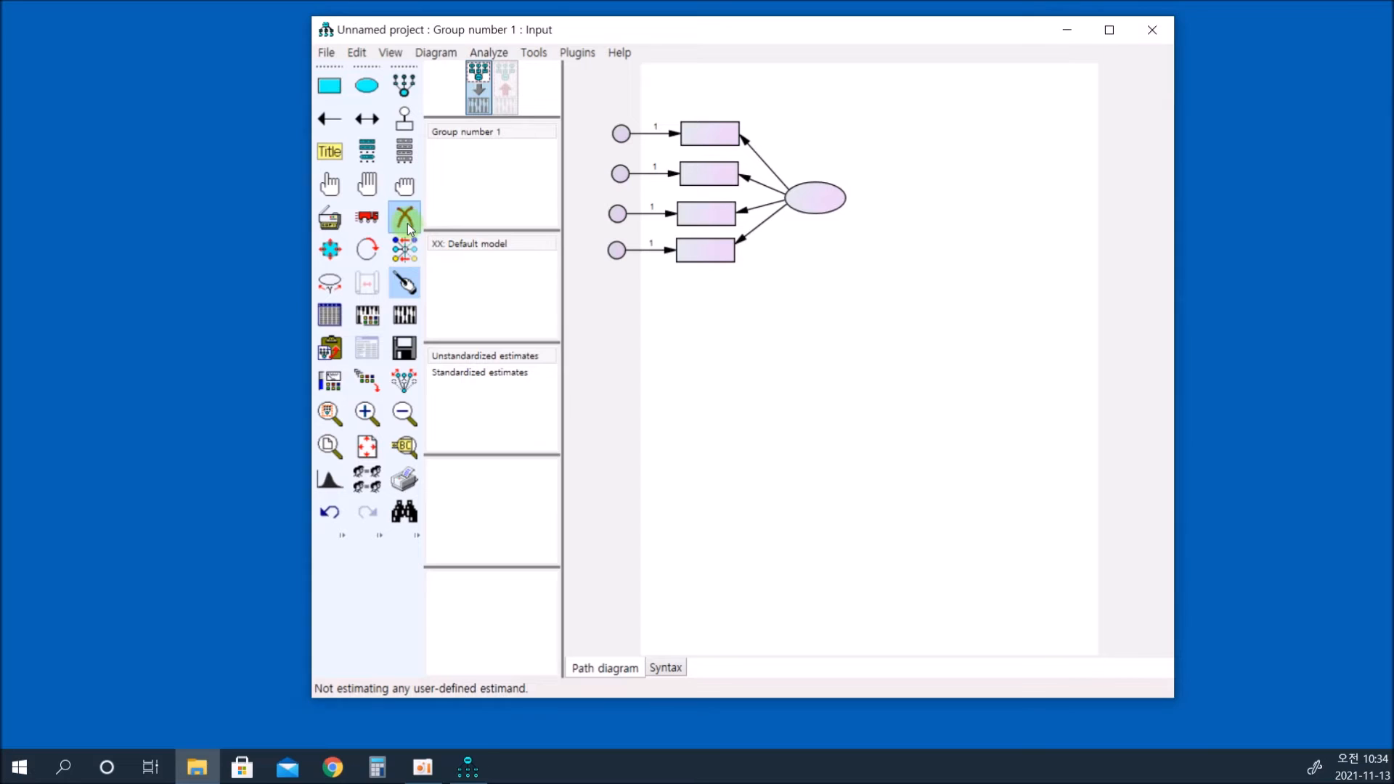
click(704, 135)
click(704, 173)
click(708, 213)
click(717, 249)
click(813, 198)
click(620, 133)
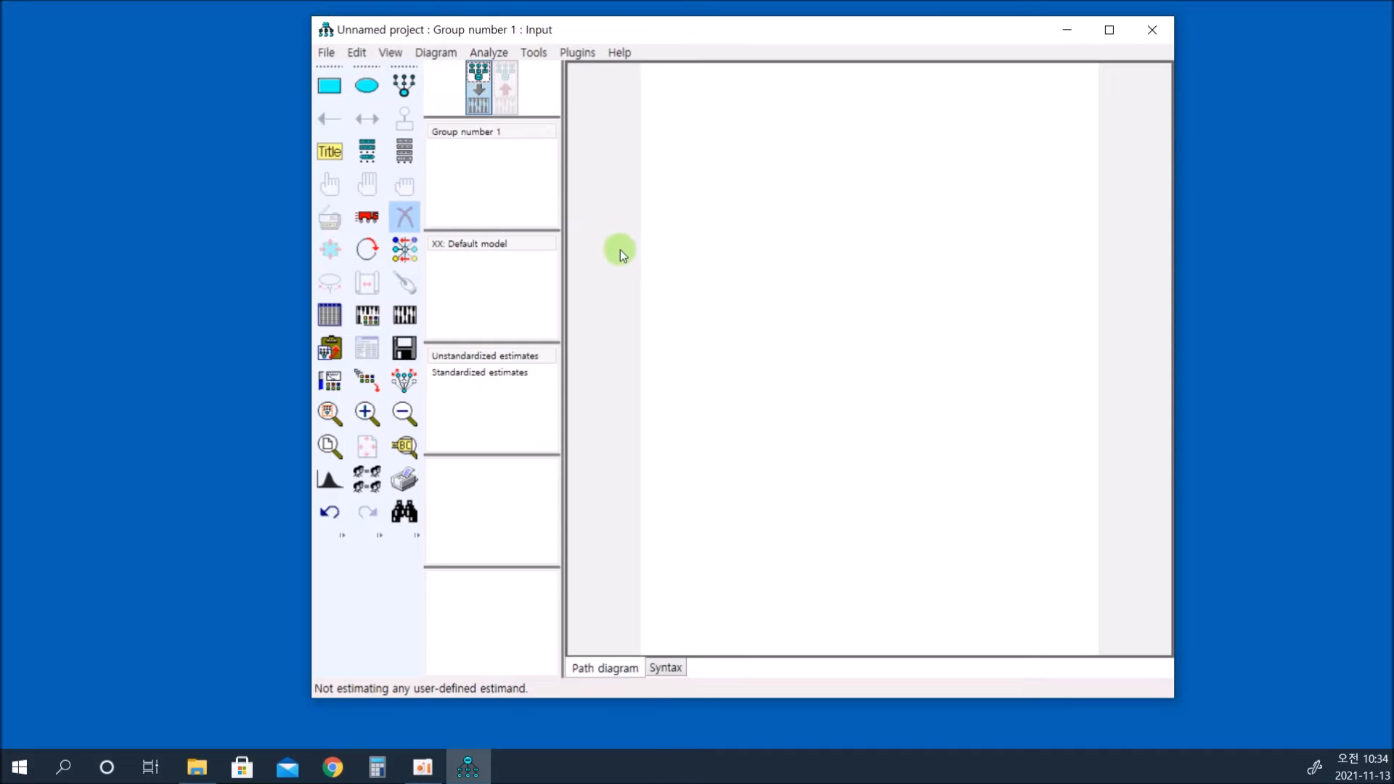
Draw a latent variable in the page's upper left and add four indicators with error terms to it.
click(403, 90)
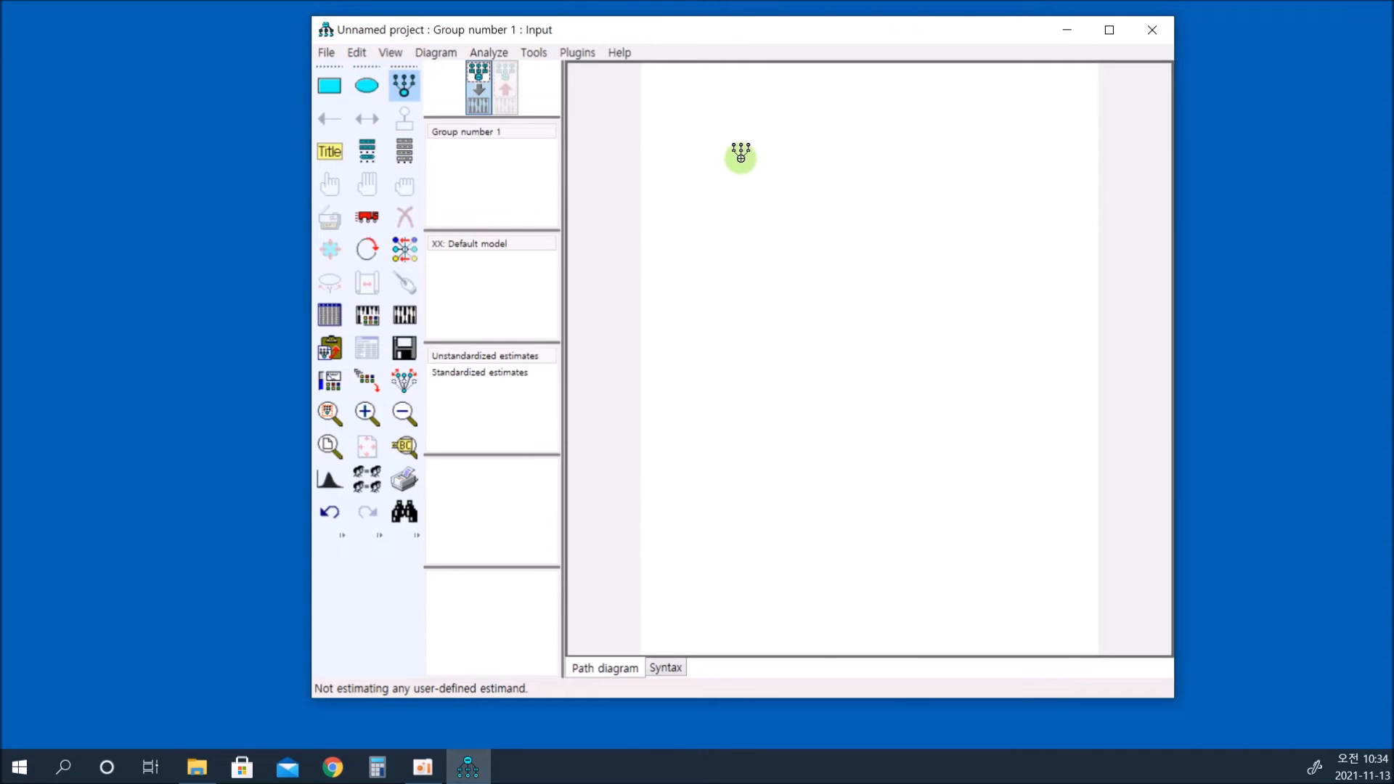
drag(723, 158, 776, 184)
click(750, 168)
click(749, 168)
click(749, 167)
click(749, 168)
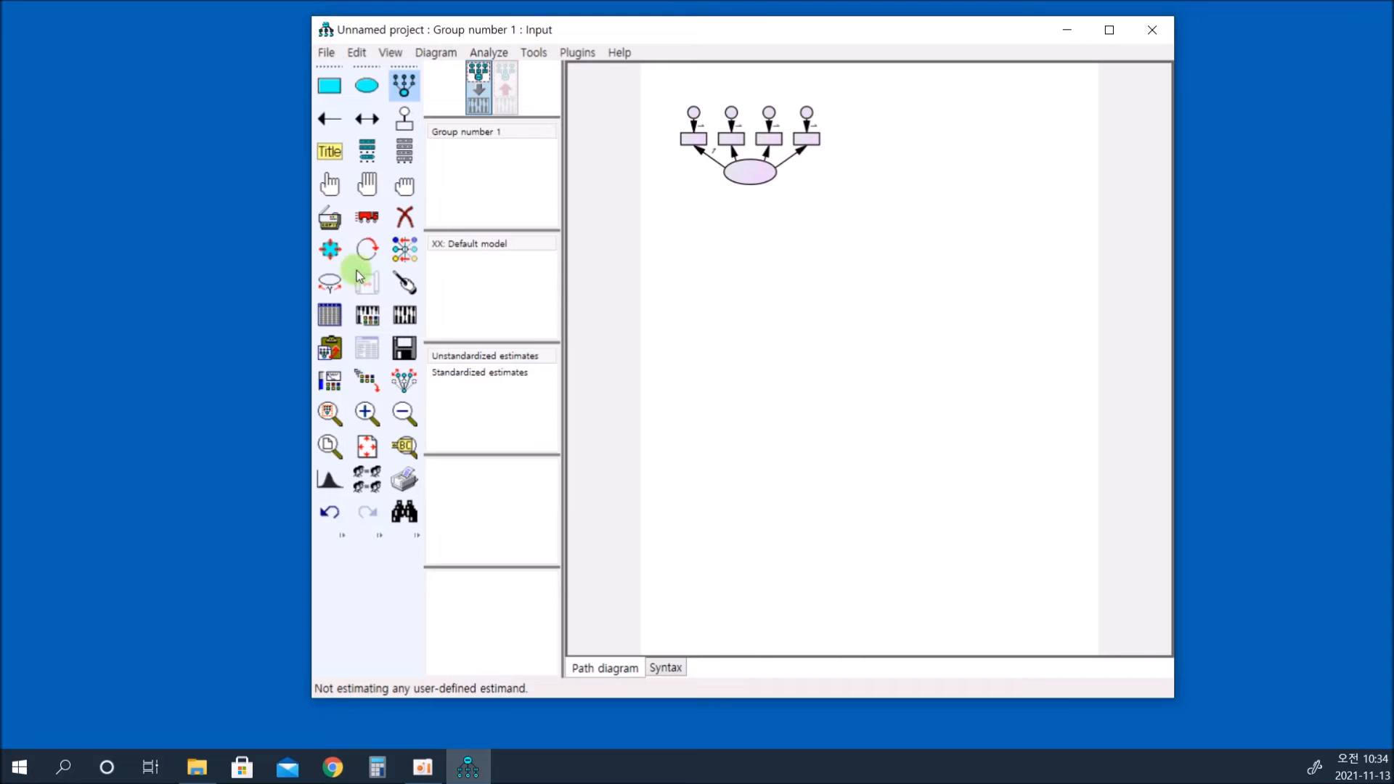
Rotate the four indicators so that they point to the left of the latent variable.
click(367, 248)
click(750, 171)
click(750, 171)
click(750, 172)
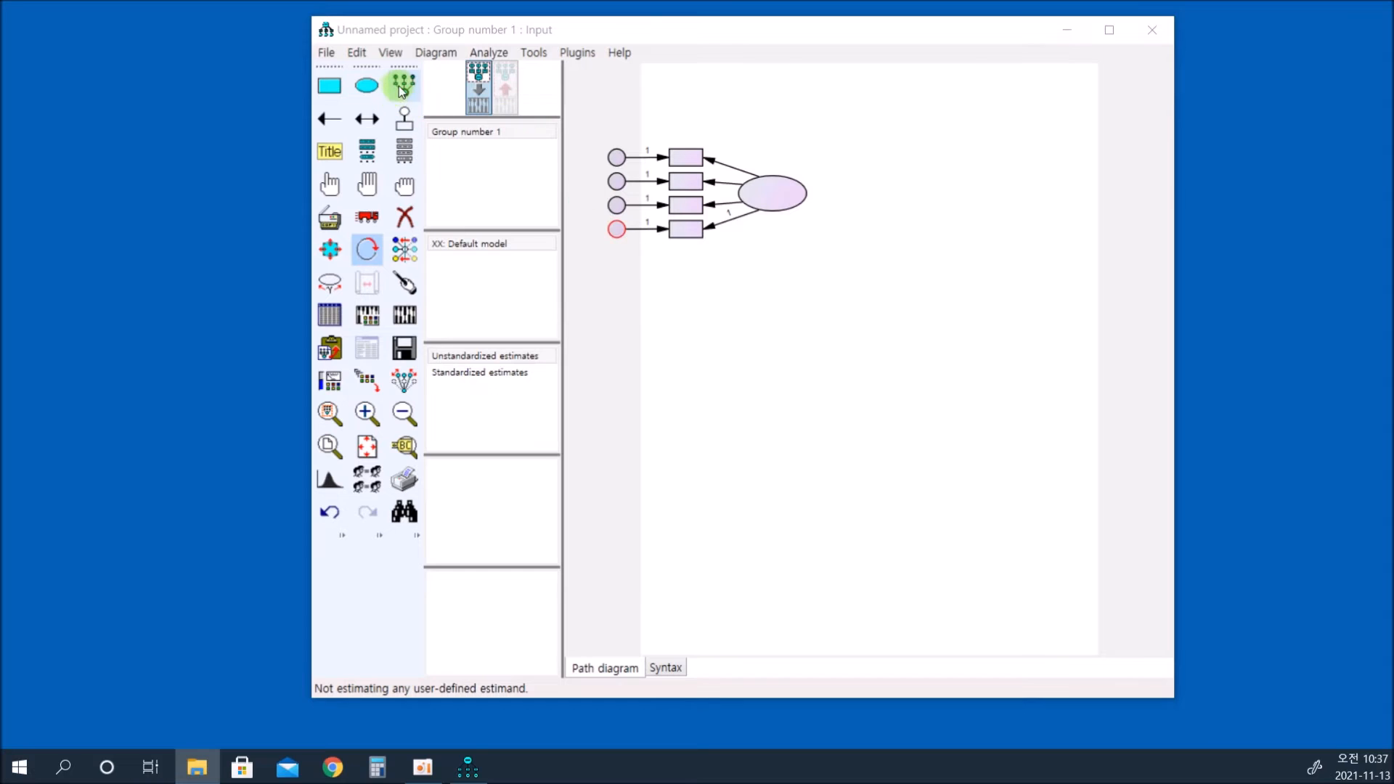
Draw a second latent variable below the first and add three indicators with error terms to it.
click(403, 86)
drag(746, 306, 818, 341)
click(774, 320)
click(775, 321)
click(776, 323)
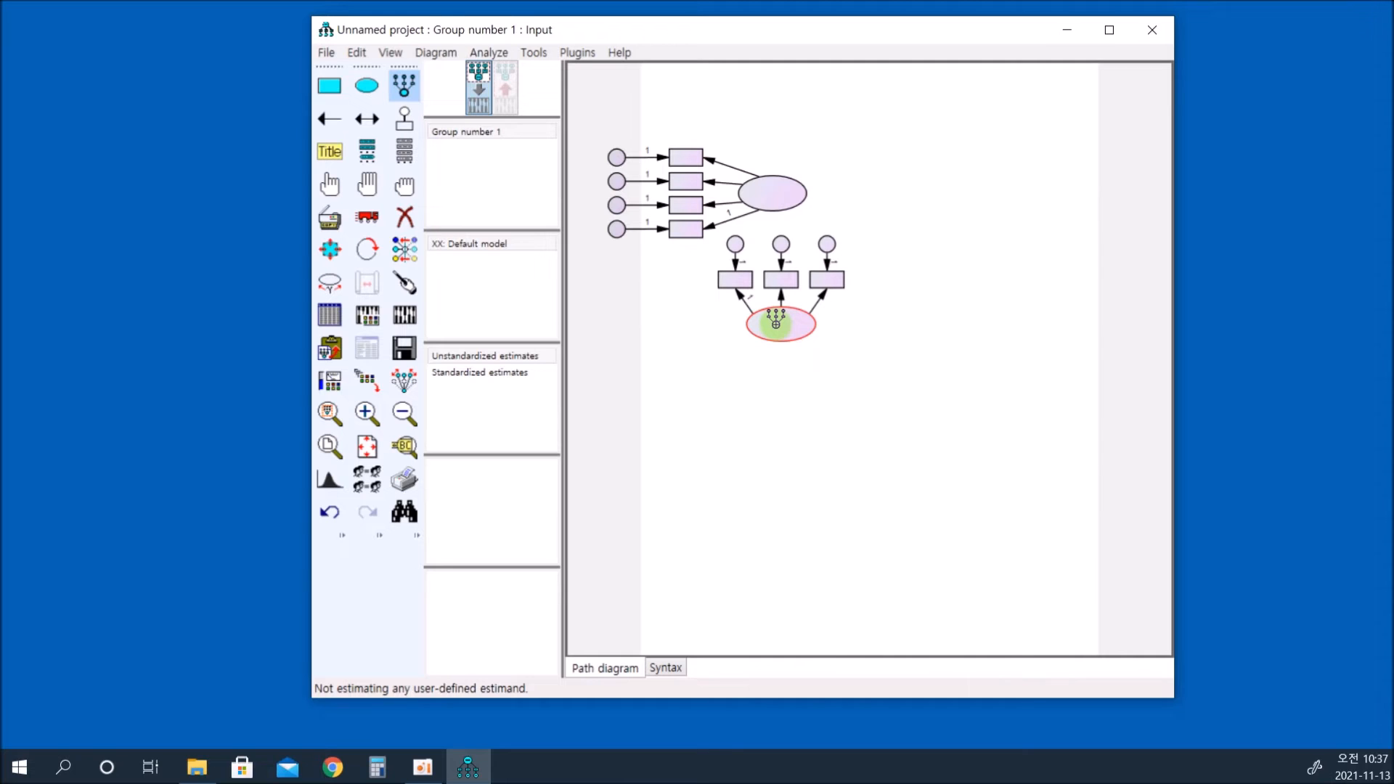
Rotate the second latent variable's three indicators to its left side.
click(367, 249)
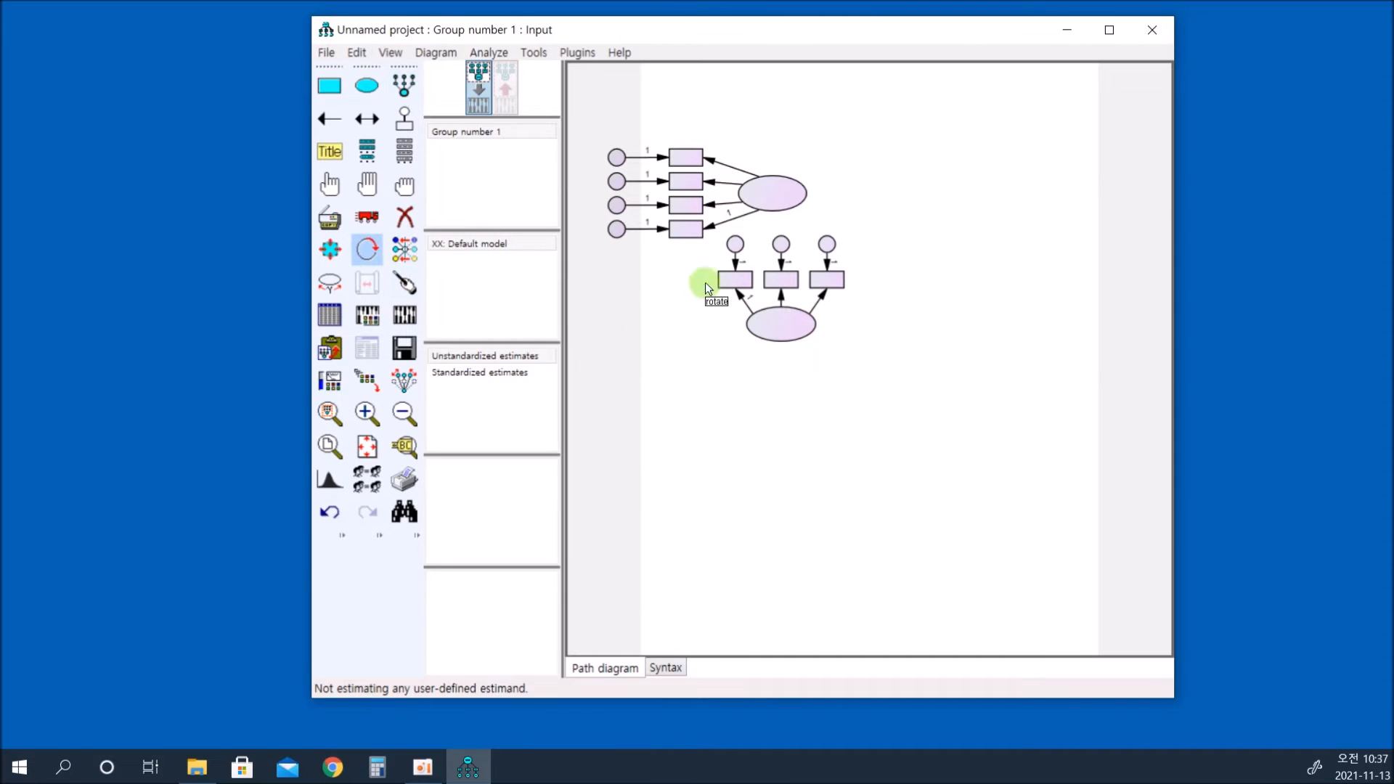
click(778, 323)
click(778, 323)
click(778, 323)
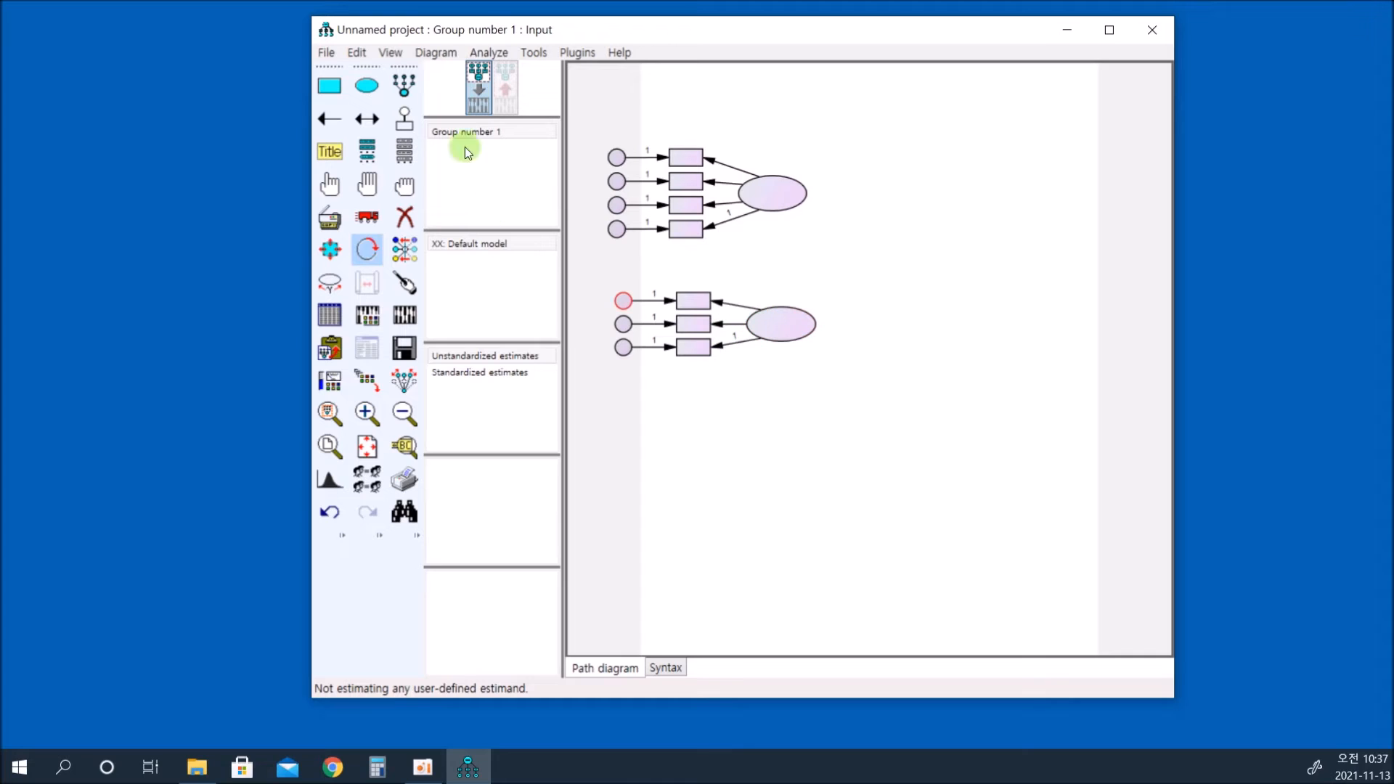
Draw a third latent variable below the second and add four indicators with error terms to it.
click(411, 88)
drag(760, 428, 835, 467)
click(790, 442)
click(790, 443)
click(791, 443)
click(791, 443)
Rotate the third latent variable's four indicators to its left side.
click(366, 249)
click(799, 448)
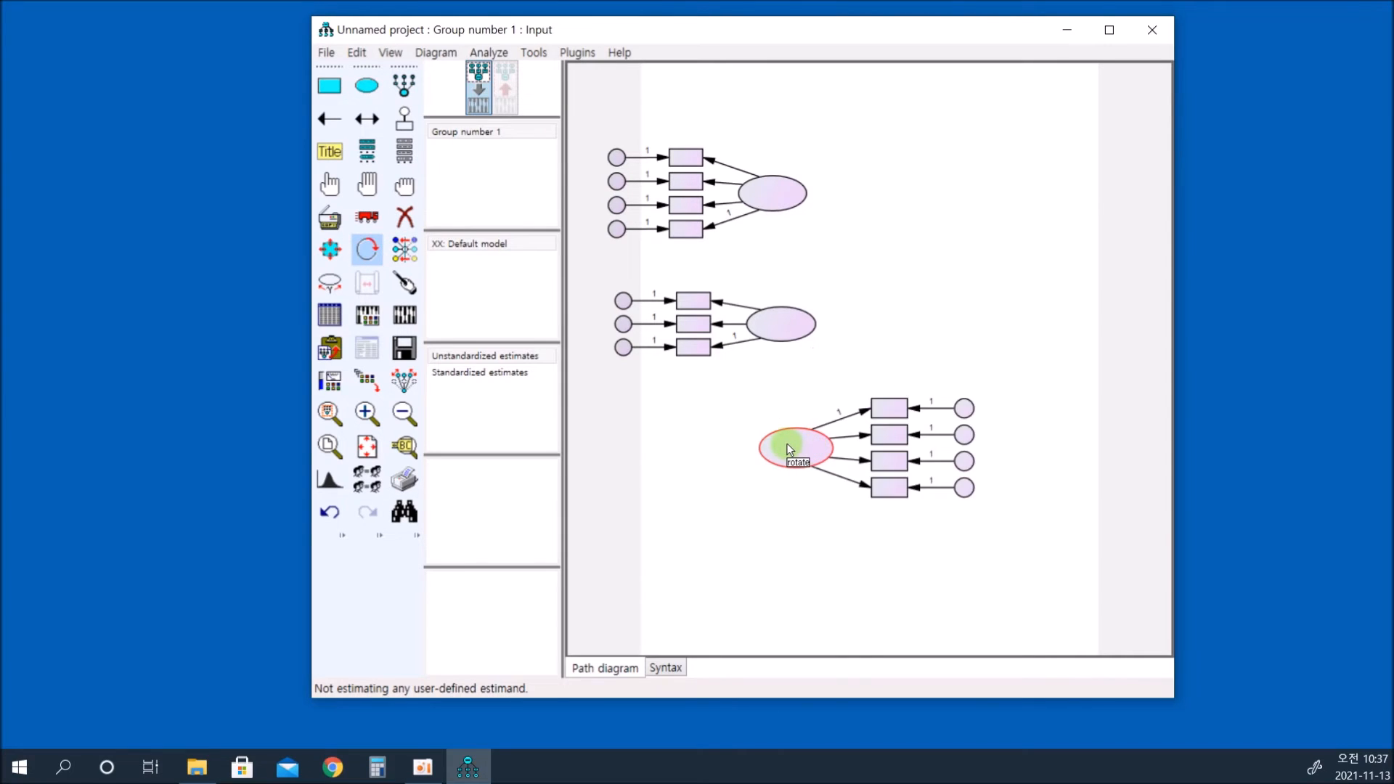
click(789, 449)
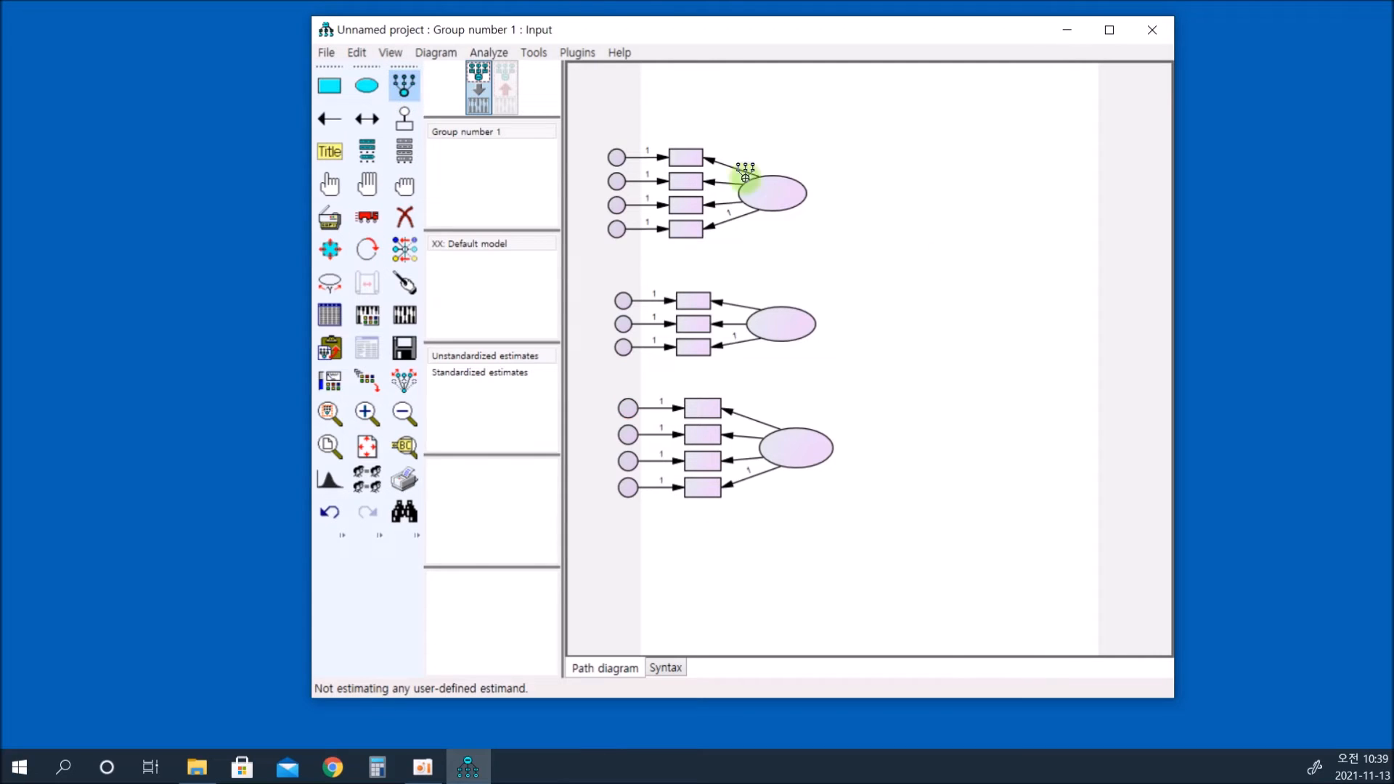
Draw a fourth latent variable to the right of the second one and add three indicators with error terms to it.
drag(908, 307, 980, 342)
click(936, 319)
click(938, 318)
click(938, 317)
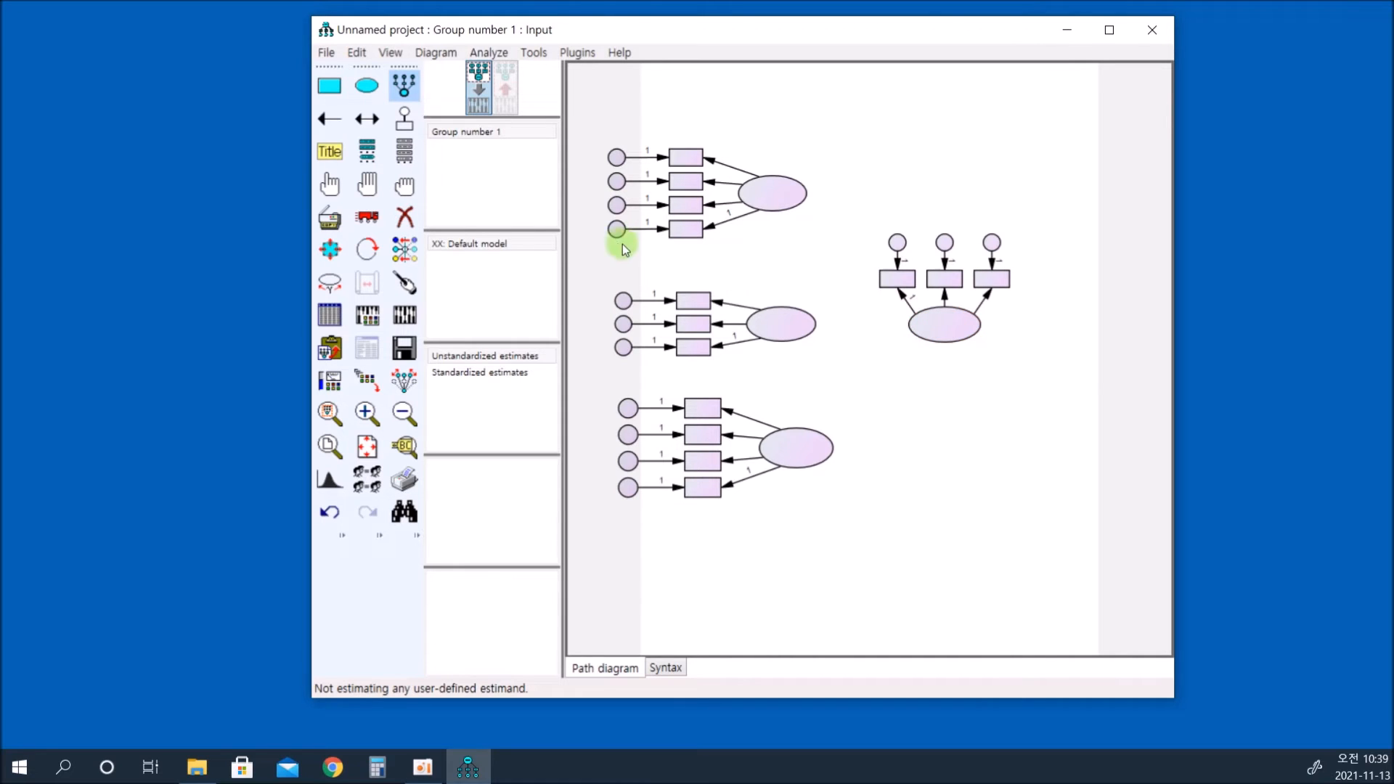
Draw a fifth latent variable at the page's right edge beside the fourth and add two indicators with error terms.
drag(1039, 308, 1102, 343)
click(1072, 318)
click(1073, 322)
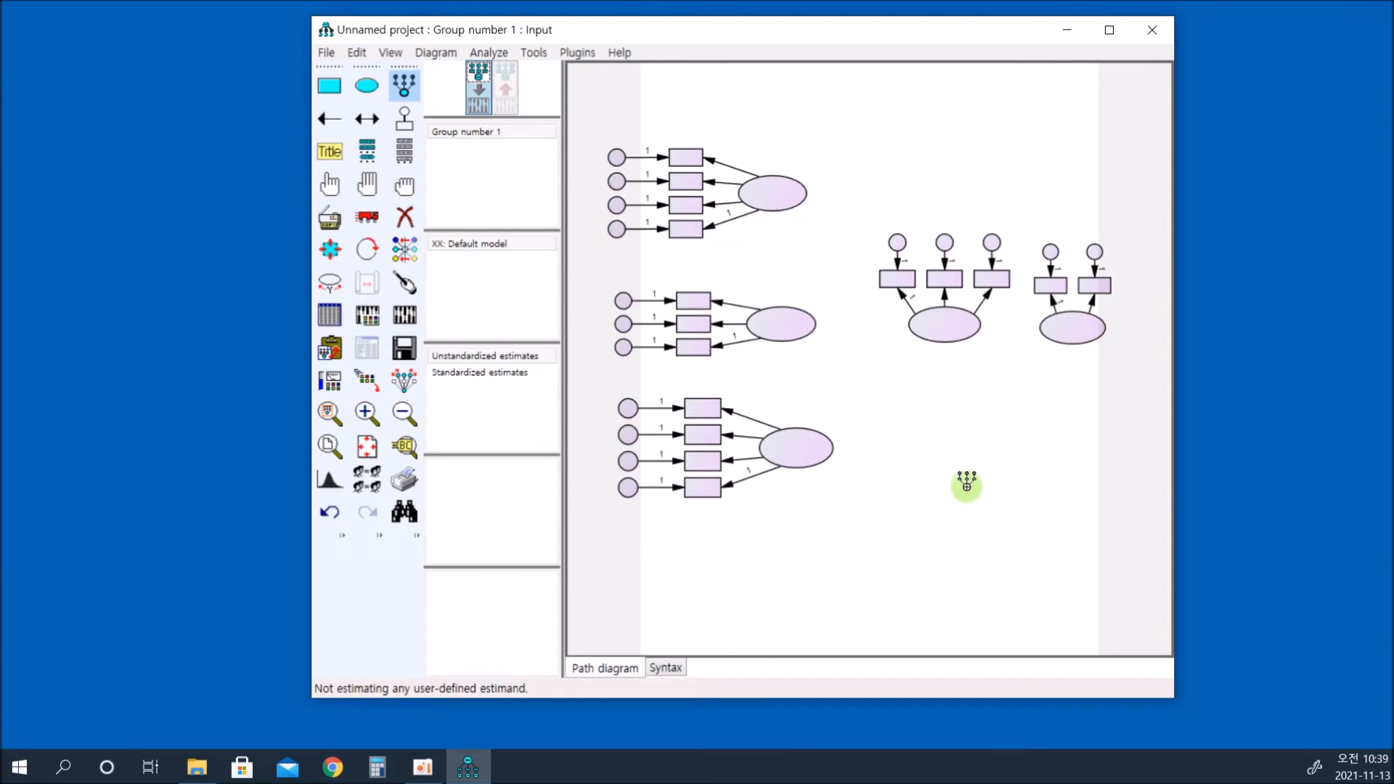
Rotate the indicators of the two right-hand latent variables so that they sit below their ellipses.
click(367, 249)
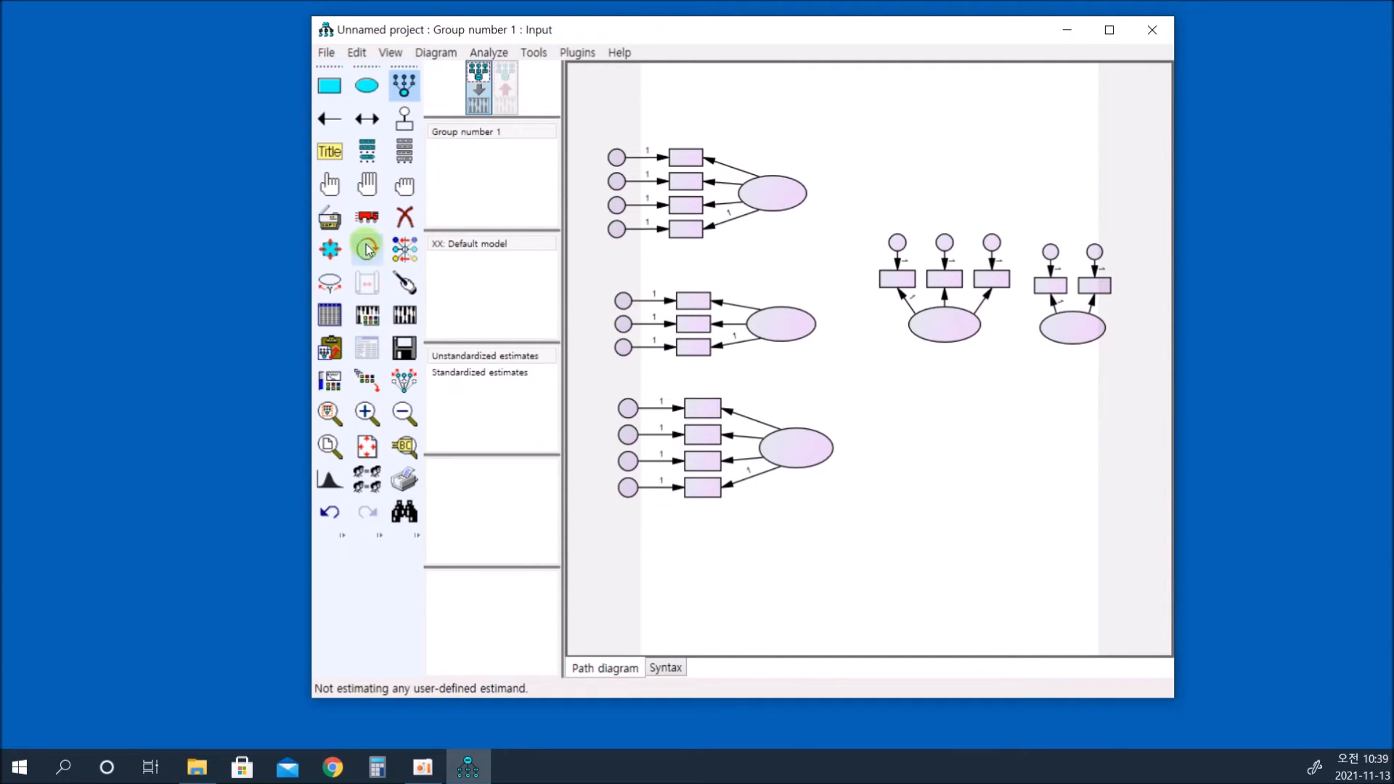
click(931, 323)
click(930, 324)
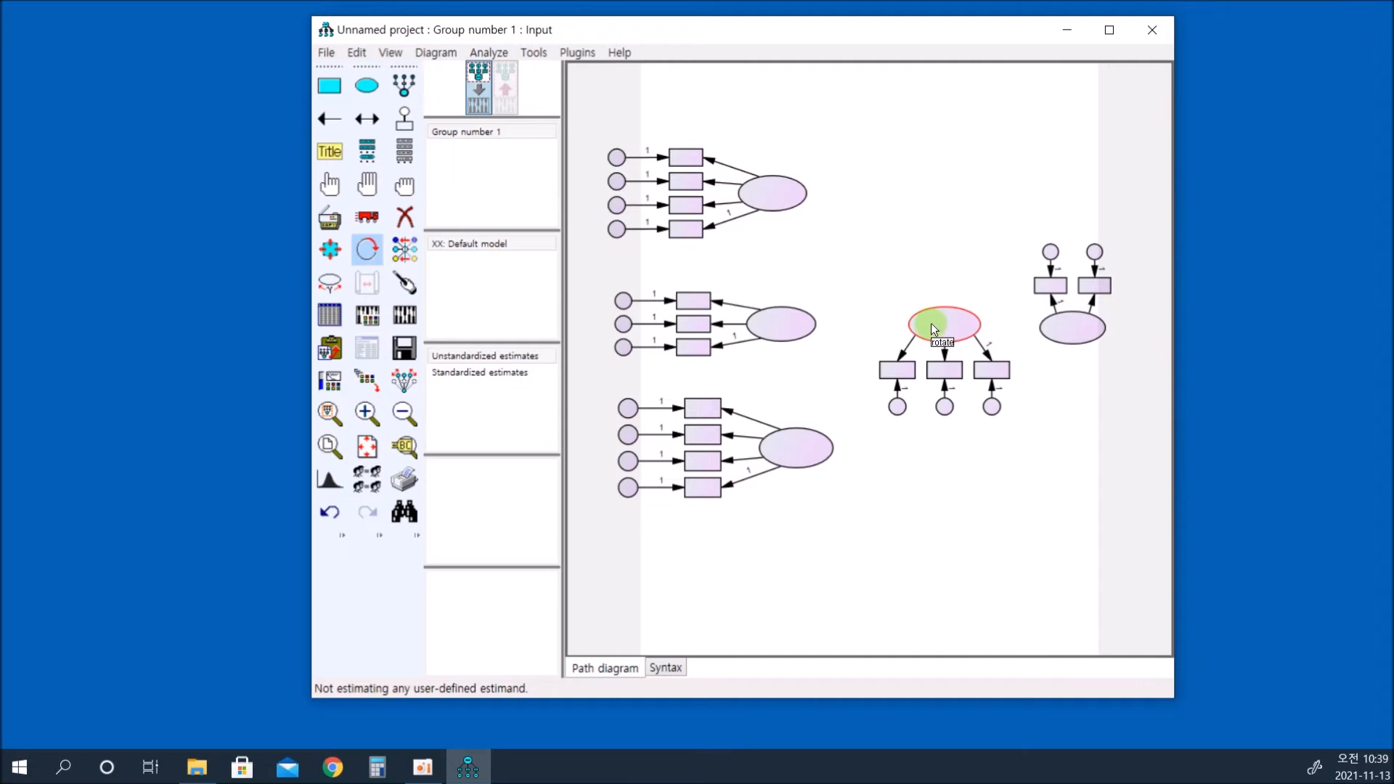
click(1085, 334)
click(1085, 334)
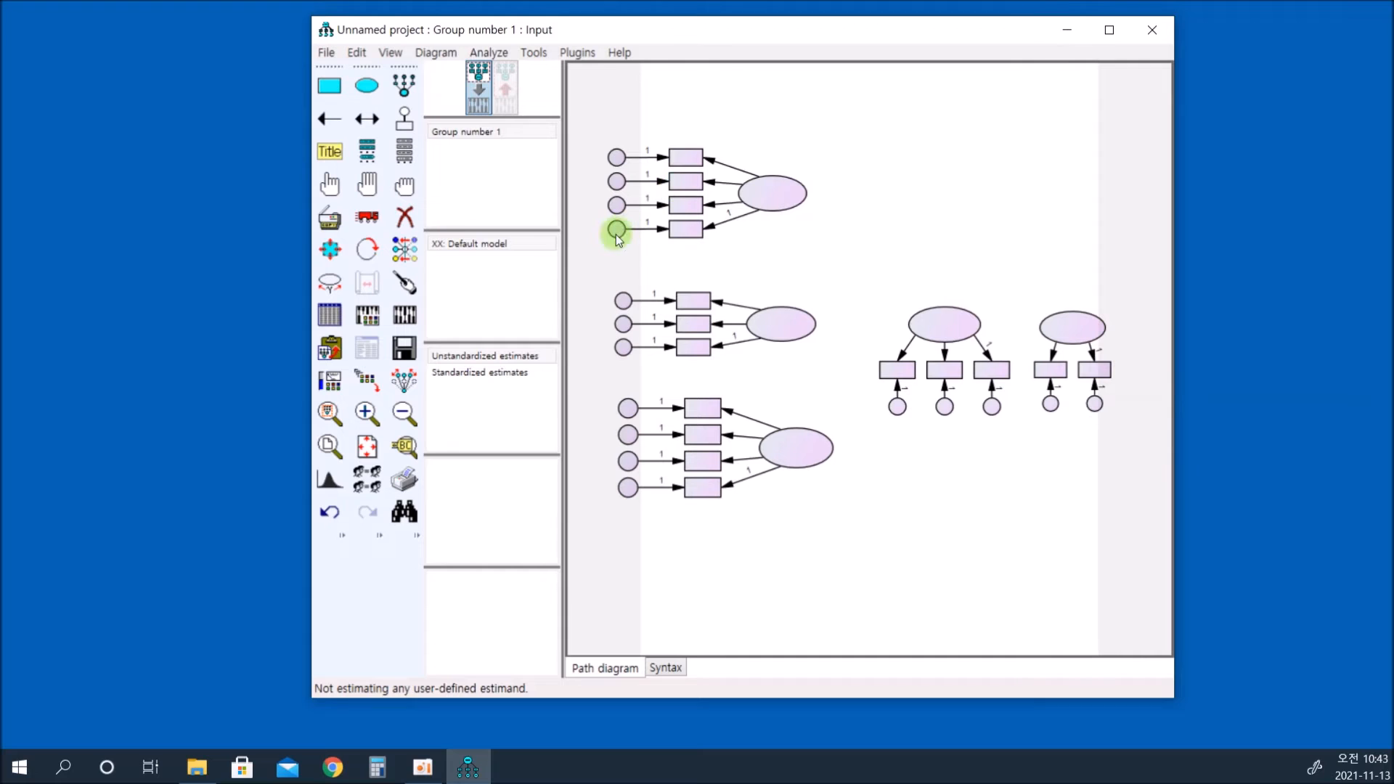
Attach the SPSS data file MobileApp.sav to Group number 1.
click(328, 317)
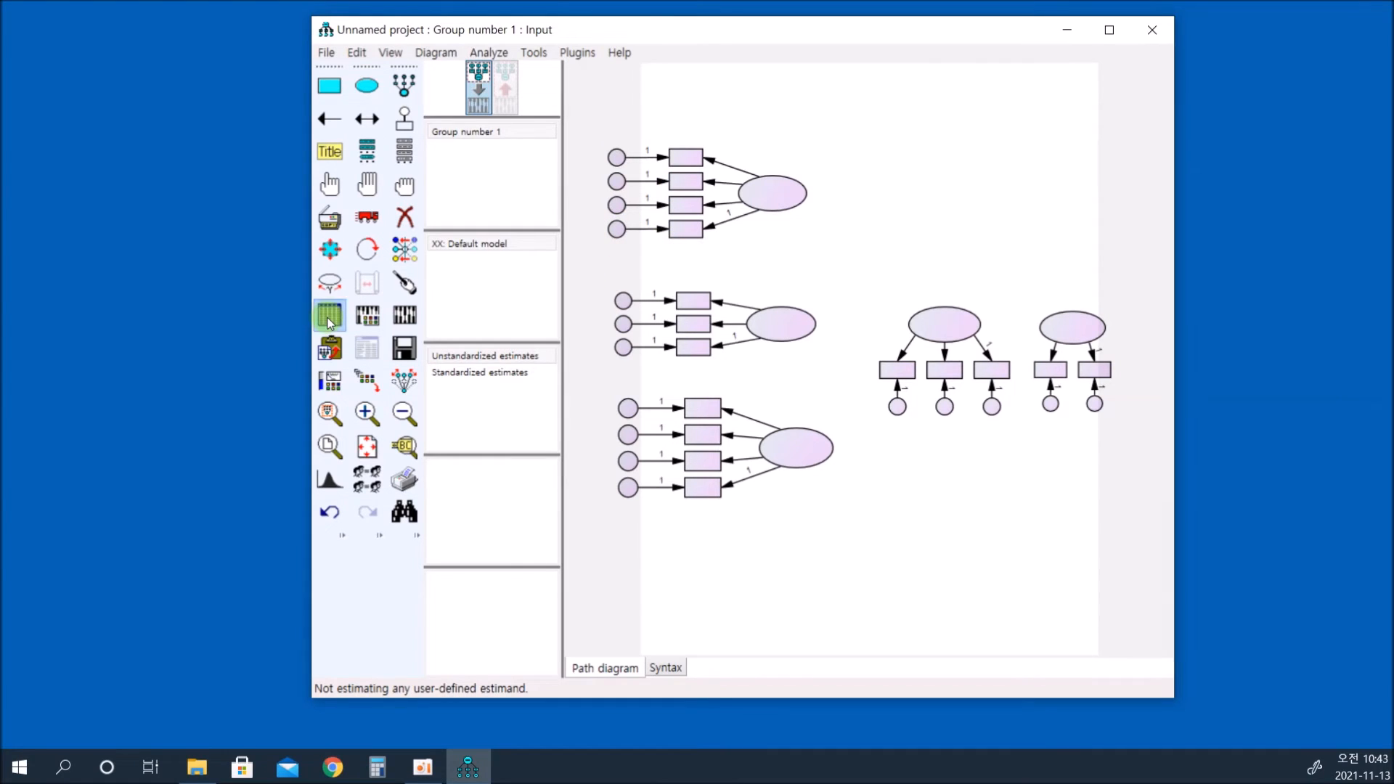
click(606, 346)
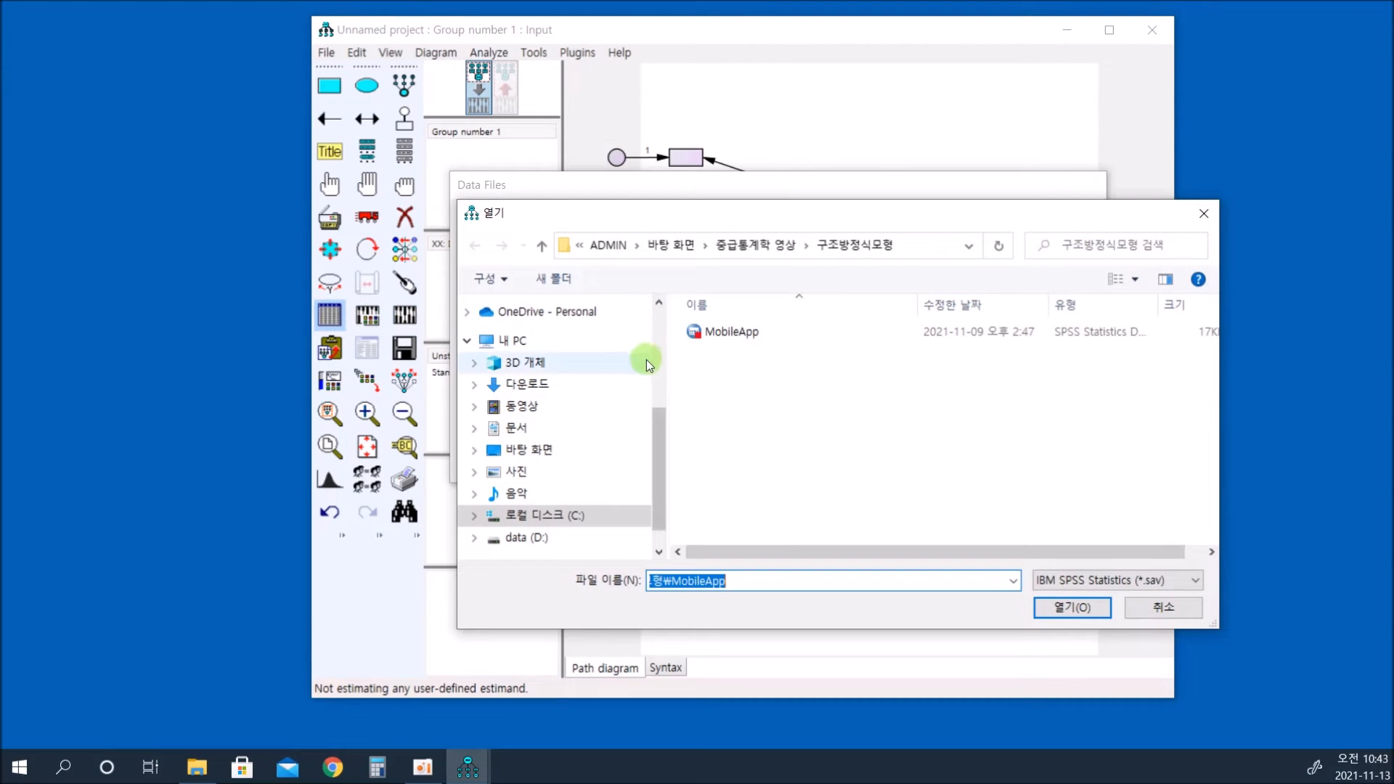
click(748, 338)
click(1049, 609)
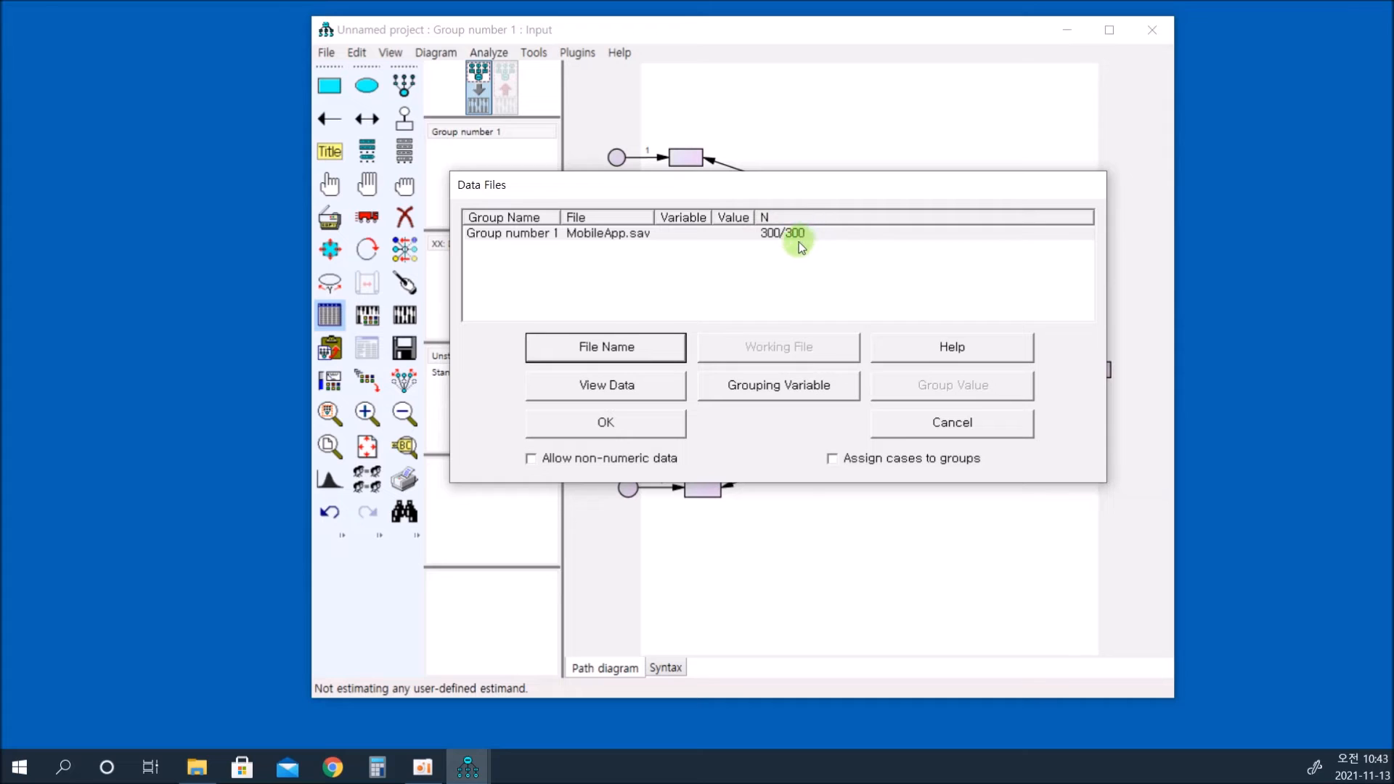
click(618, 424)
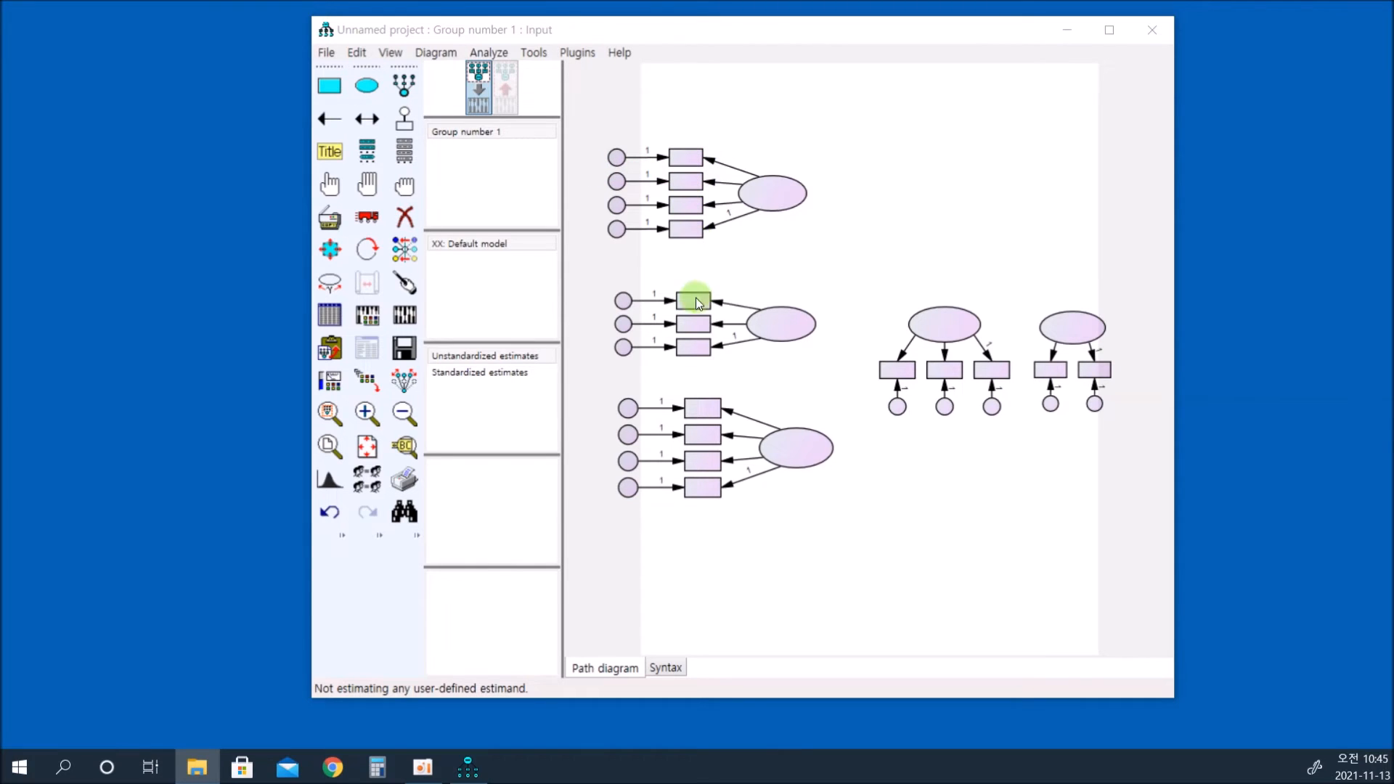
List the dataset's variables and assign PEU1, PEU2, PEU3 and PEU4 to the indicators of the uppermost latent variable, in order from above.
click(405, 153)
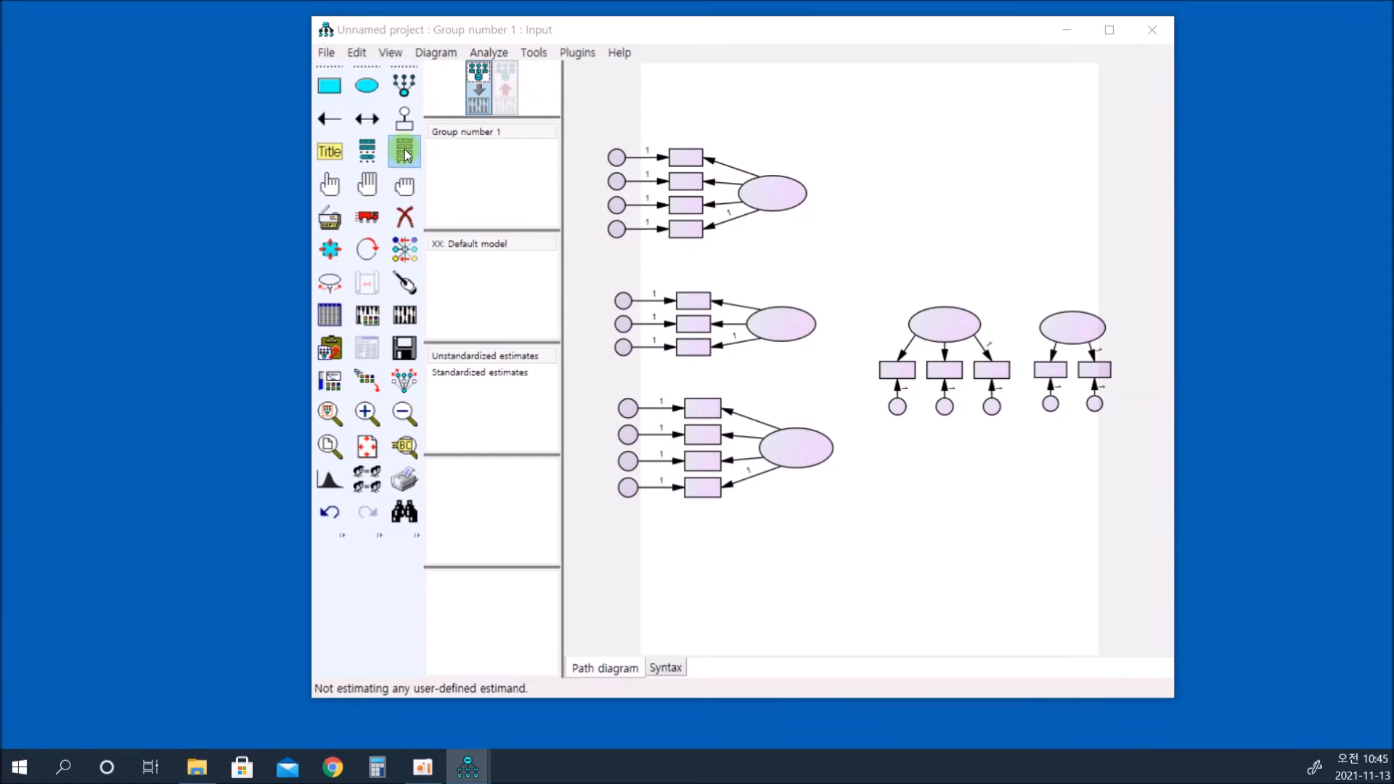
drag(509, 336, 509, 543)
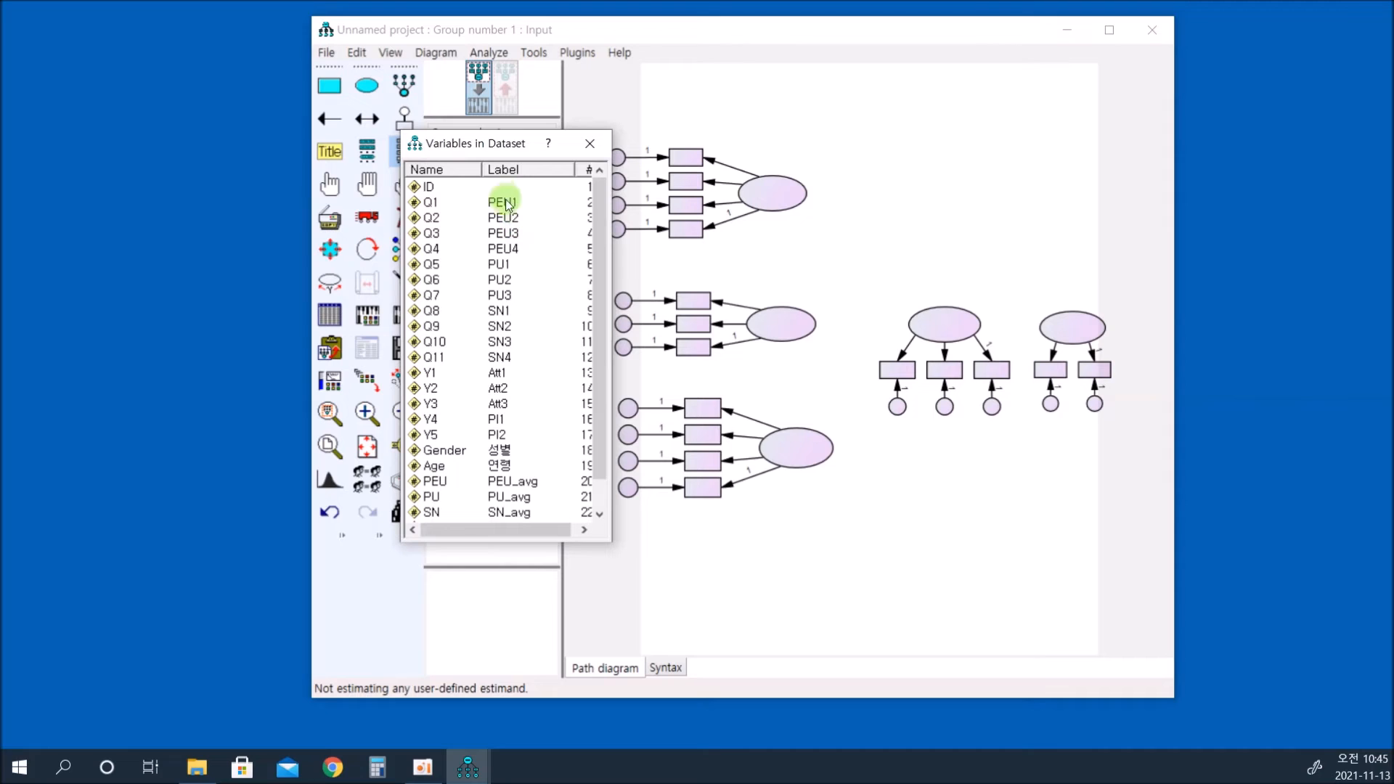
drag(502, 206, 689, 166)
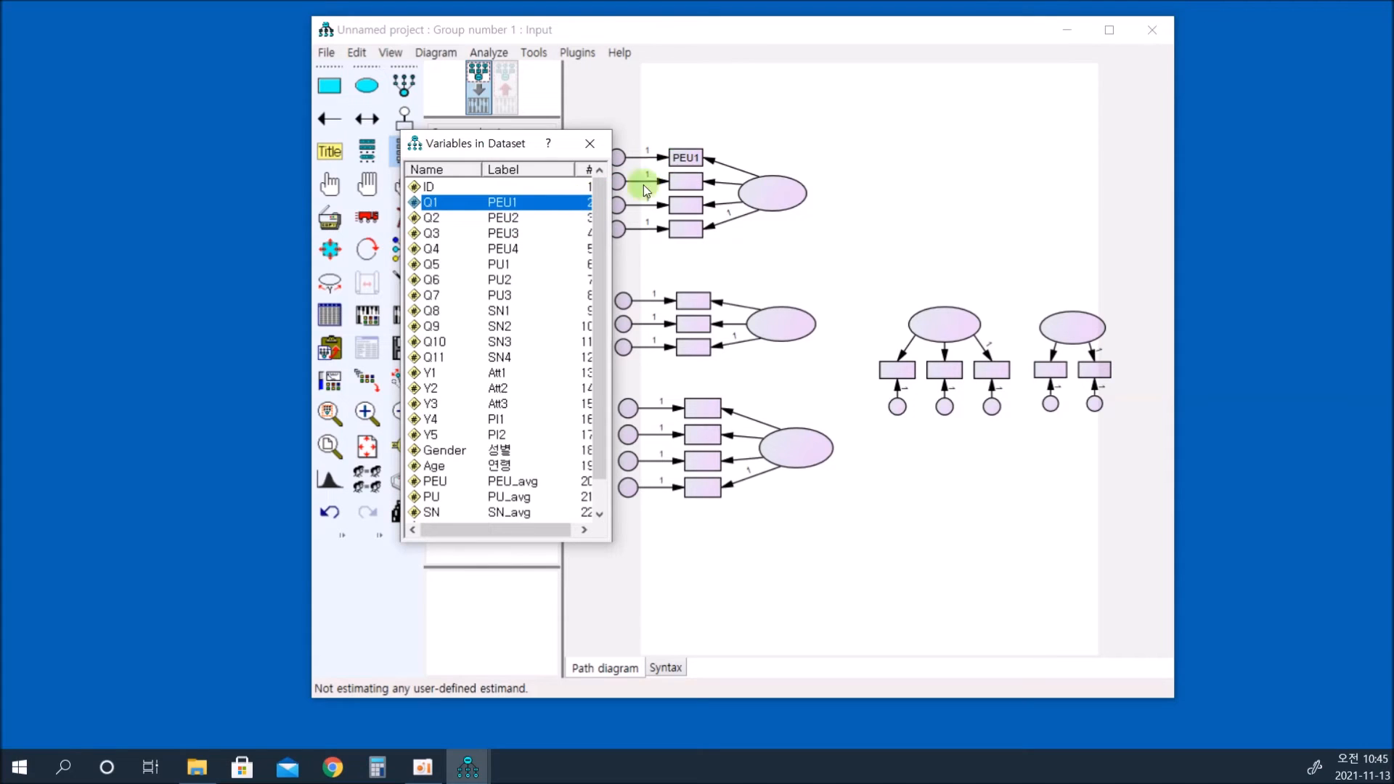
drag(495, 224, 680, 205)
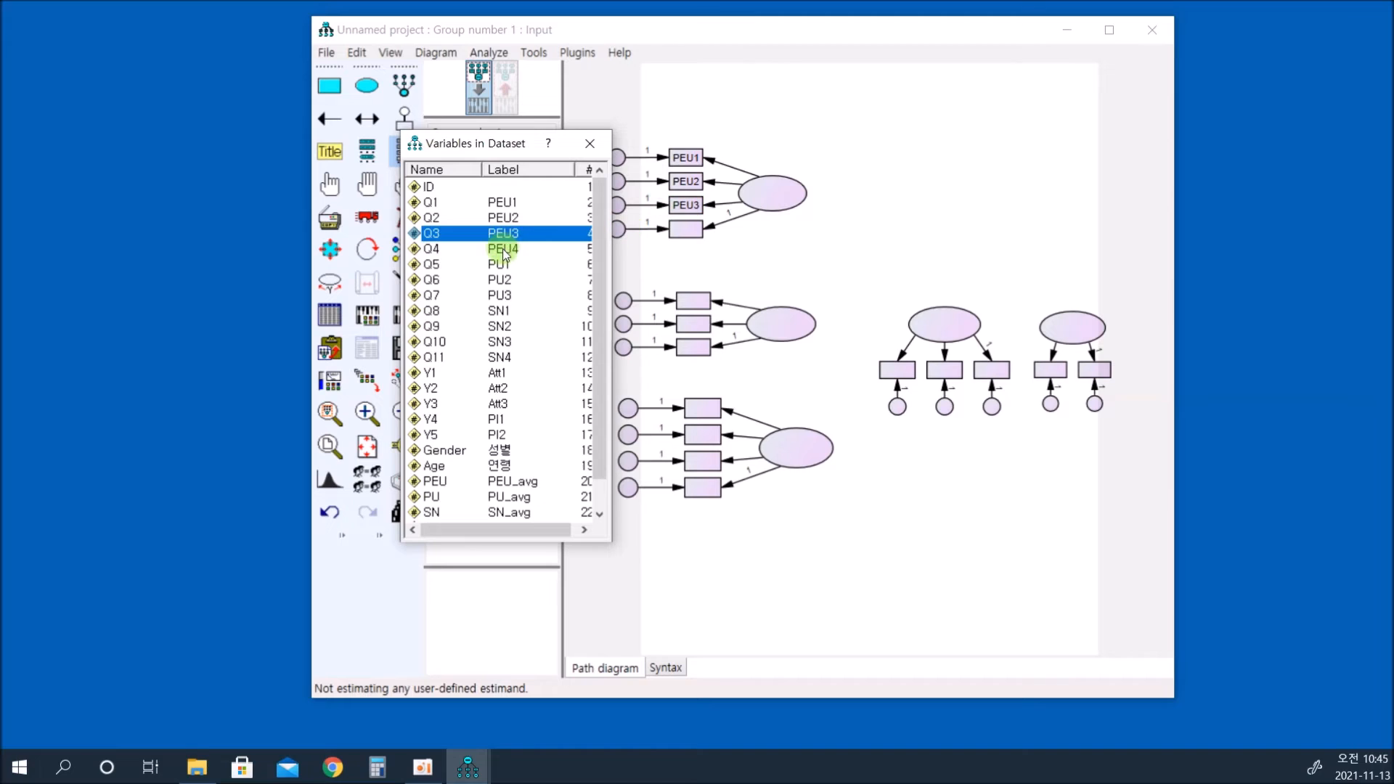
drag(501, 249, 690, 237)
Assign PU1 to PU3 to the second latent variable's indicators and SN1 to SN4 to the third's, in order from above.
drag(498, 264, 691, 323)
drag(541, 297, 693, 346)
drag(498, 311, 698, 408)
drag(521, 333, 702, 434)
drag(501, 341, 702, 460)
drag(501, 357, 702, 486)
Assign Att1 to Att3 to the fourth latent variable's indicators and PI1 and PI2 to the fifth's, and close the variable list.
drag(506, 374, 900, 369)
drag(506, 394, 953, 379)
drag(487, 403, 992, 377)
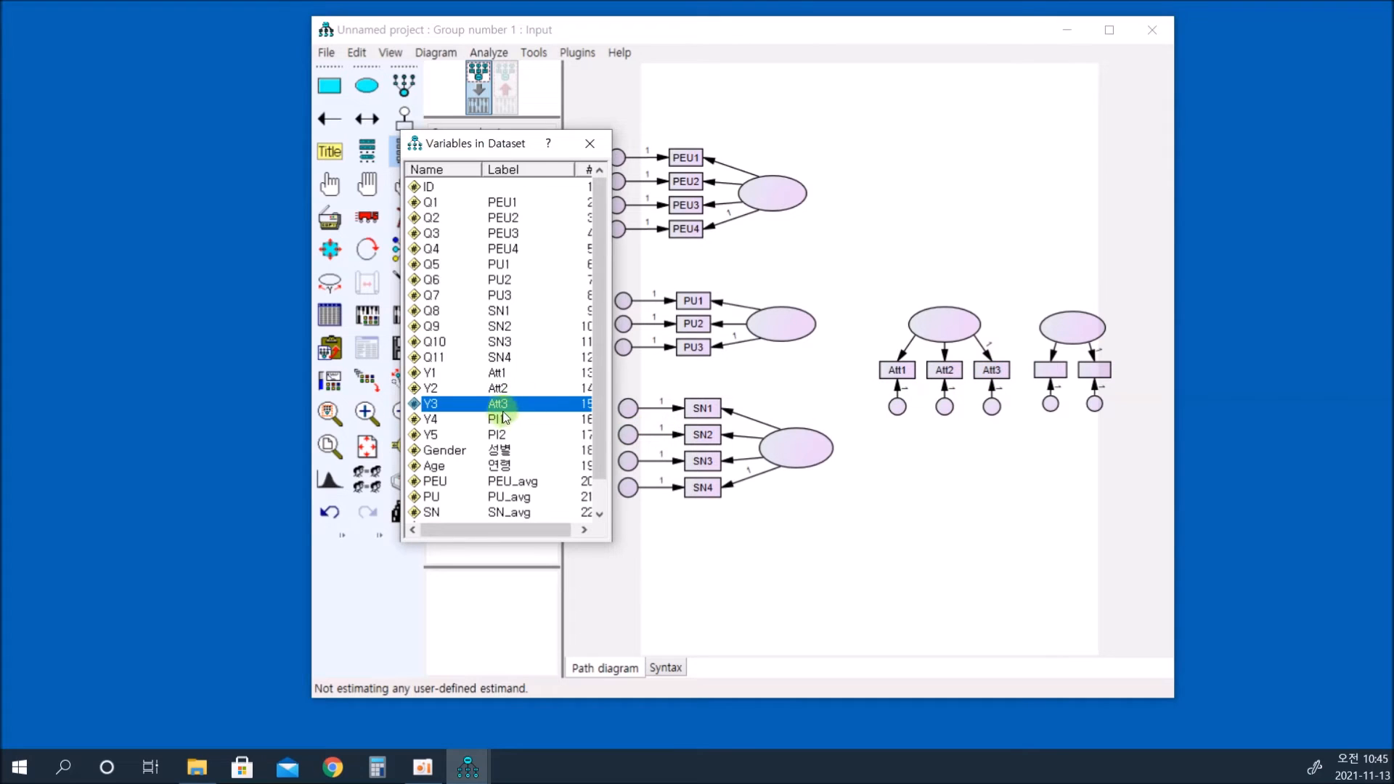
drag(501, 419, 1049, 369)
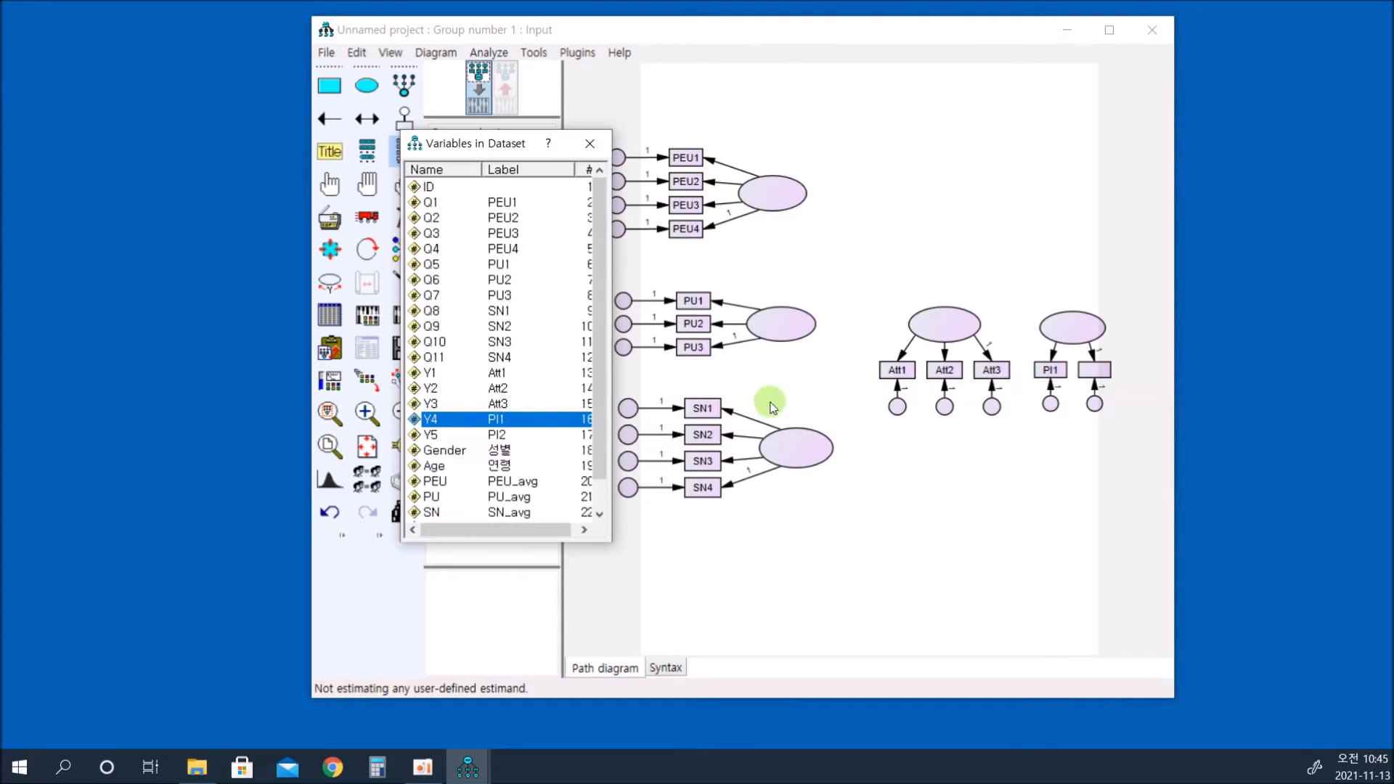
drag(498, 437, 1096, 369)
drag(1096, 371, 1096, 370)
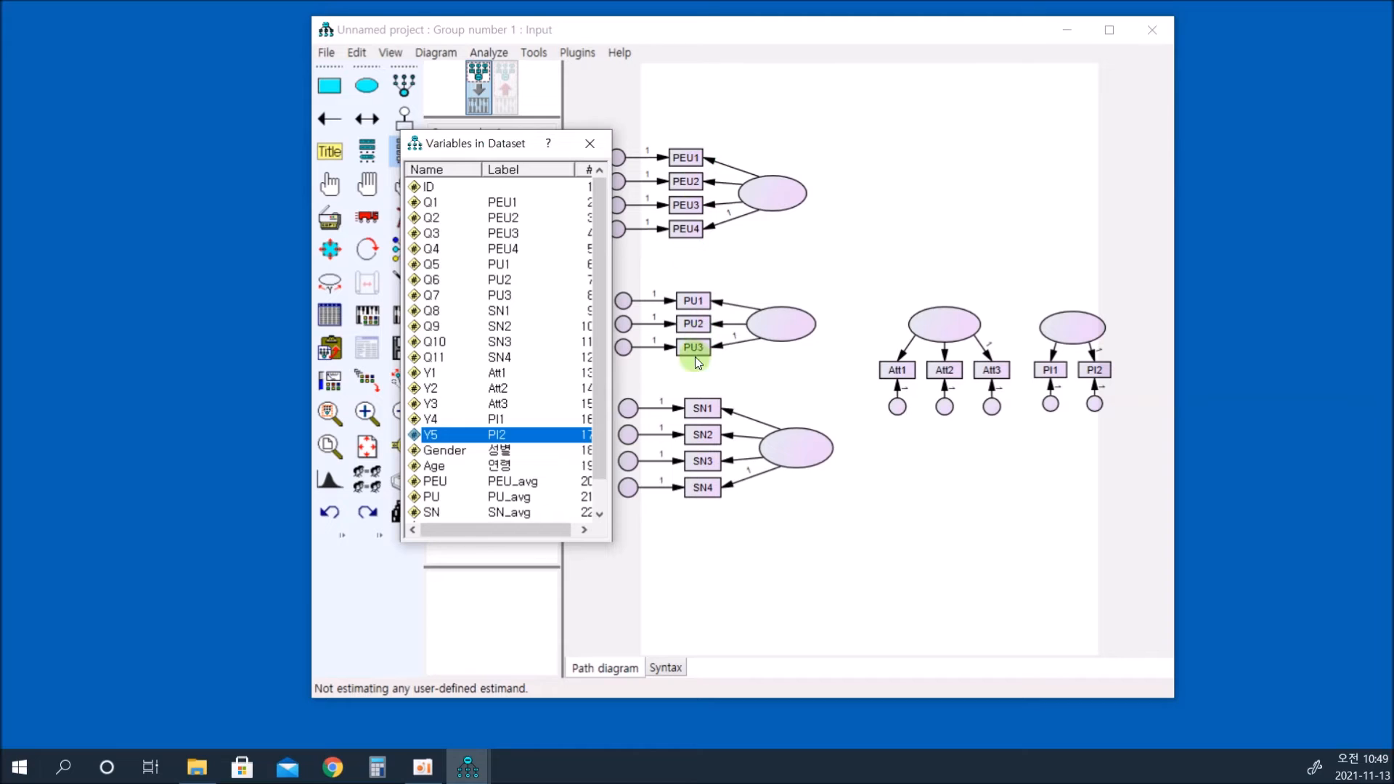
click(590, 143)
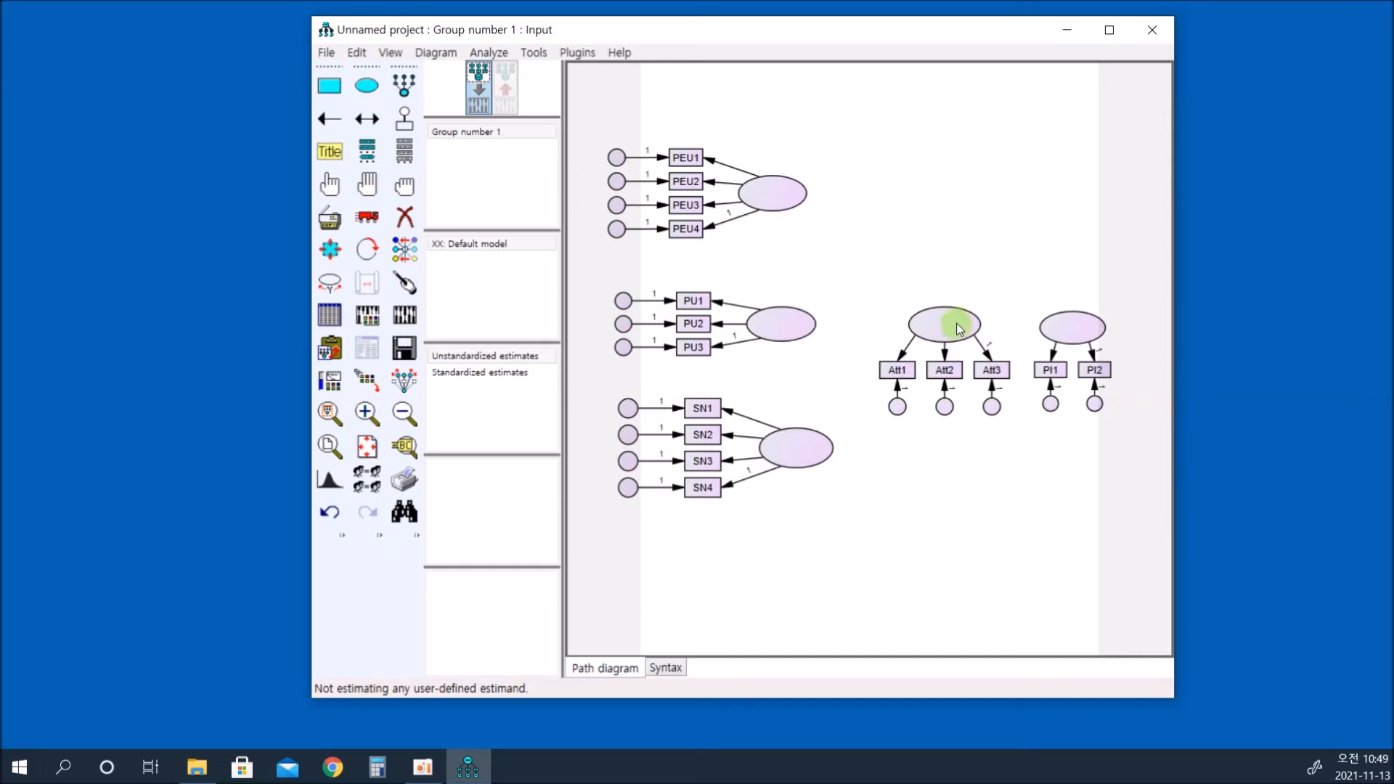
Name all latent variables and error terms automatically with the Name Unobserved Variables plugin.
double_click(777, 193)
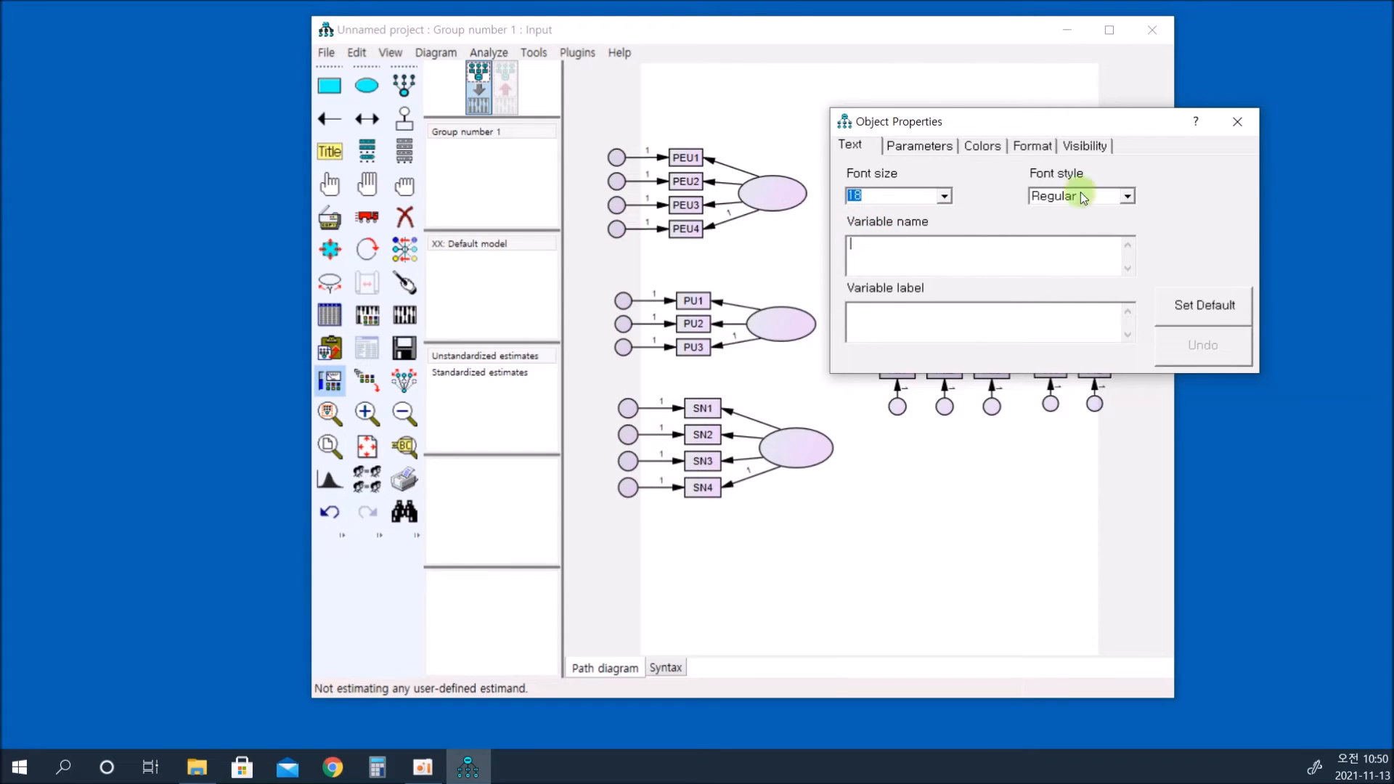
click(1237, 121)
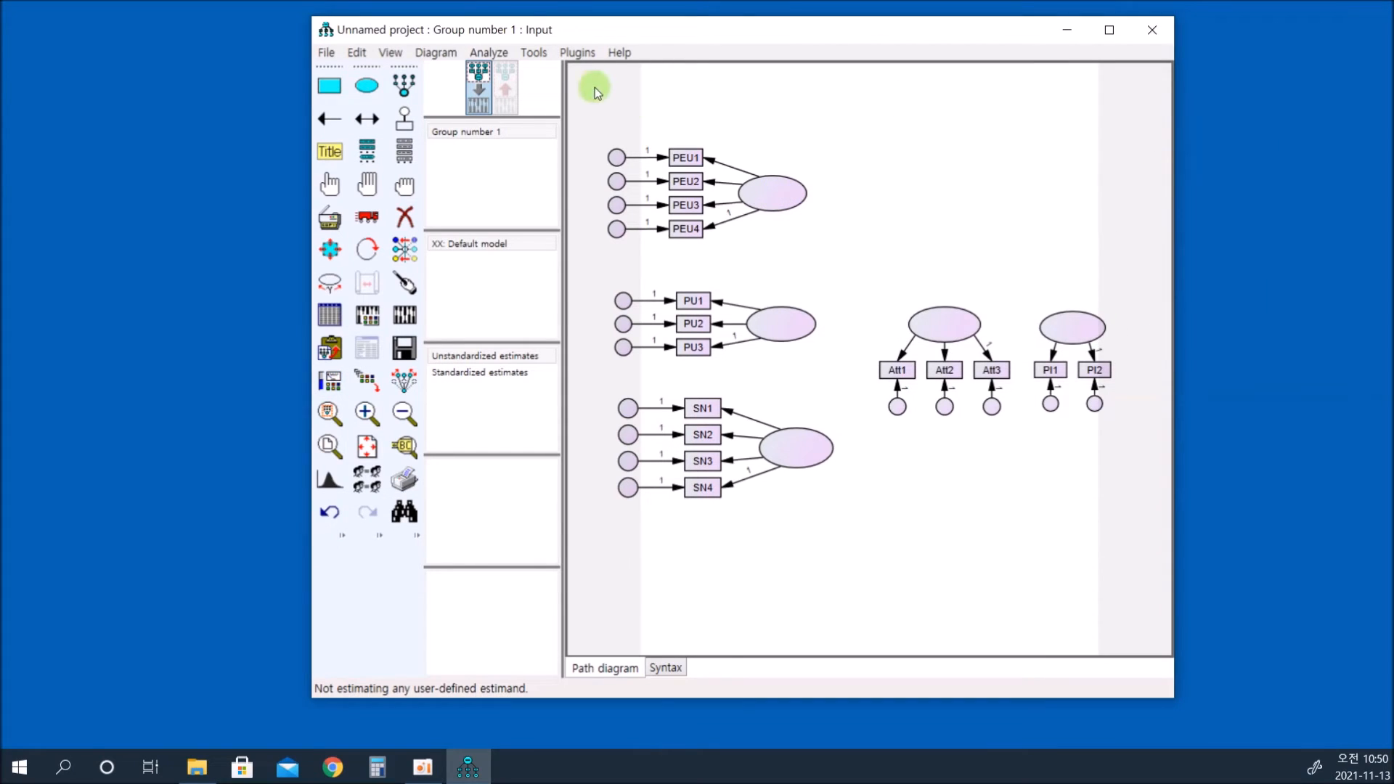
click(578, 51)
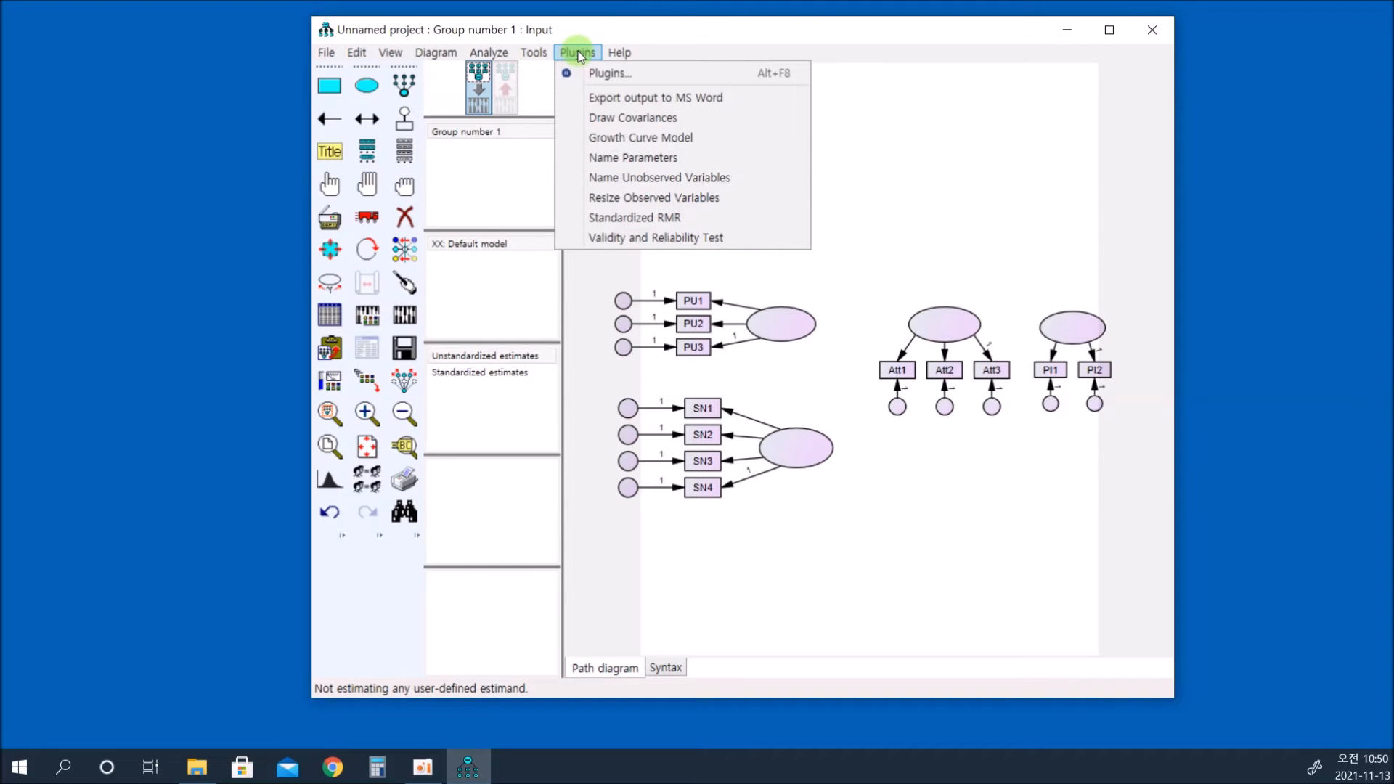
click(611, 182)
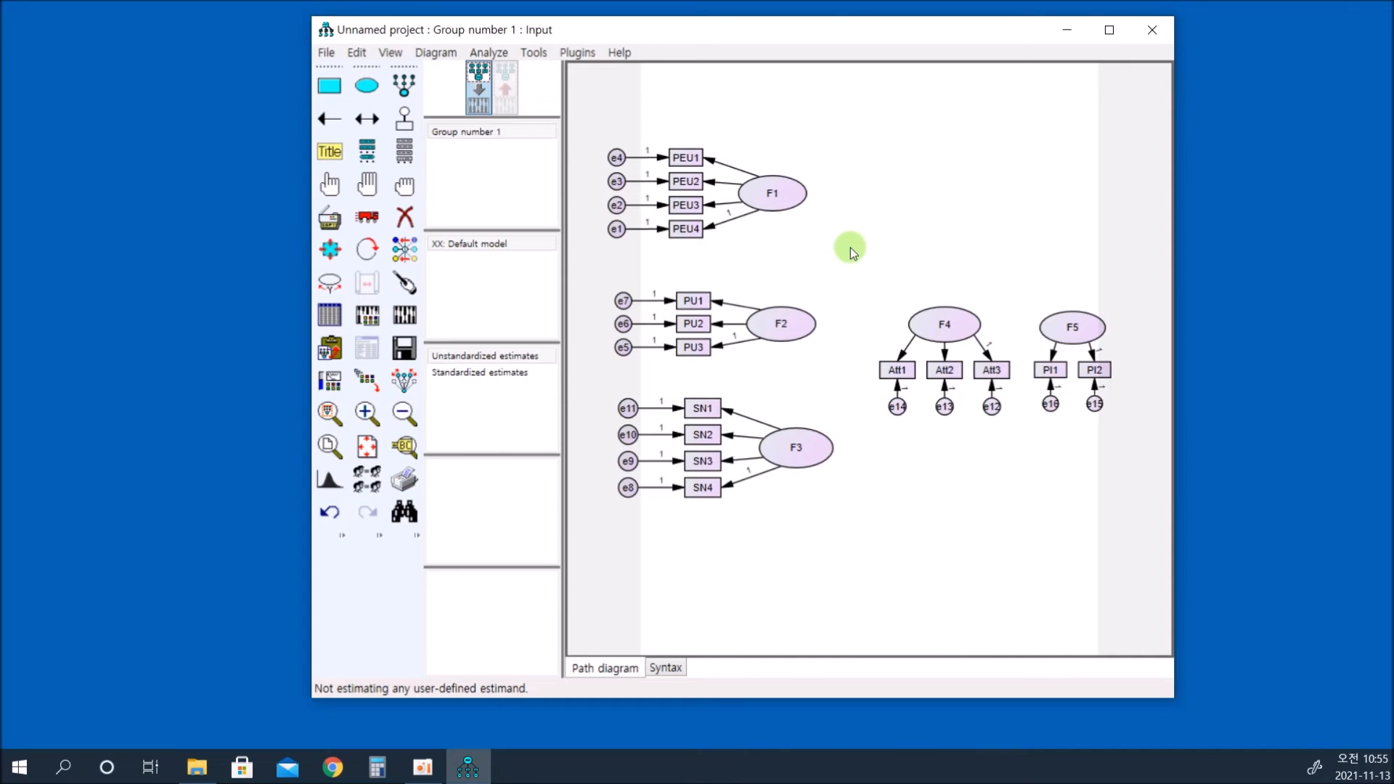
Draw covariances between each pair of the latent variables F1, F2 and F3.
click(369, 119)
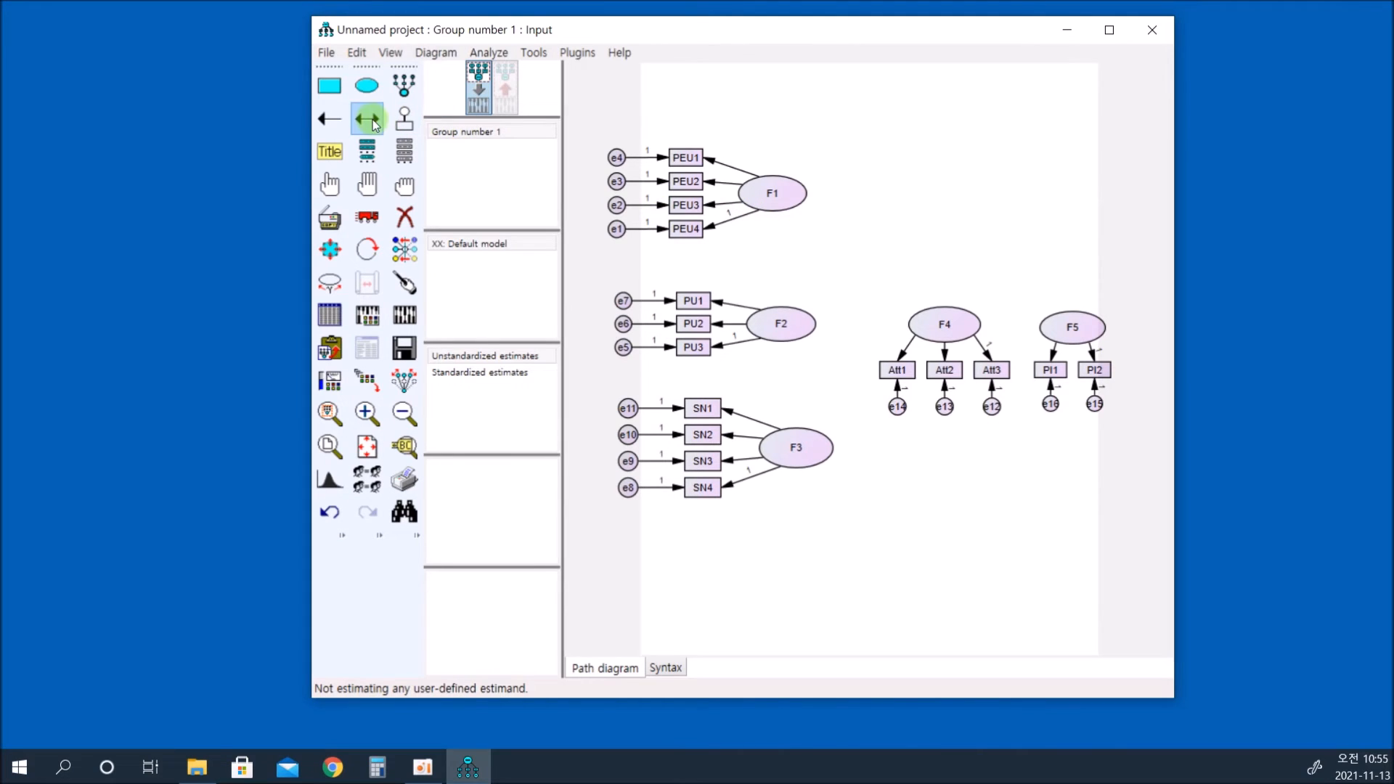
drag(803, 200, 834, 445)
drag(799, 189, 827, 448)
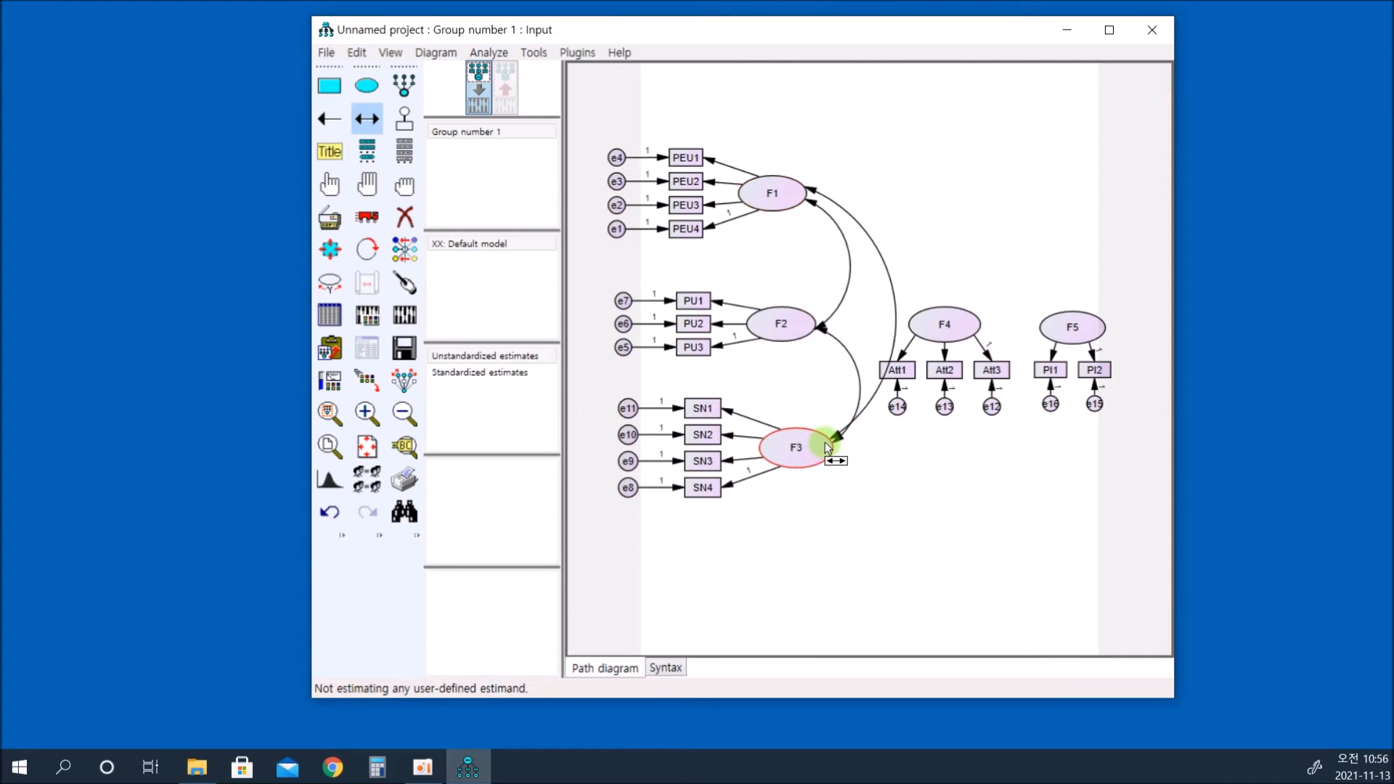
Touch up the arrows attached to the latent variables F1, F2 and F3.
click(406, 284)
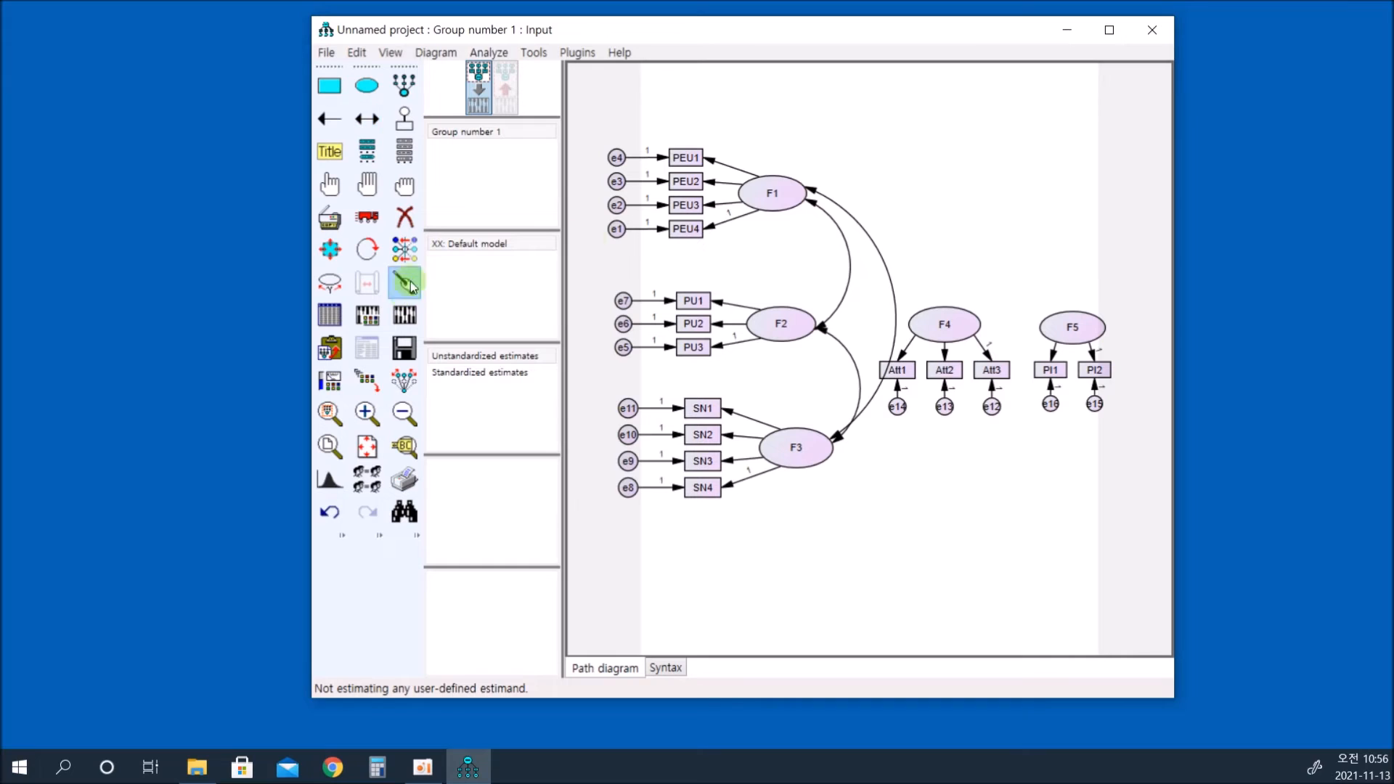
click(775, 193)
click(771, 324)
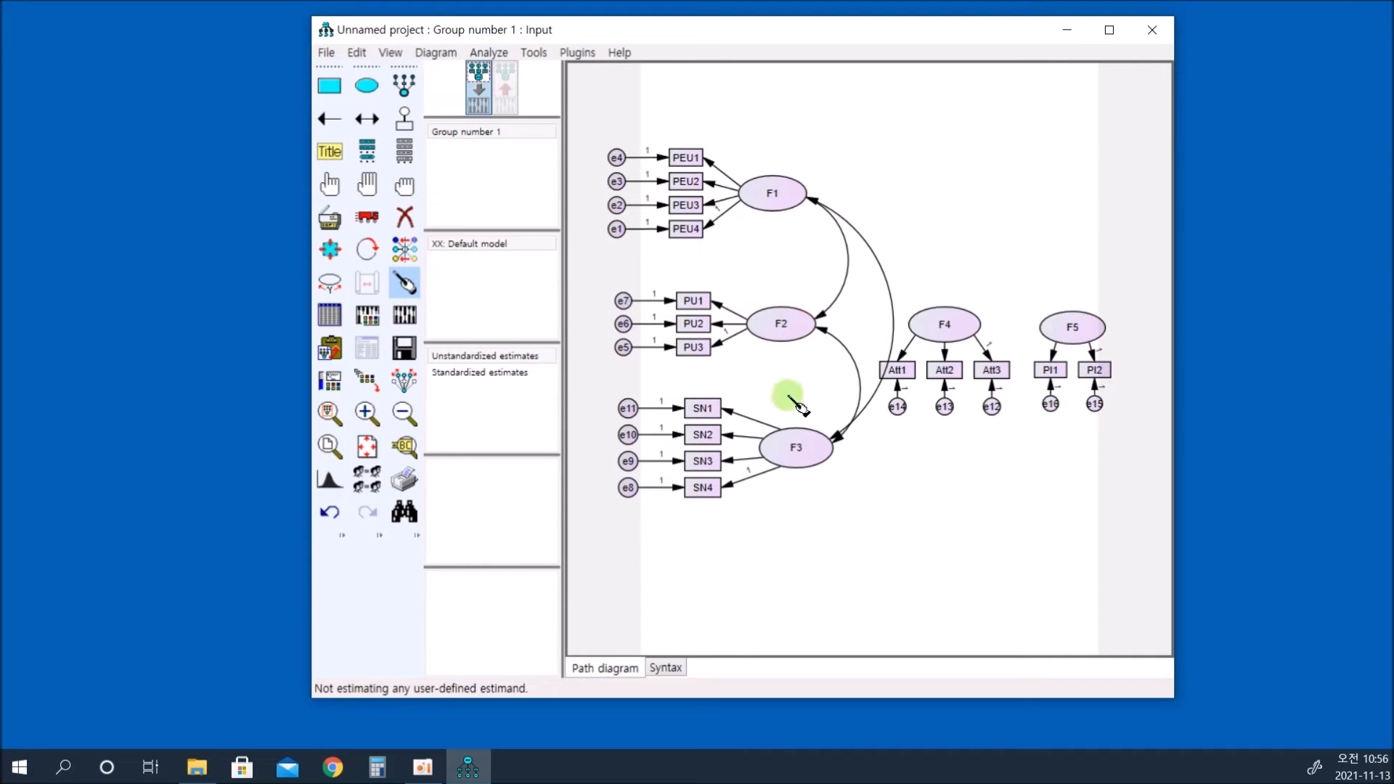
click(798, 450)
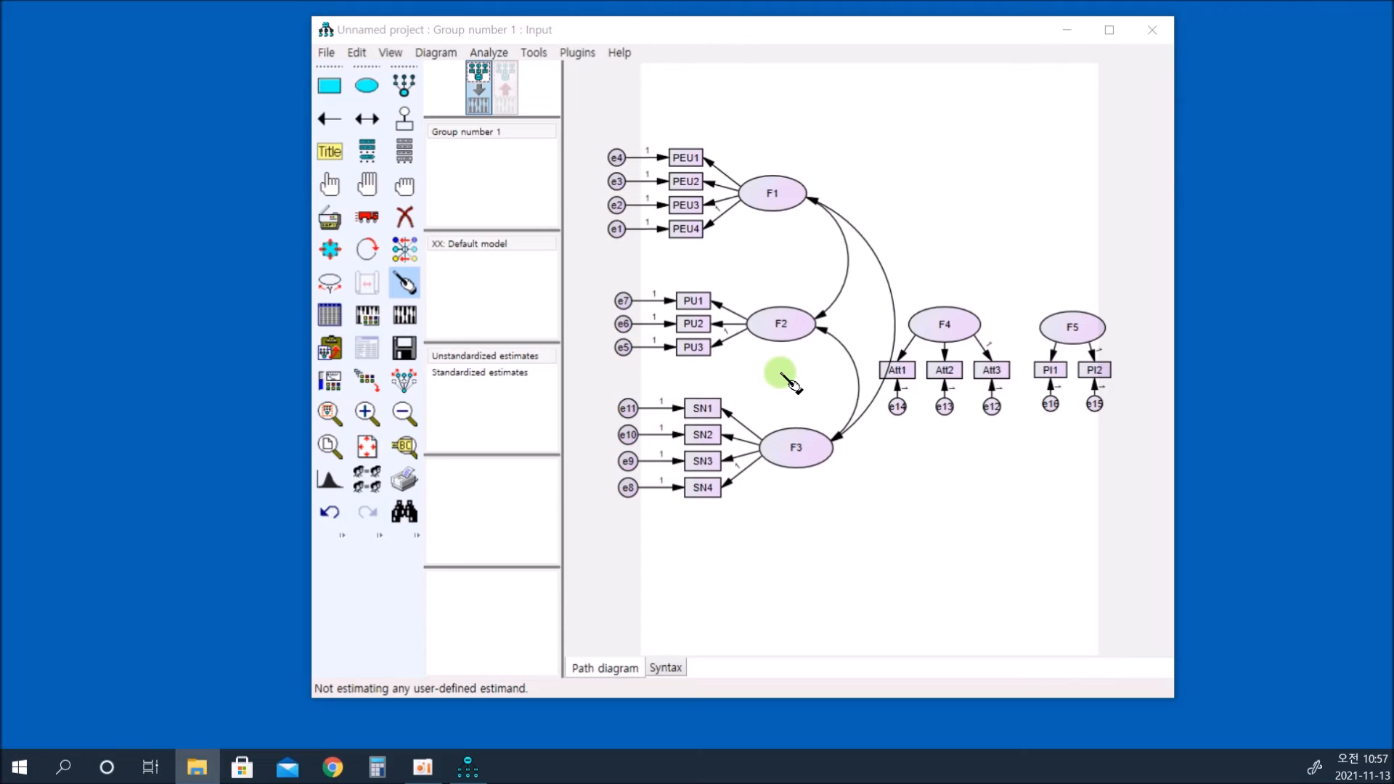
Draw regression paths from F1, F2 and F3 to F4, and from F4 to F5.
click(324, 118)
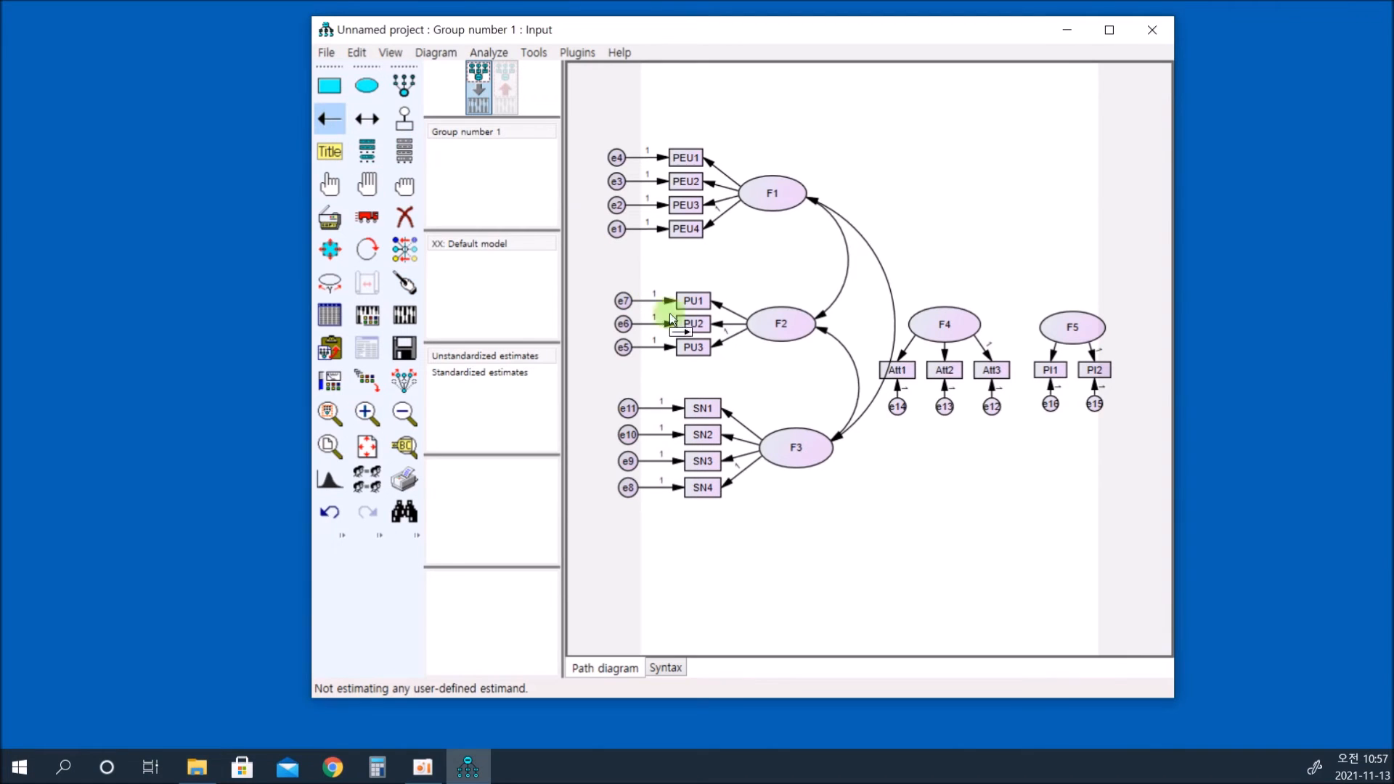
drag(799, 197, 925, 324)
drag(810, 323, 921, 321)
drag(820, 441, 921, 326)
drag(973, 324, 1052, 331)
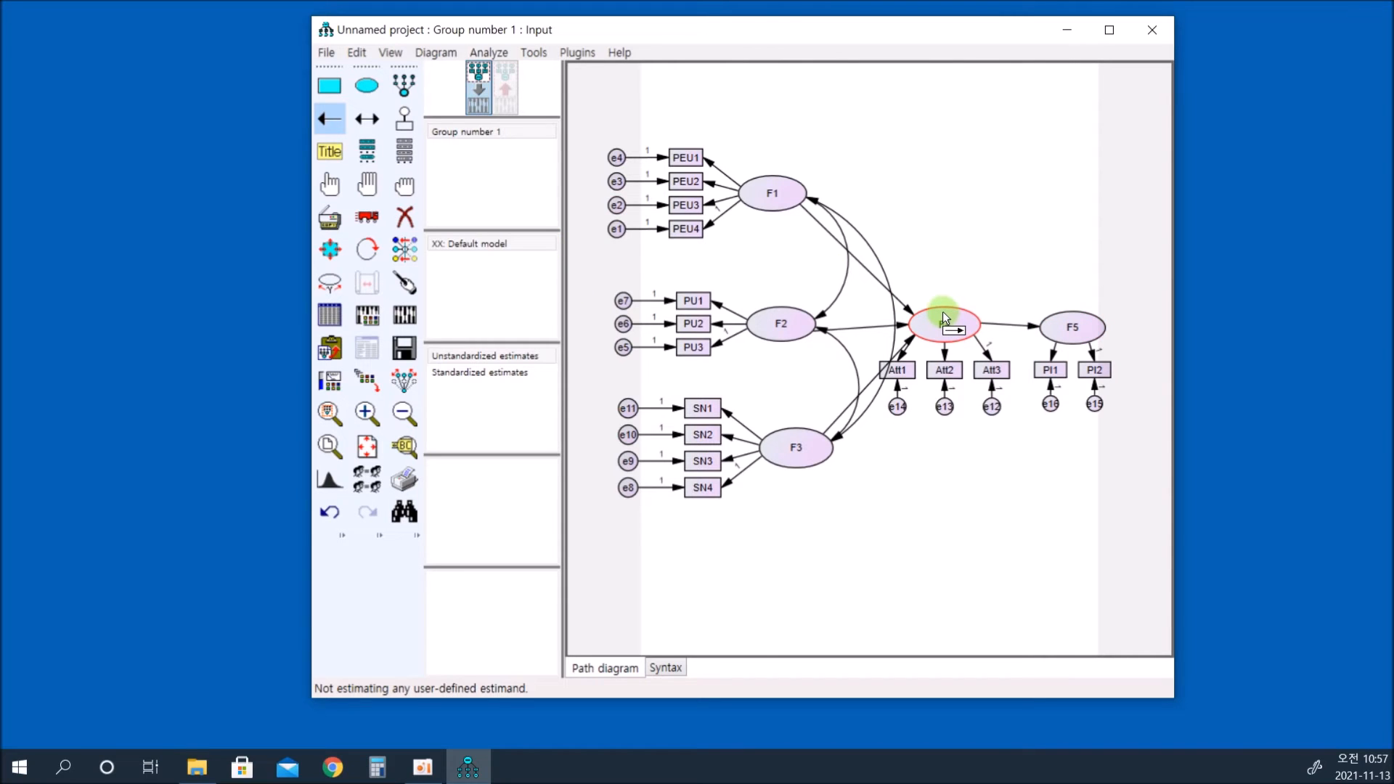
Add a residual error term to F4 and to F5 and name both automatically as unobserved variables.
click(404, 119)
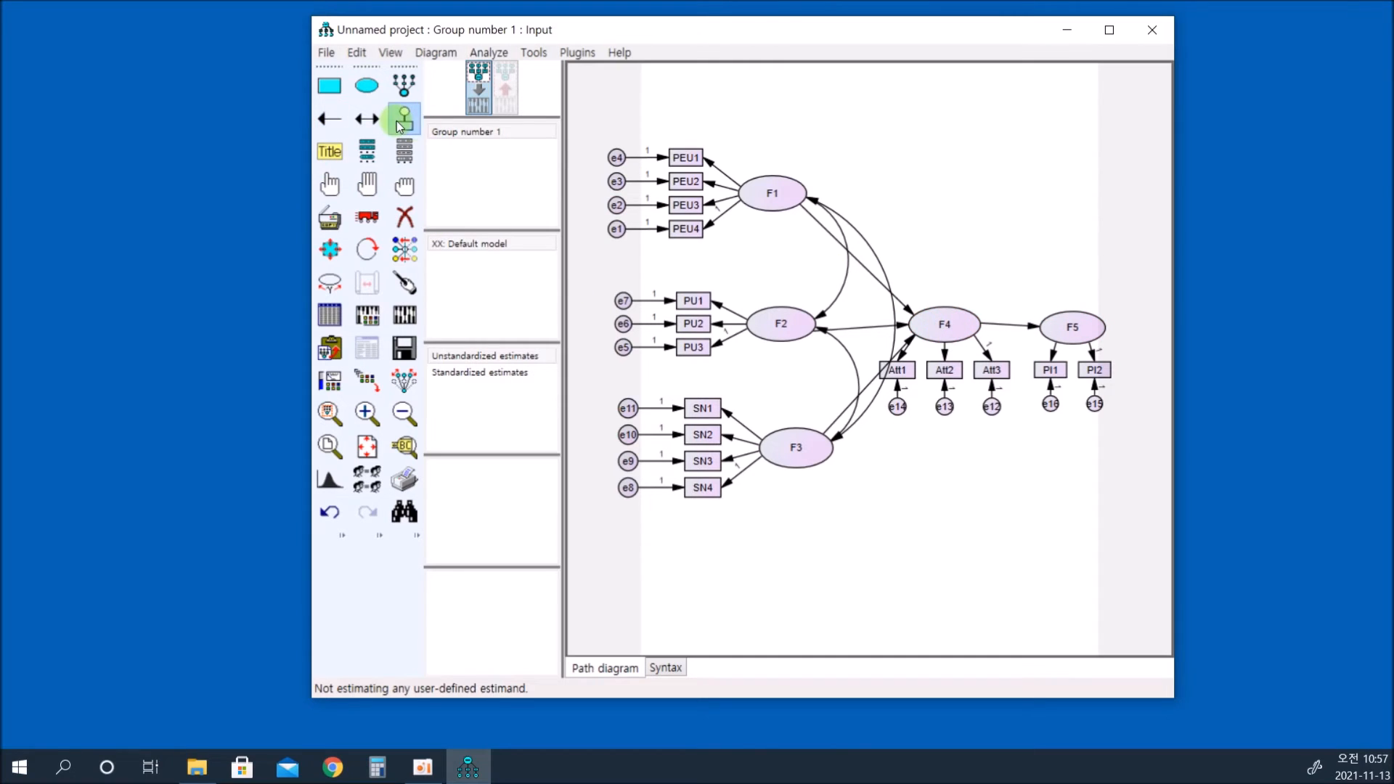
click(947, 325)
click(1075, 325)
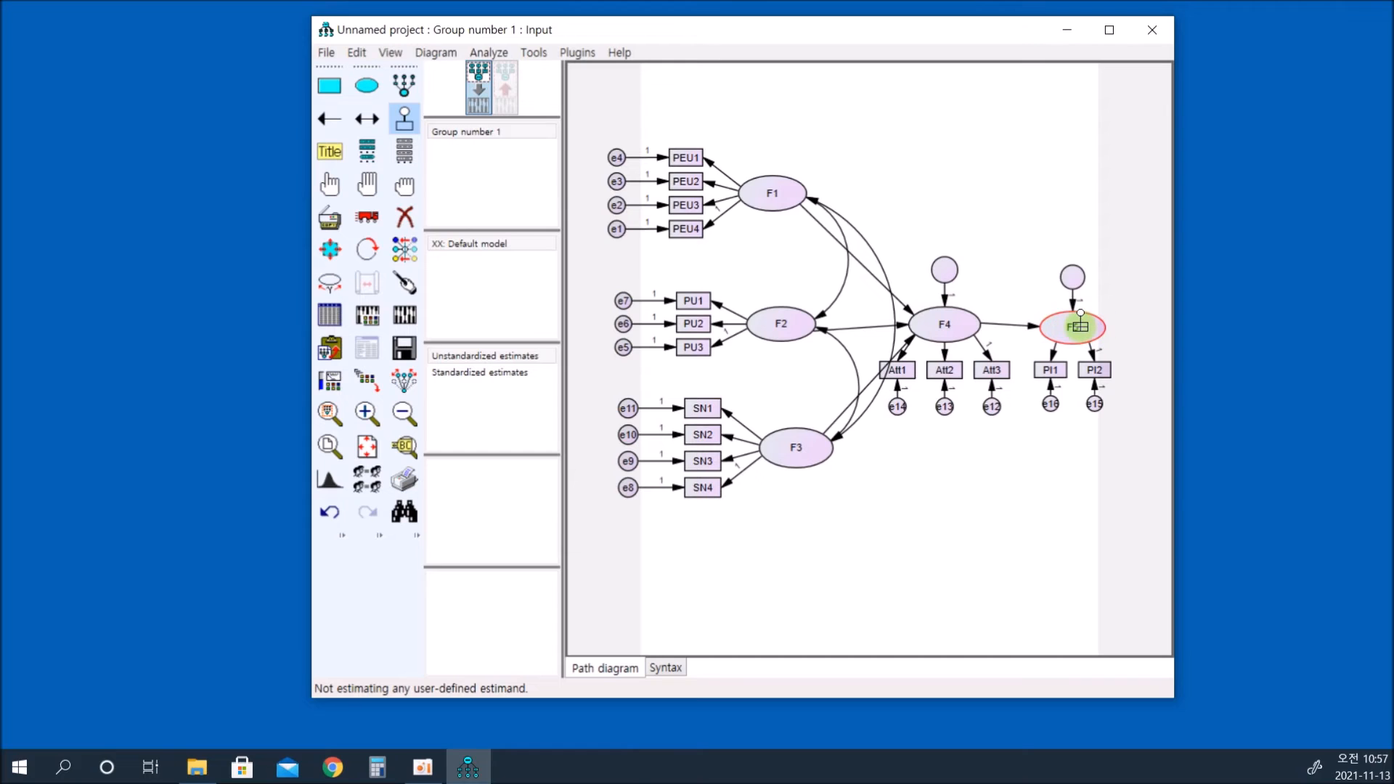
click(577, 53)
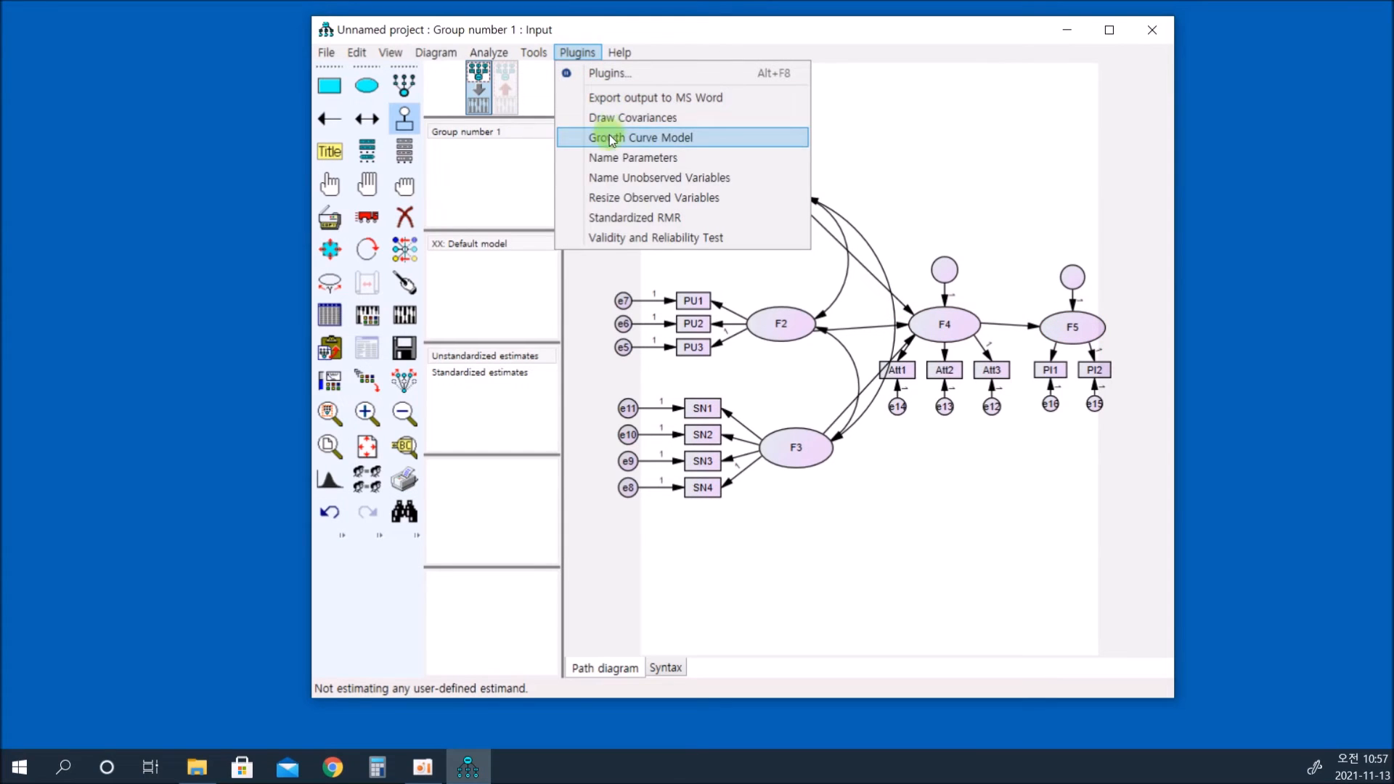
click(612, 178)
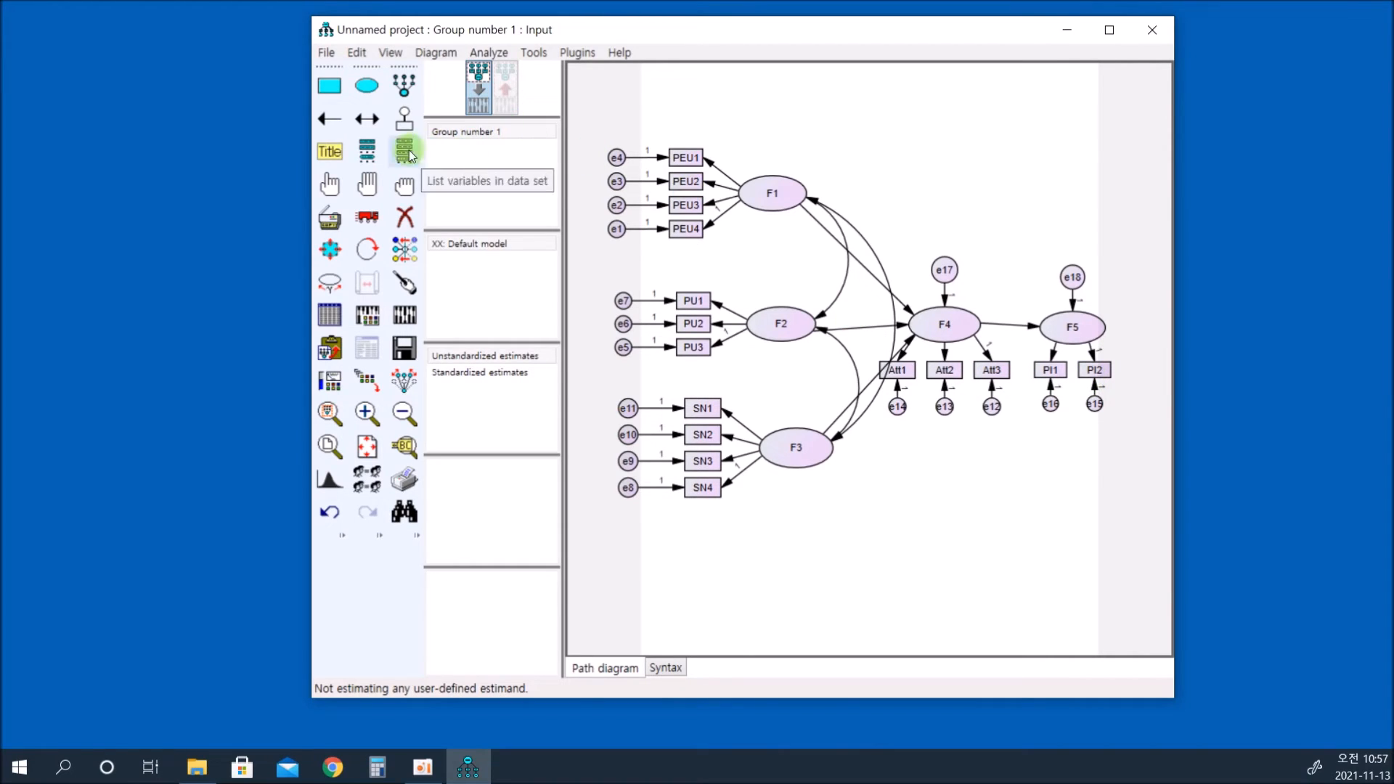
Erase the regression paths between the latent variables and the residual error terms of F4 and F5.
click(401, 217)
click(905, 306)
click(905, 326)
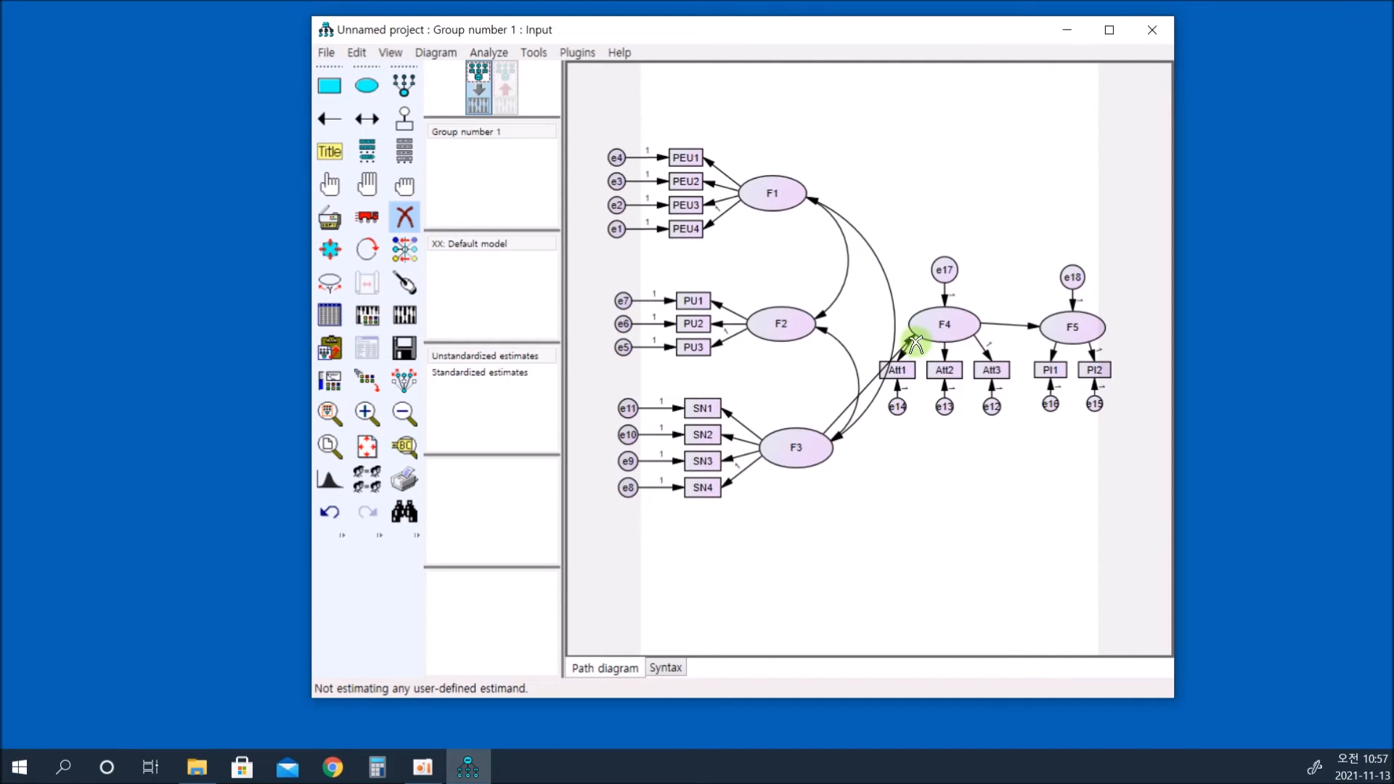
click(1027, 325)
click(945, 271)
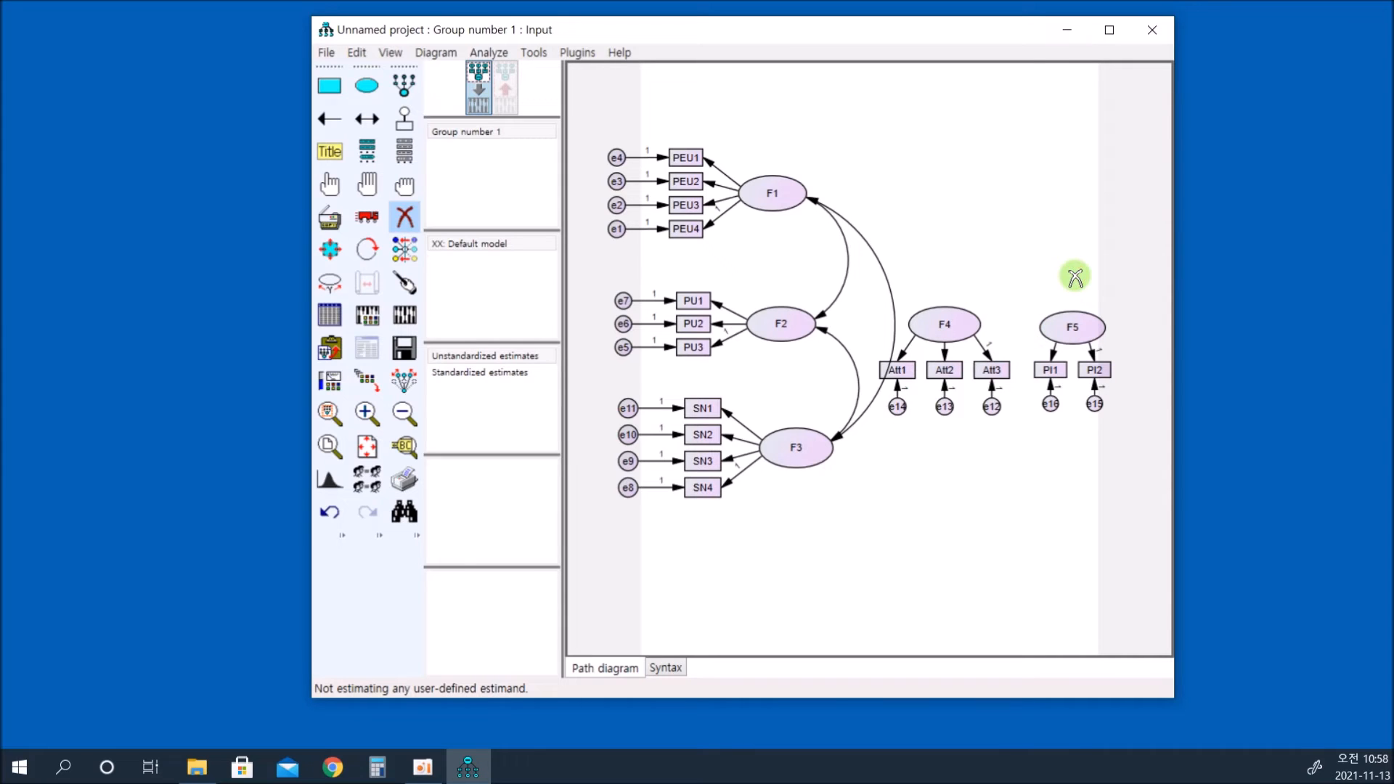
click(398, 222)
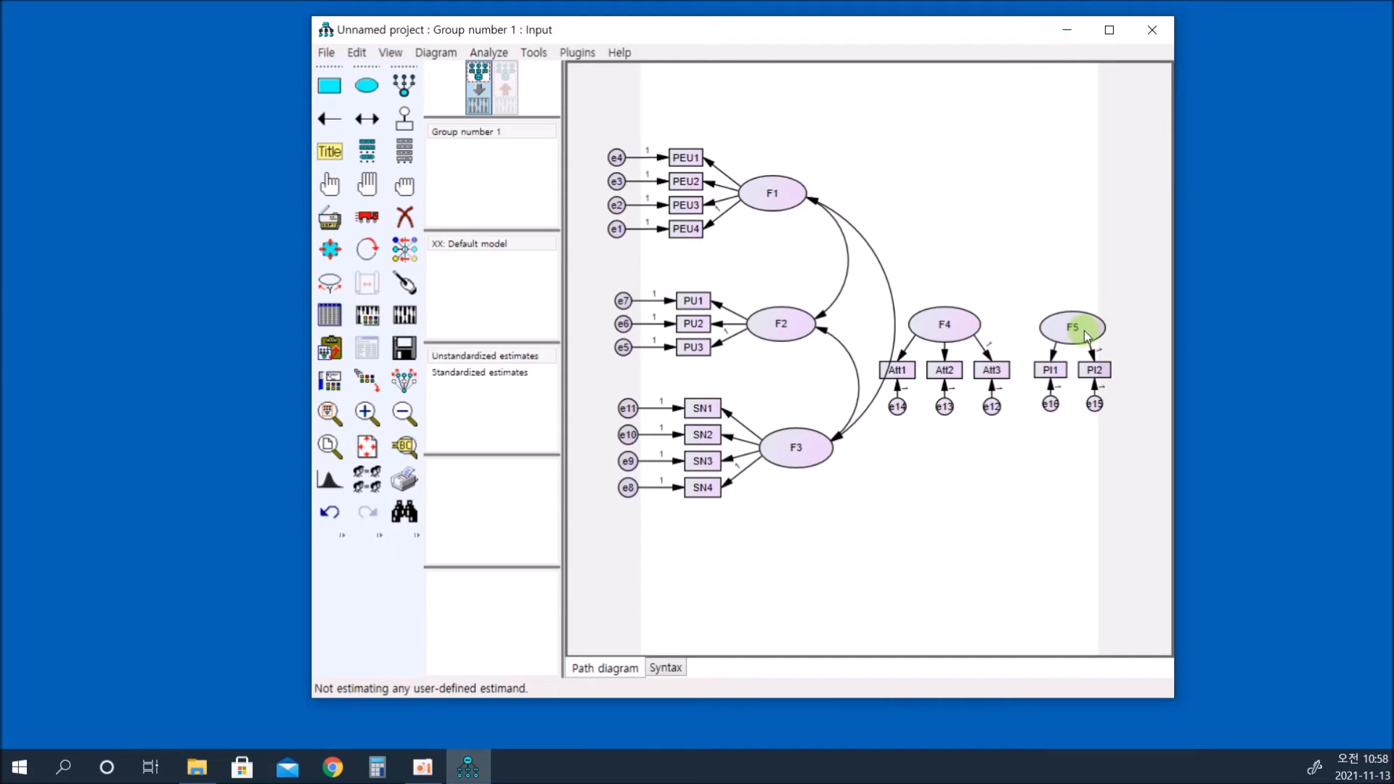
Select the latent variables F1 to F5, connect them all with the Draw Covariances plugin, and deselect everything.
click(783, 324)
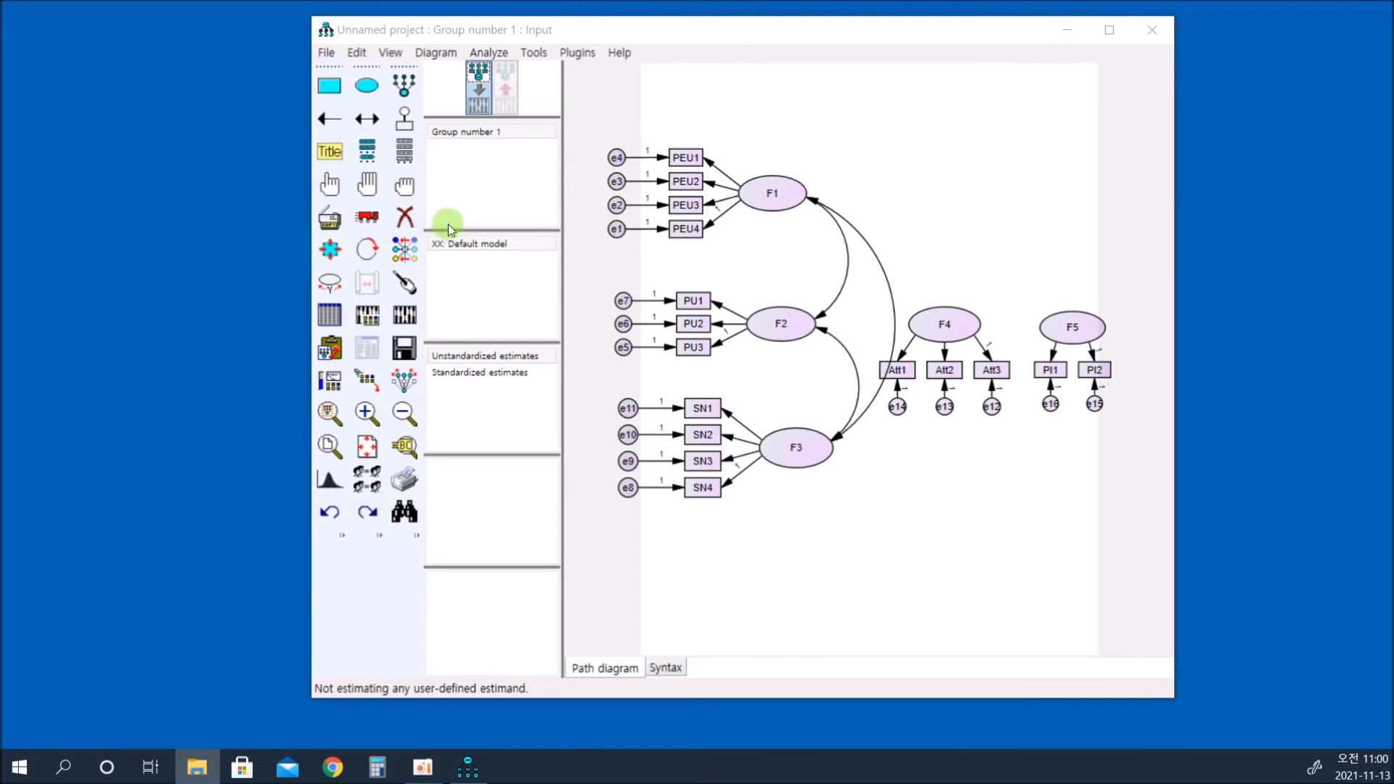
click(327, 184)
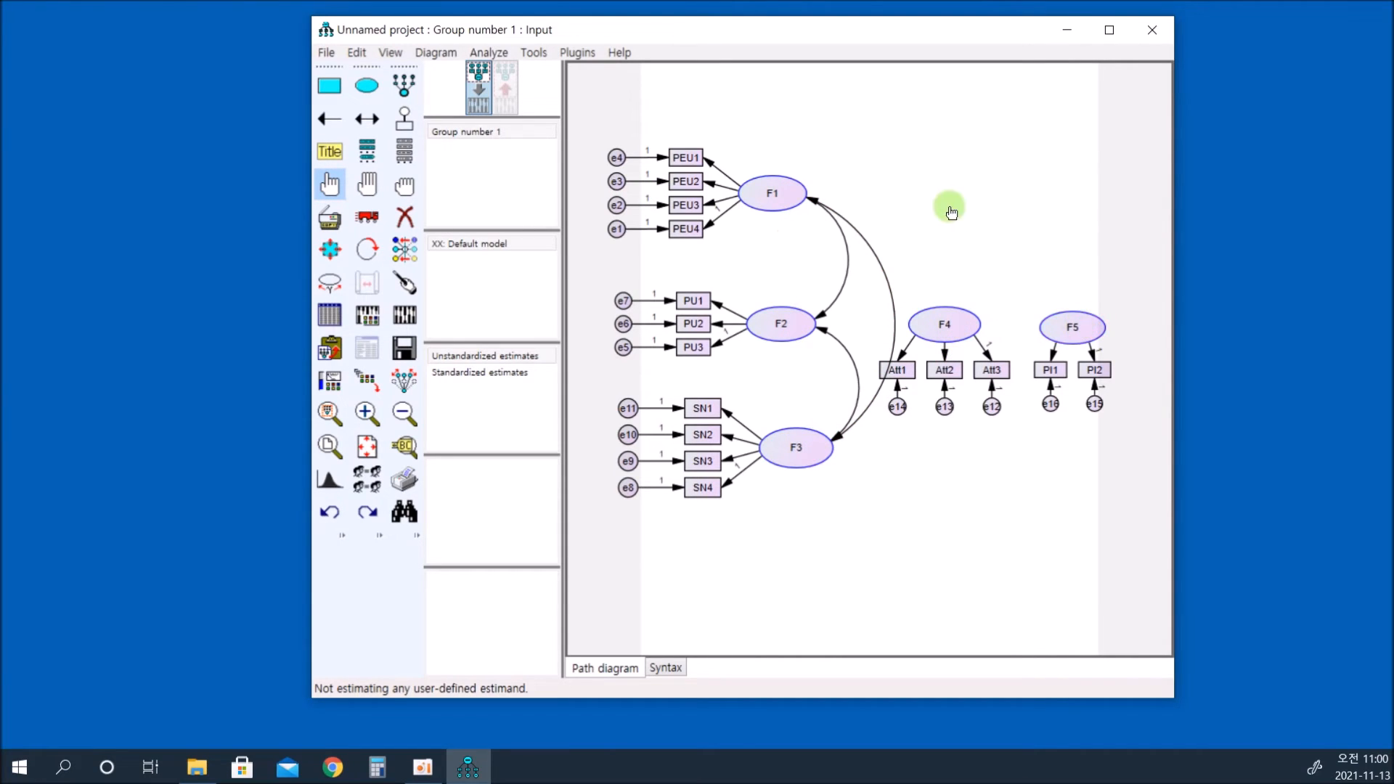
click(575, 53)
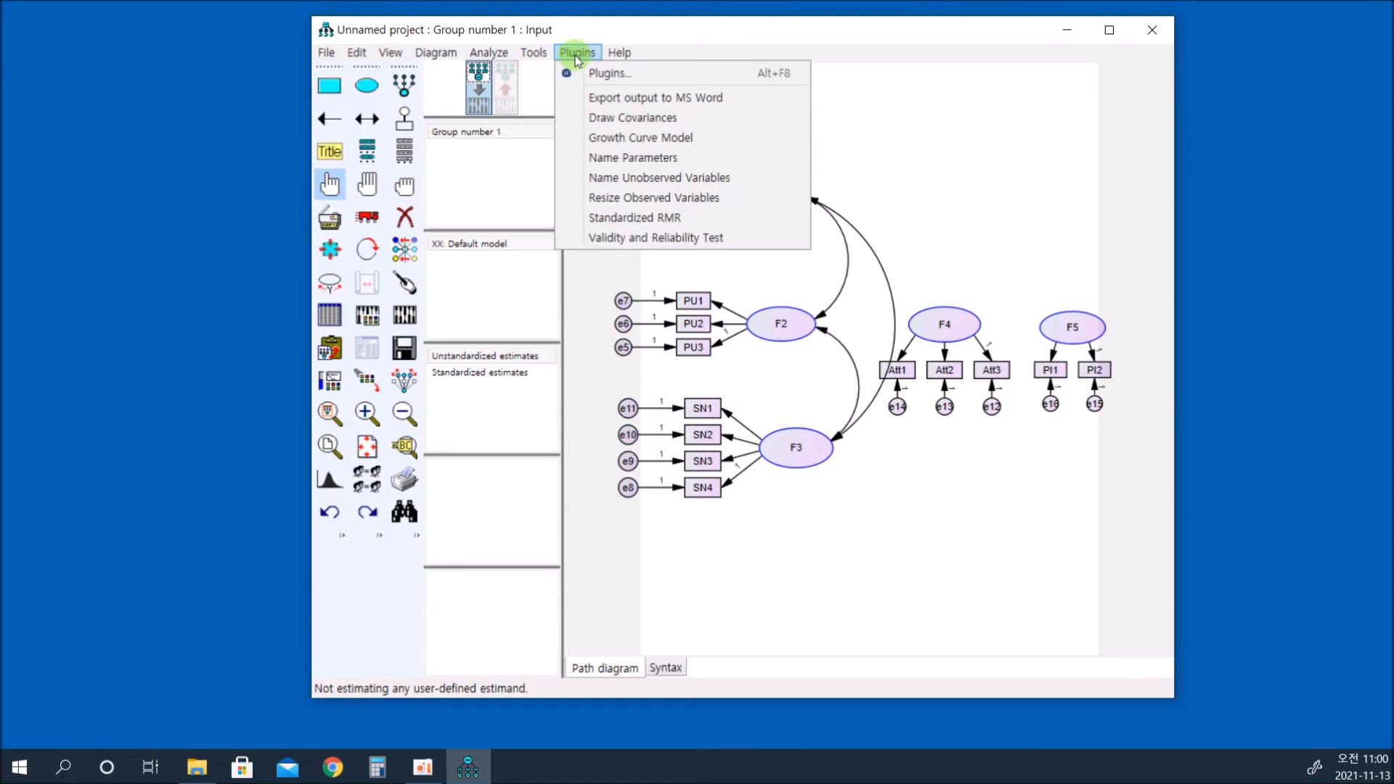
click(629, 118)
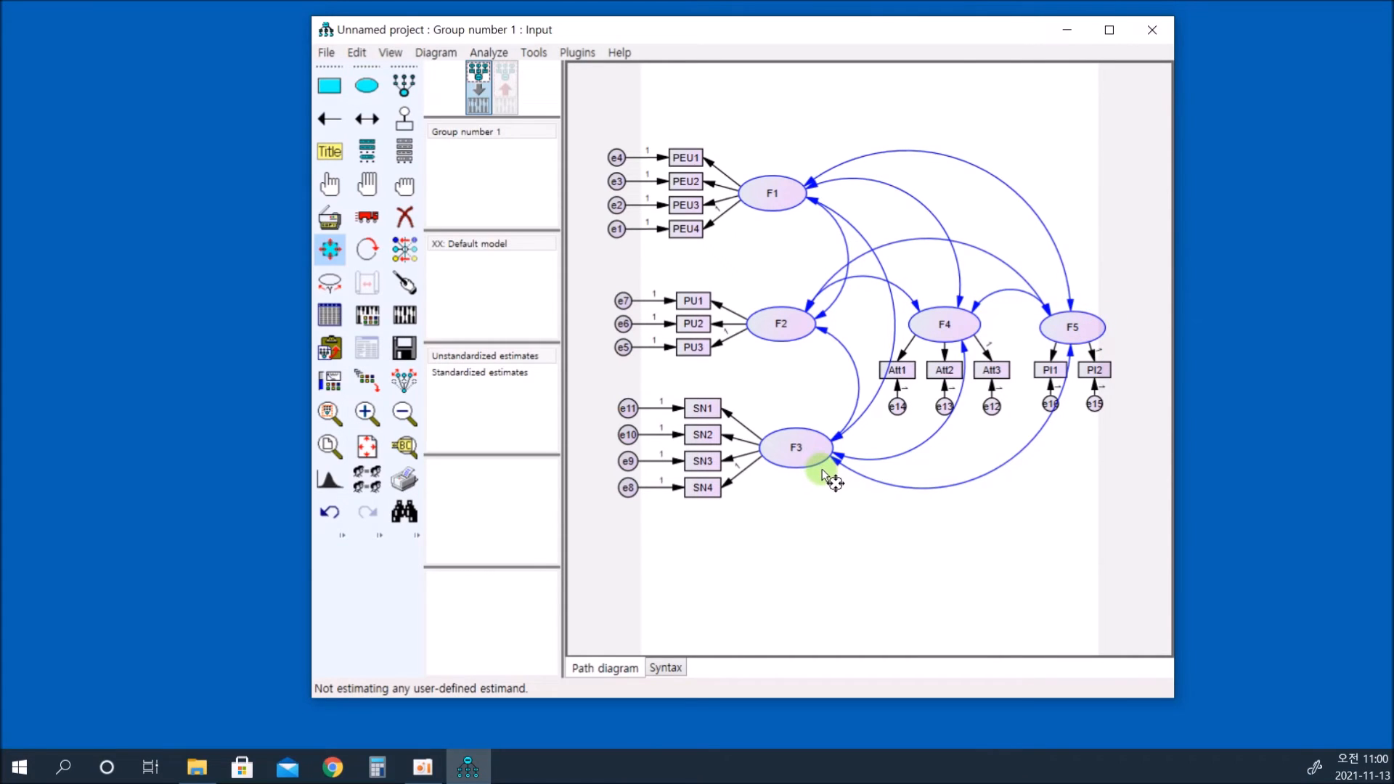
click(403, 186)
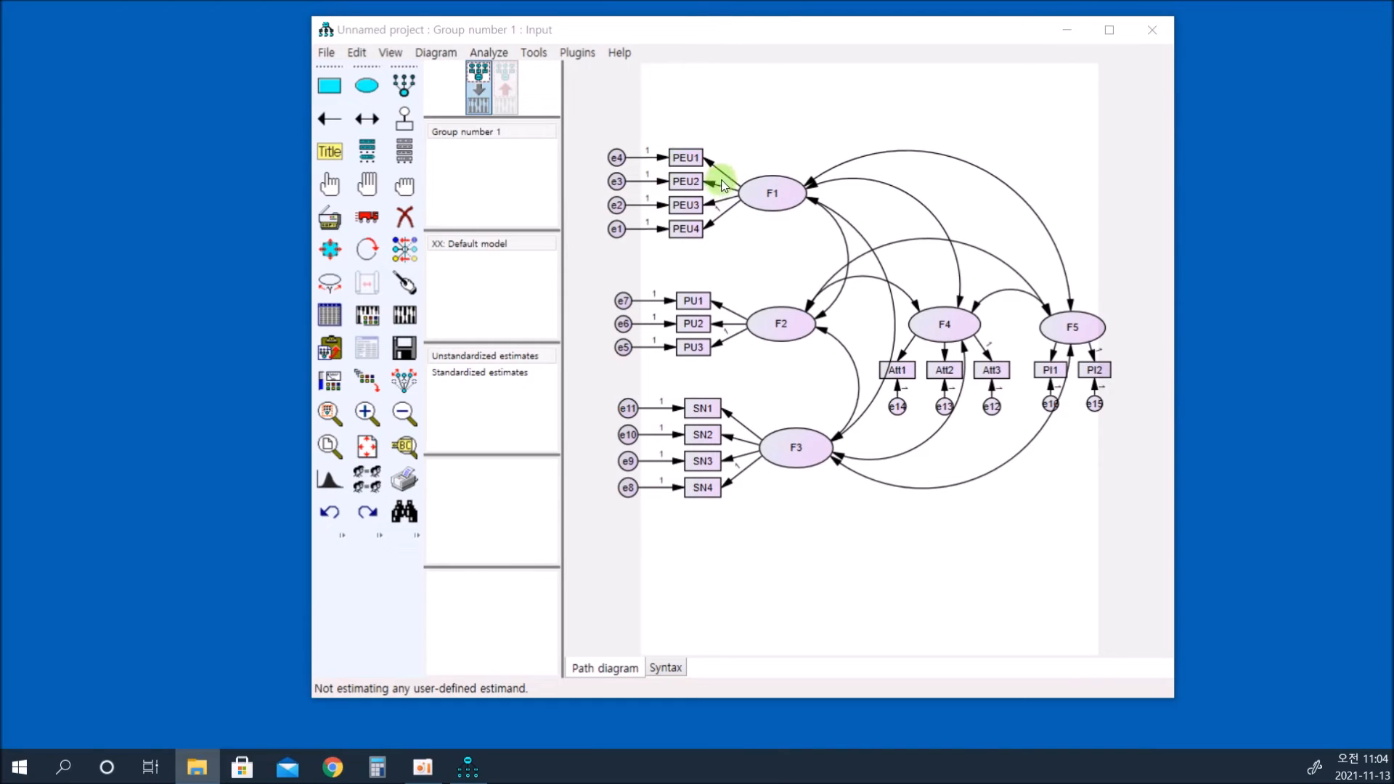
Check the fixed regression weight in the properties of the path from F1 to PEU4, and close them.
double_click(709, 222)
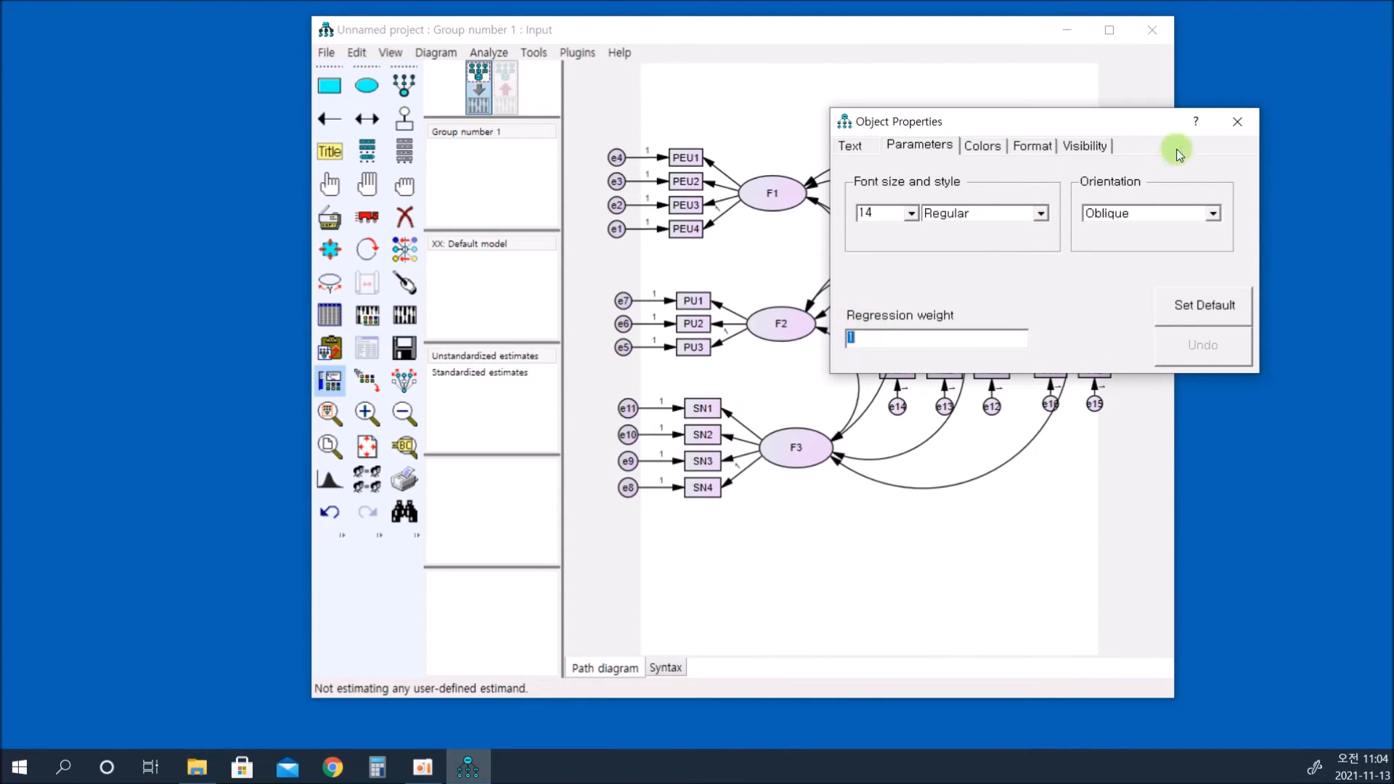
click(1237, 121)
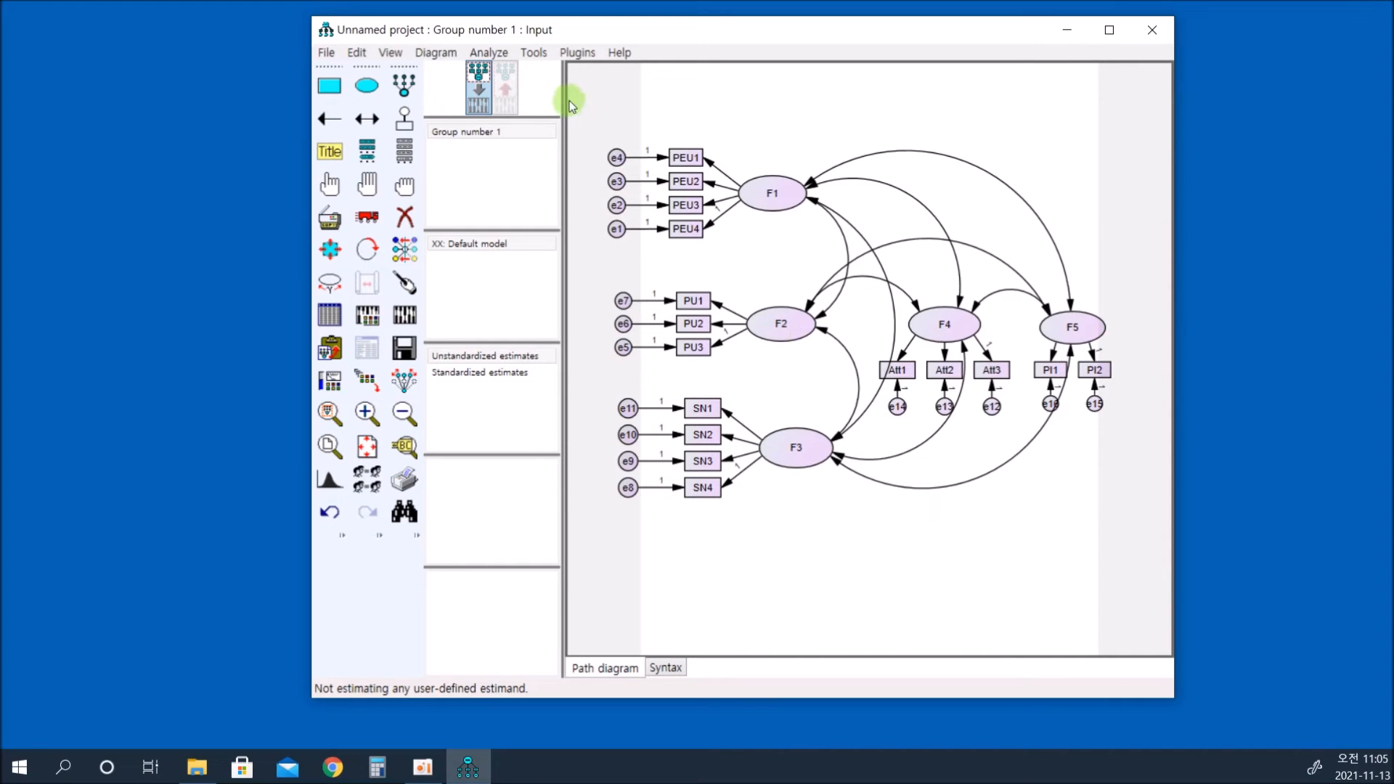
Include standardized estimates and modification indices in the analysis output, and close the analysis properties.
click(368, 320)
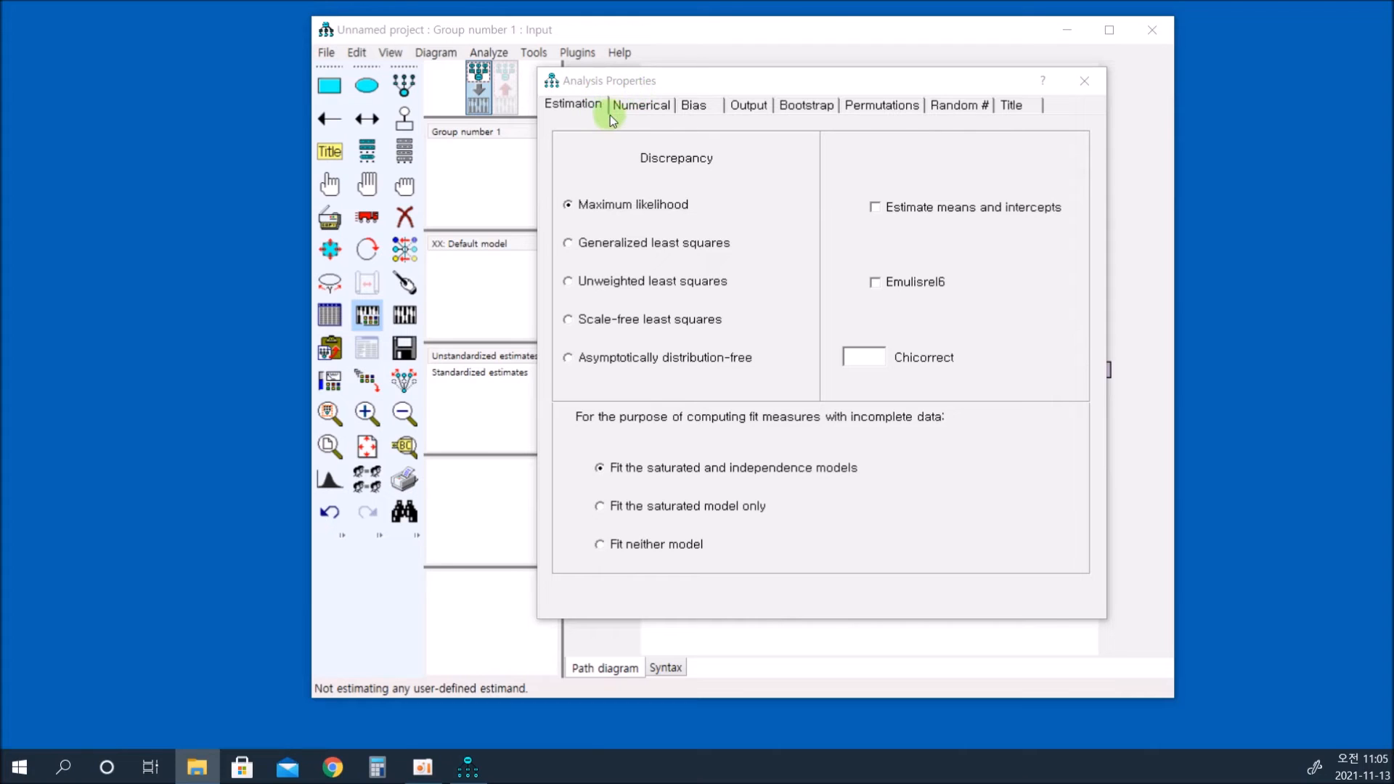
click(756, 113)
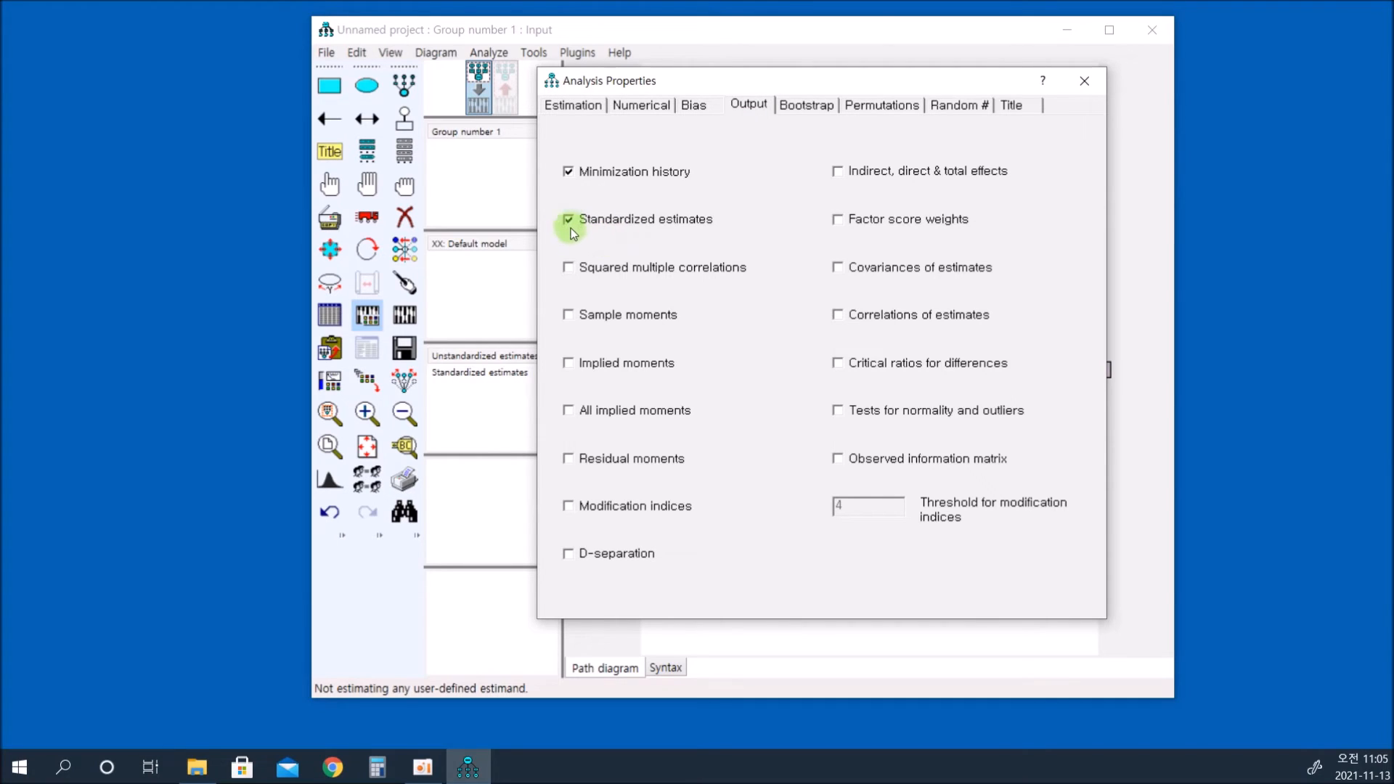
click(568, 507)
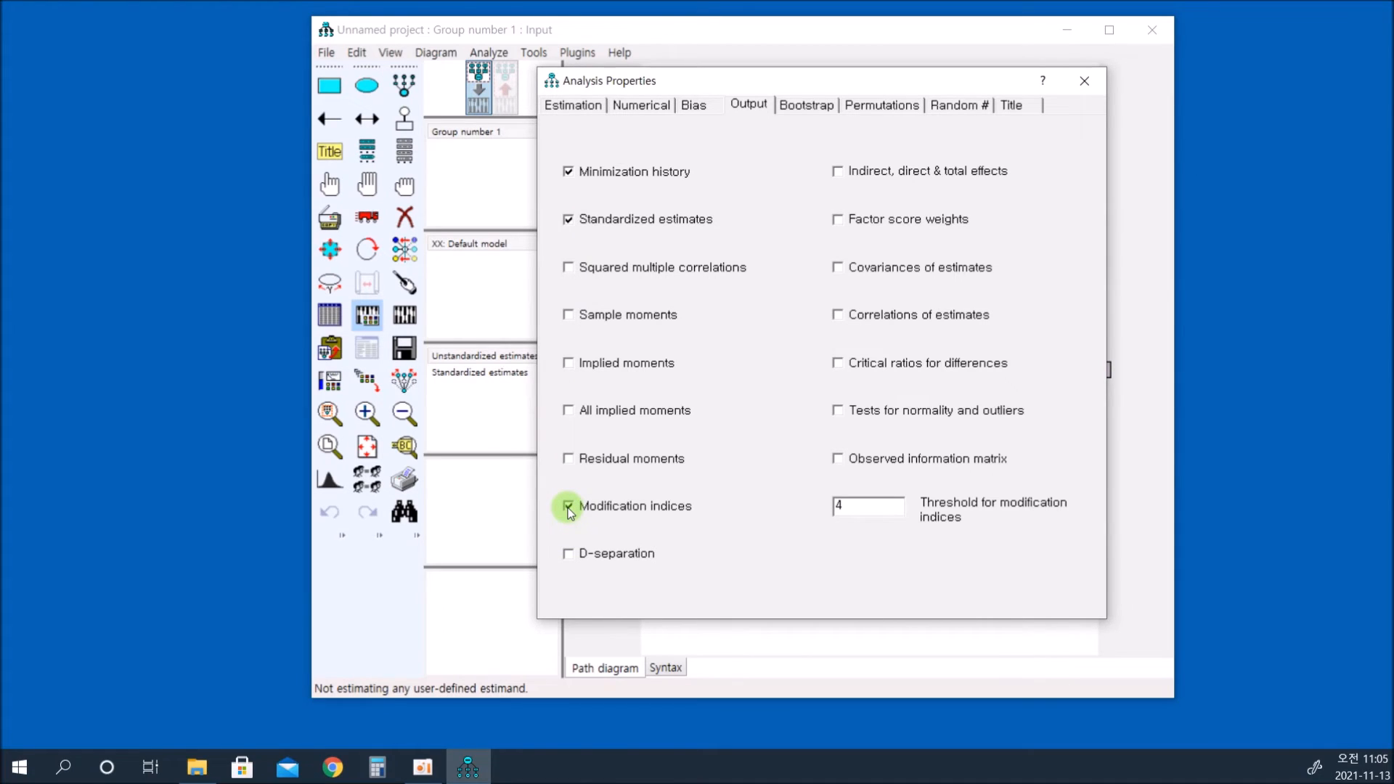
click(1084, 81)
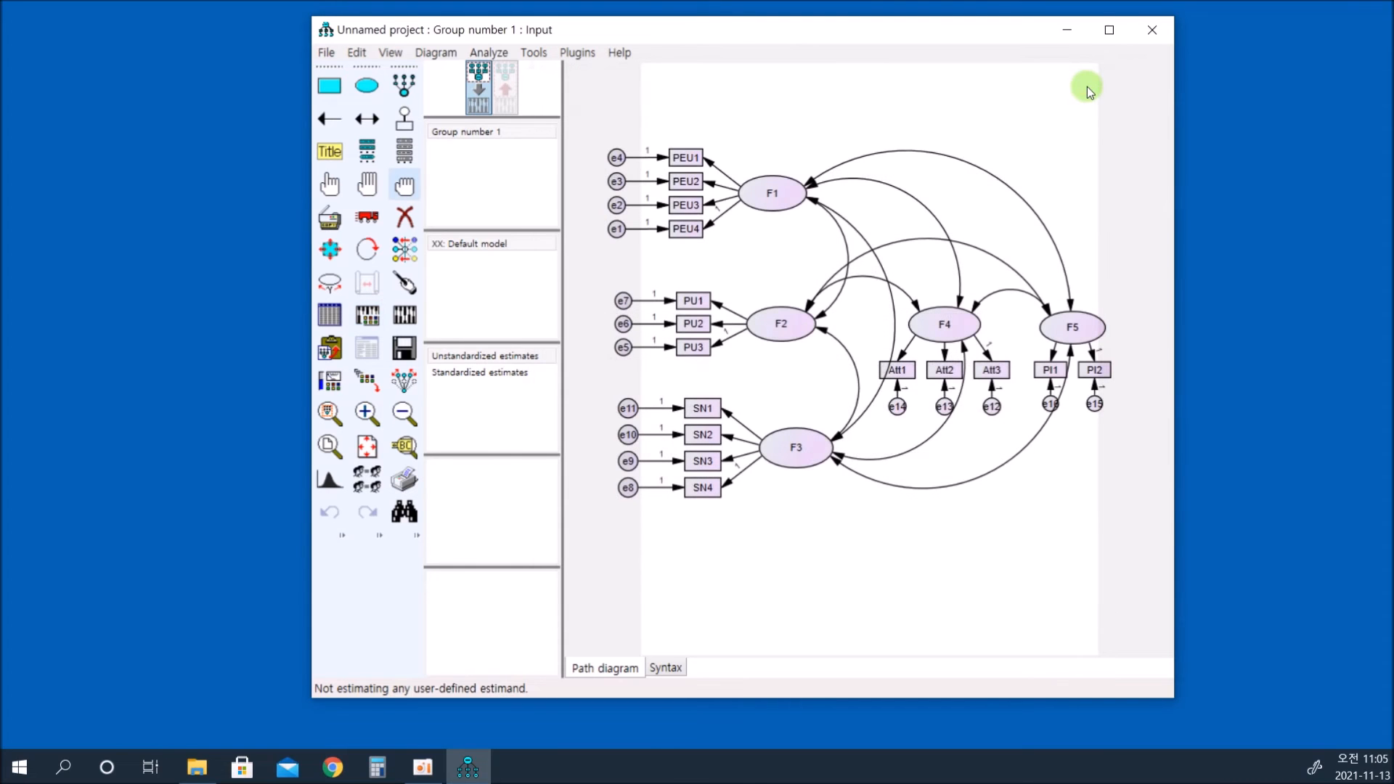
Calculate the estimates for the measurement model and save the input file as smartphone.
click(404, 316)
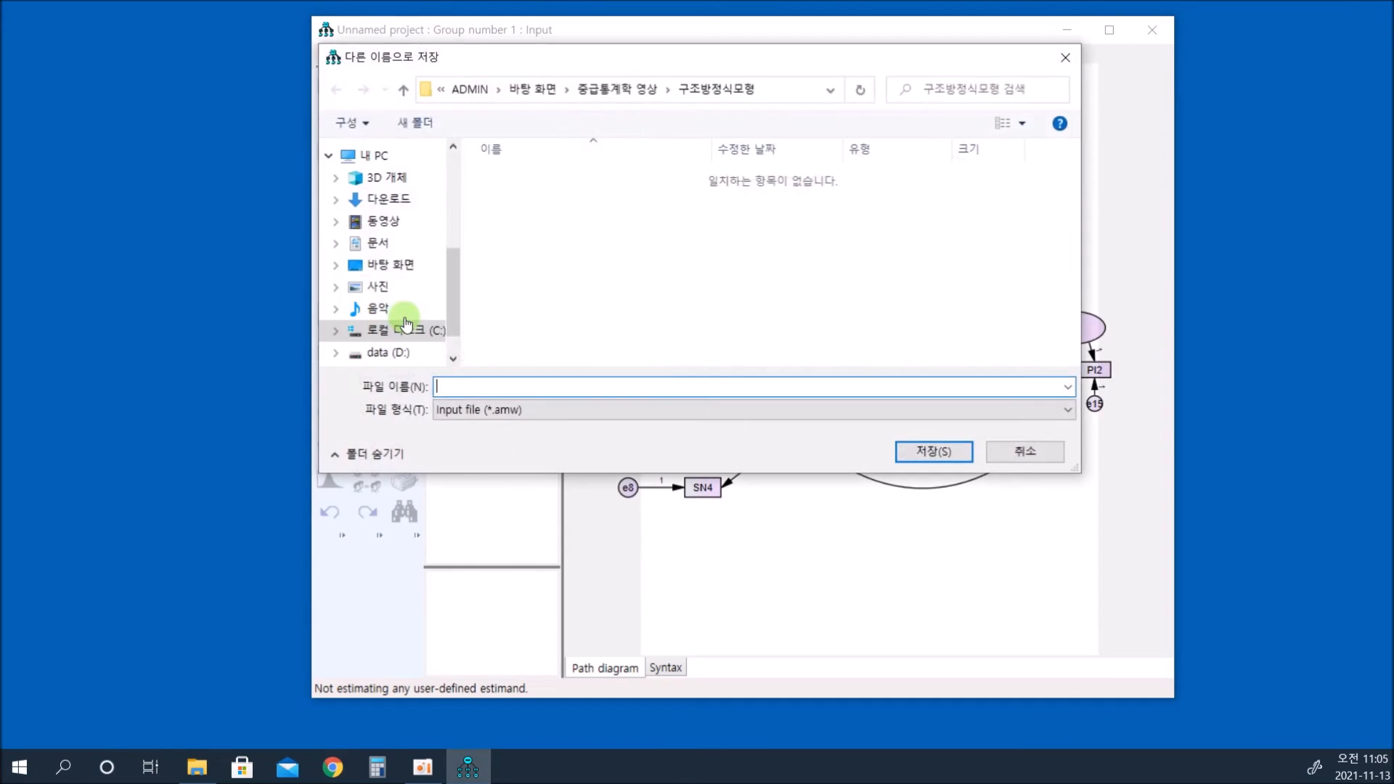
click(461, 388)
text(smartphone)
click(813, 463)
click(908, 450)
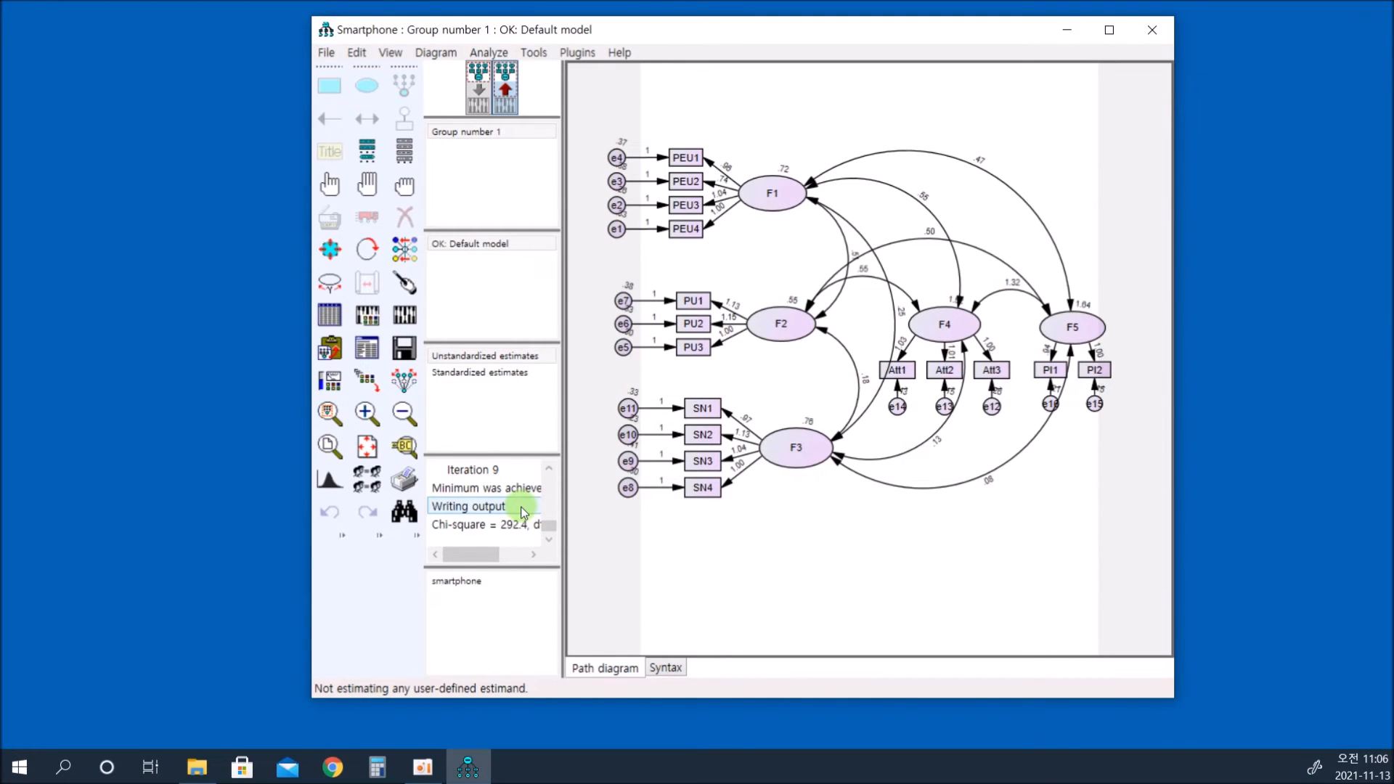
Examine the chi-square and degrees of freedom in the text output's Notes for Model, comparing them with the path diagram.
click(506, 529)
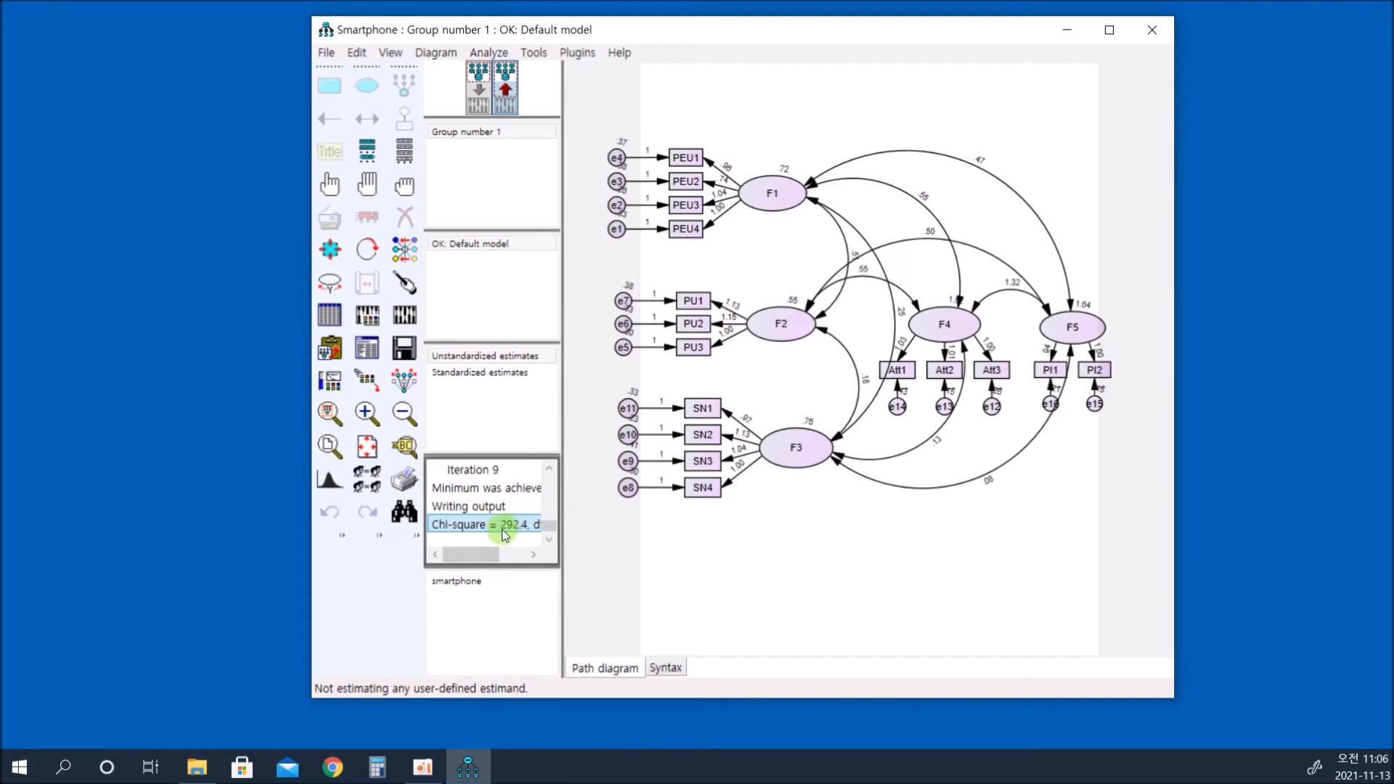
click(368, 354)
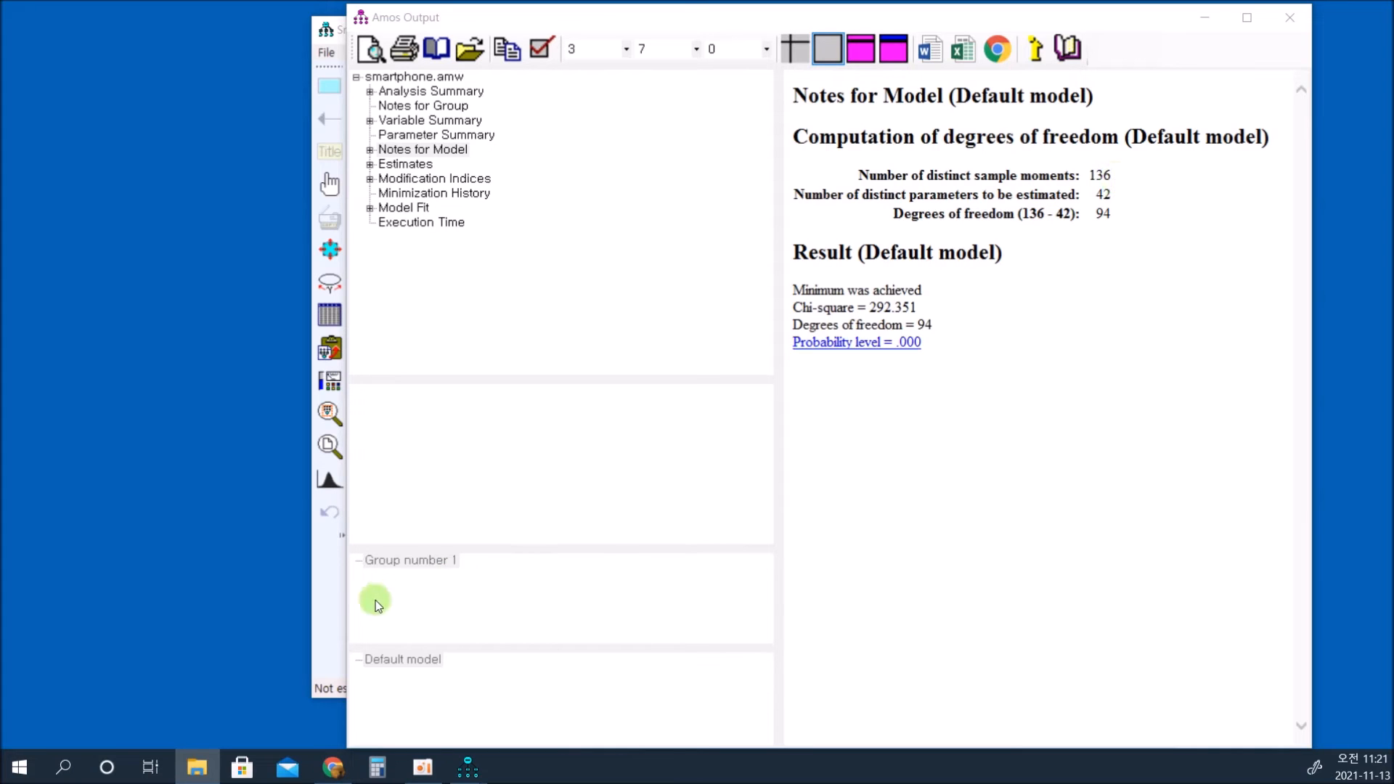
click(326, 605)
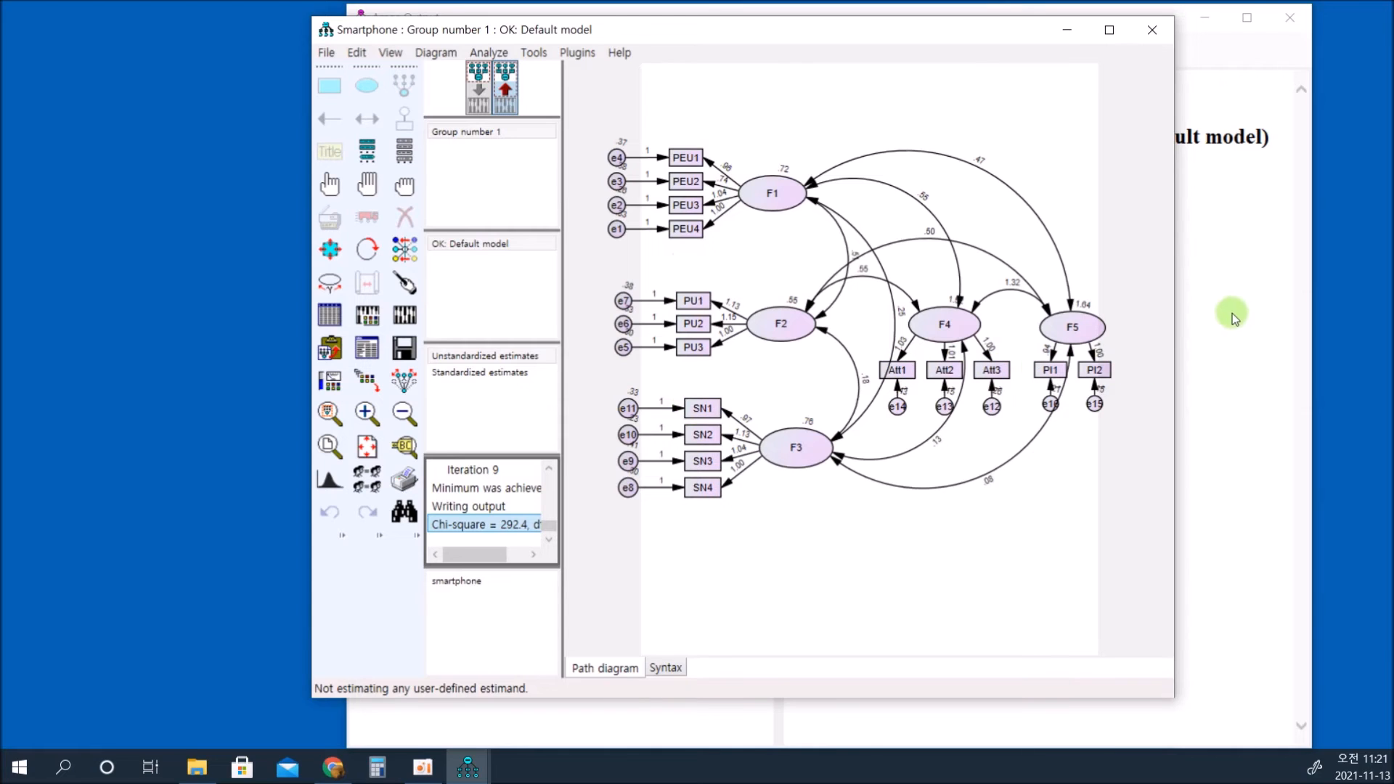
click(1261, 280)
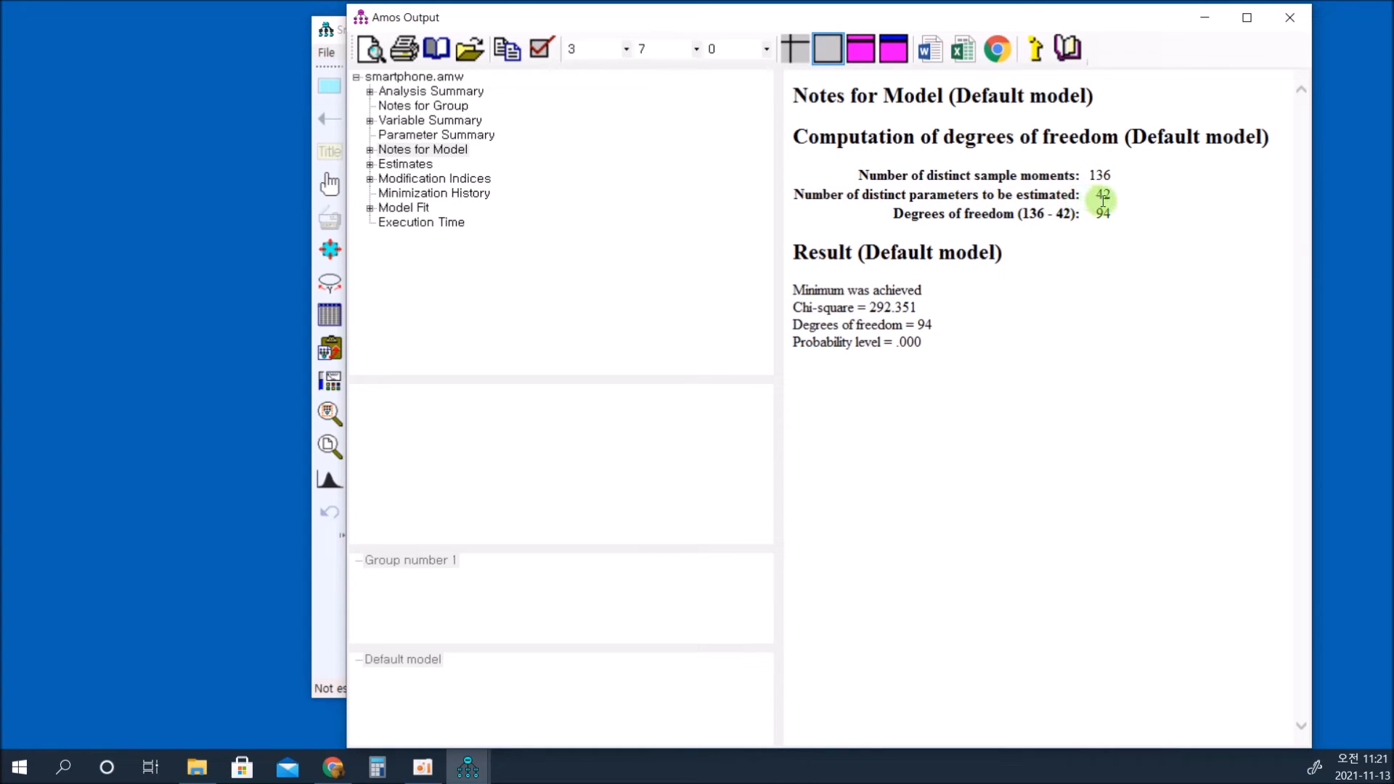
click(334, 601)
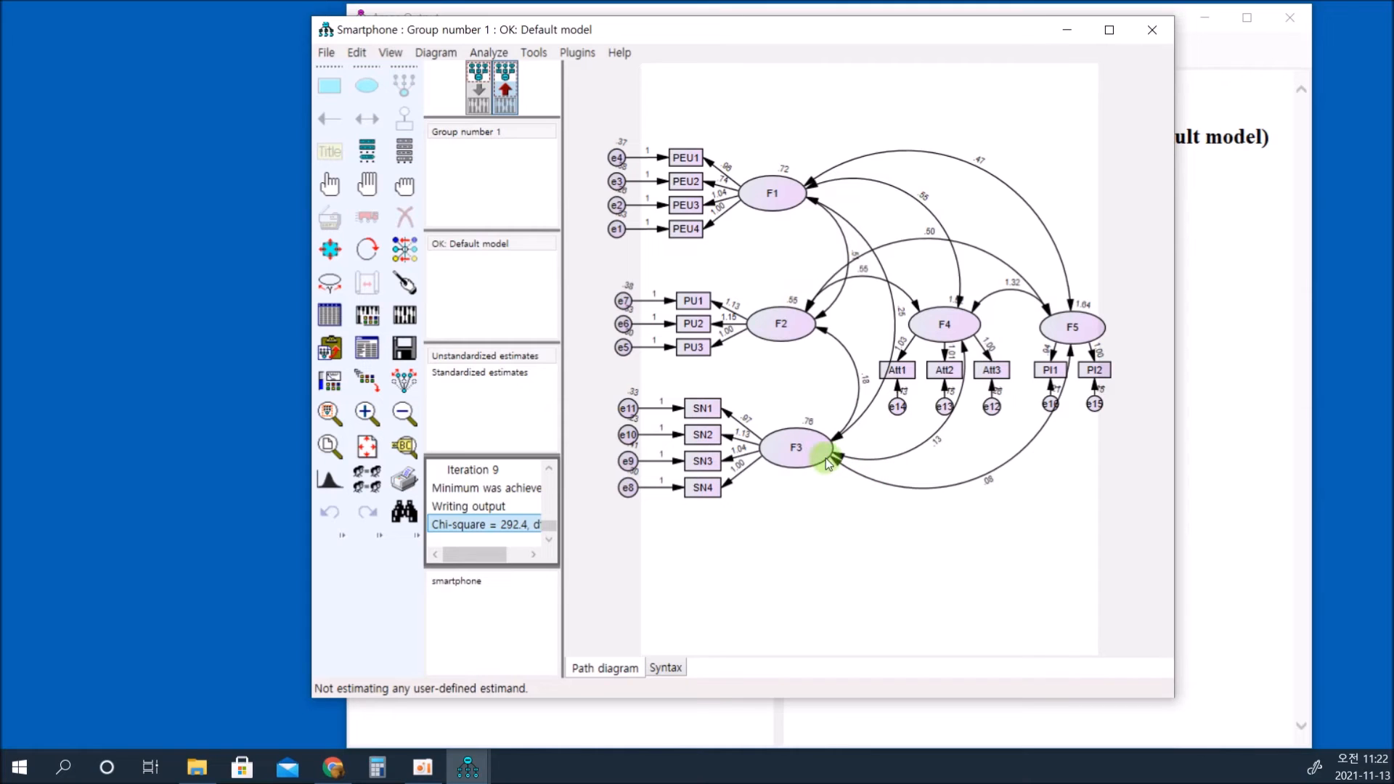
click(1210, 294)
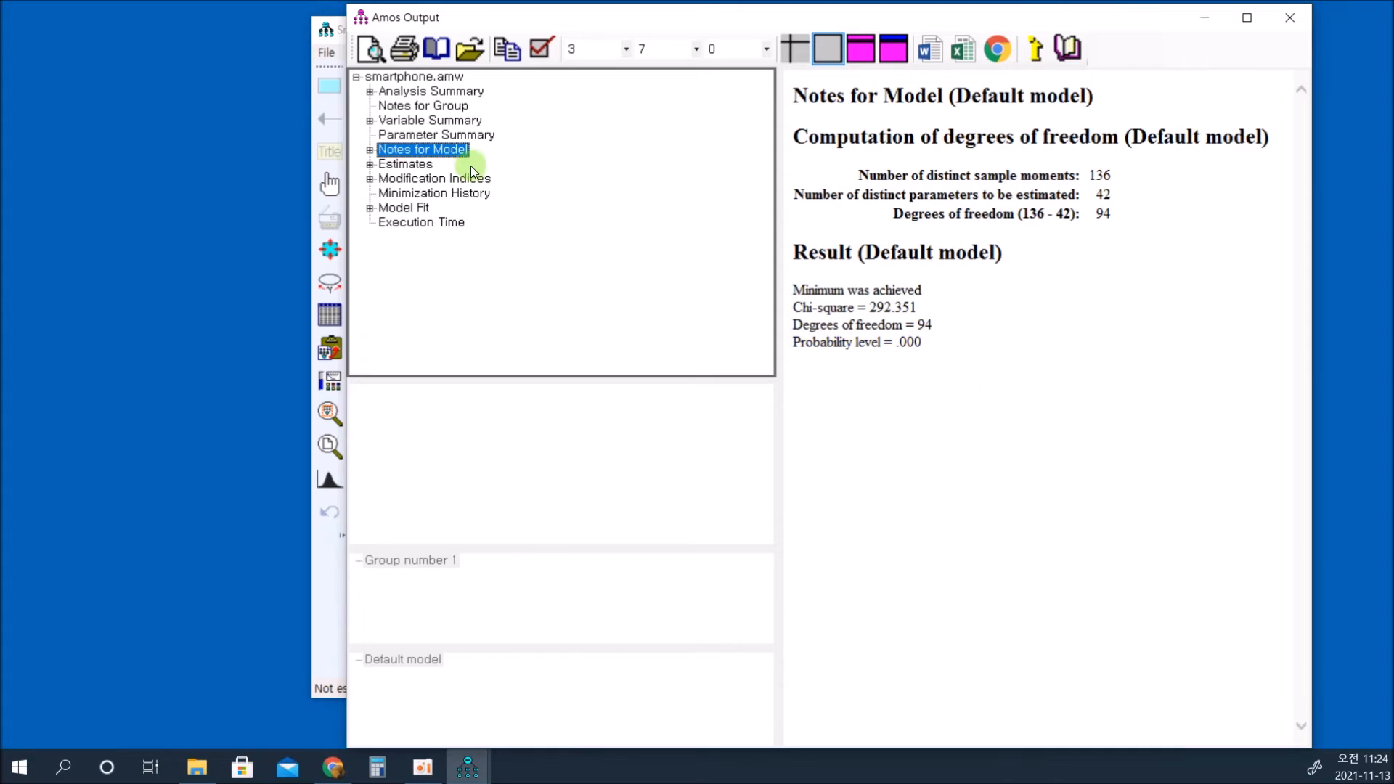
Review the Estimates output, covering regression weights, standardized regression weights, covariances, correlations and variances.
click(399, 164)
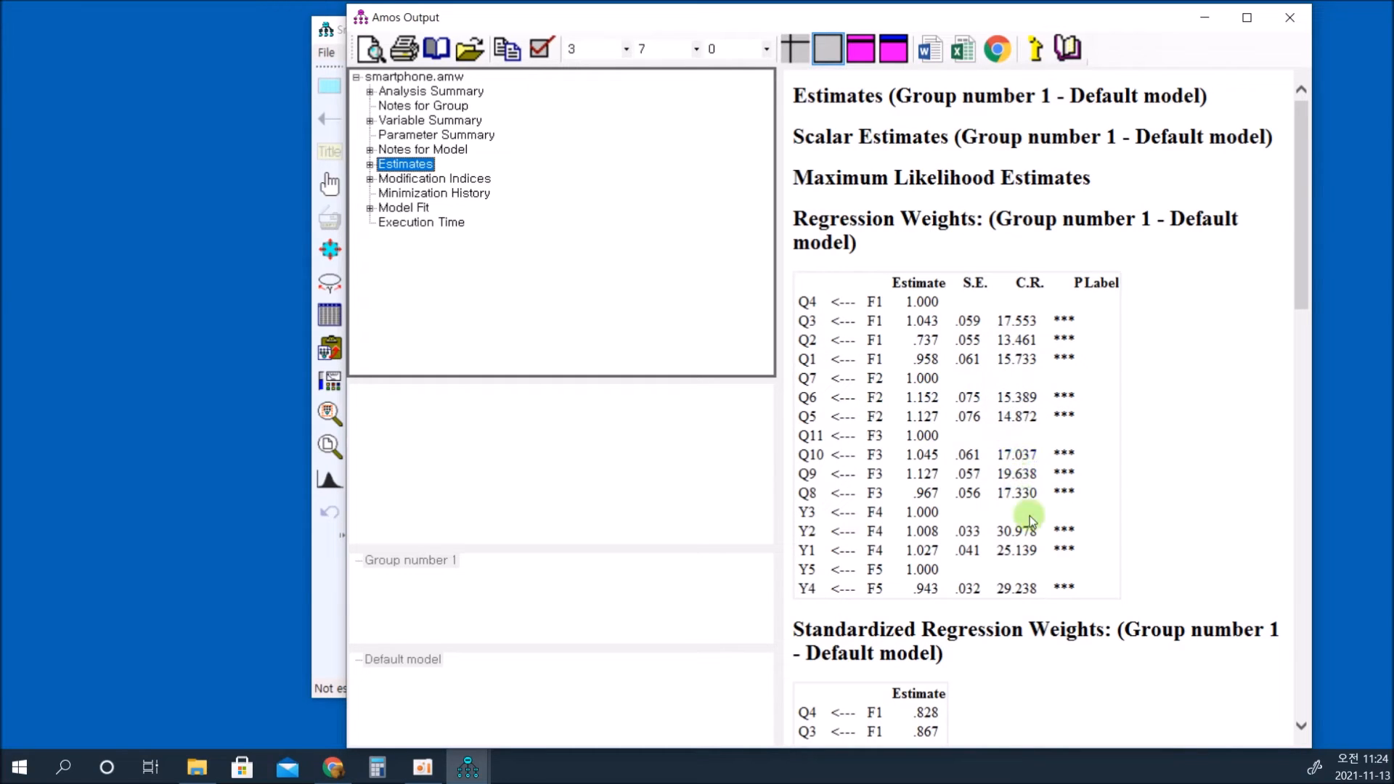
scroll(1126, 494, down, 7)
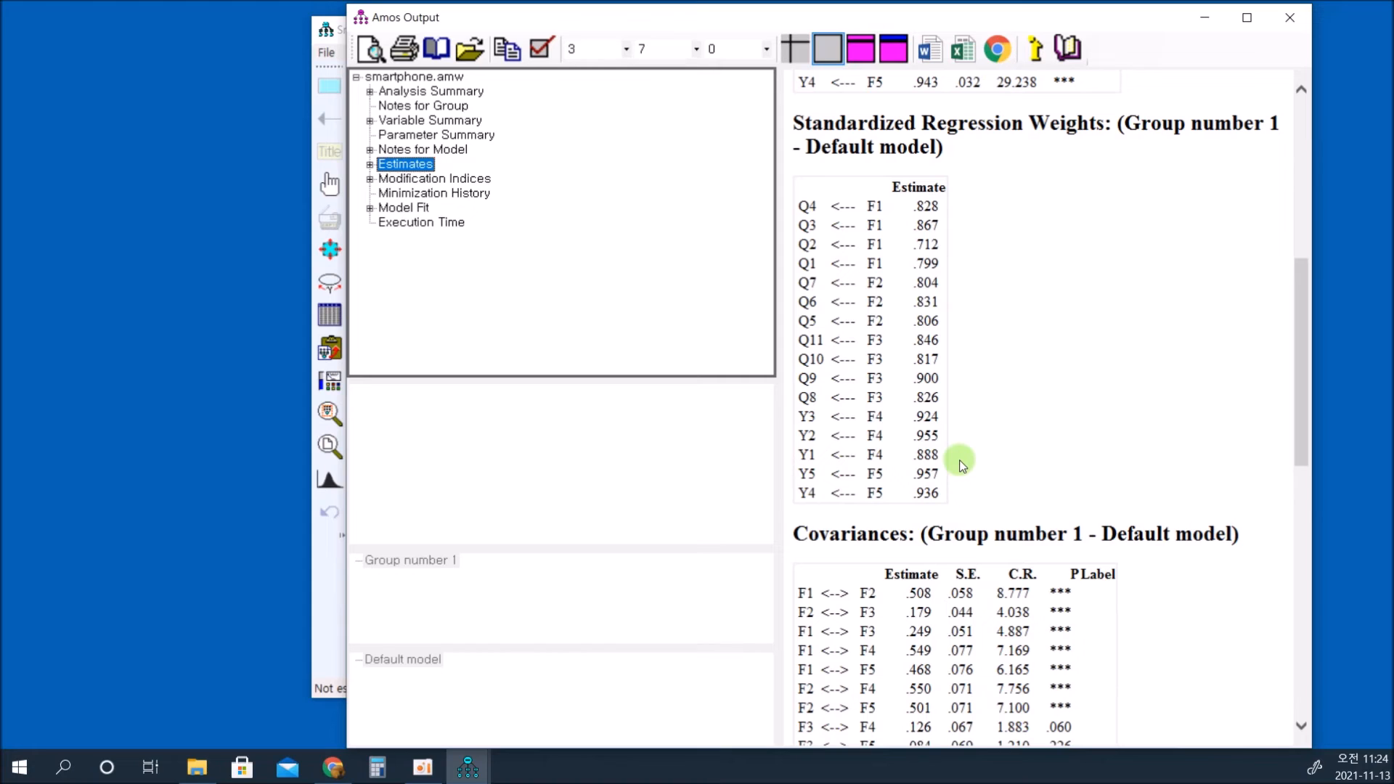
scroll(961, 463, down, 1)
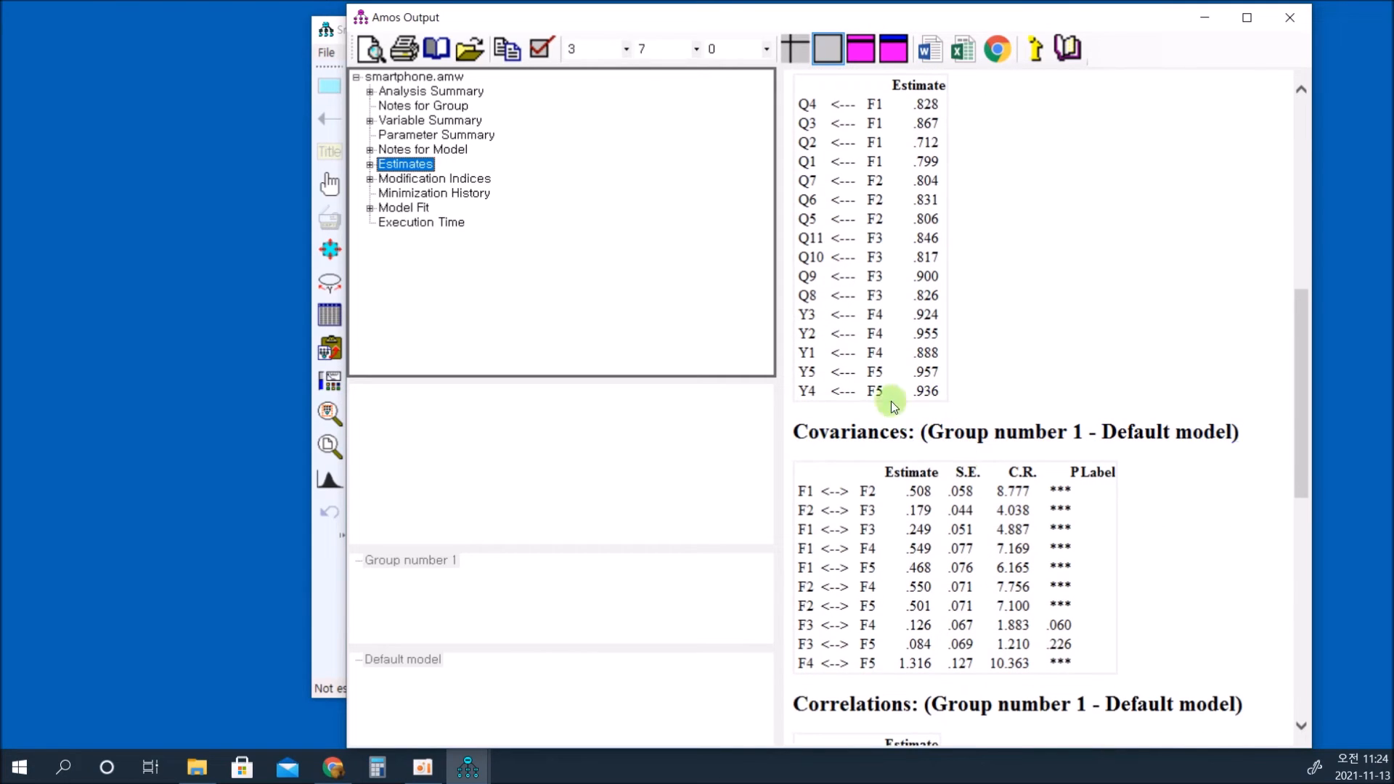
scroll(976, 356, down, 1)
scroll(976, 361, down, 1)
scroll(1121, 387, down, 1)
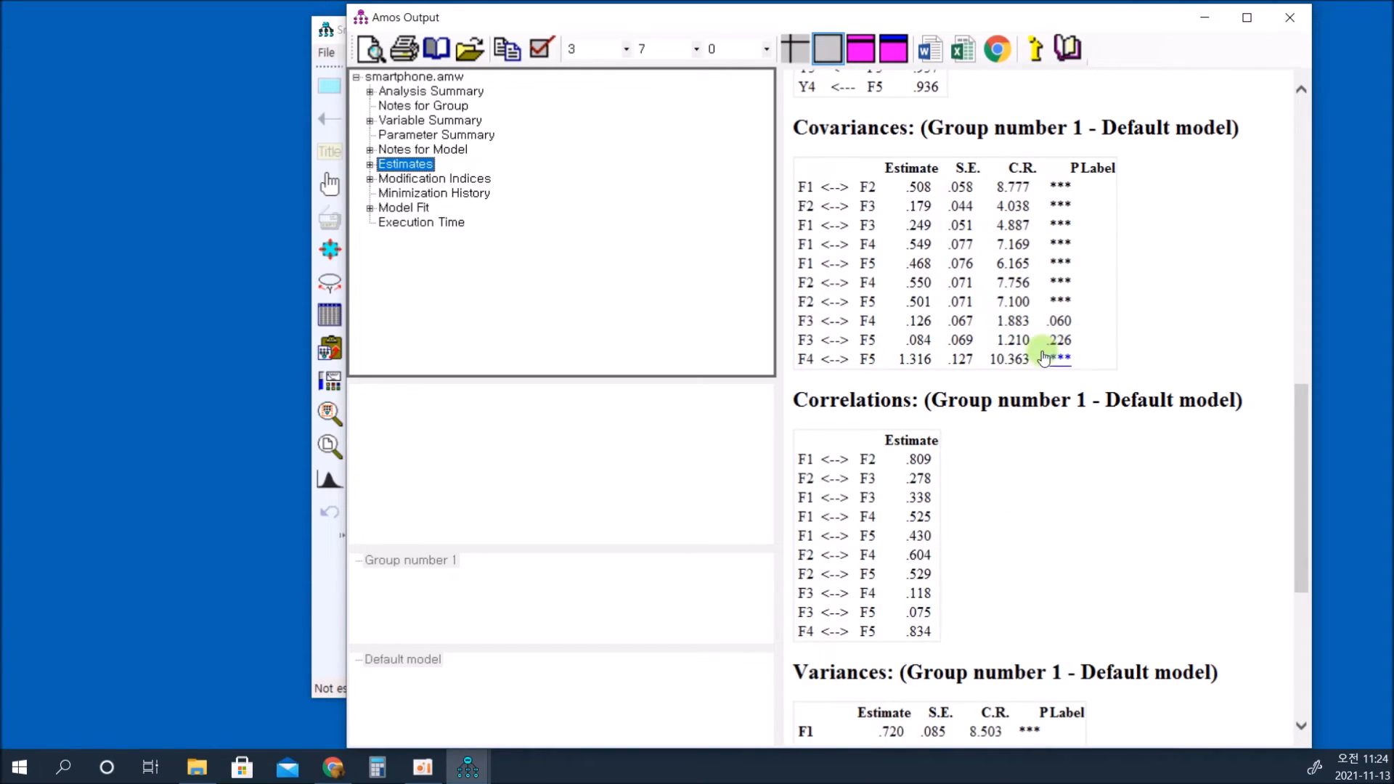
scroll(1043, 357, down, 3)
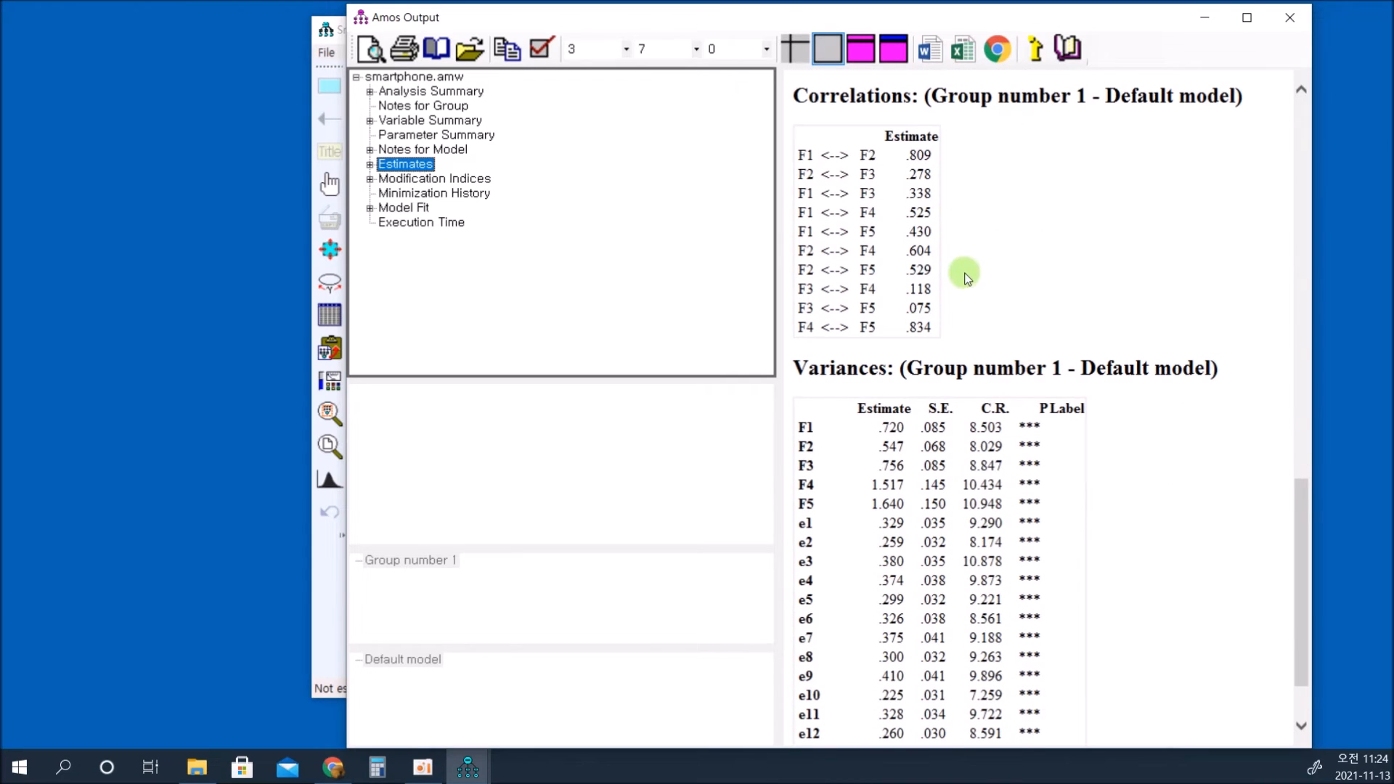
scroll(973, 281, down, 1)
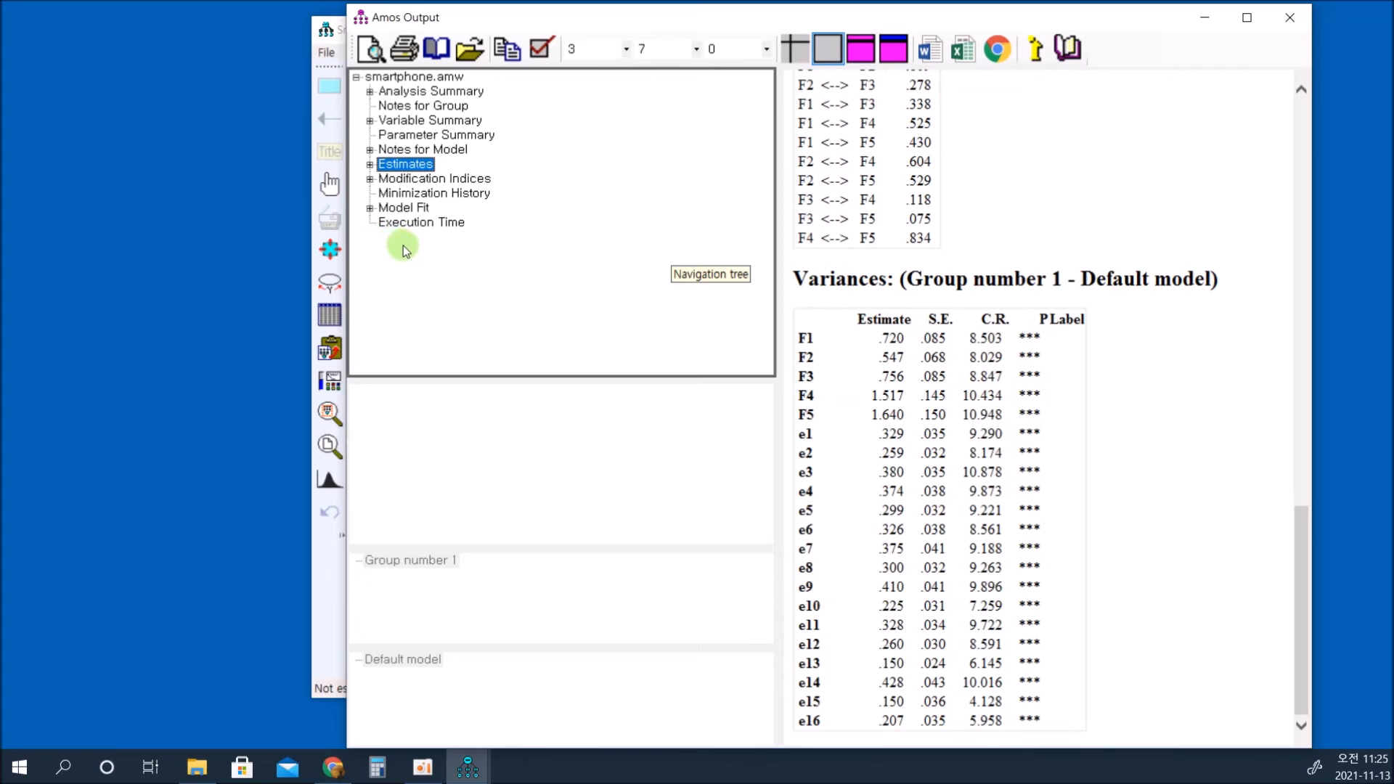
Review the Model Fit output, including CMIN, RMR, GFI, CFI and RMSEA, and compare it with the path diagram.
click(406, 208)
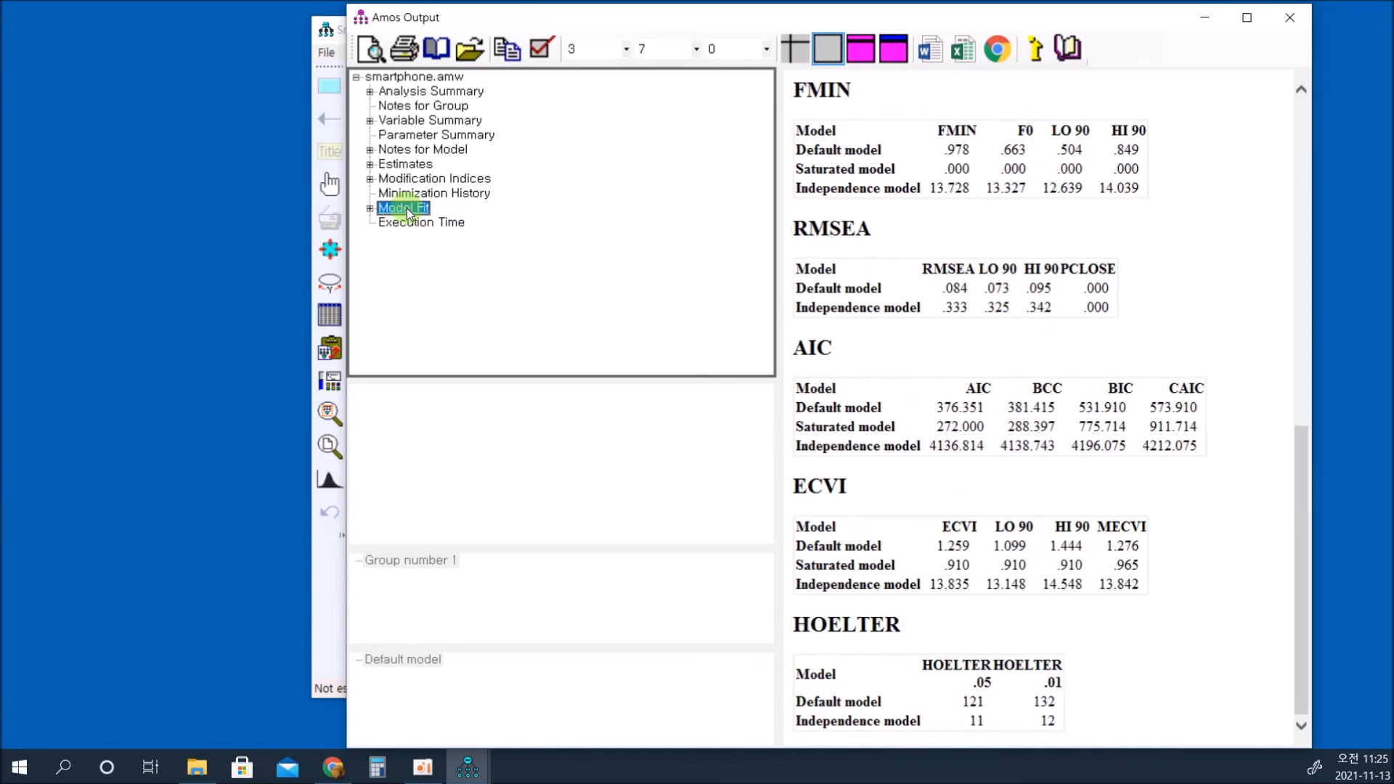
scroll(1182, 249, up, 10)
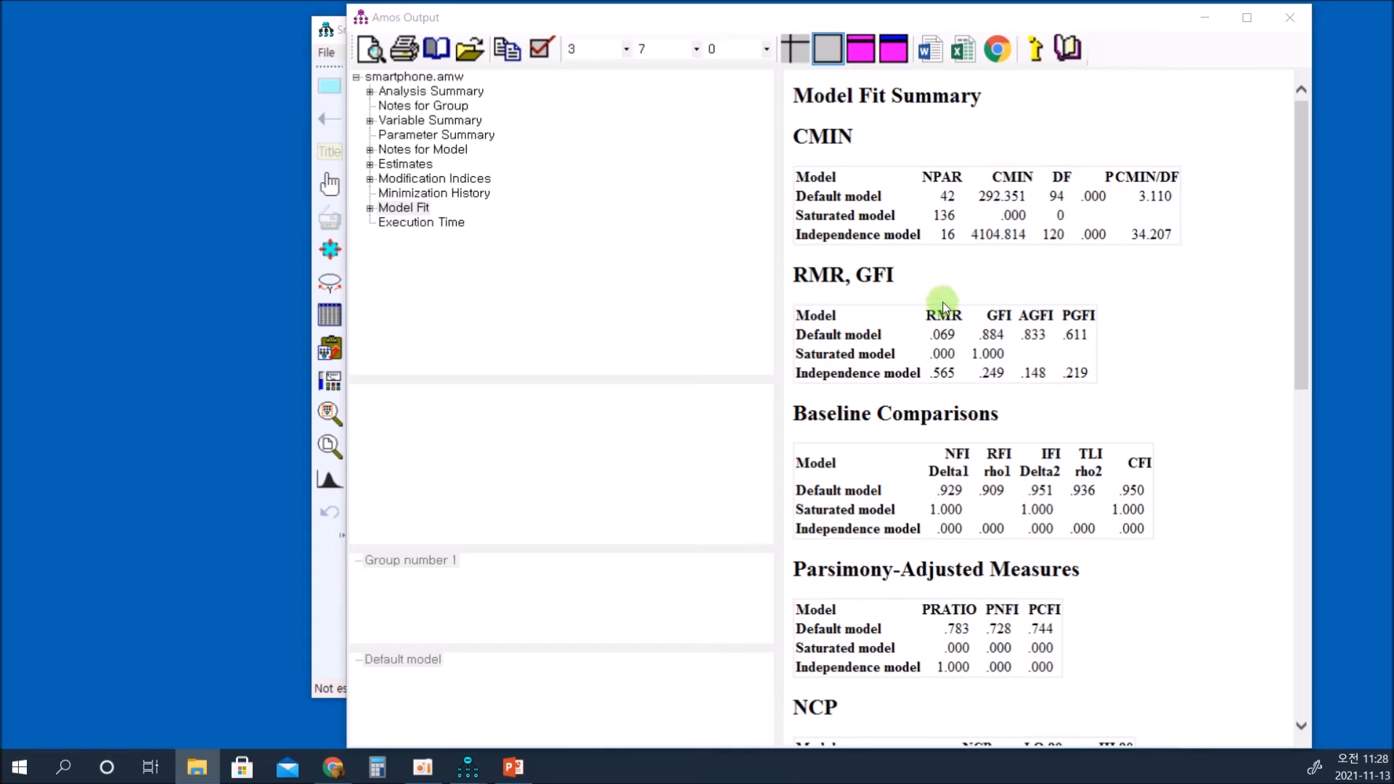
scroll(942, 290, down, 1)
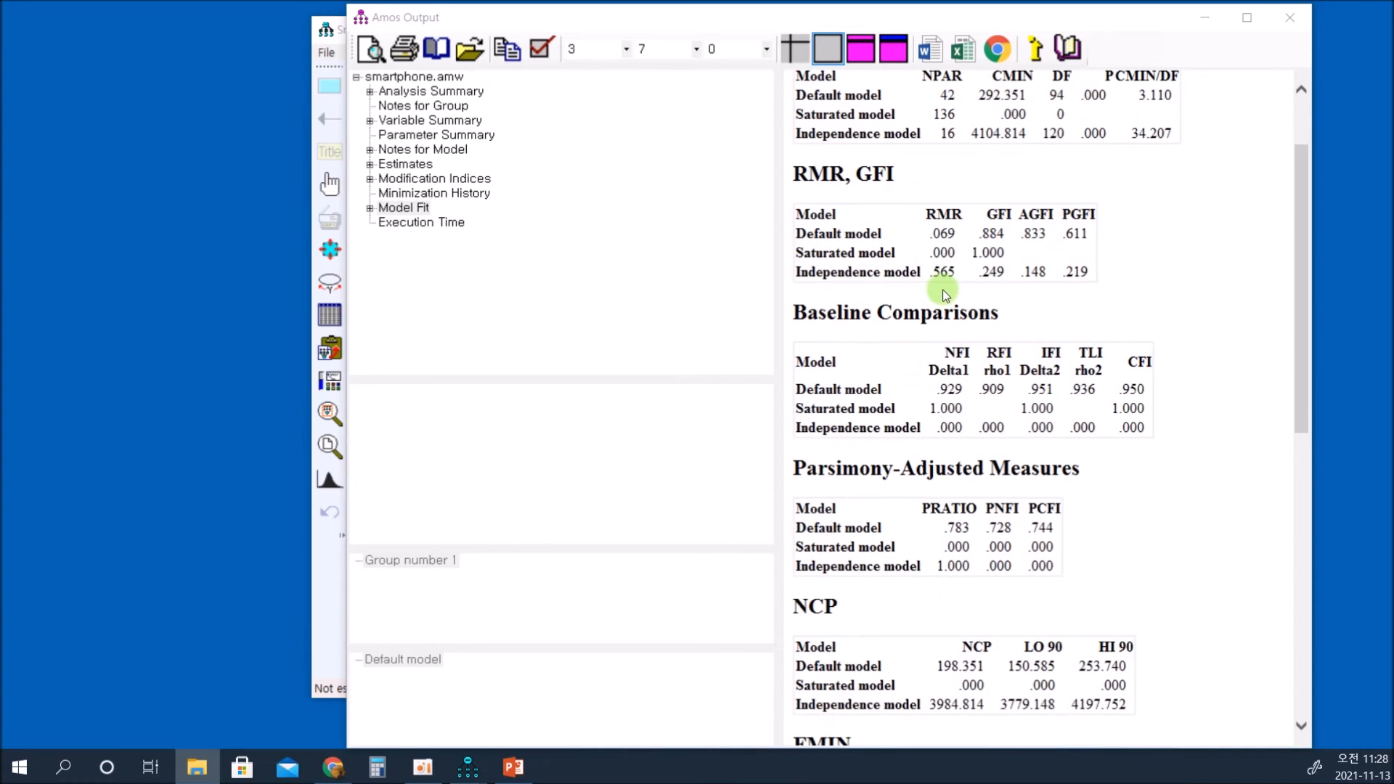
scroll(942, 289, down, 1)
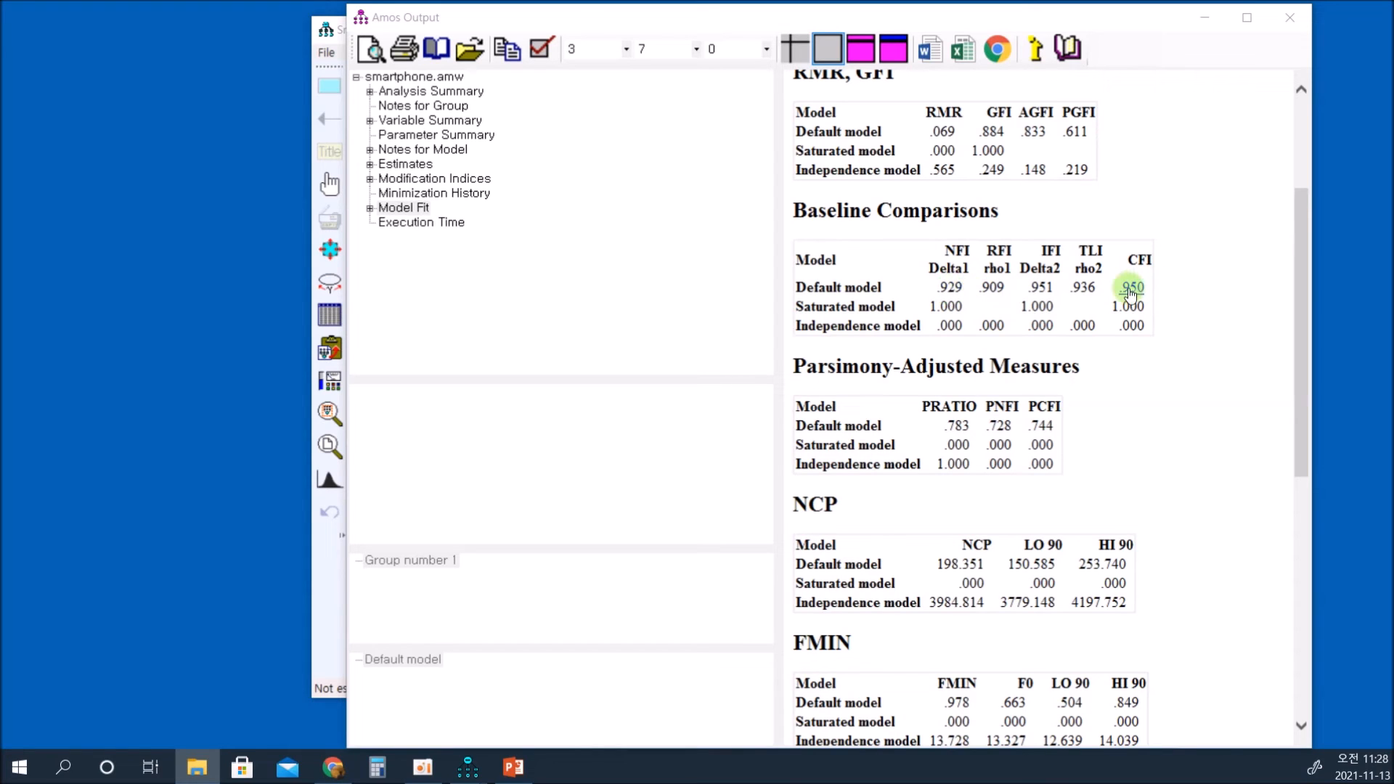
scroll(1123, 297, down, 5)
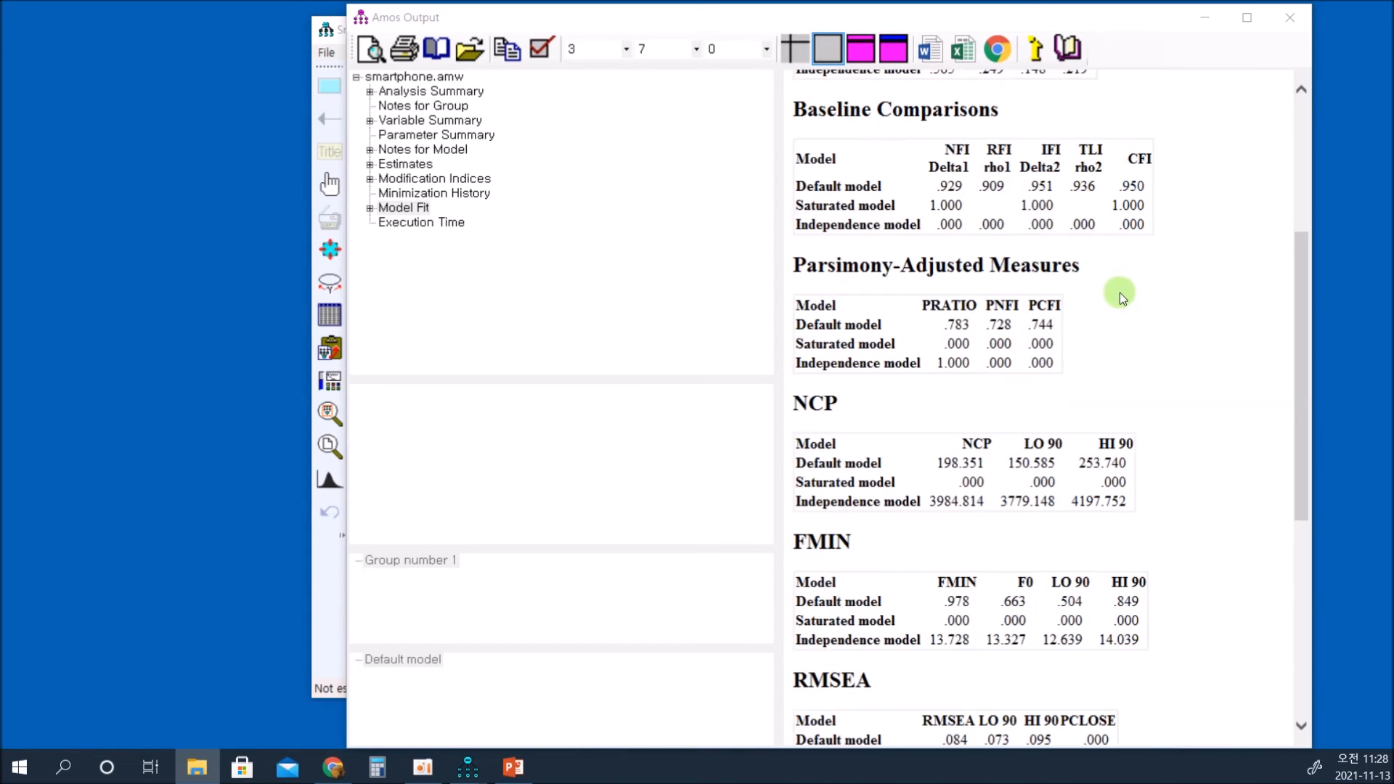
scroll(1117, 297, down, 2)
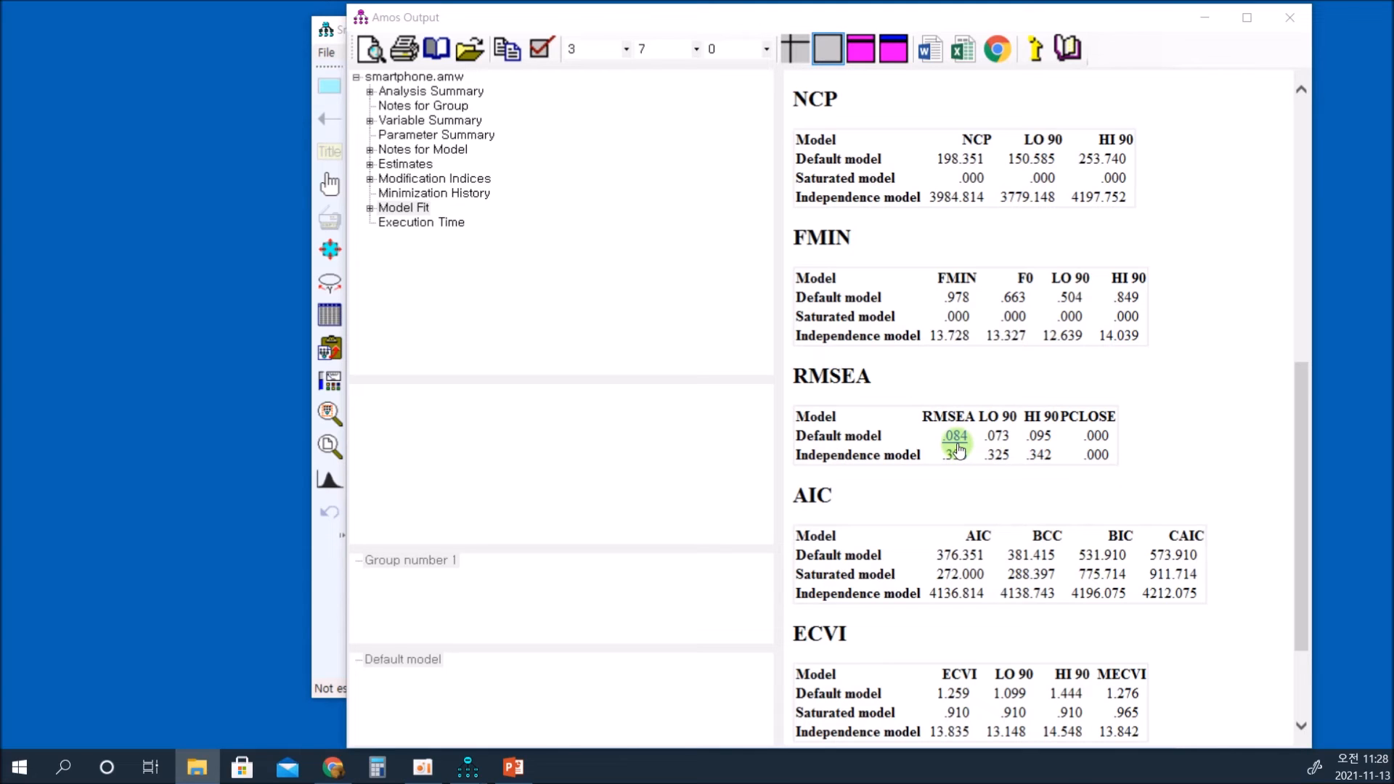
scroll(955, 446, up, 10)
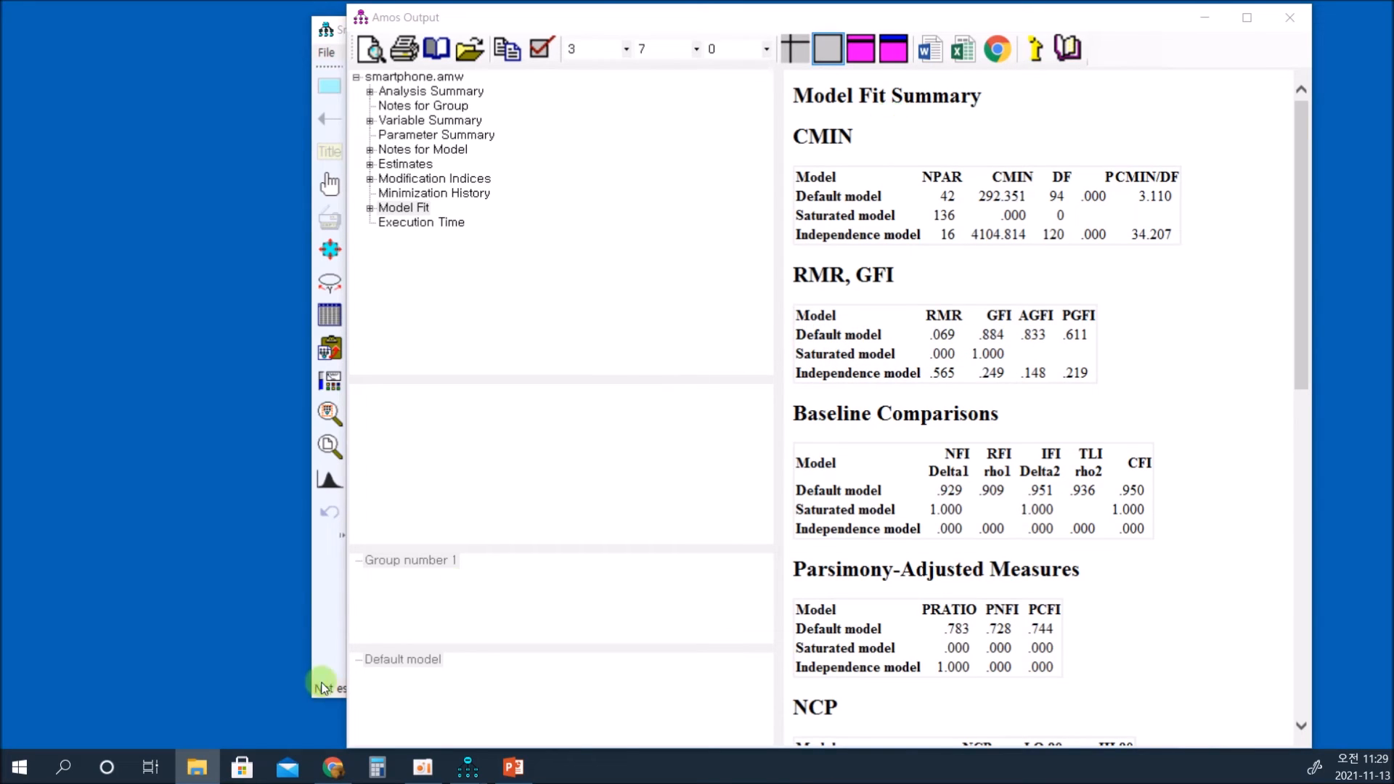
click(336, 626)
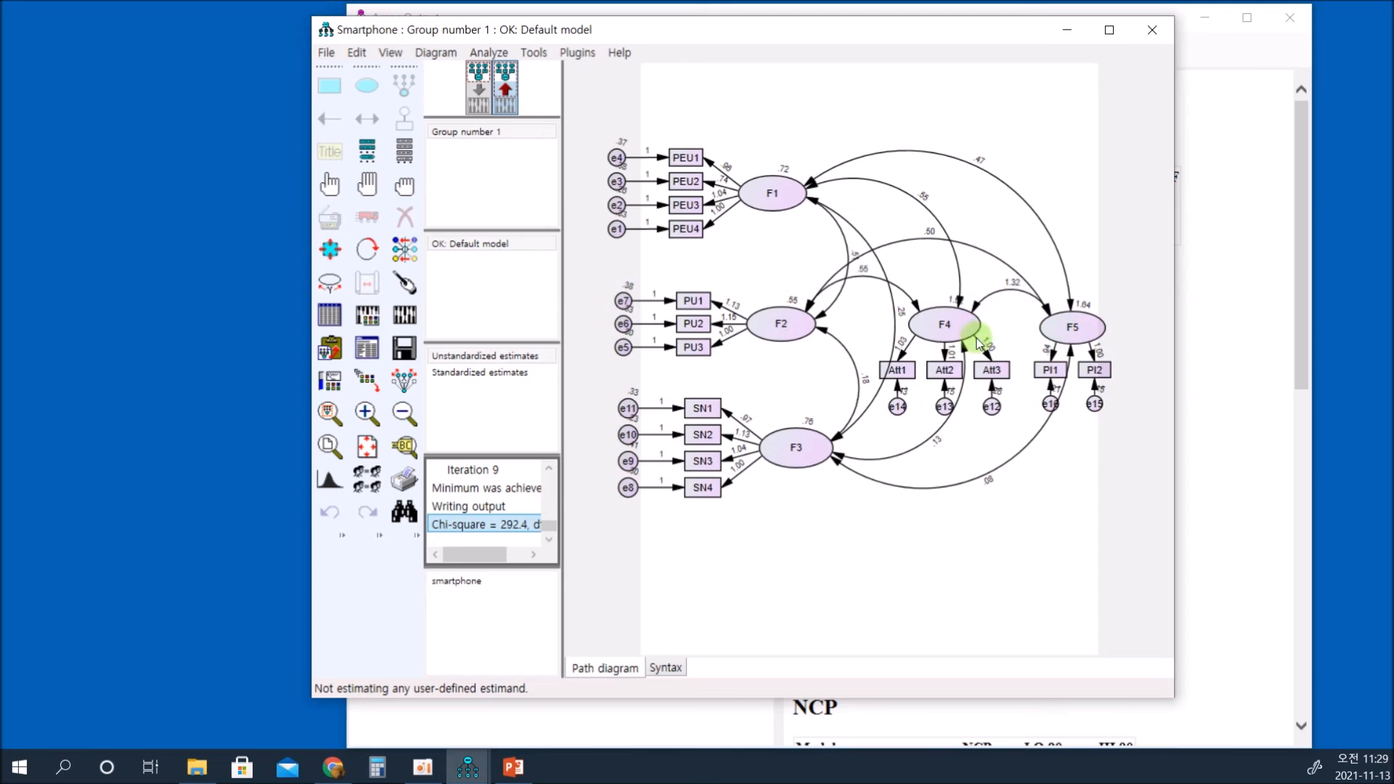
click(434, 705)
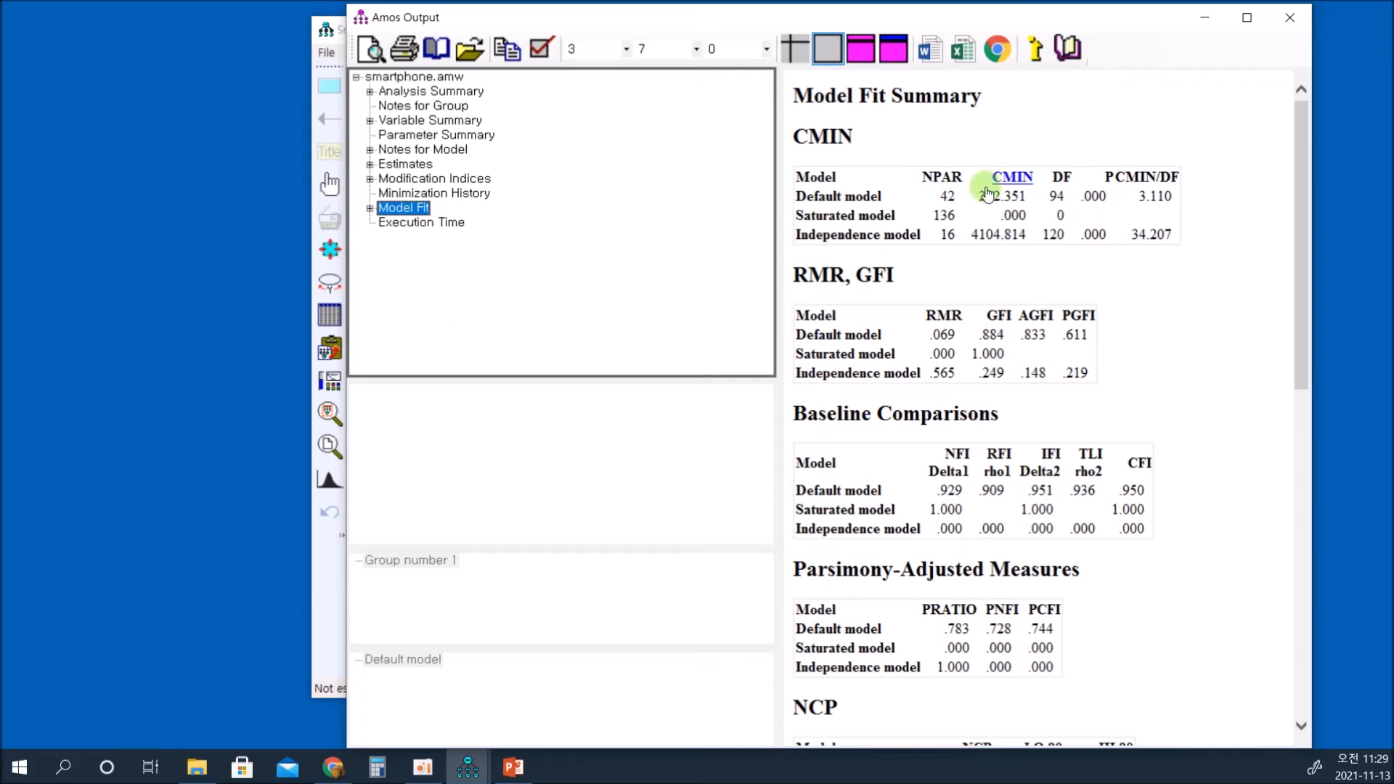
Examine the Modification Indices for covariances between error terms that belong to the same factor.
click(436, 180)
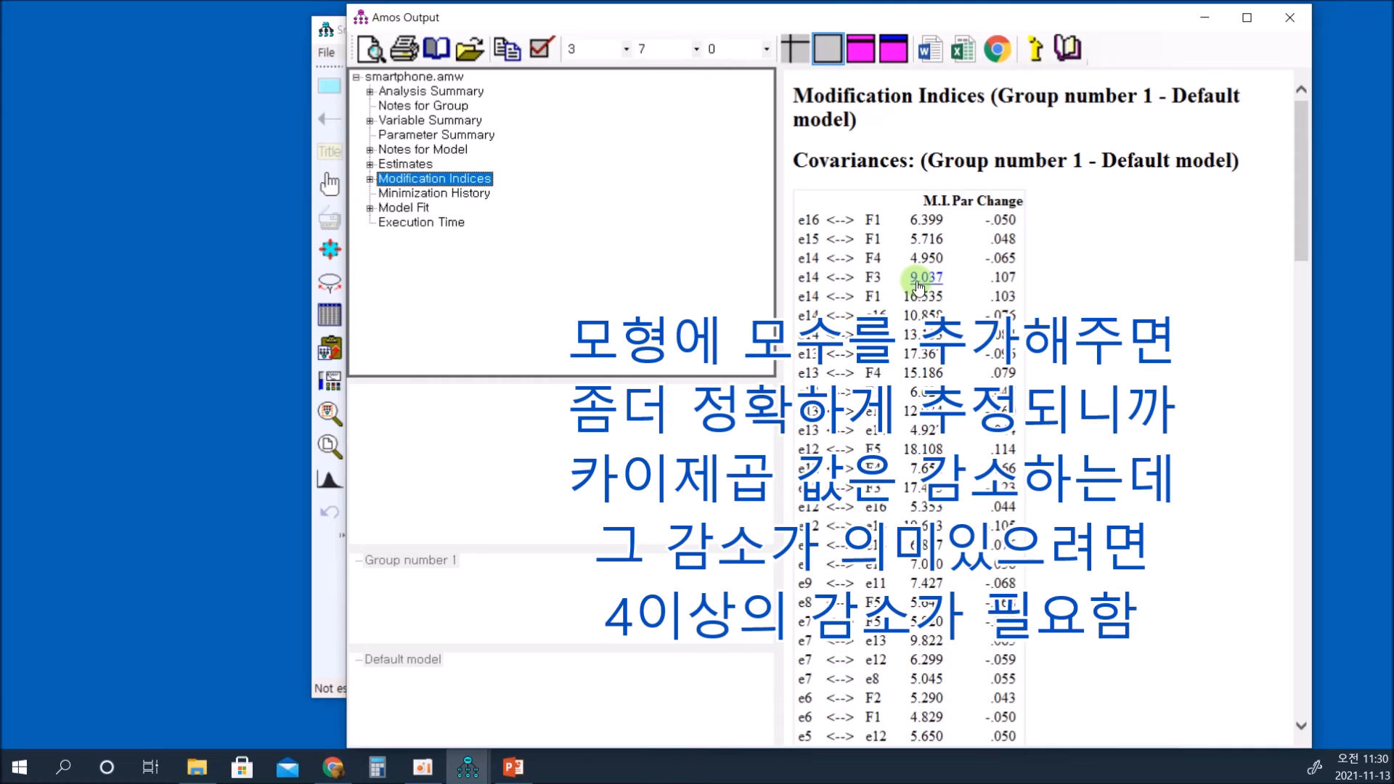
scroll(918, 285, down, 6)
scroll(918, 286, down, 5)
scroll(918, 285, up, 12)
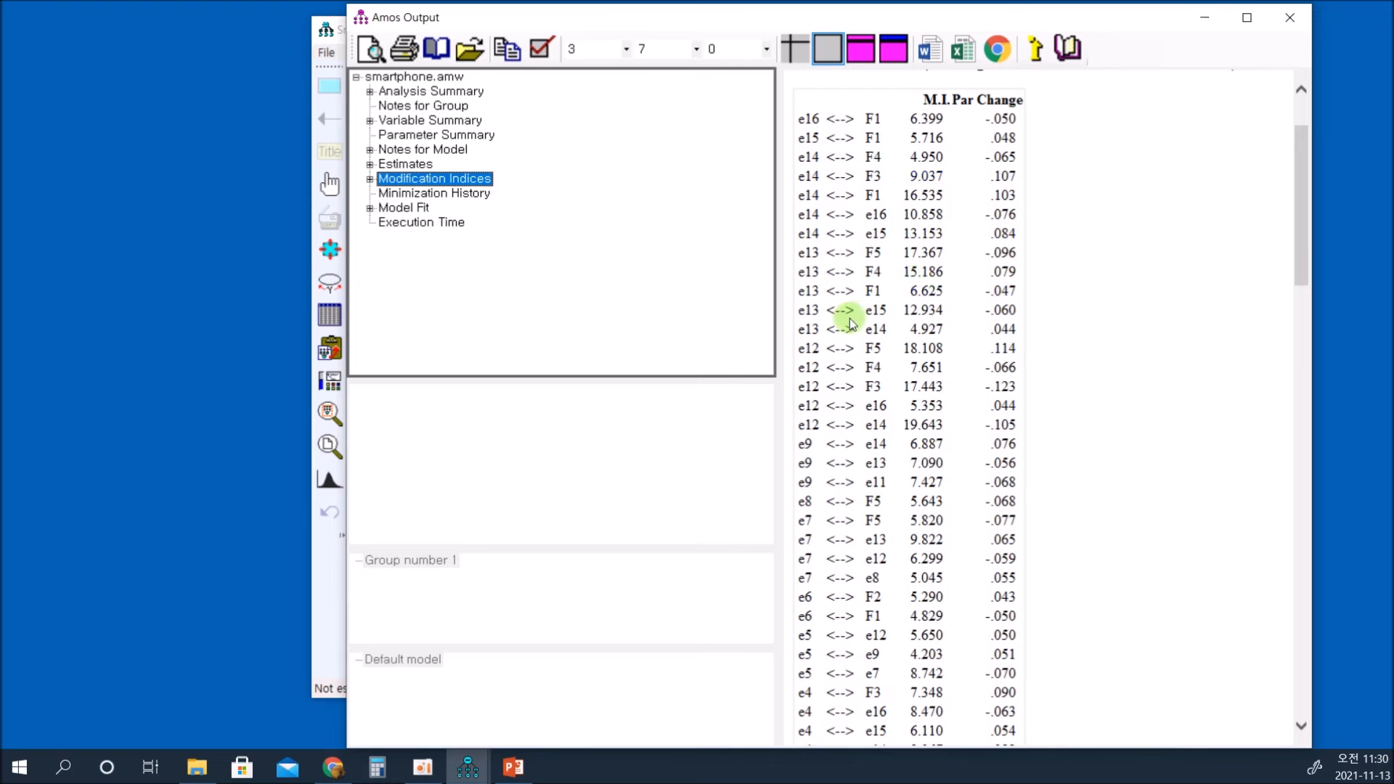
scroll(854, 305, down, 7)
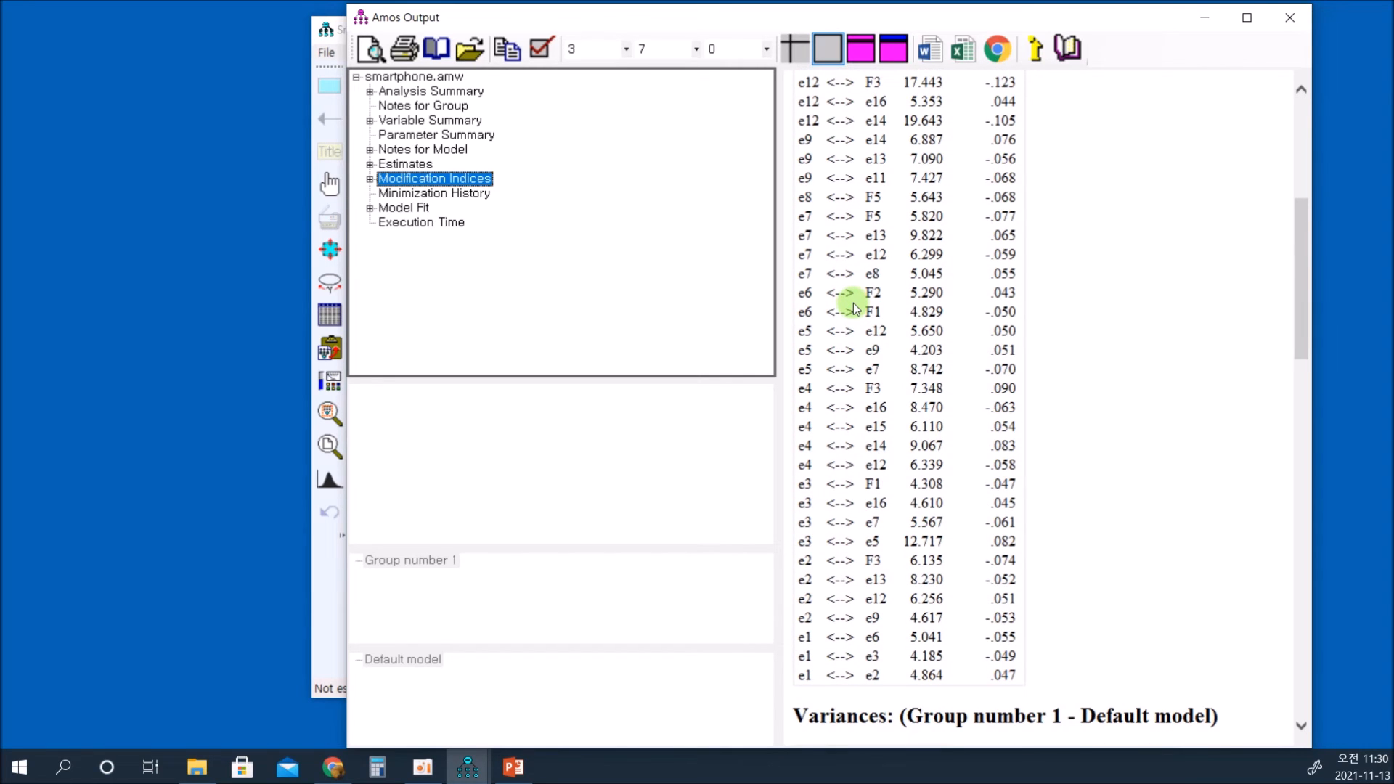
scroll(854, 309, down, 6)
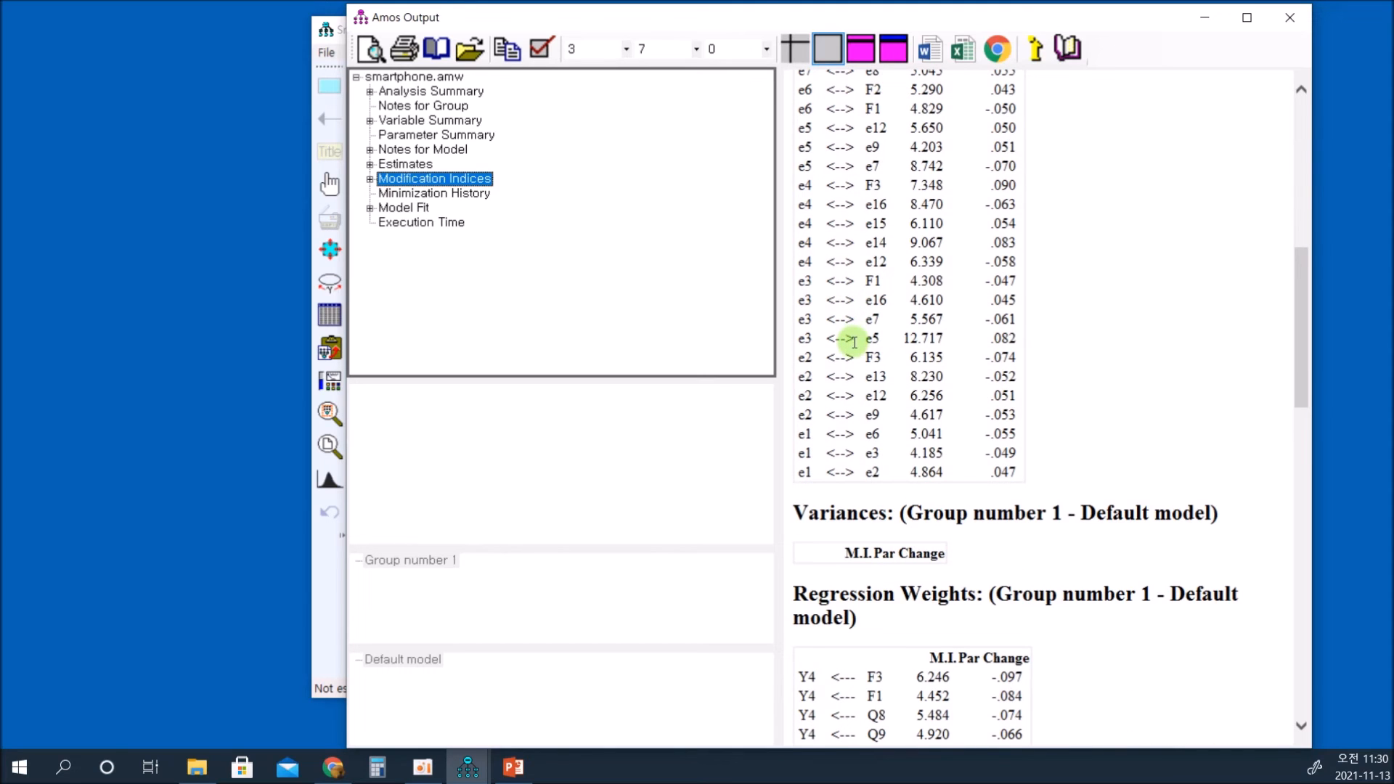
scroll(835, 348, down, 1)
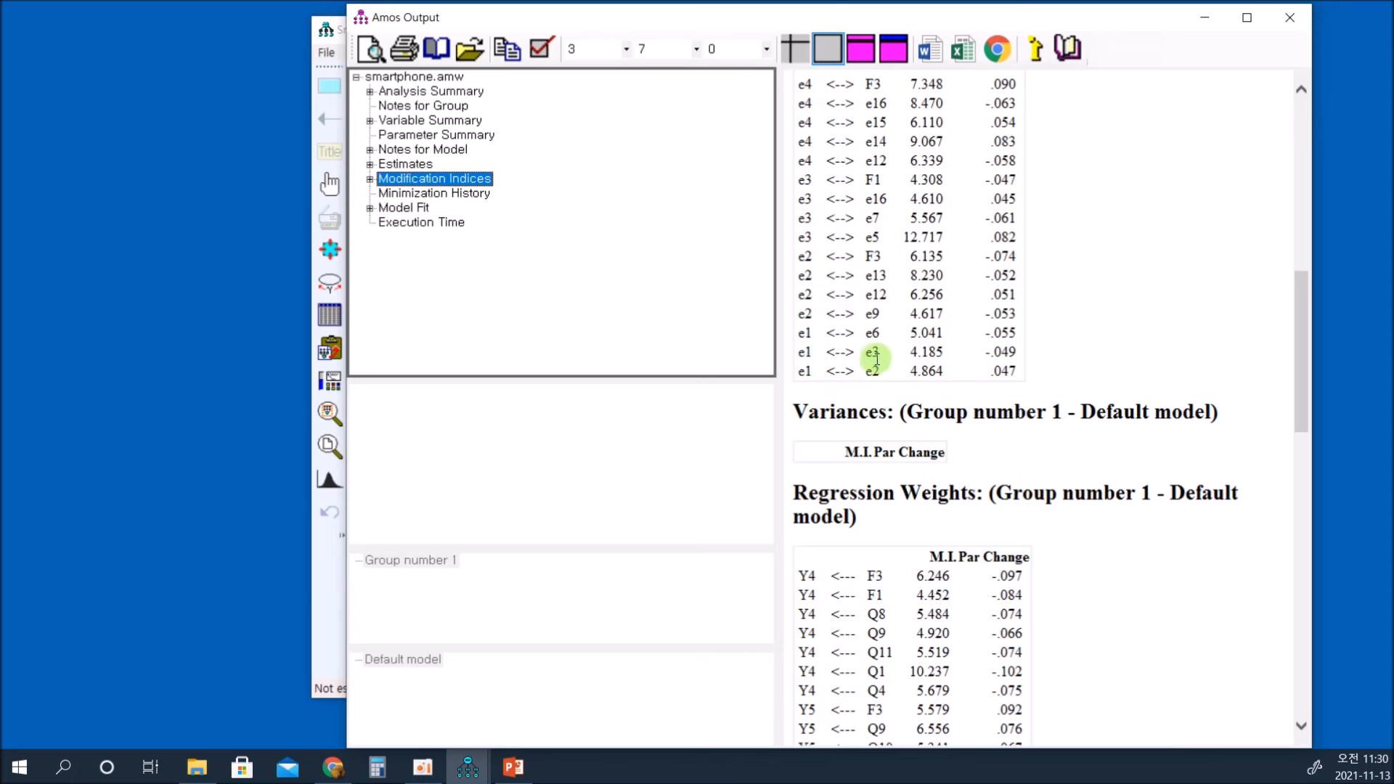
Return the path diagram to its input view and draw covariances between e1 and e2 and between e1 and e3.
click(332, 587)
click(479, 87)
click(366, 118)
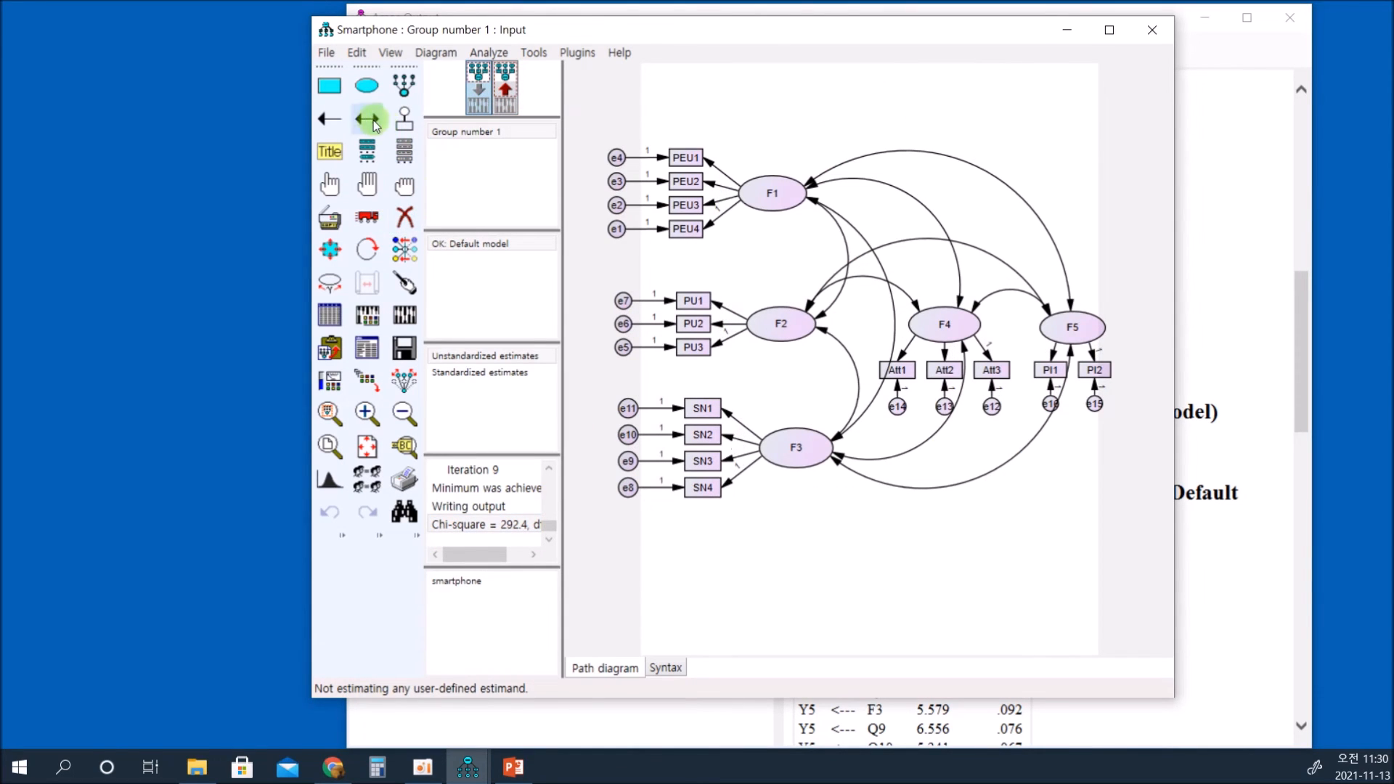
drag(613, 231, 615, 182)
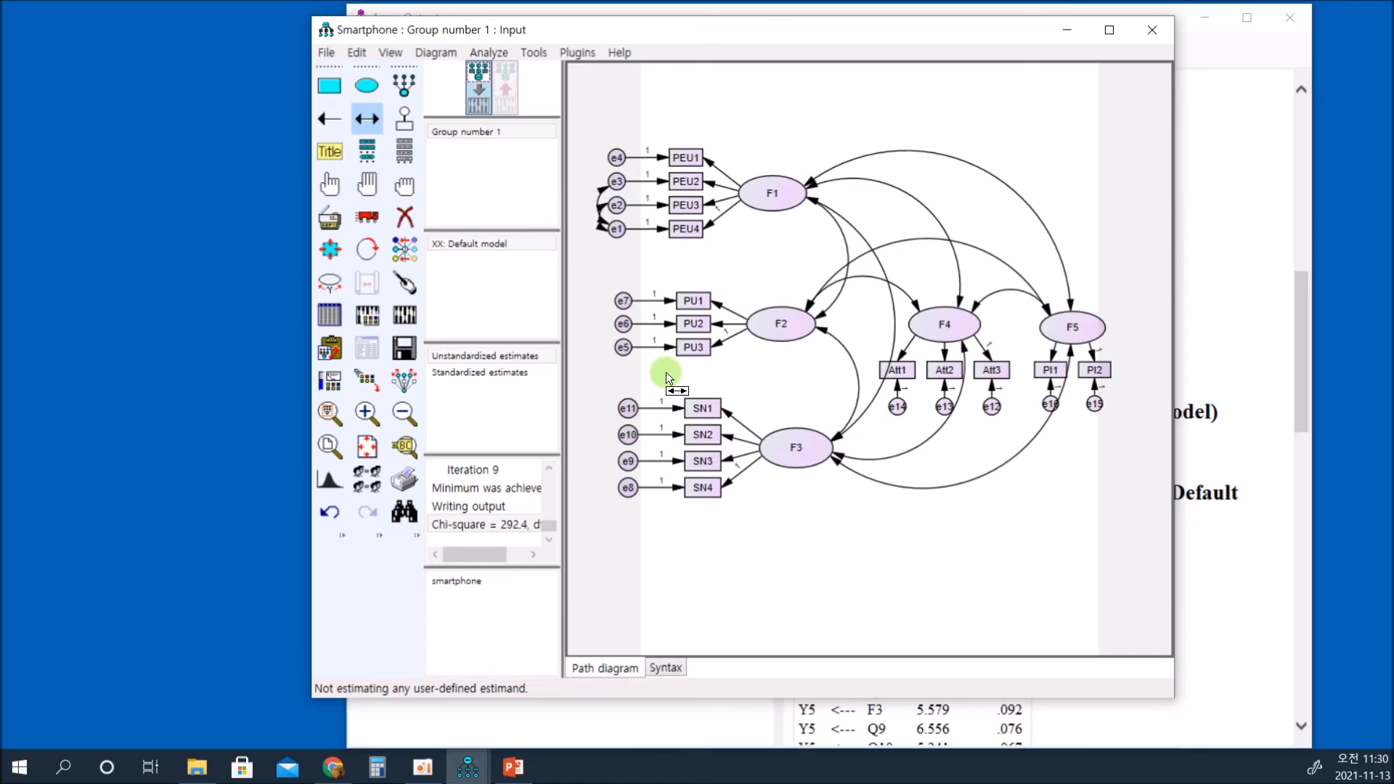
Check the covariance modification indices and draw a covariance between error terms e5 and e7 of factor F2.
click(1269, 224)
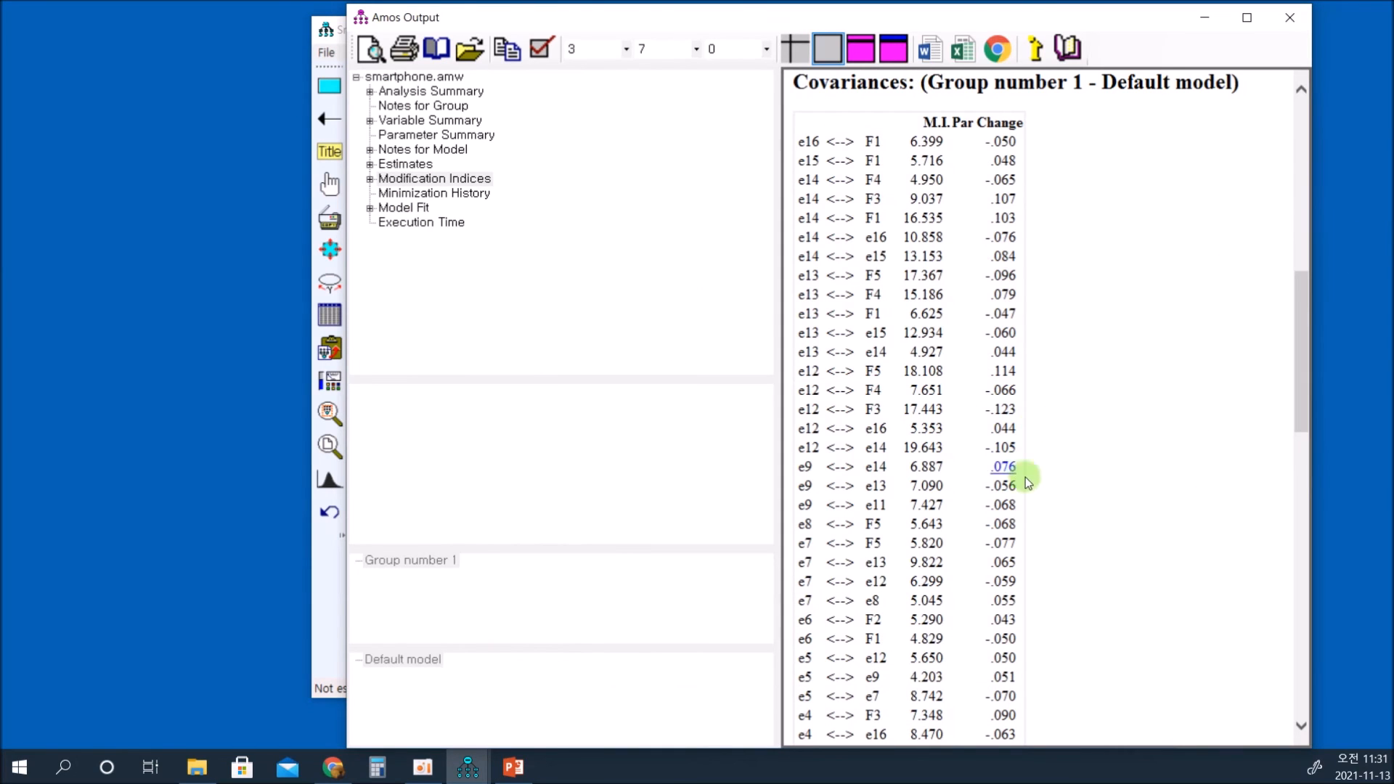
scroll(1038, 459, down, 7)
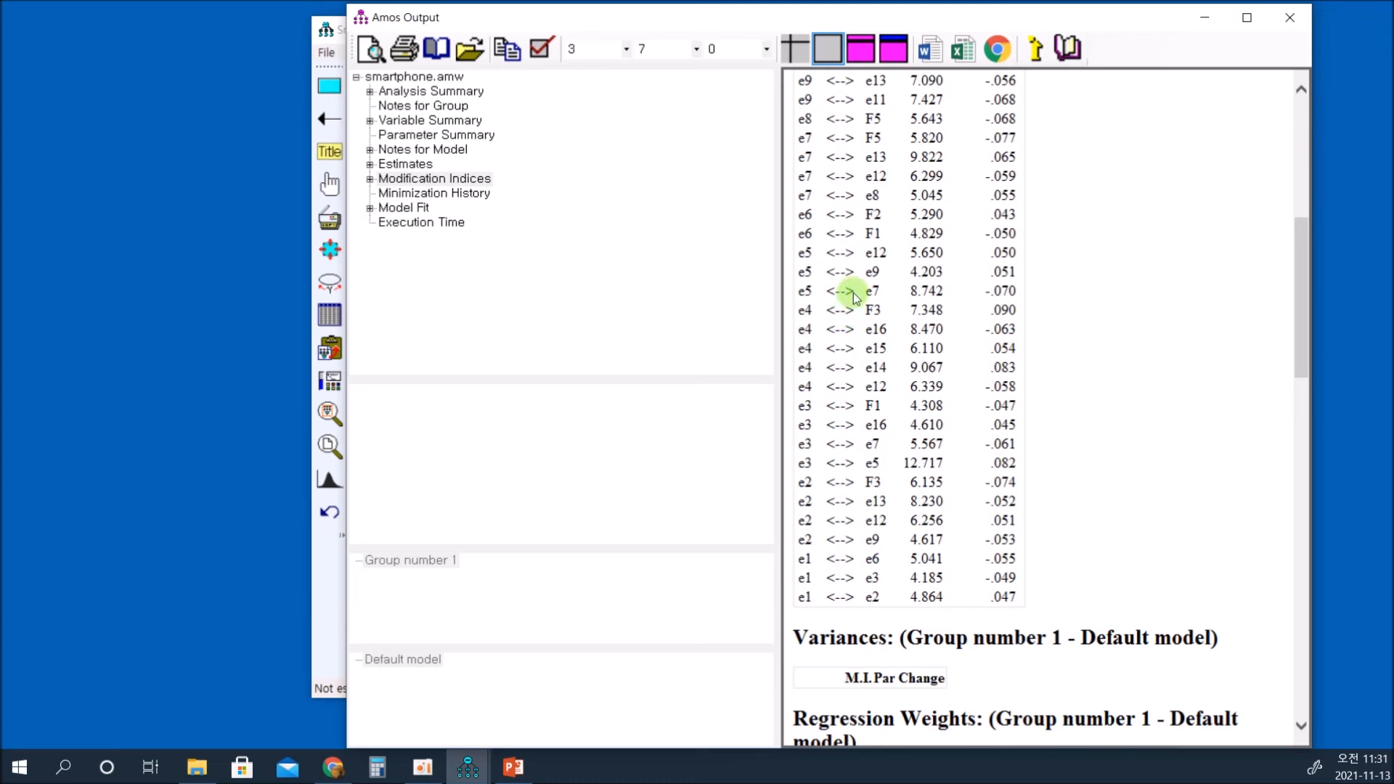
click(323, 584)
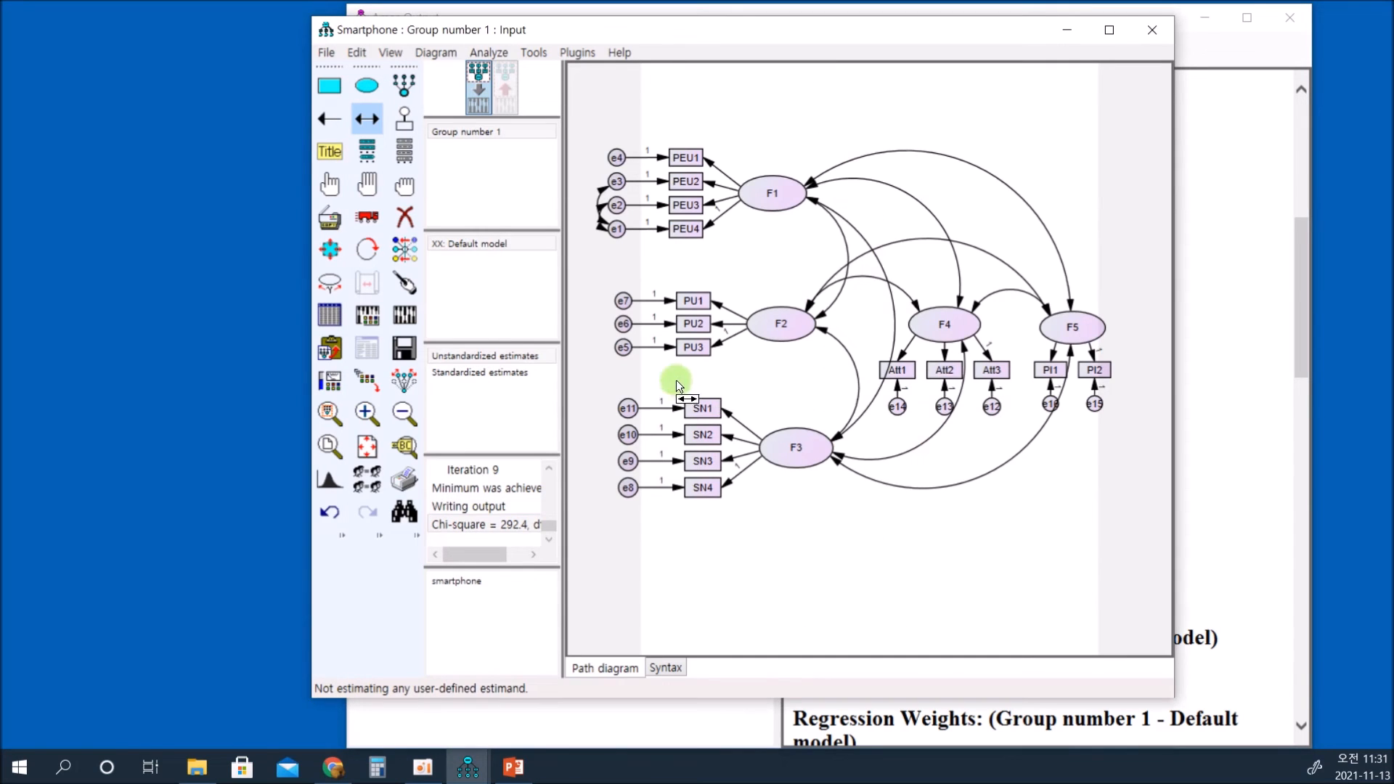
drag(628, 356, 623, 300)
Consult the modification indices again and draw a covariance between error terms e9 and e11 of factor F3.
click(1245, 419)
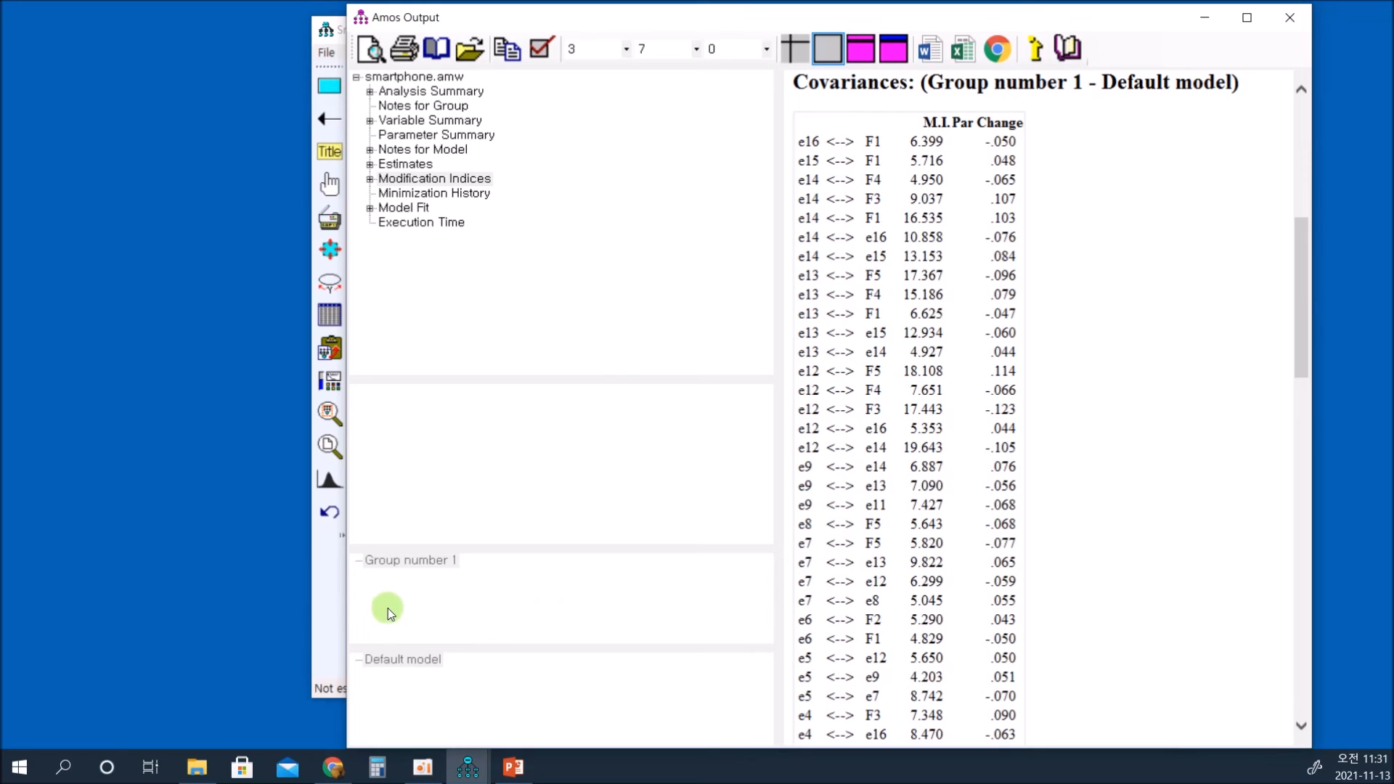
click(332, 601)
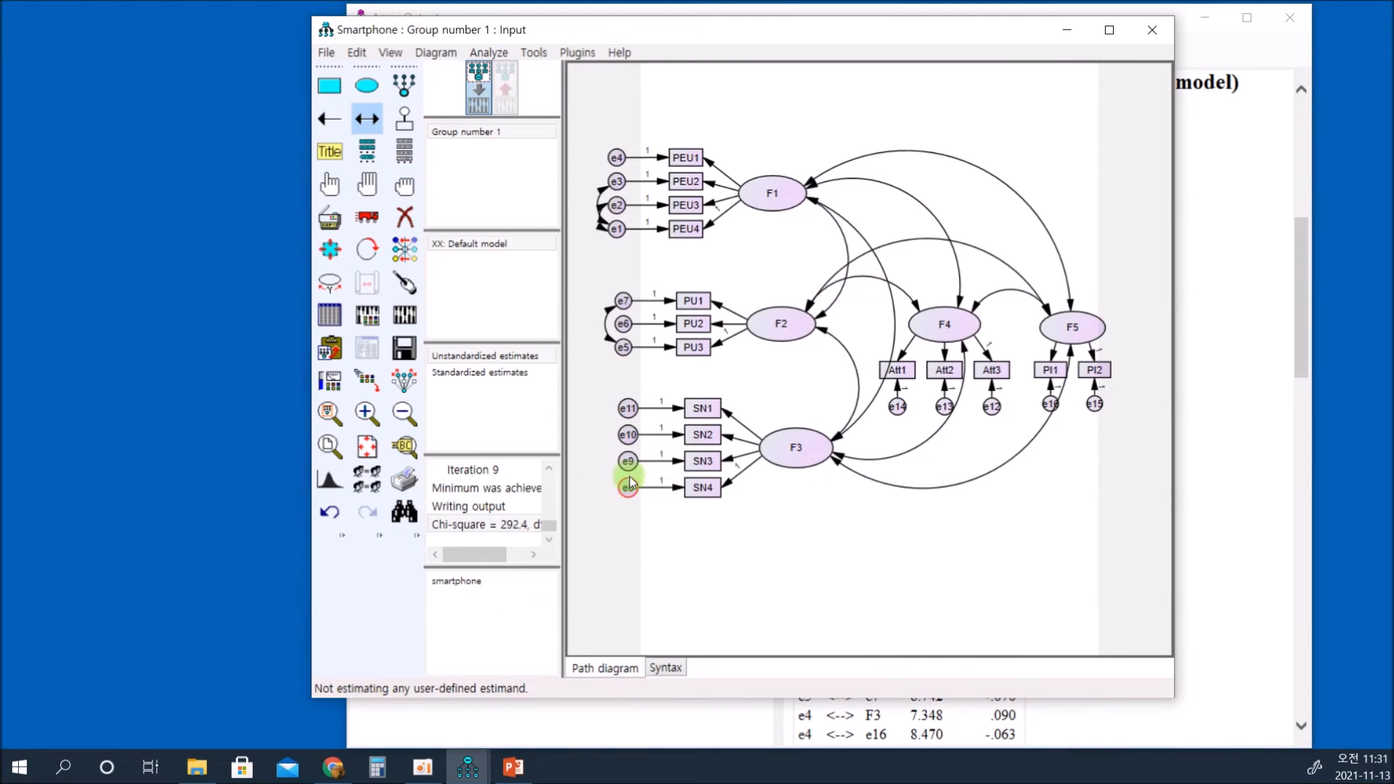
mouse_move(628, 462)
mouse_down()
mouse_move(610, 426)
mouse_move(626, 408)
mouse_up()
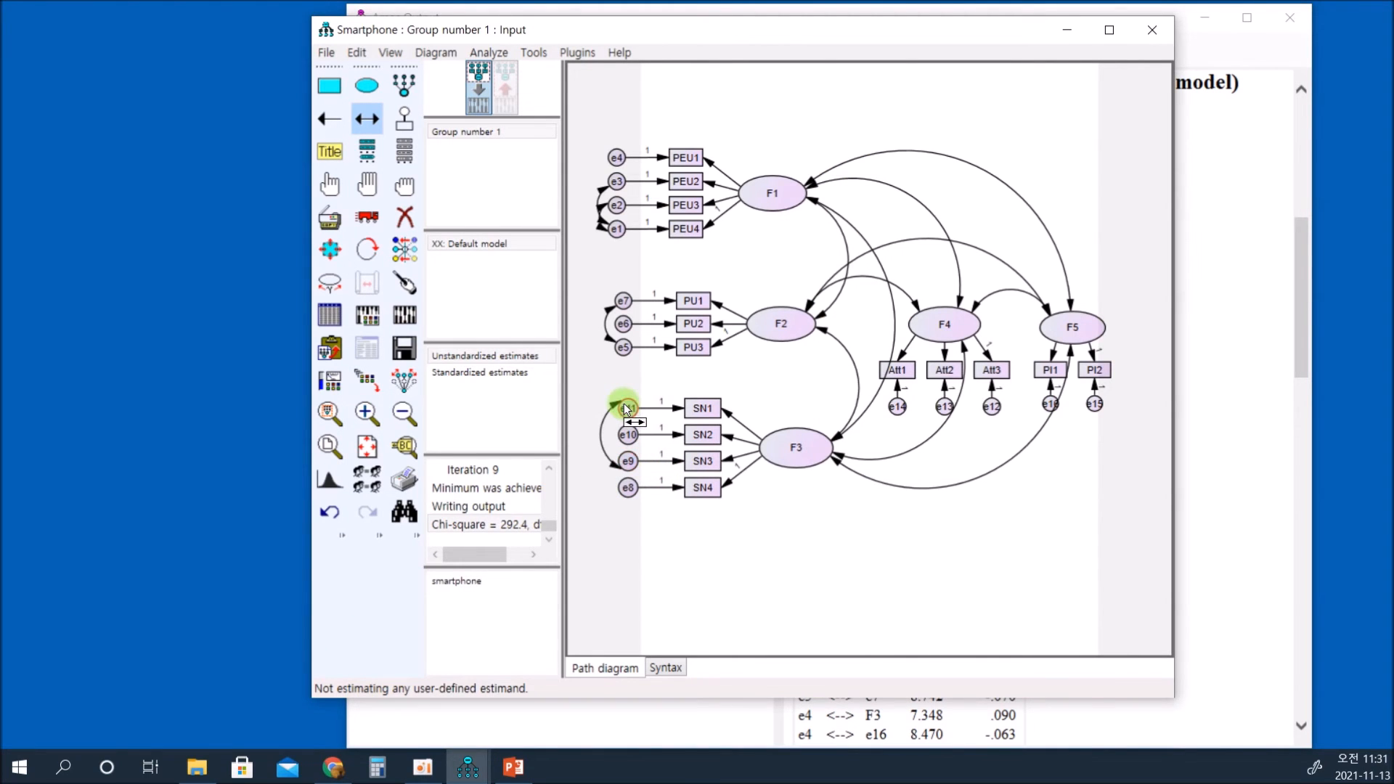
Look up the suggested error pair for F4 and draw a covariance between e13 and e14.
click(1263, 539)
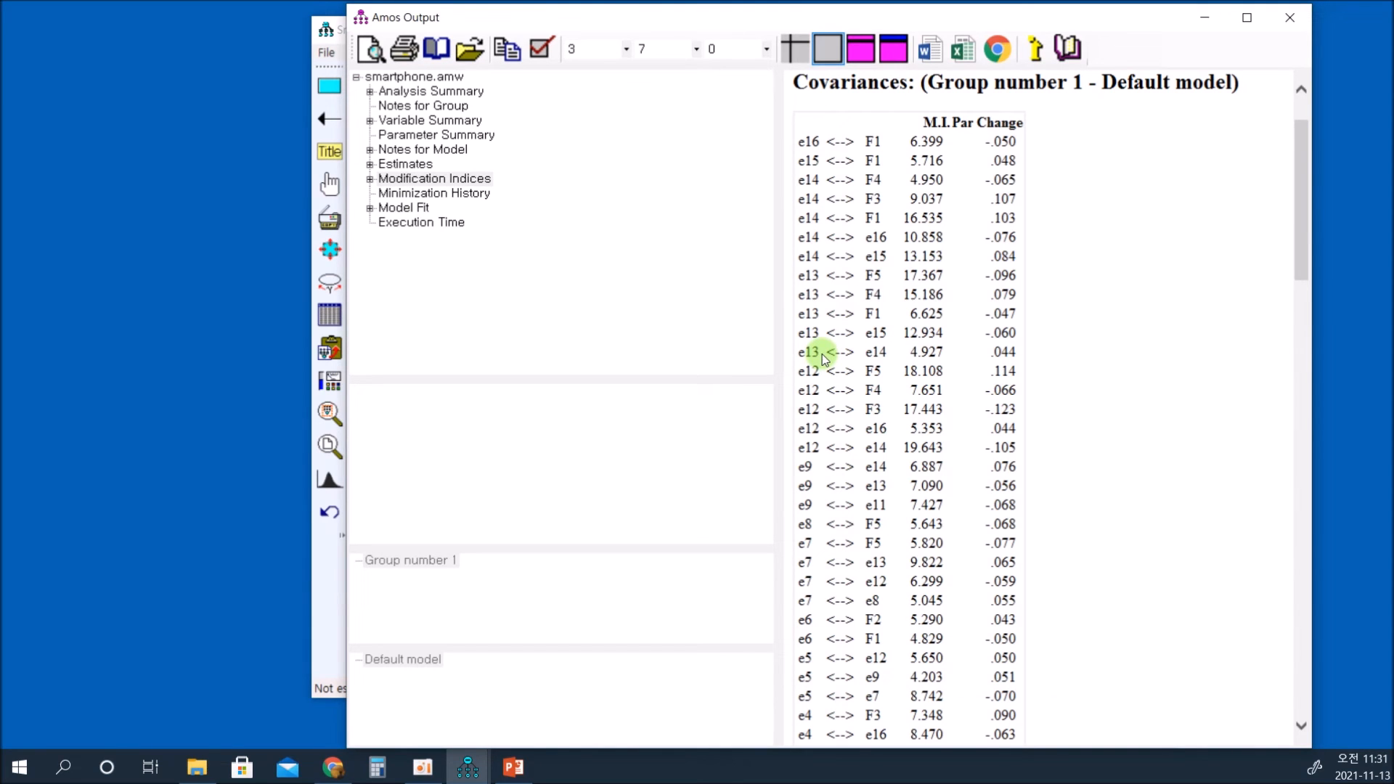
click(335, 627)
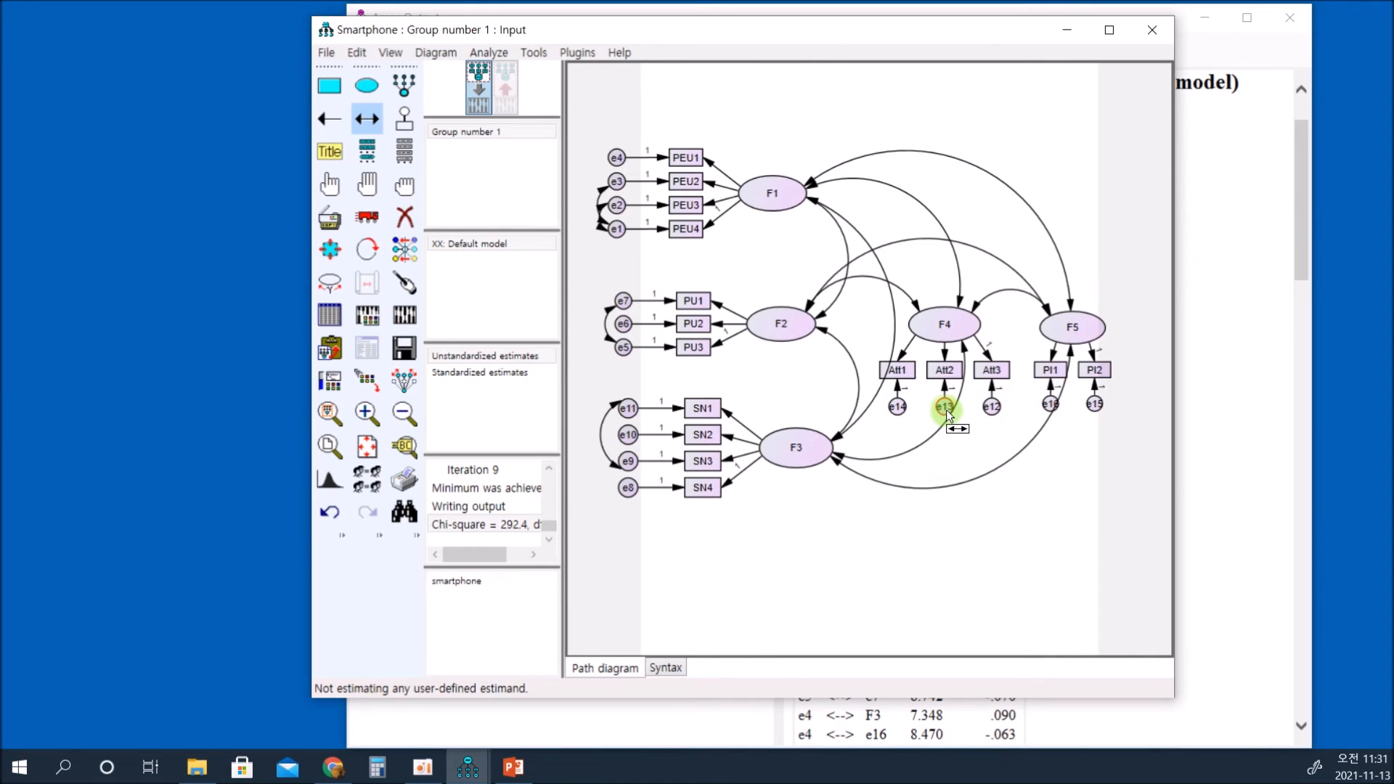
drag(909, 421, 899, 406)
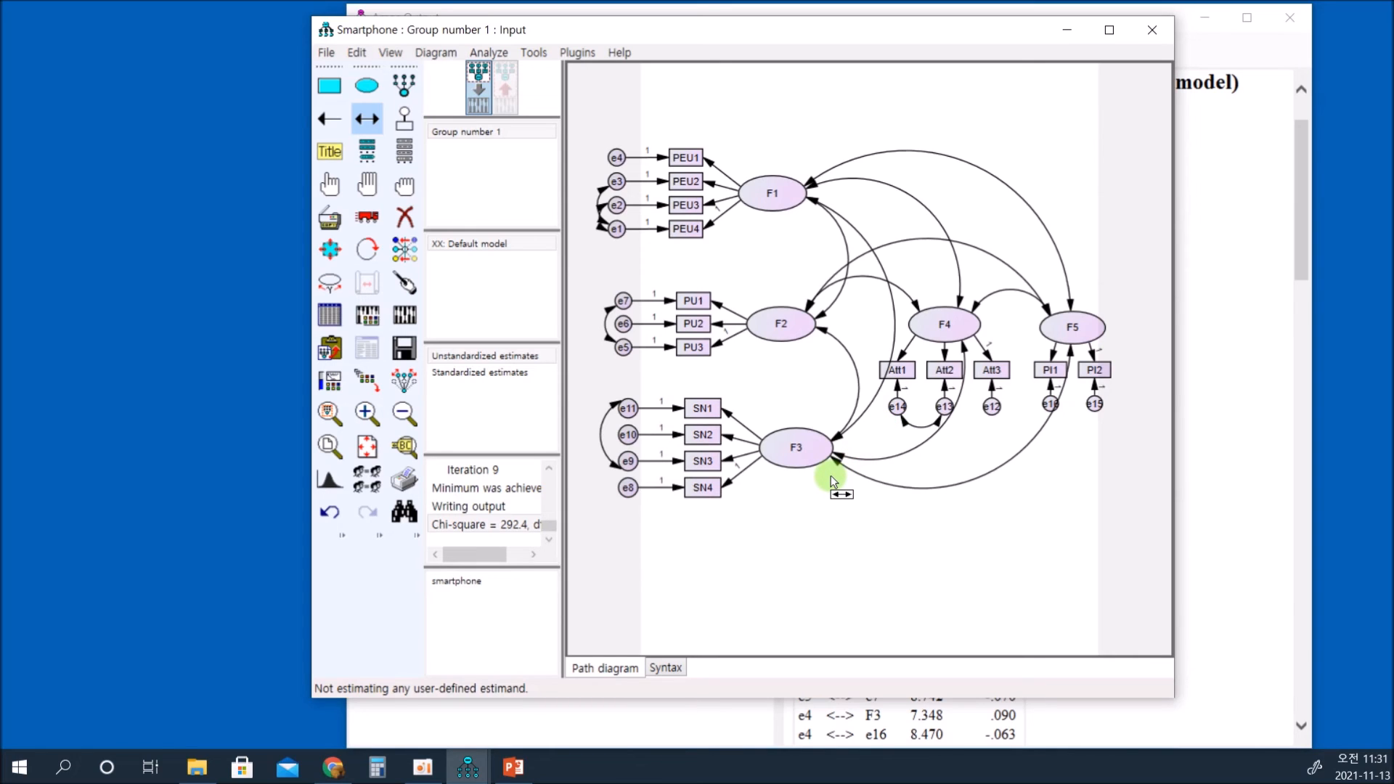
click(568, 55)
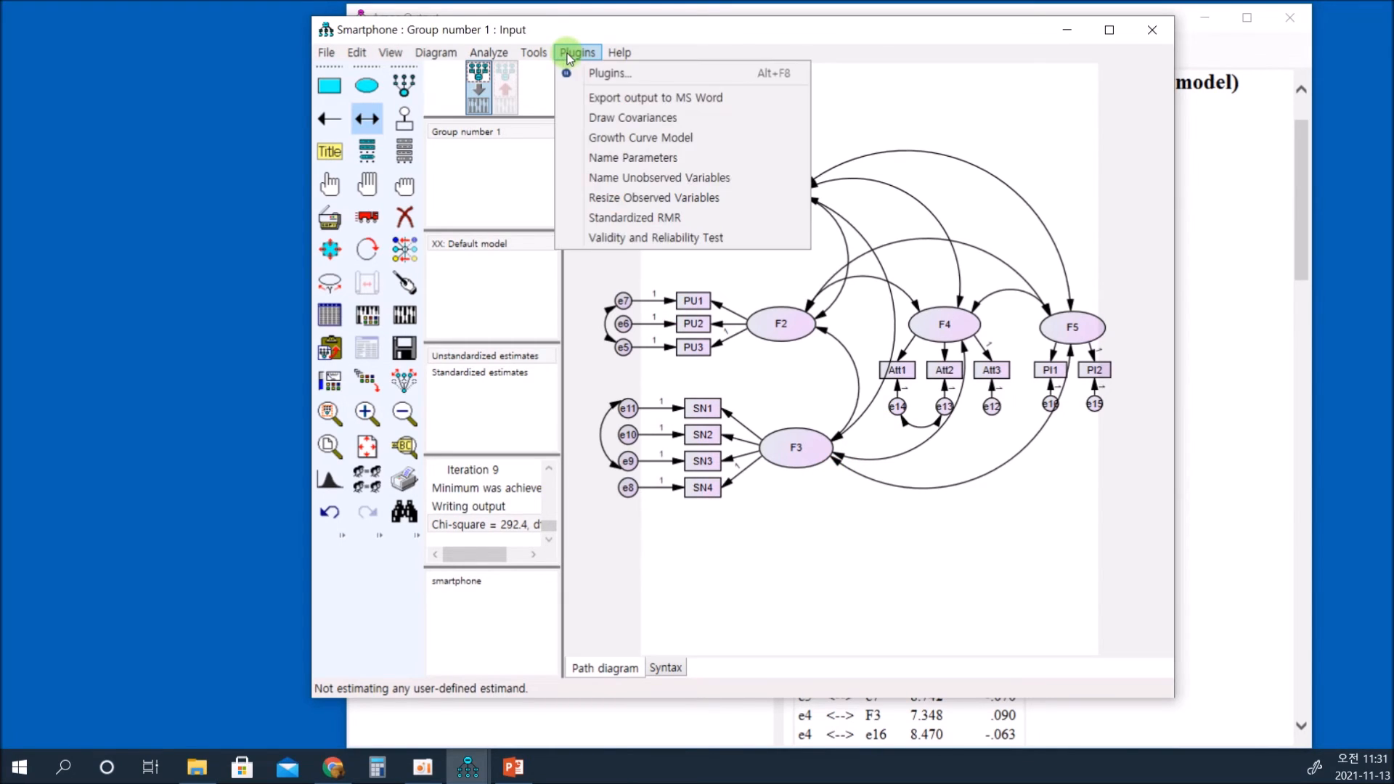
click(642, 217)
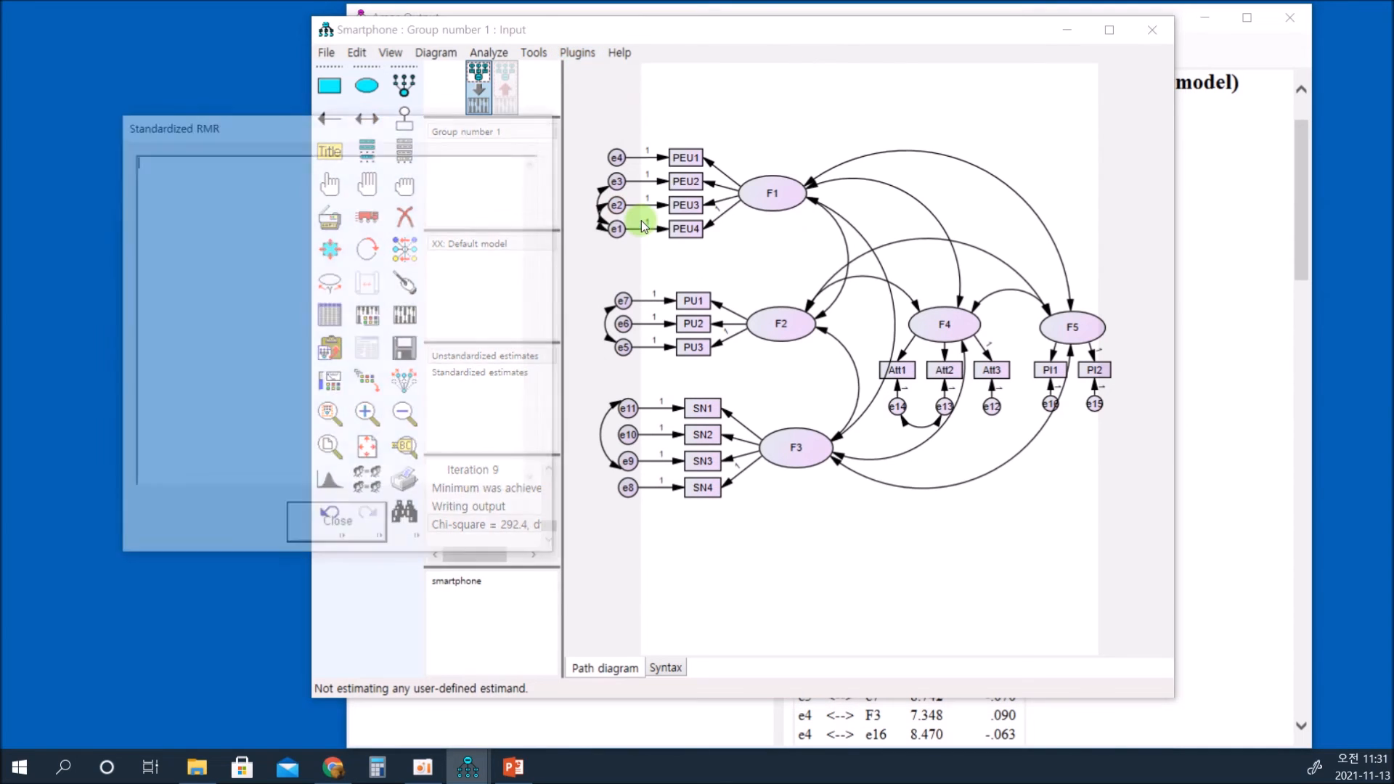
click(338, 522)
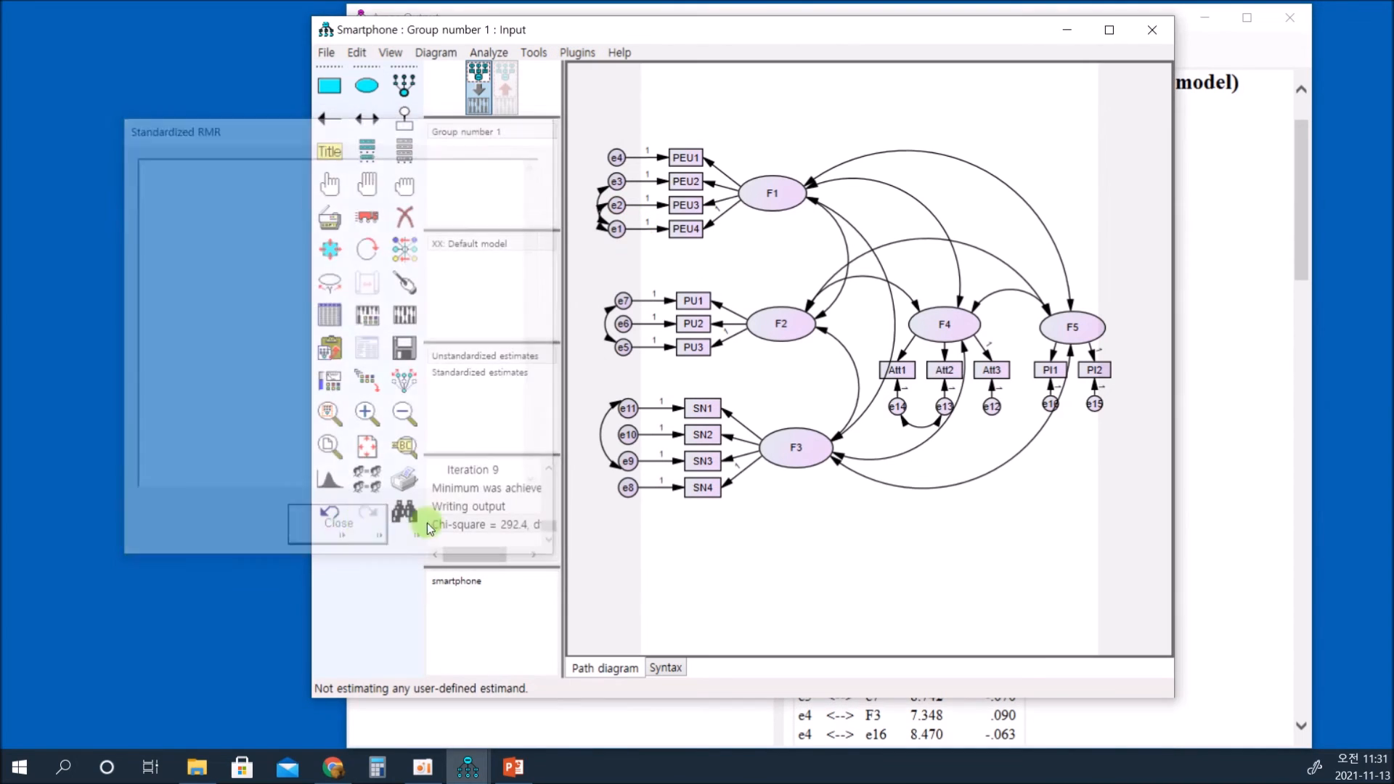
Calculate the estimates of the modified model and compare the text output's Notes for Model with the path diagram.
click(409, 313)
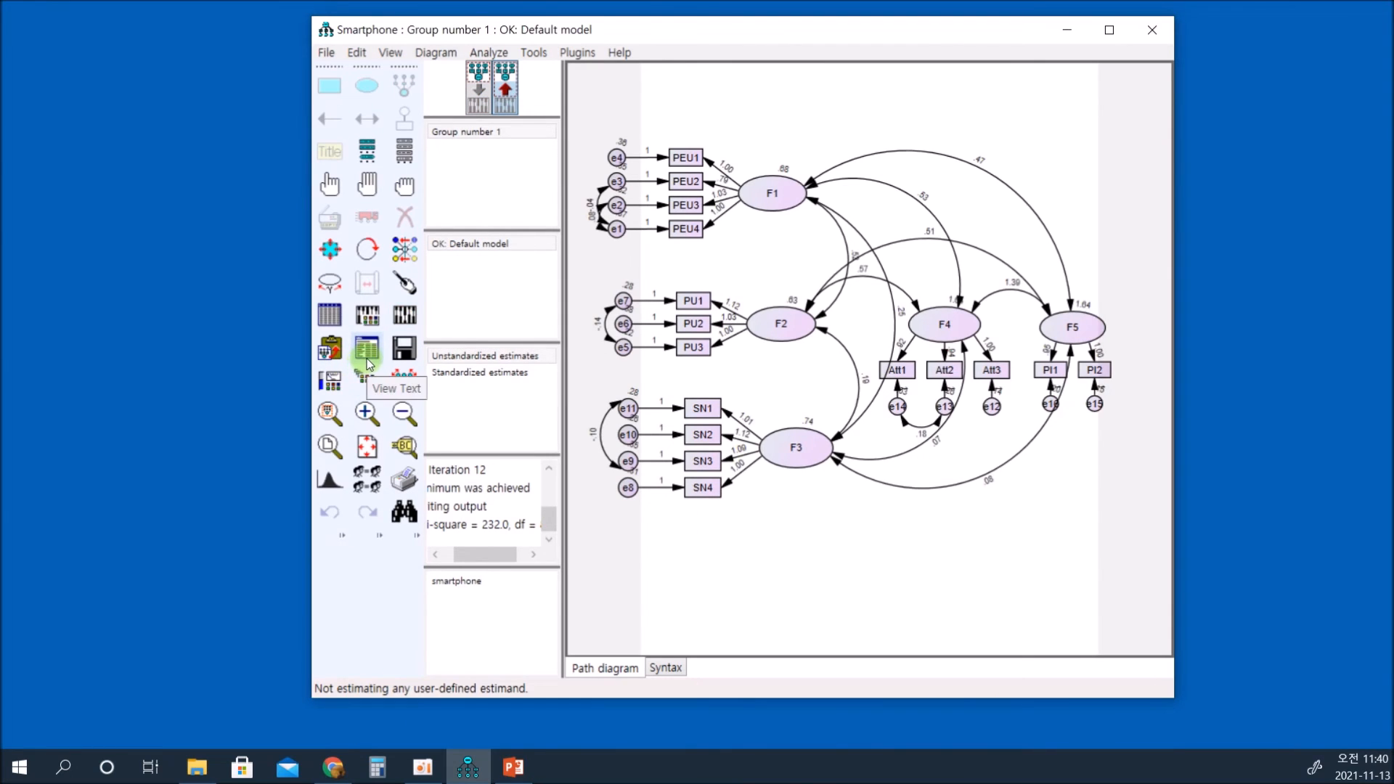
click(371, 354)
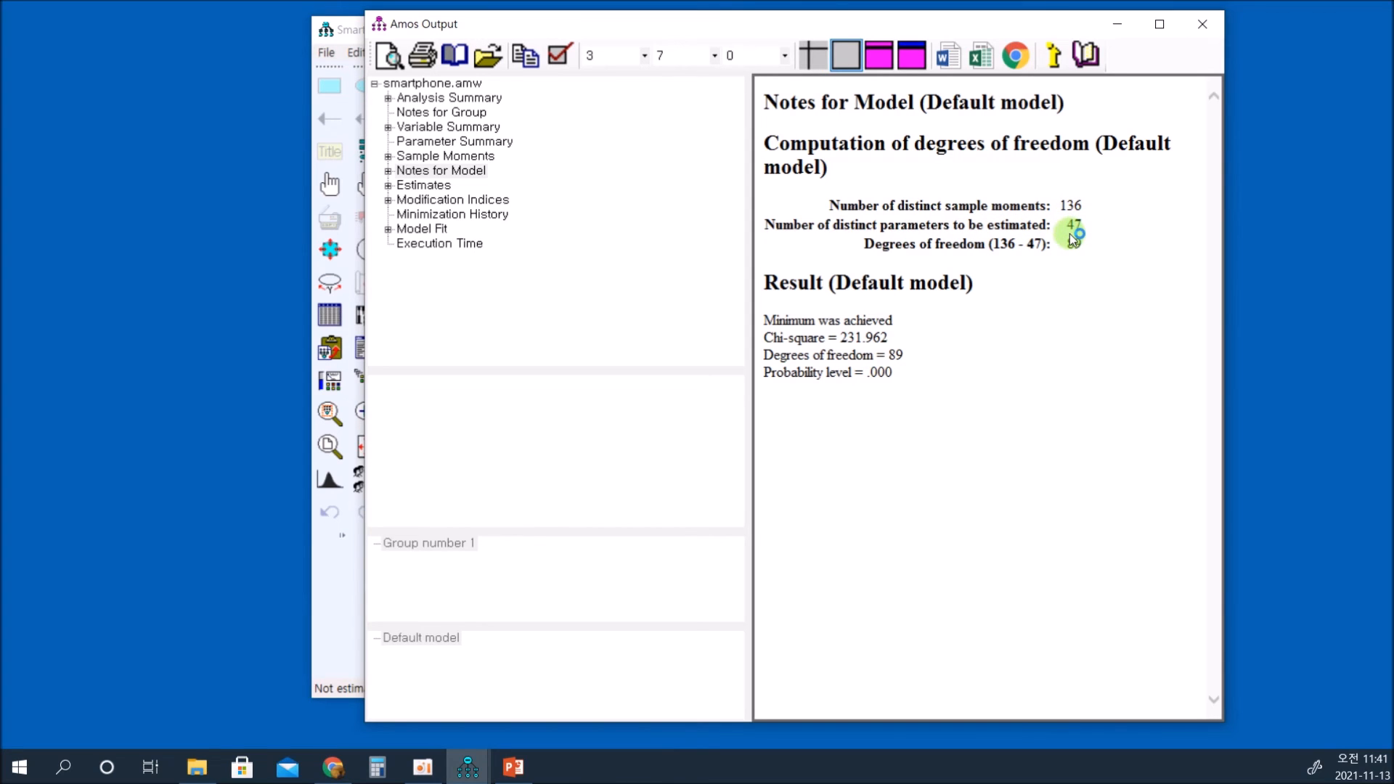
click(341, 622)
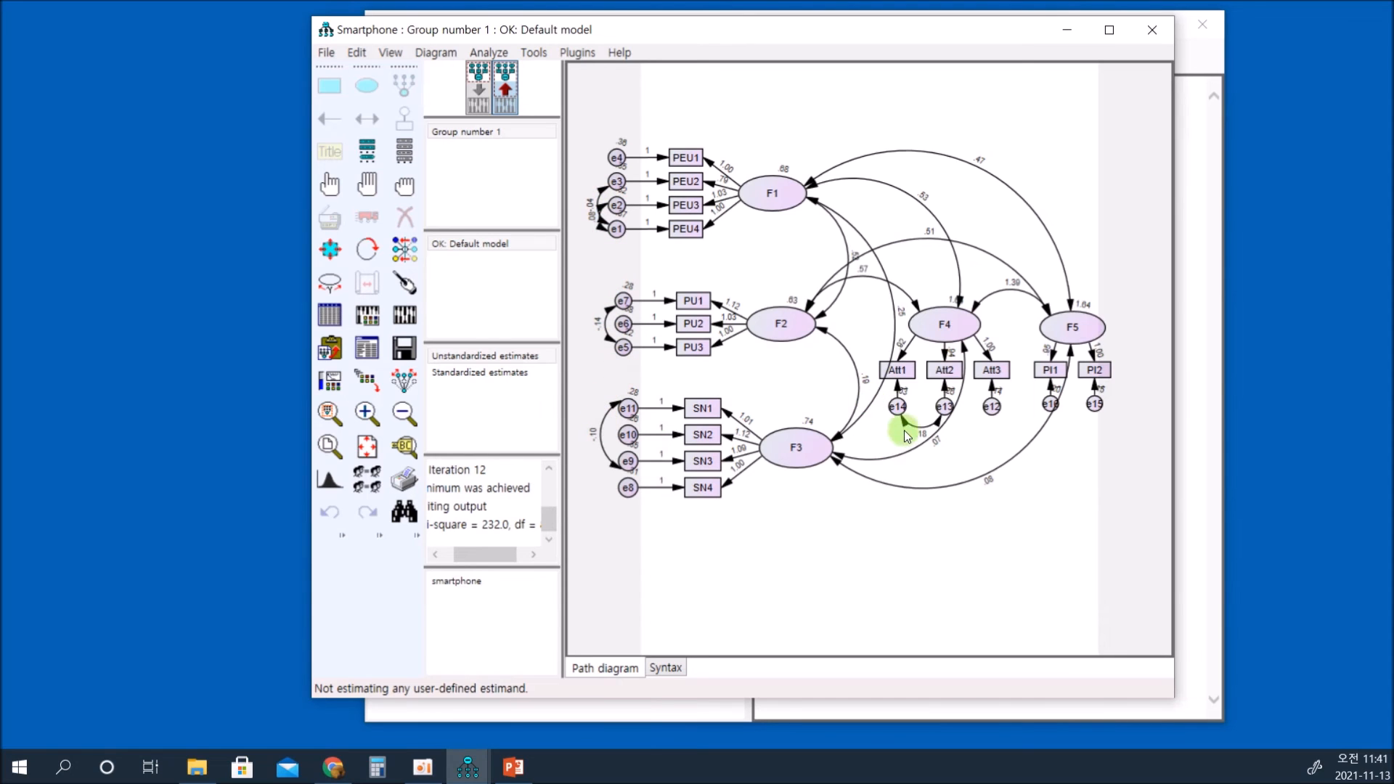
click(1196, 450)
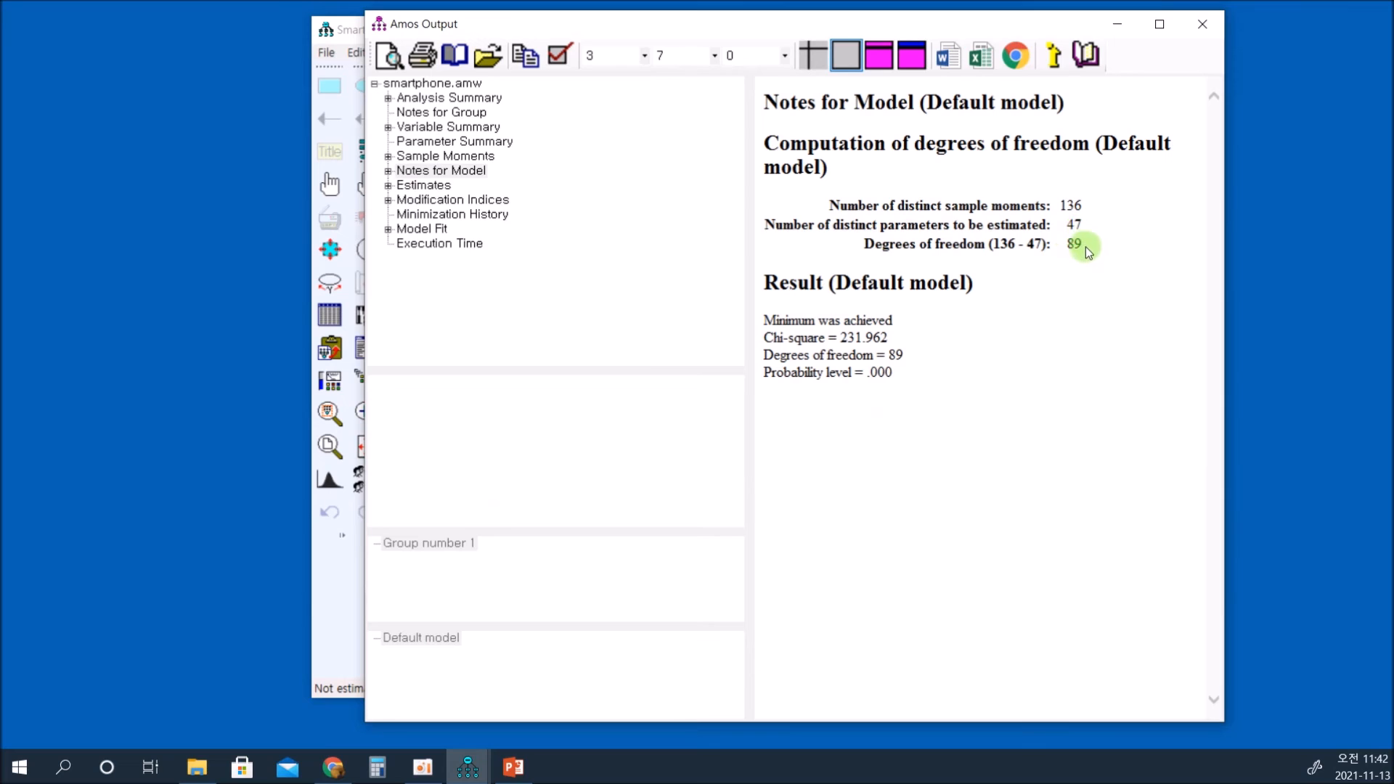
Check CMIN, RMR and GFI in the Model Fit output and obtain the model's Standardized RMR.
click(433, 231)
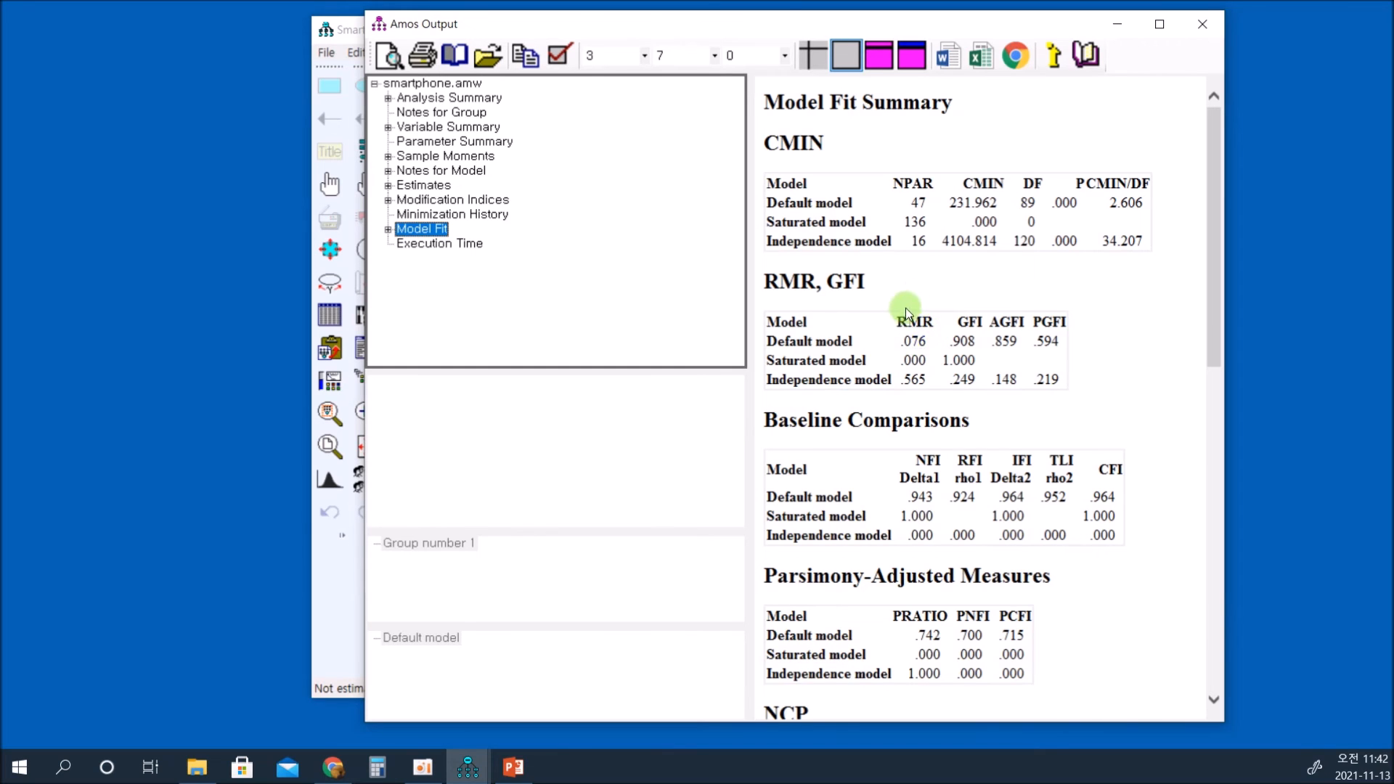
click(334, 599)
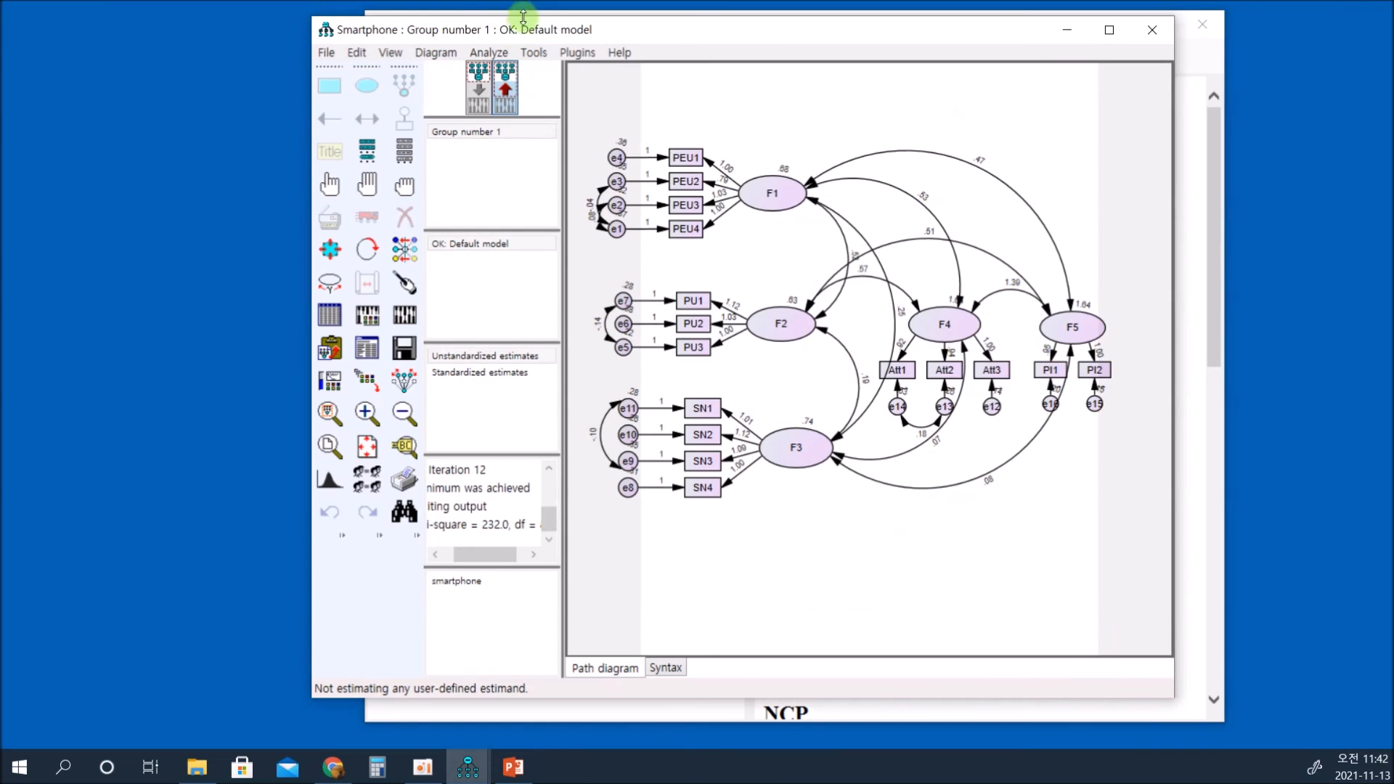
click(573, 52)
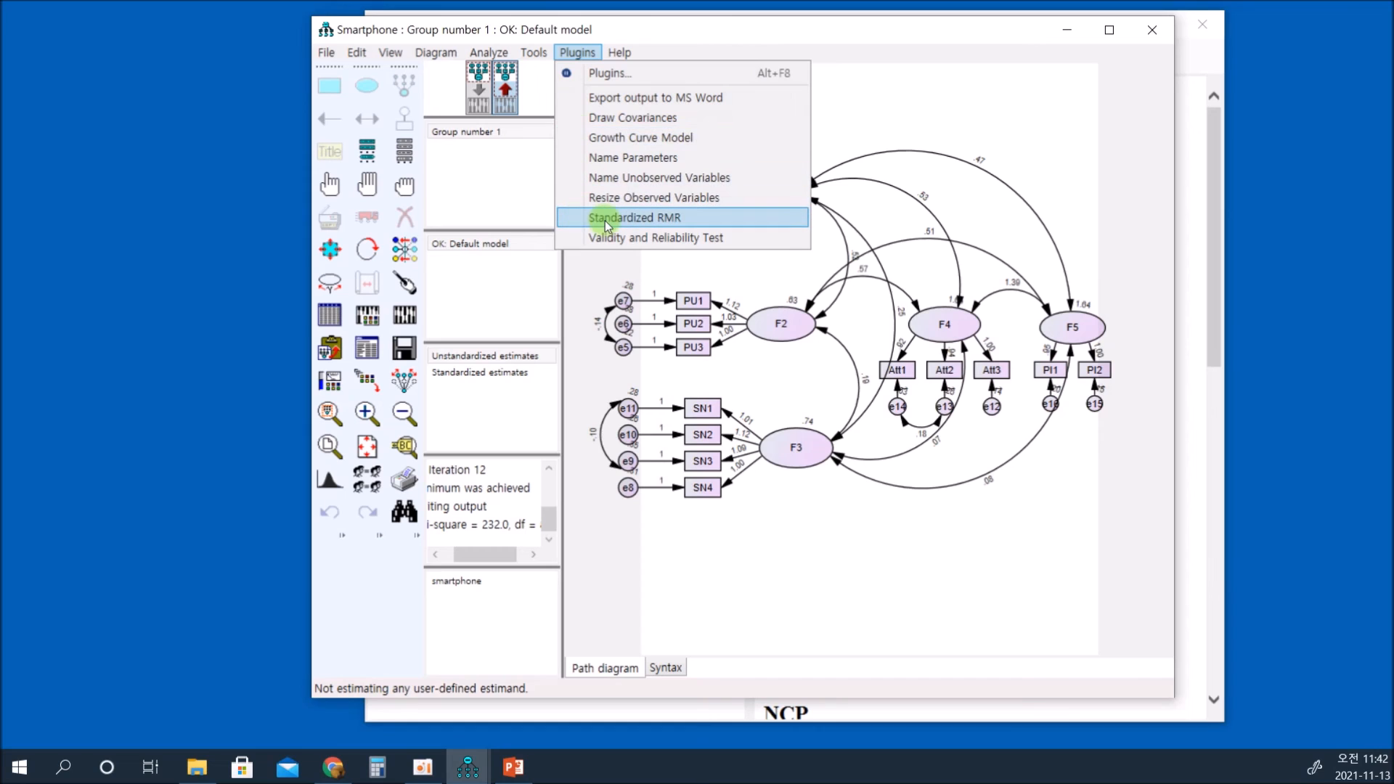
click(604, 221)
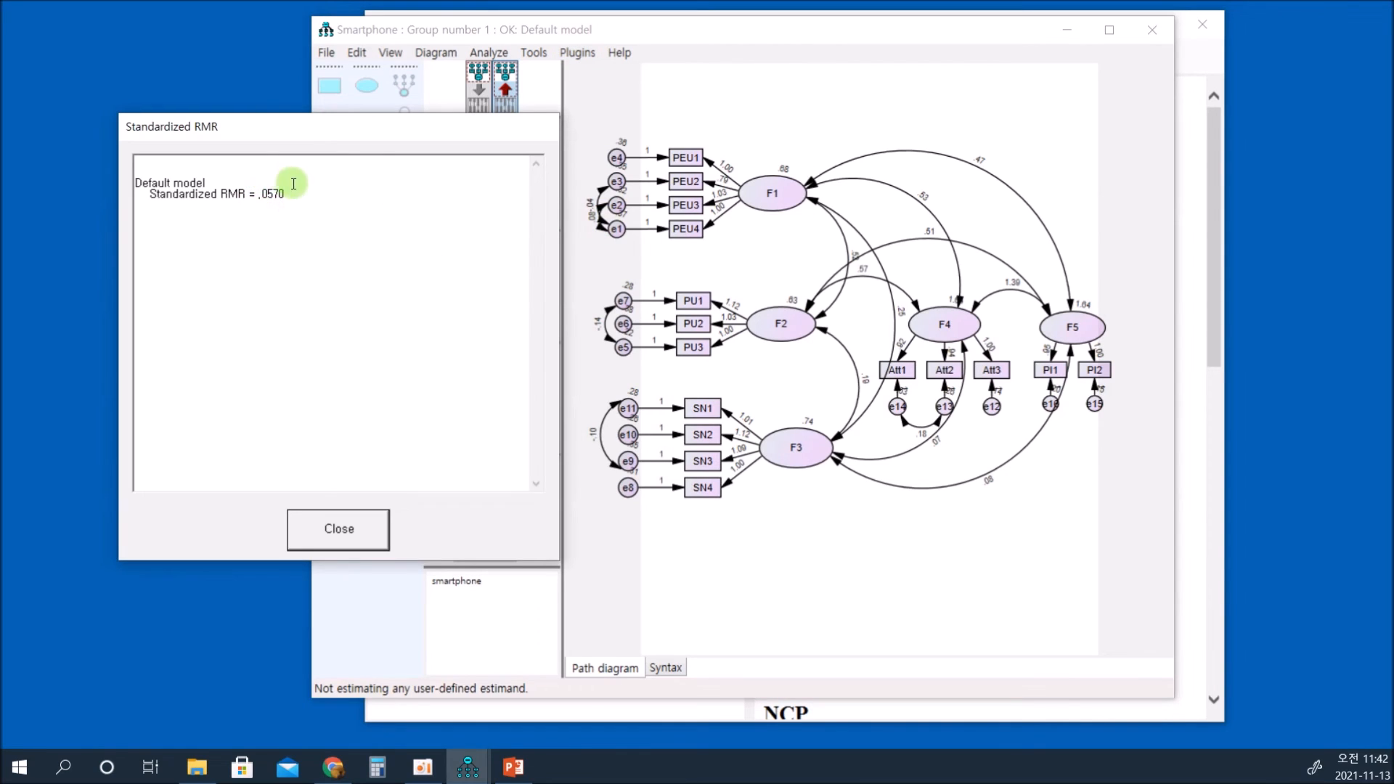
click(365, 520)
Review the remaining Model Fit measures, from the baseline comparisons with CFI down to RMSEA.
click(1194, 544)
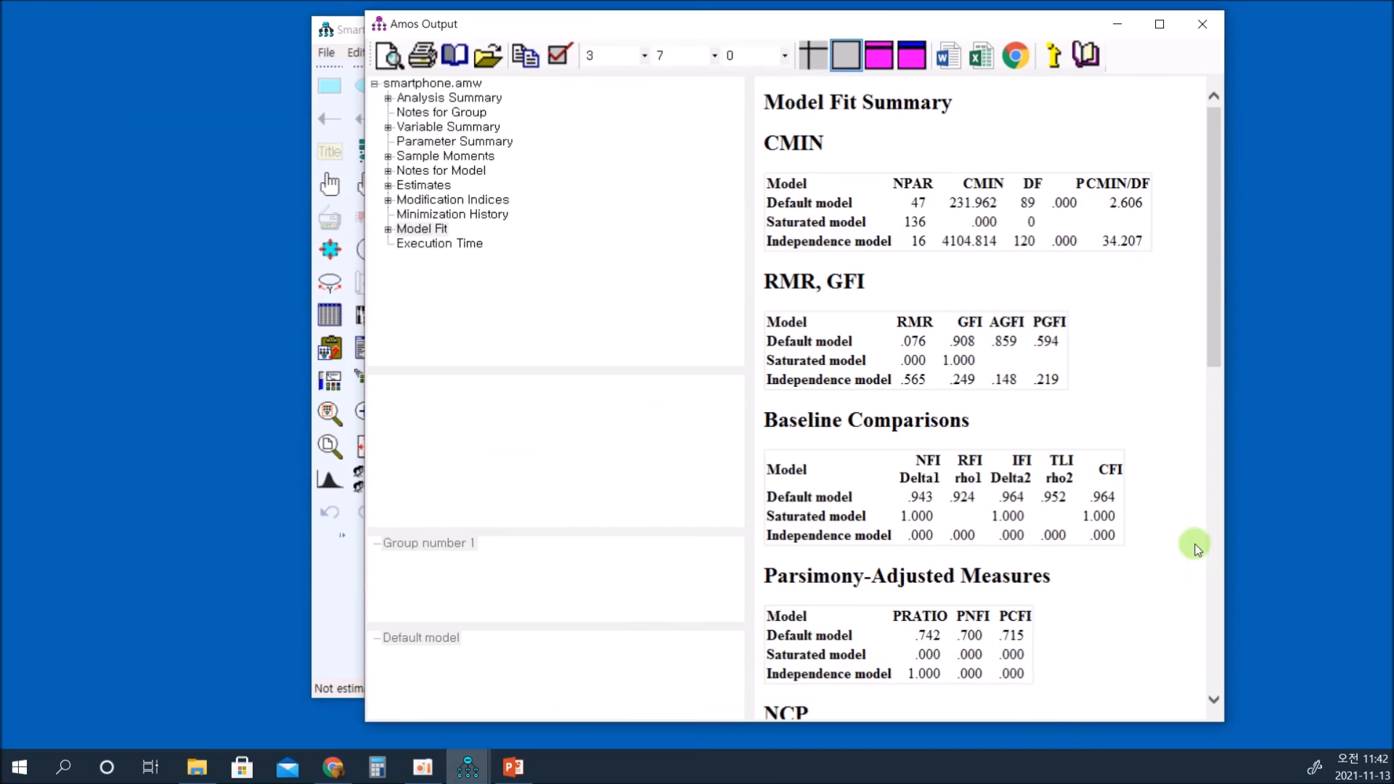
scroll(905, 398, down, 1)
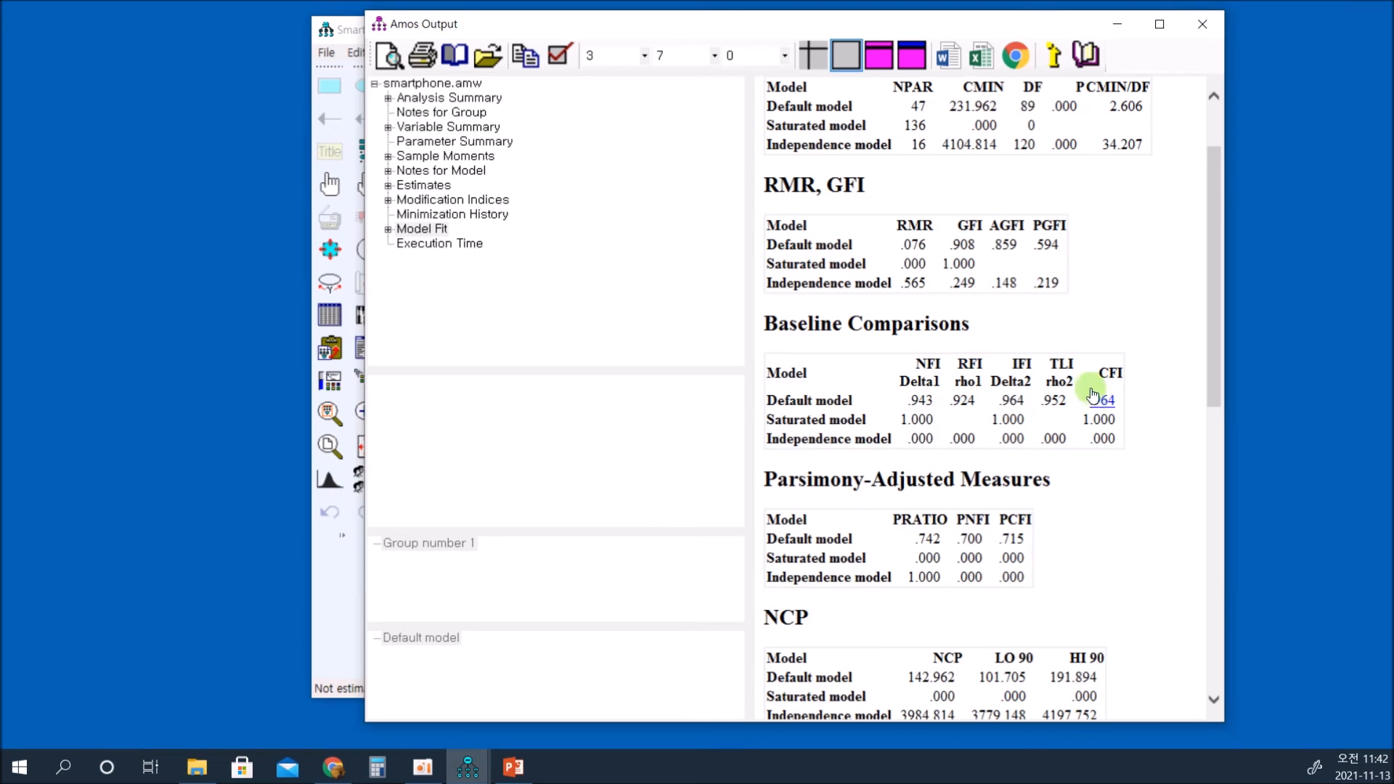
scroll(1002, 417, down, 4)
scroll(999, 425, down, 2)
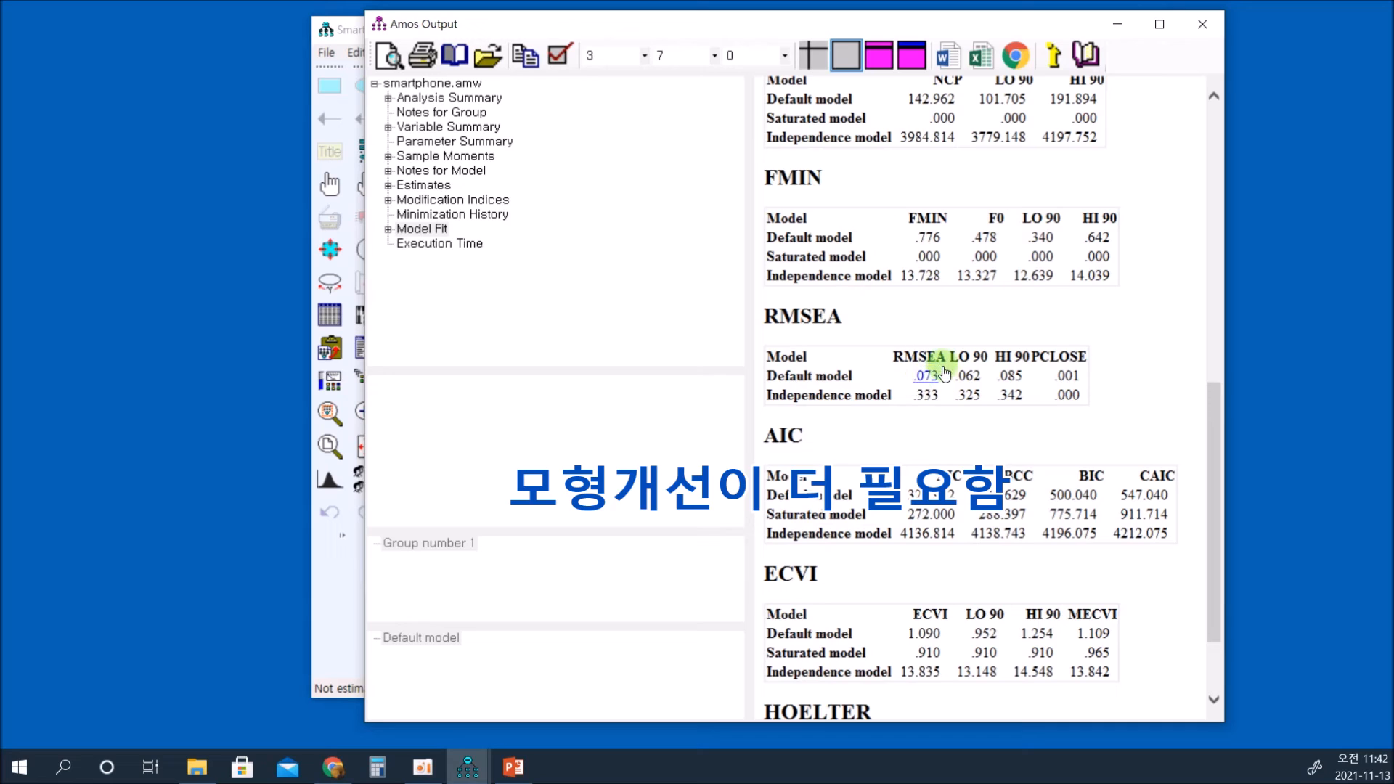
Examine the updated covariance modification indices against the path diagram for remaining error pairs within the same factor.
click(451, 200)
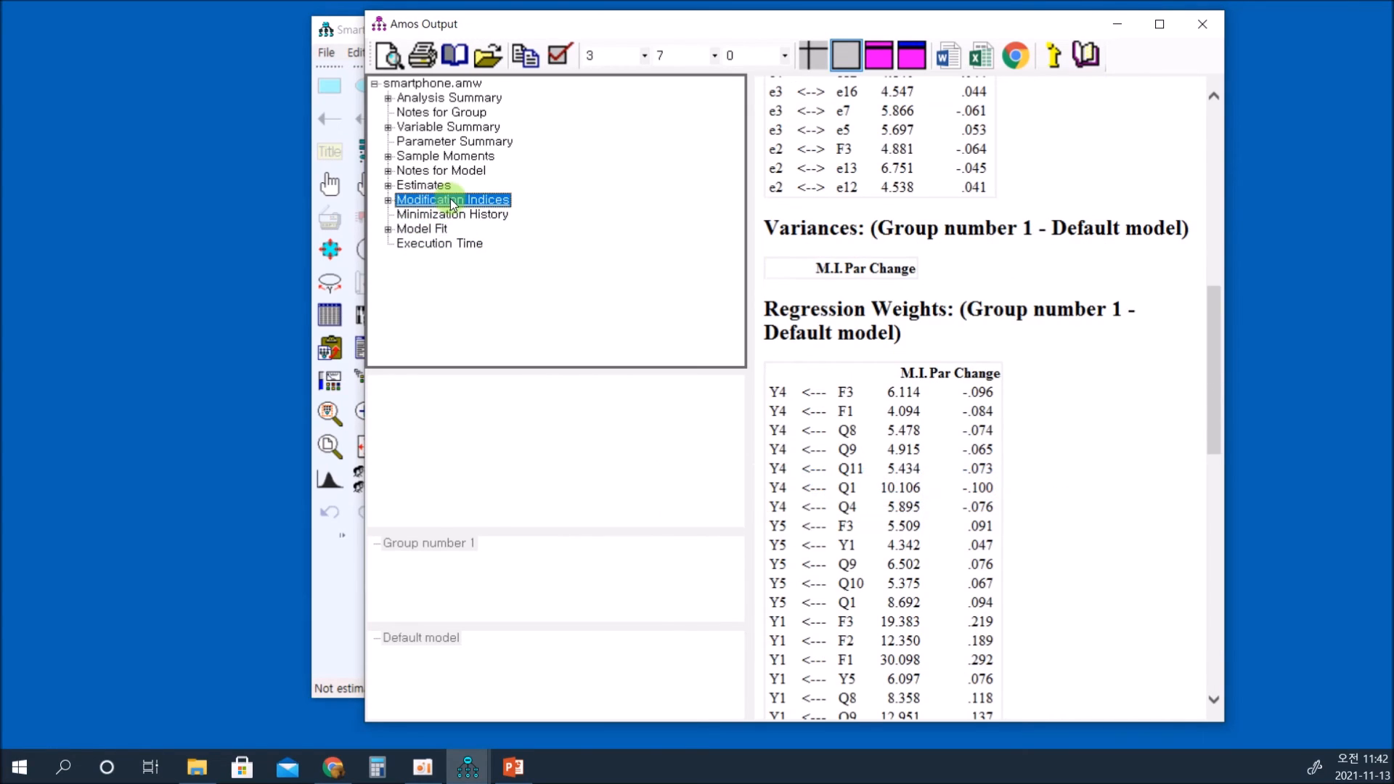
scroll(950, 407, up, 5)
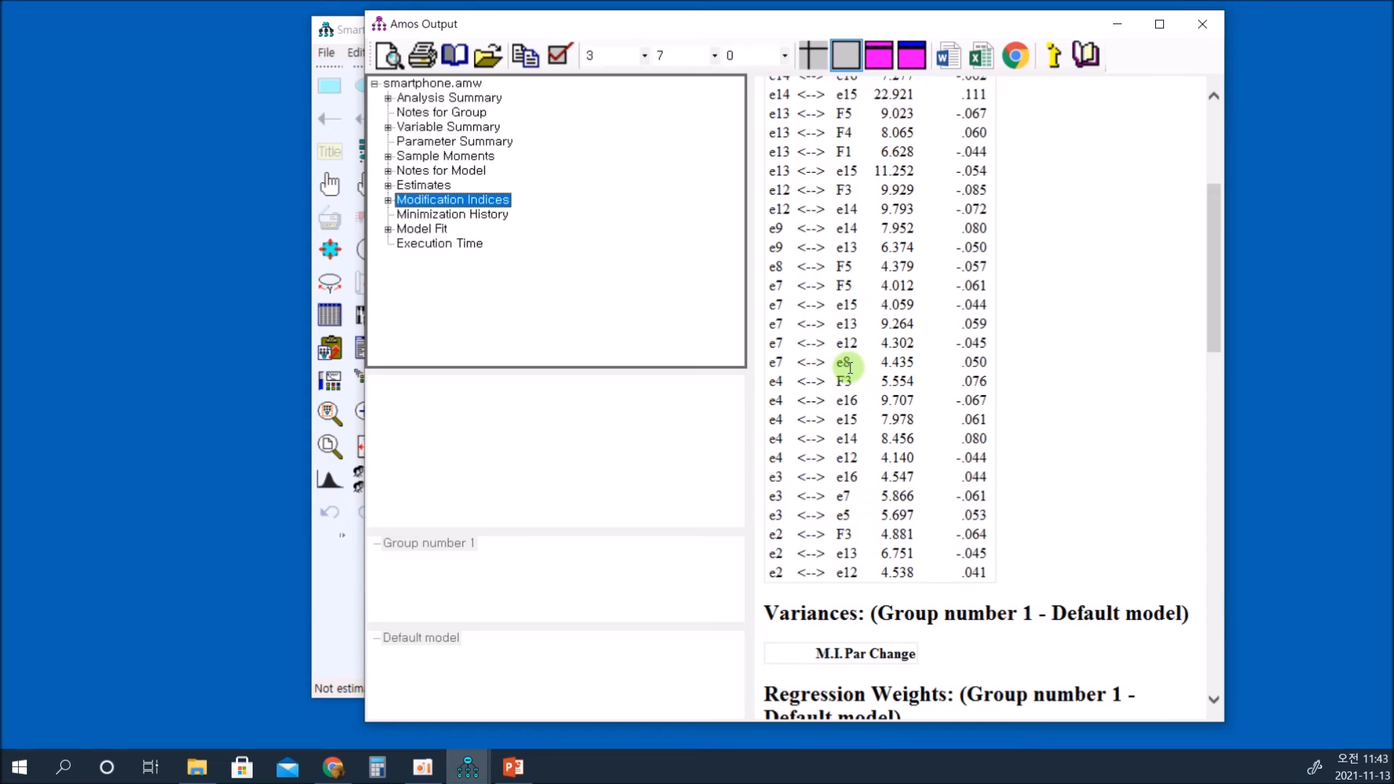
click(341, 598)
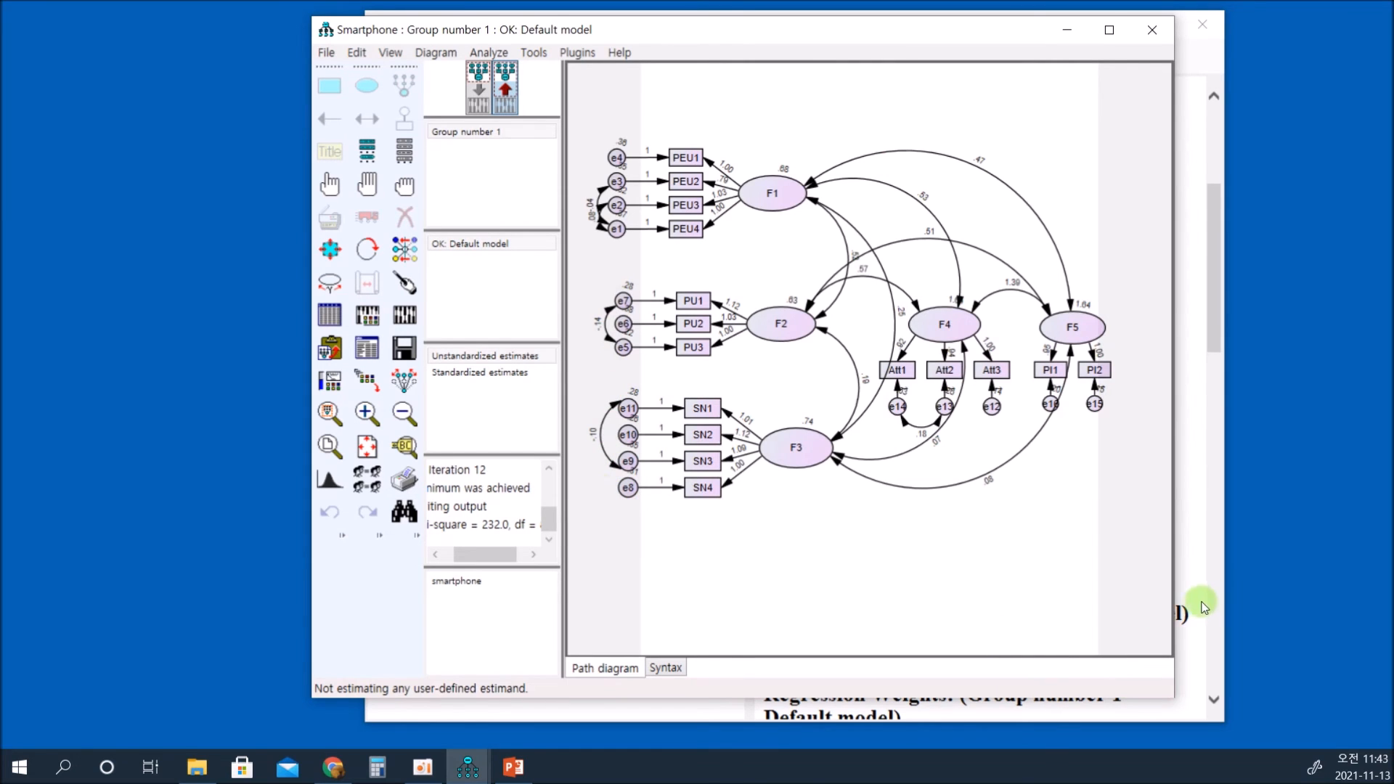
click(1188, 528)
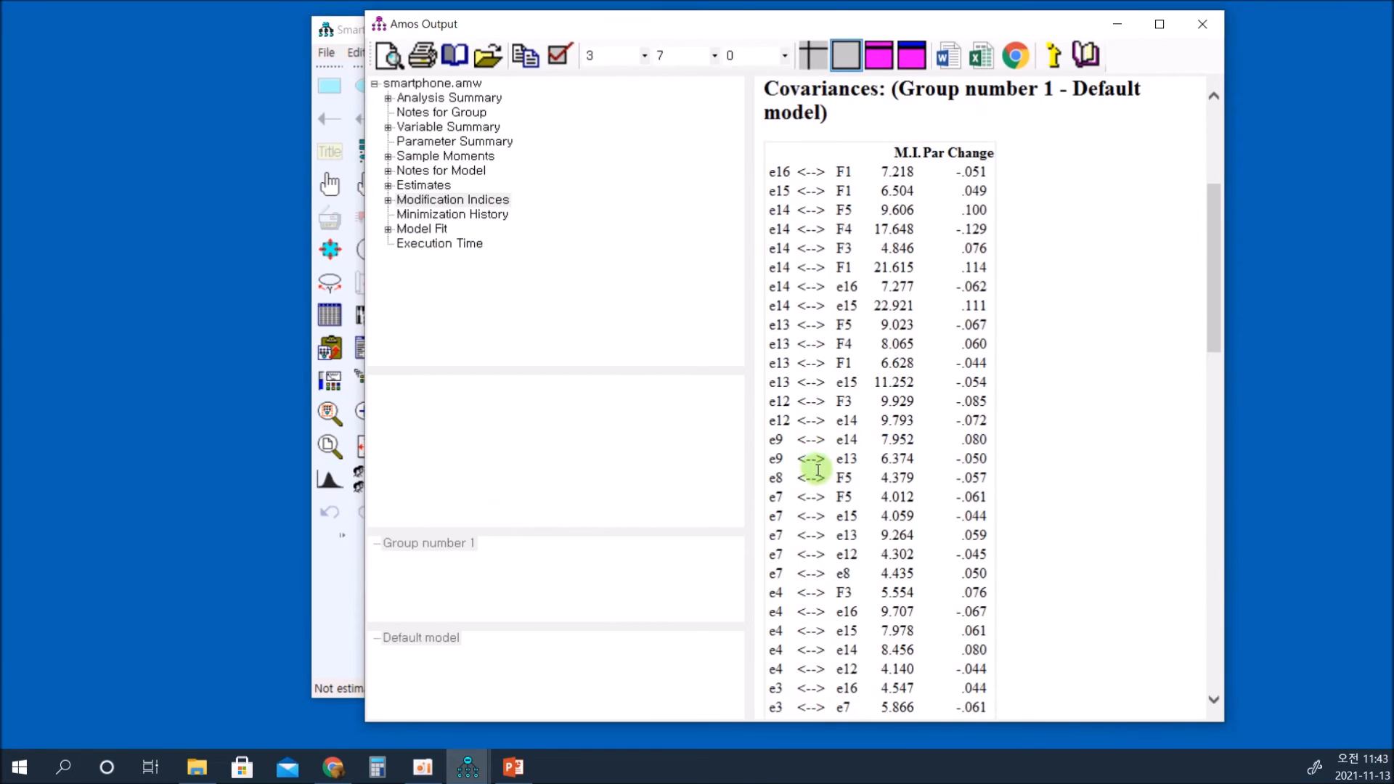
scroll(817, 470, down, 2)
scroll(828, 436, up, 2)
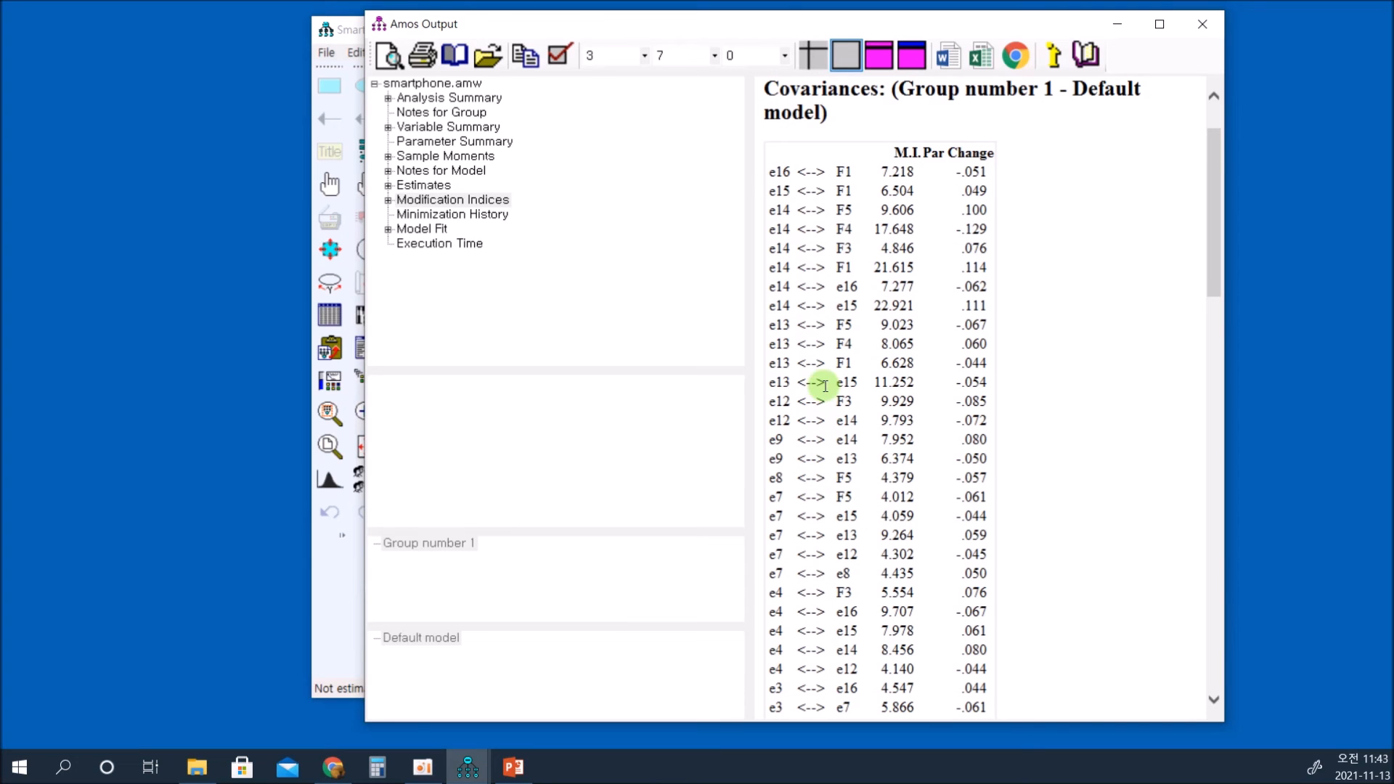
click(314, 598)
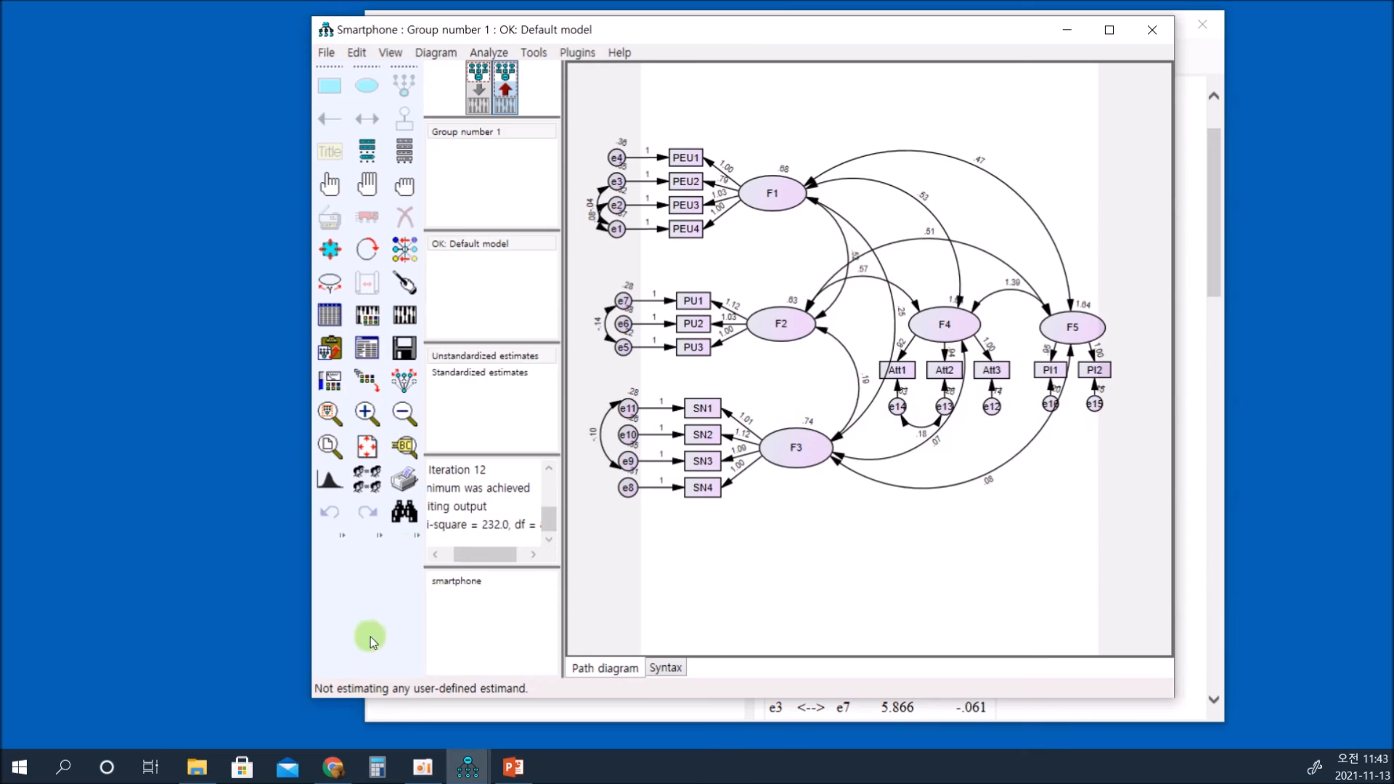
click(1187, 487)
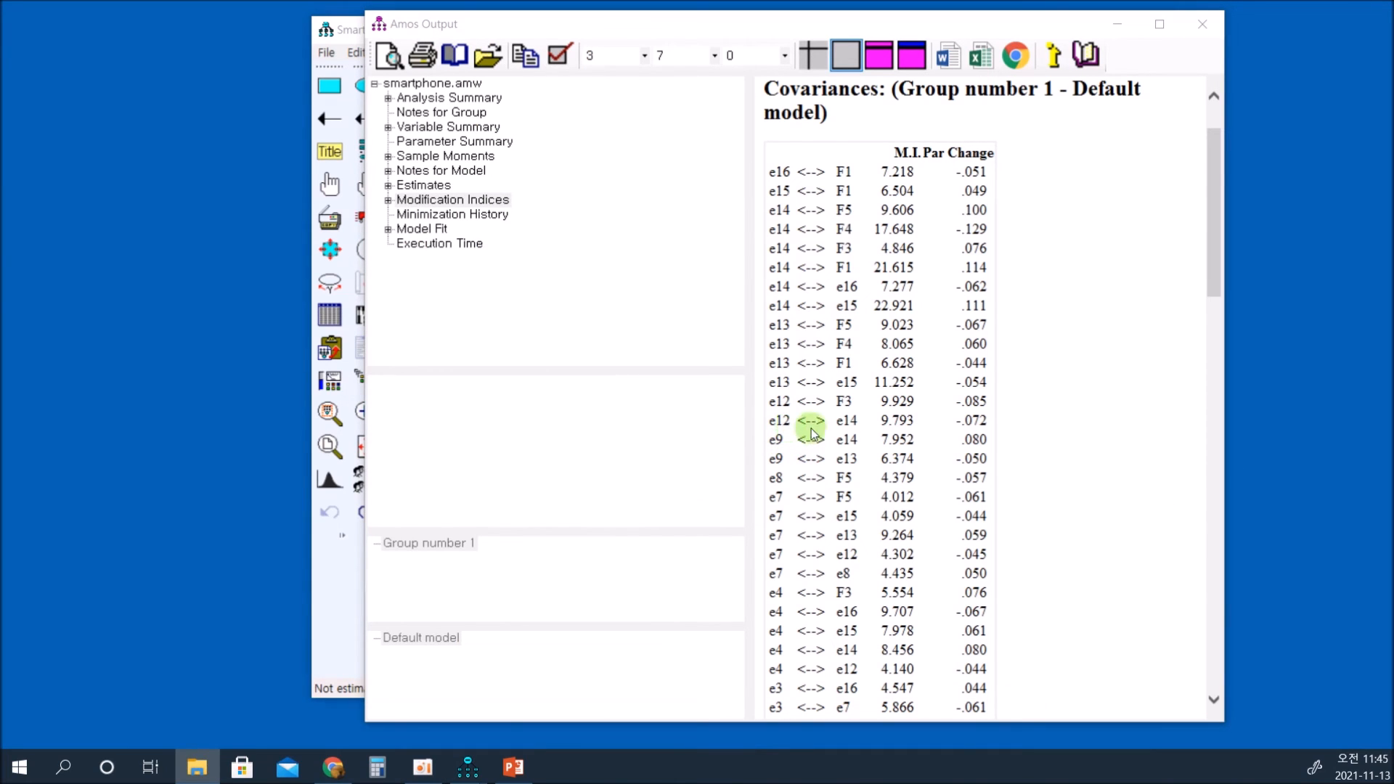
Draw a covariance between error terms e12 and e14 of factor F4.
click(346, 624)
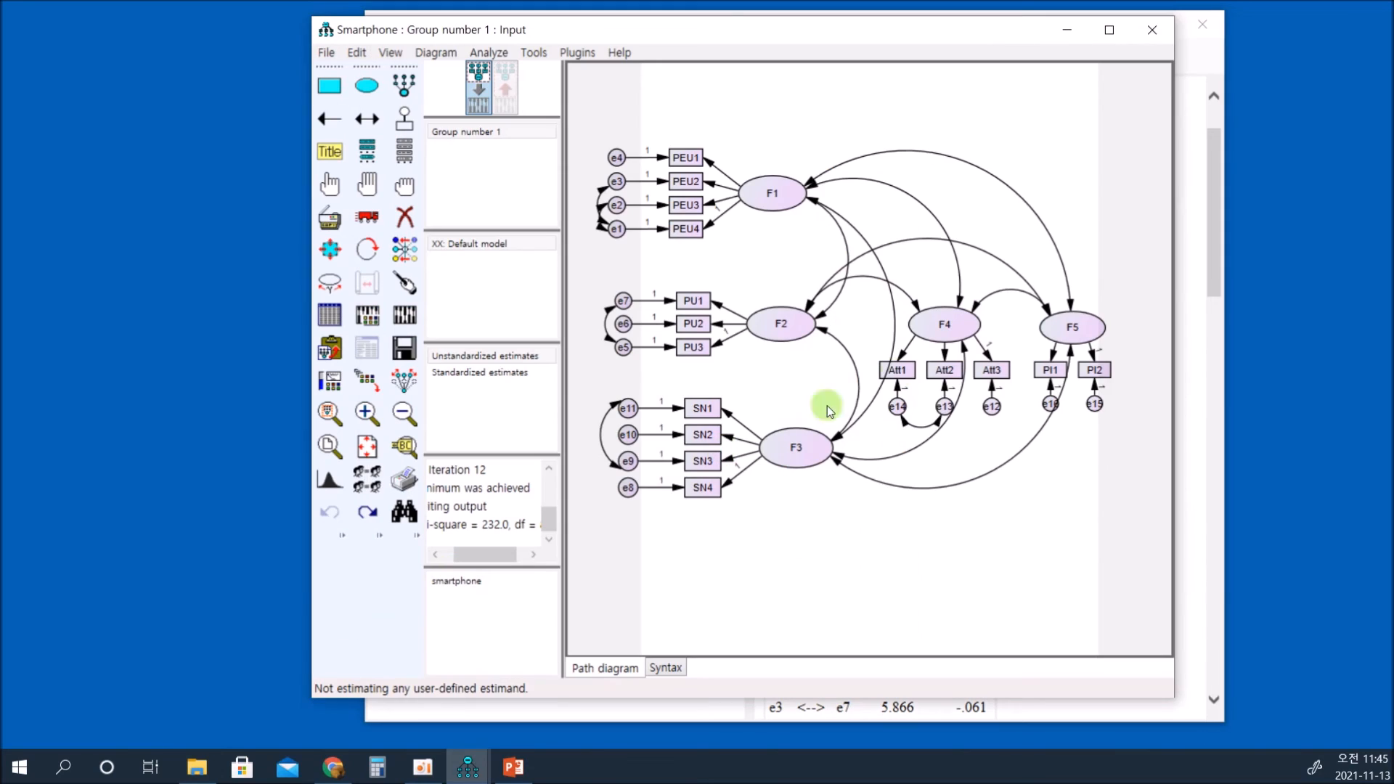
click(367, 119)
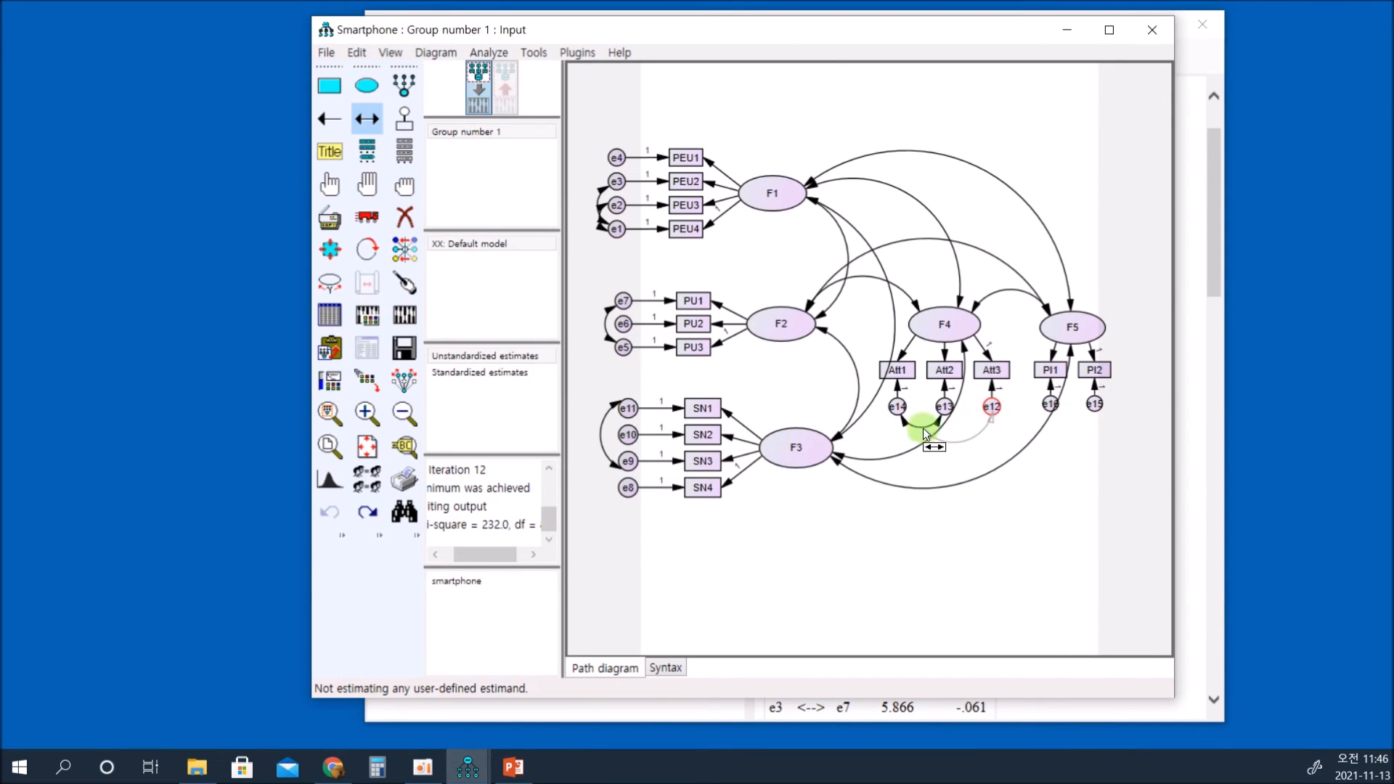
drag(900, 419, 900, 418)
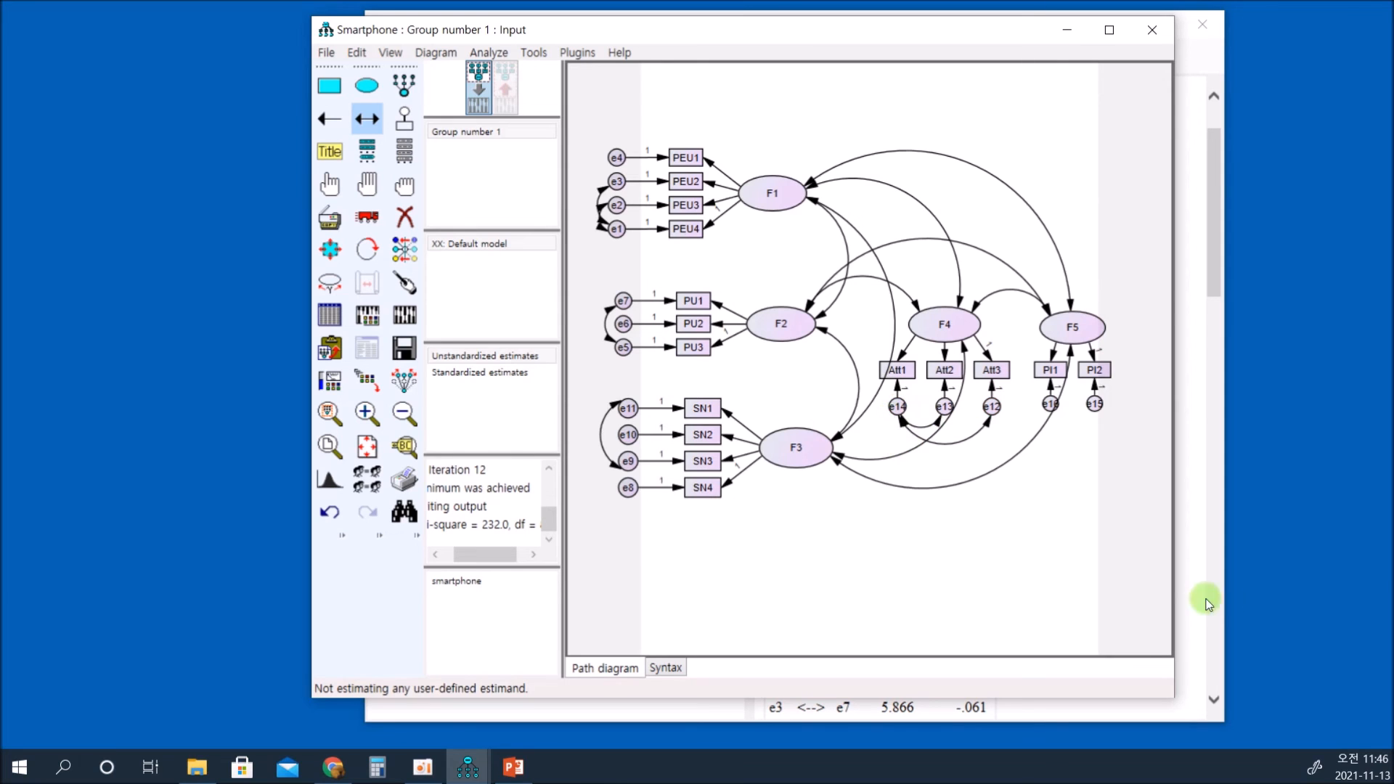
Examine the regression weights and the significance of the covariances in the Estimates output.
click(1191, 584)
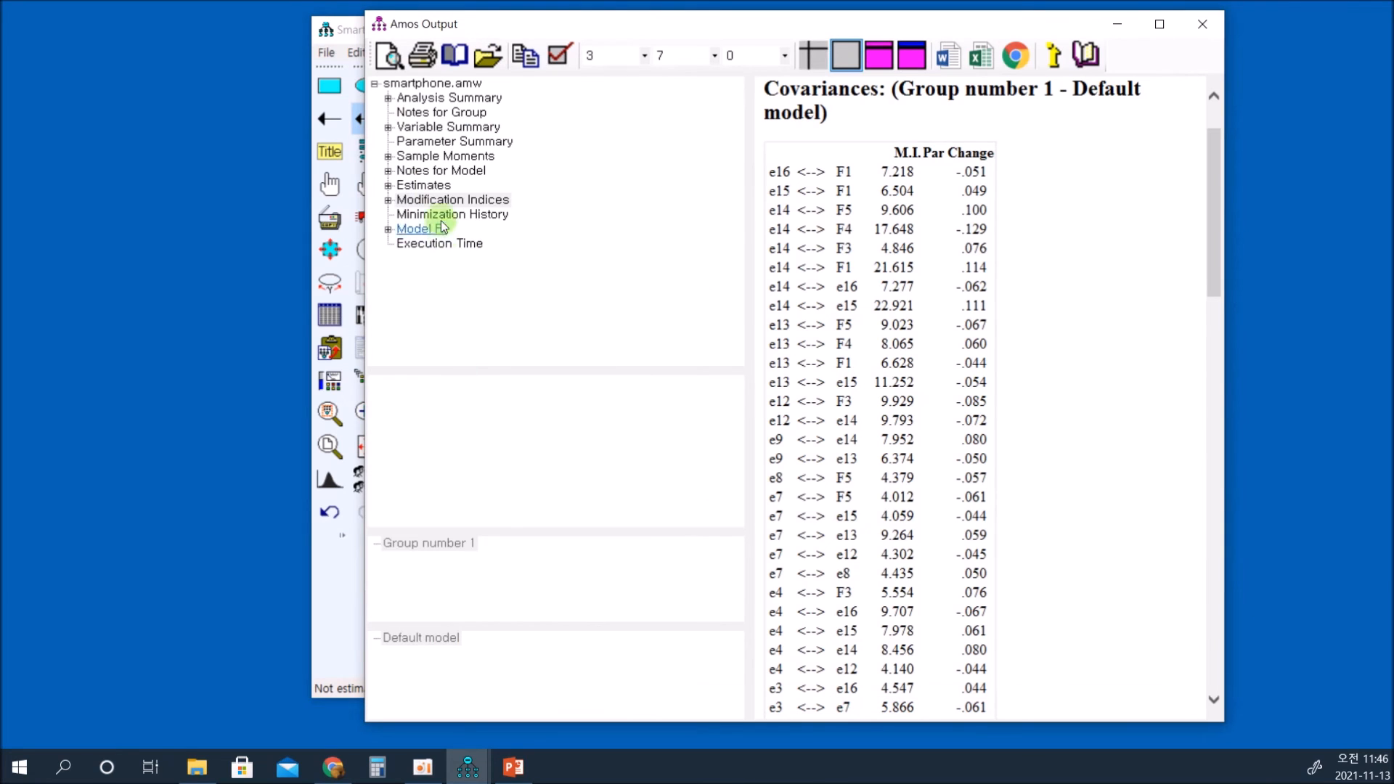
click(423, 185)
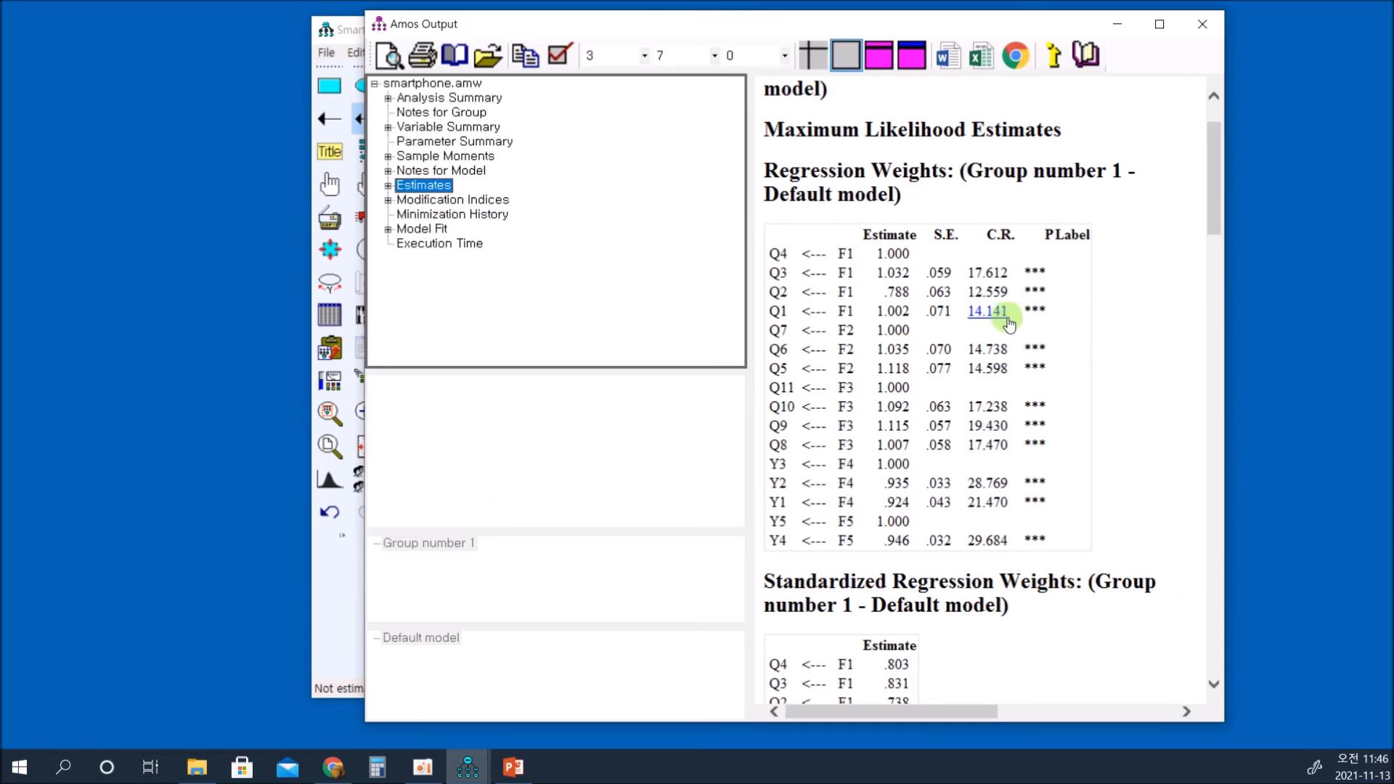
scroll(1002, 325, down, 20)
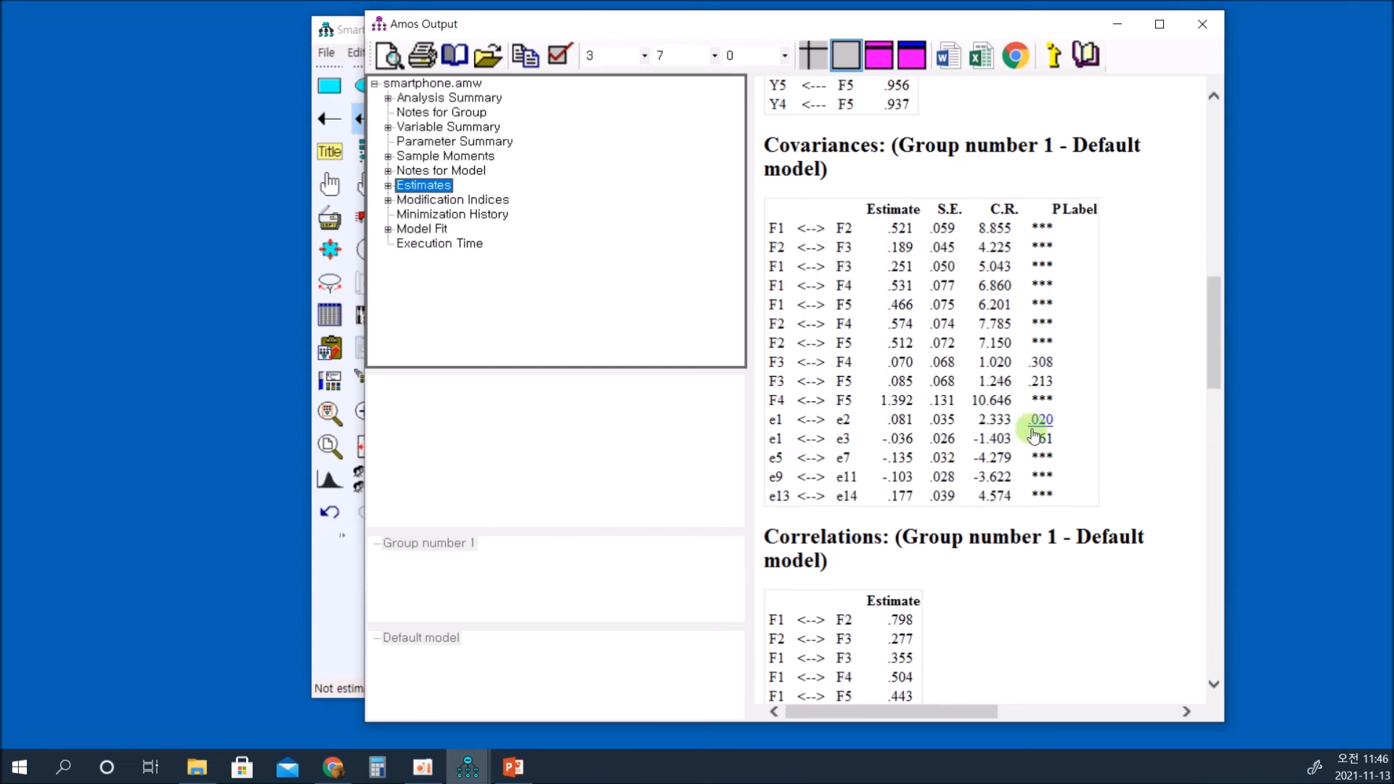
Delete the covariance between error terms e1 and e3 of factor F1 and recalculate the estimates.
click(346, 624)
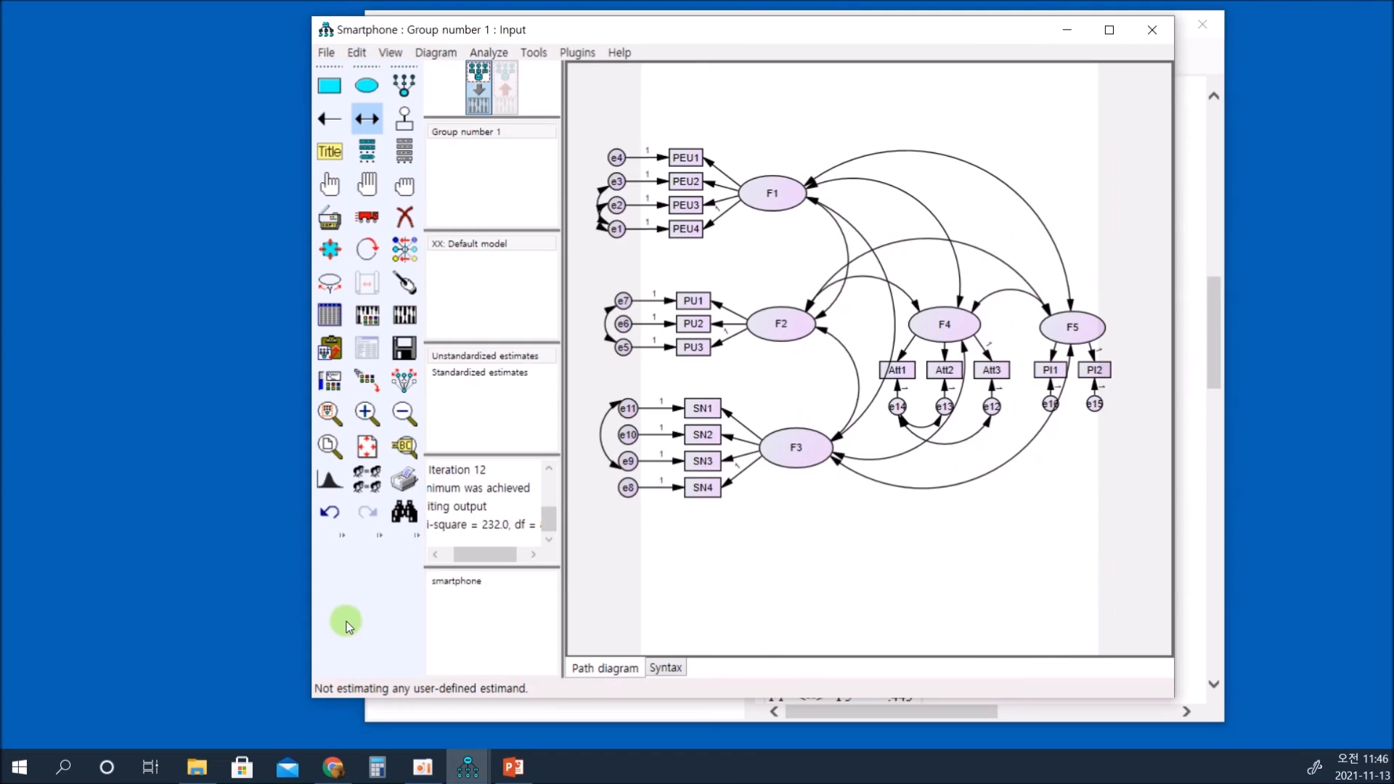
click(404, 216)
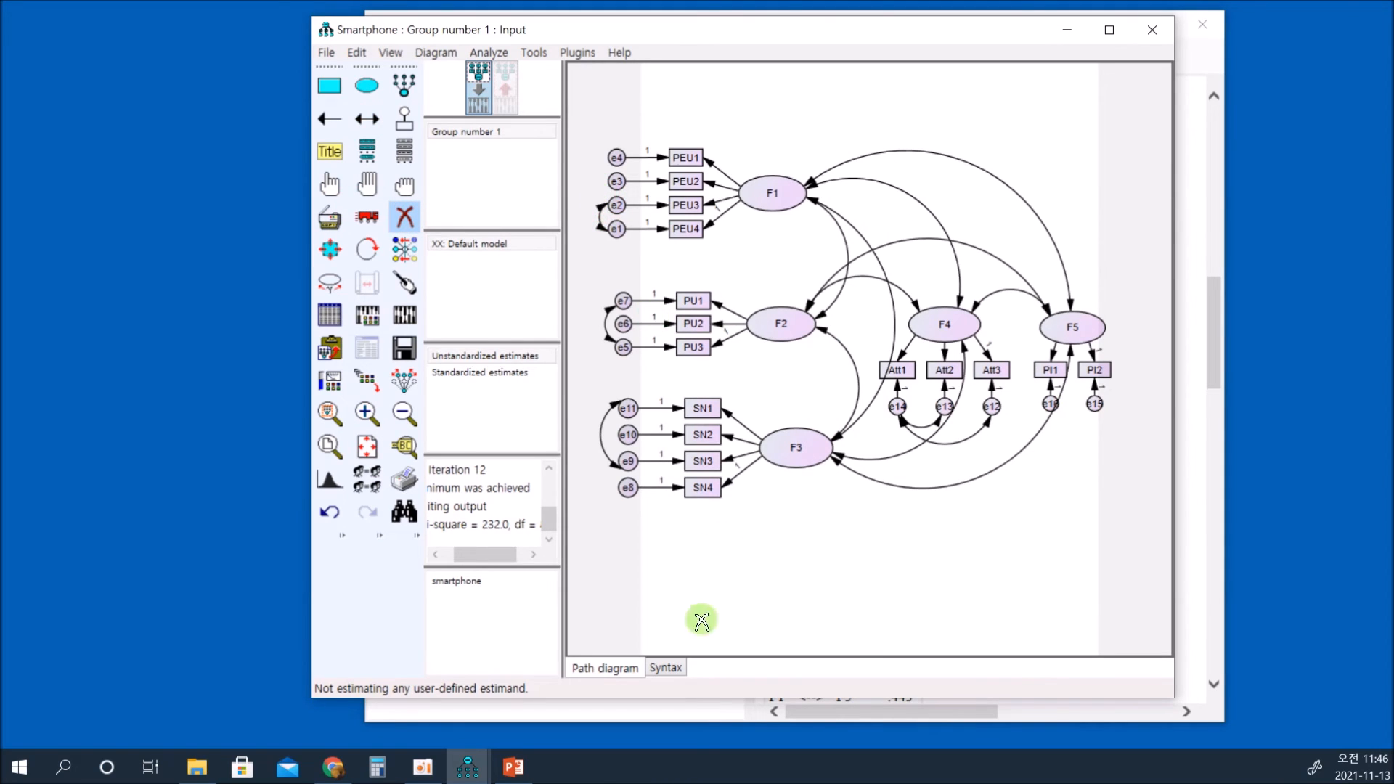
click(405, 319)
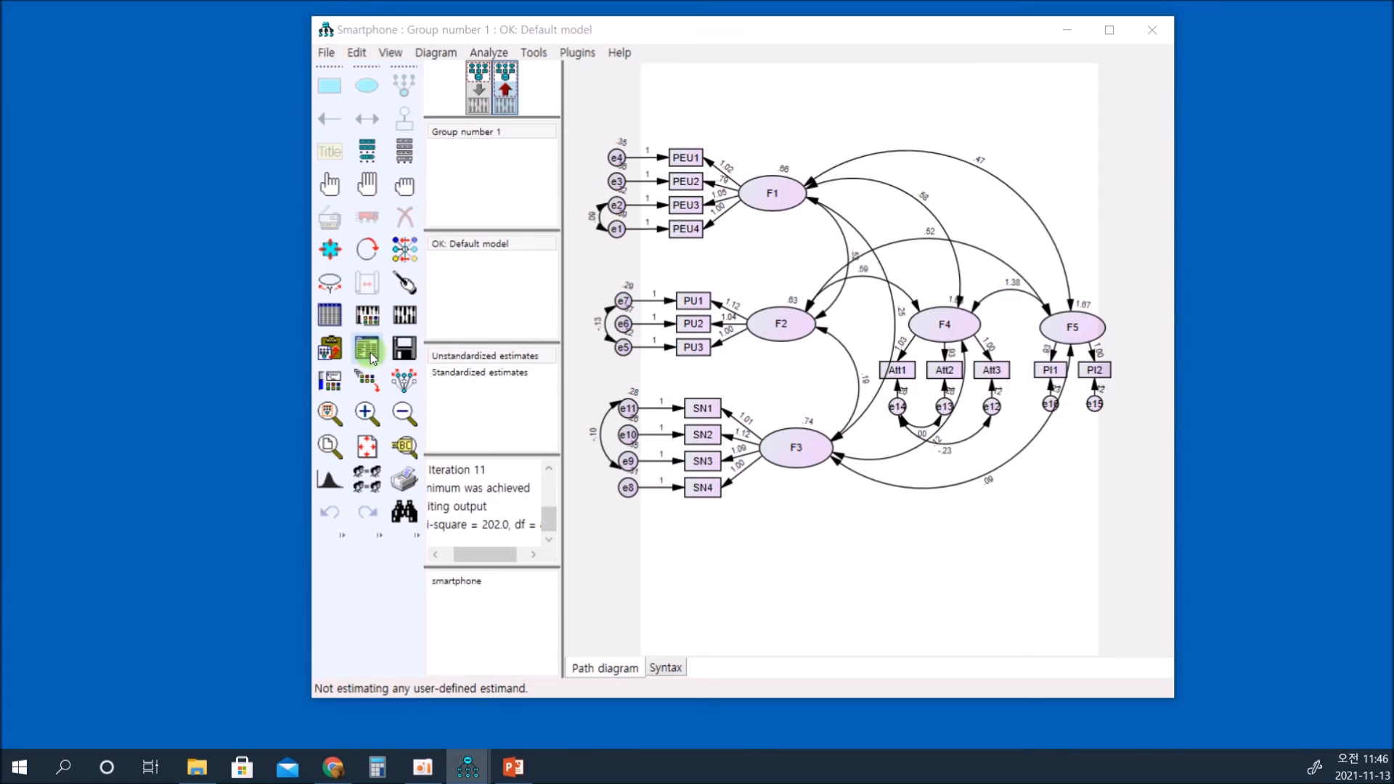
Check CMIN, RMR and GFI for the re-estimated model in the text output and obtain its Standardized RMR.
click(368, 352)
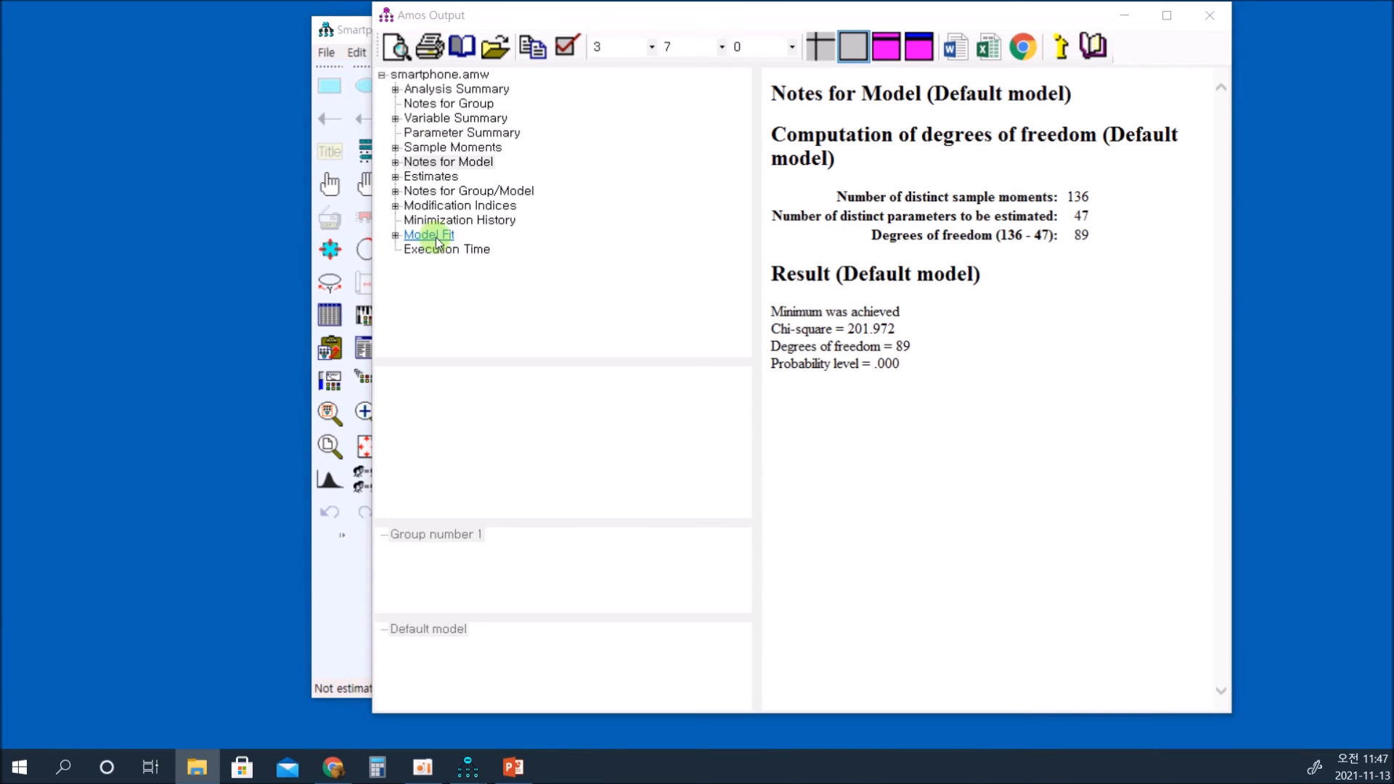
click(445, 235)
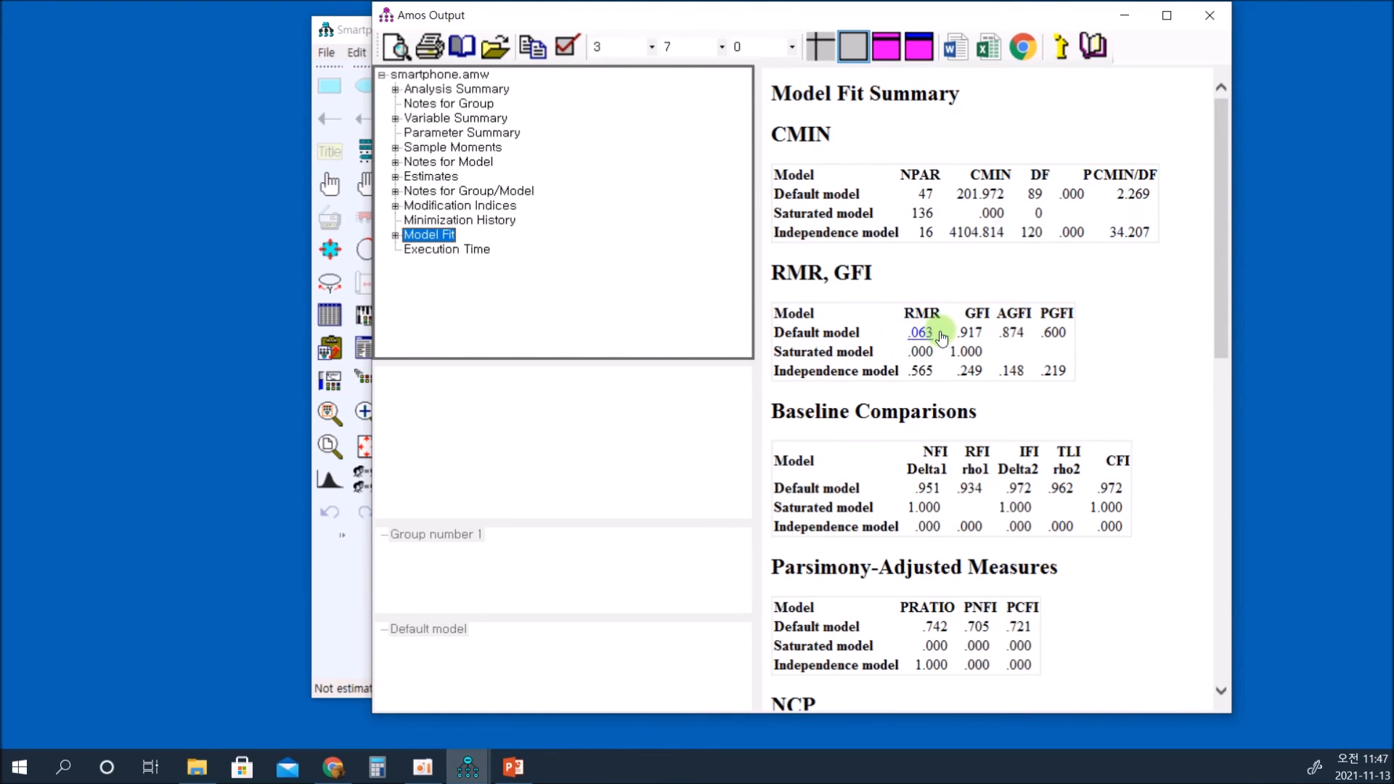
click(343, 572)
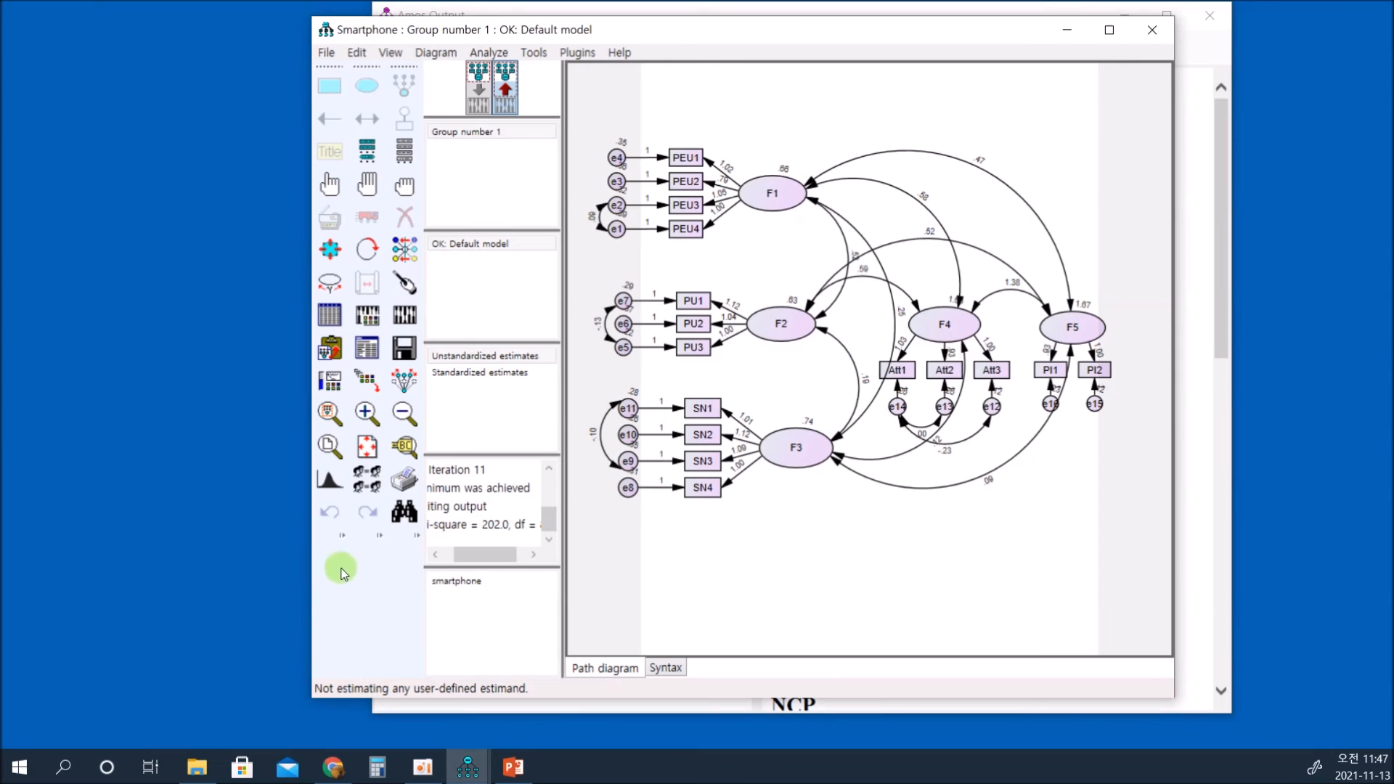
click(577, 53)
click(648, 220)
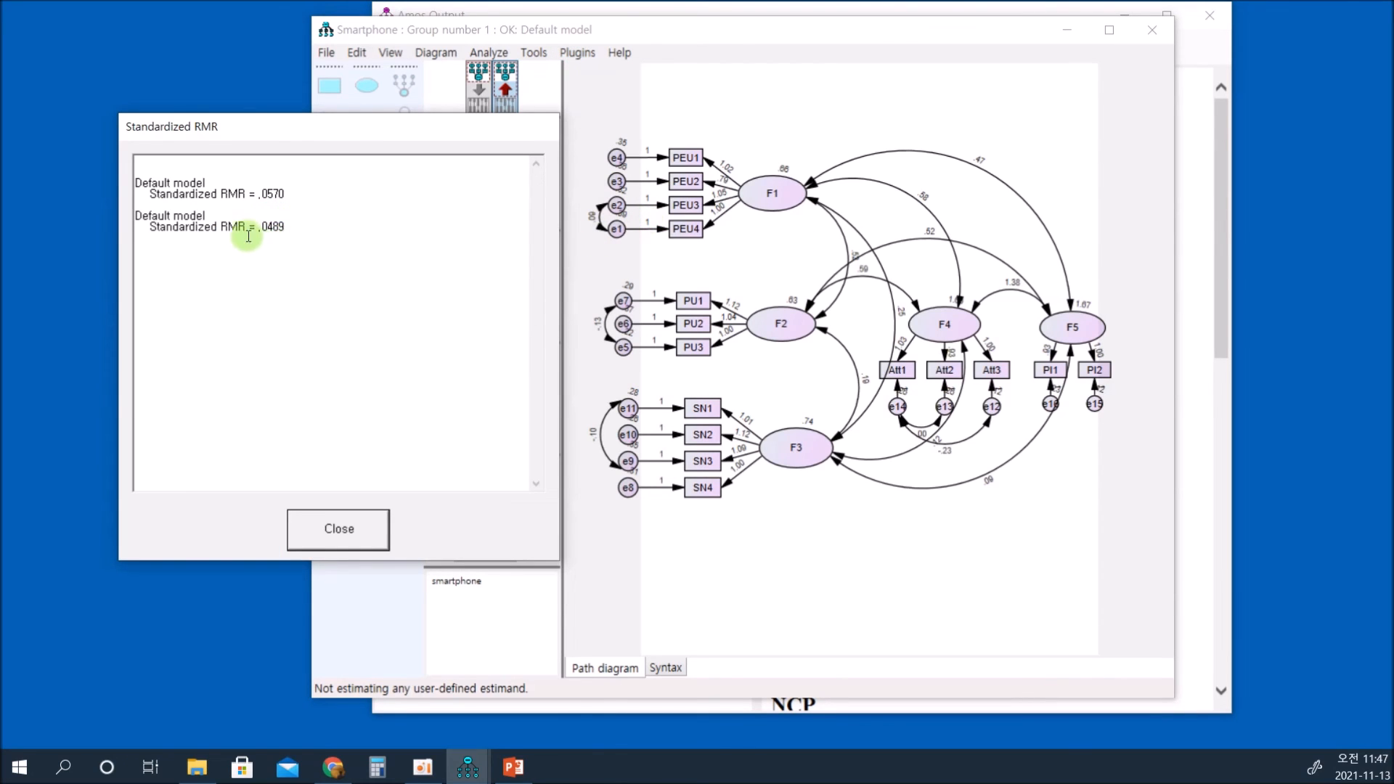
click(338, 529)
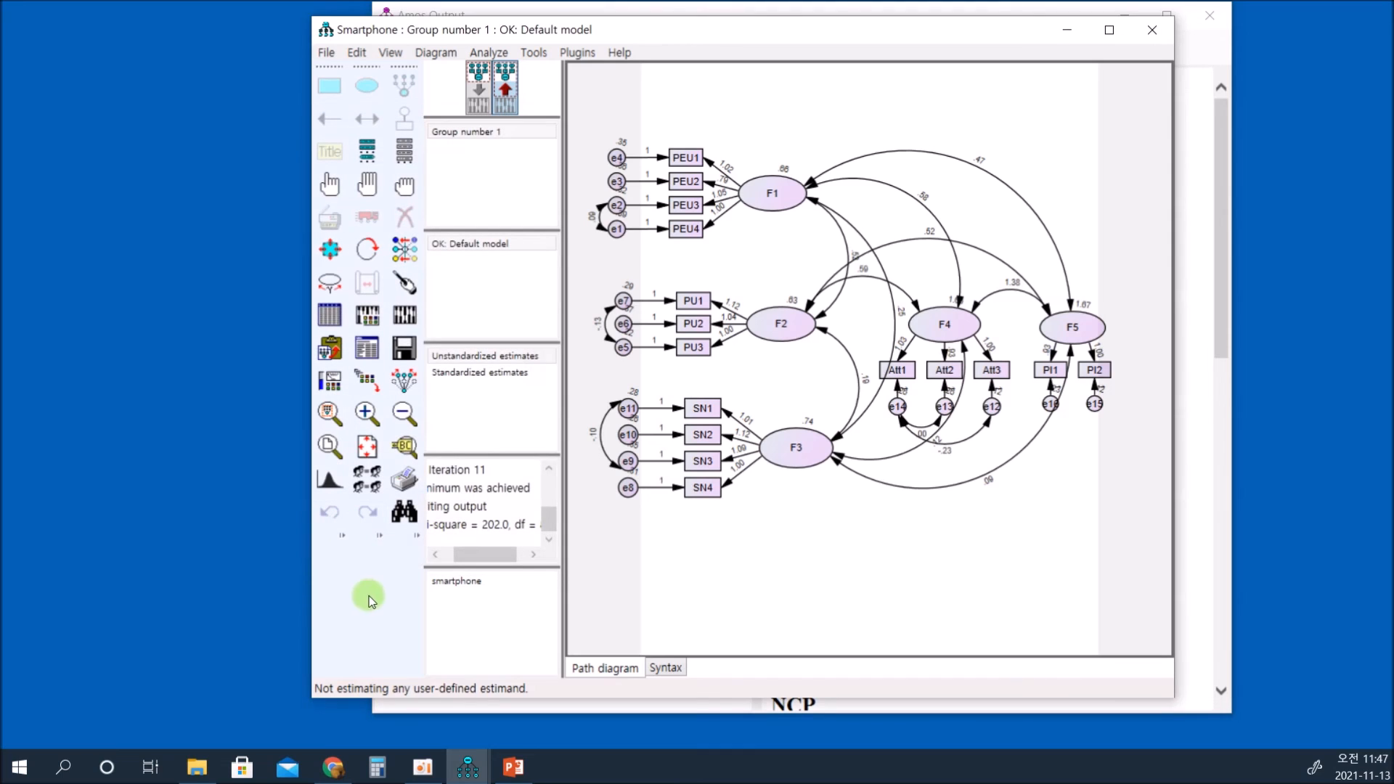
Review the Model Fit measures from CFI to RMSEA, and return the path diagram to its input view.
click(1185, 493)
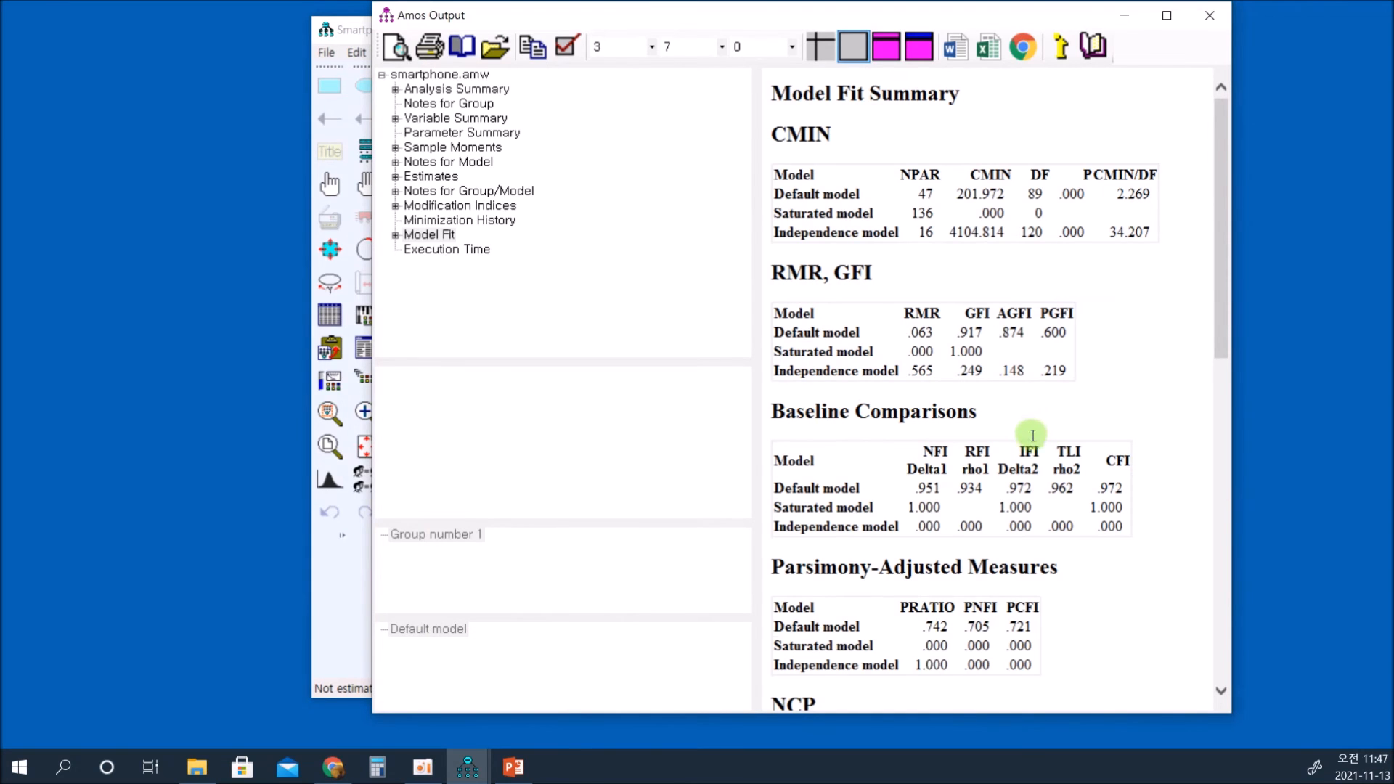
scroll(1031, 433, down, 2)
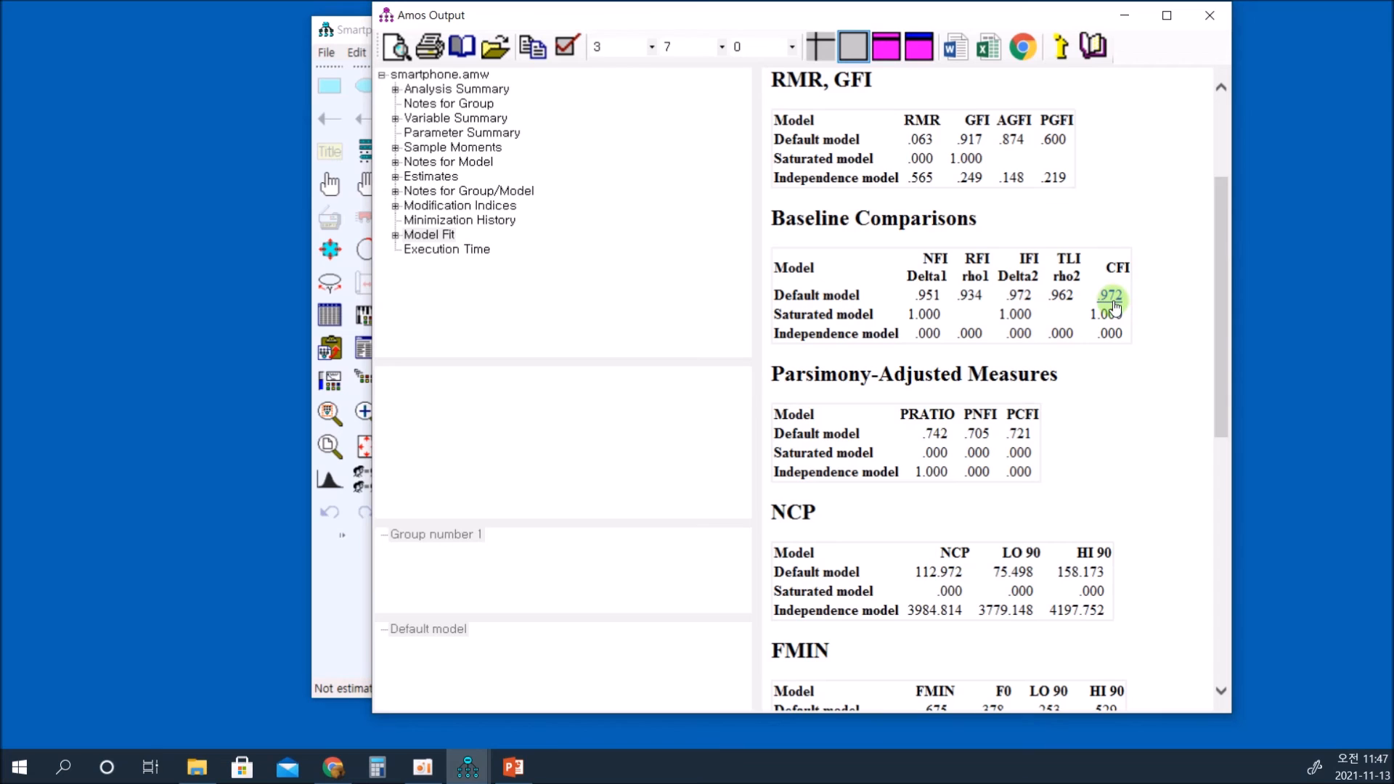
scroll(1074, 432, down, 4)
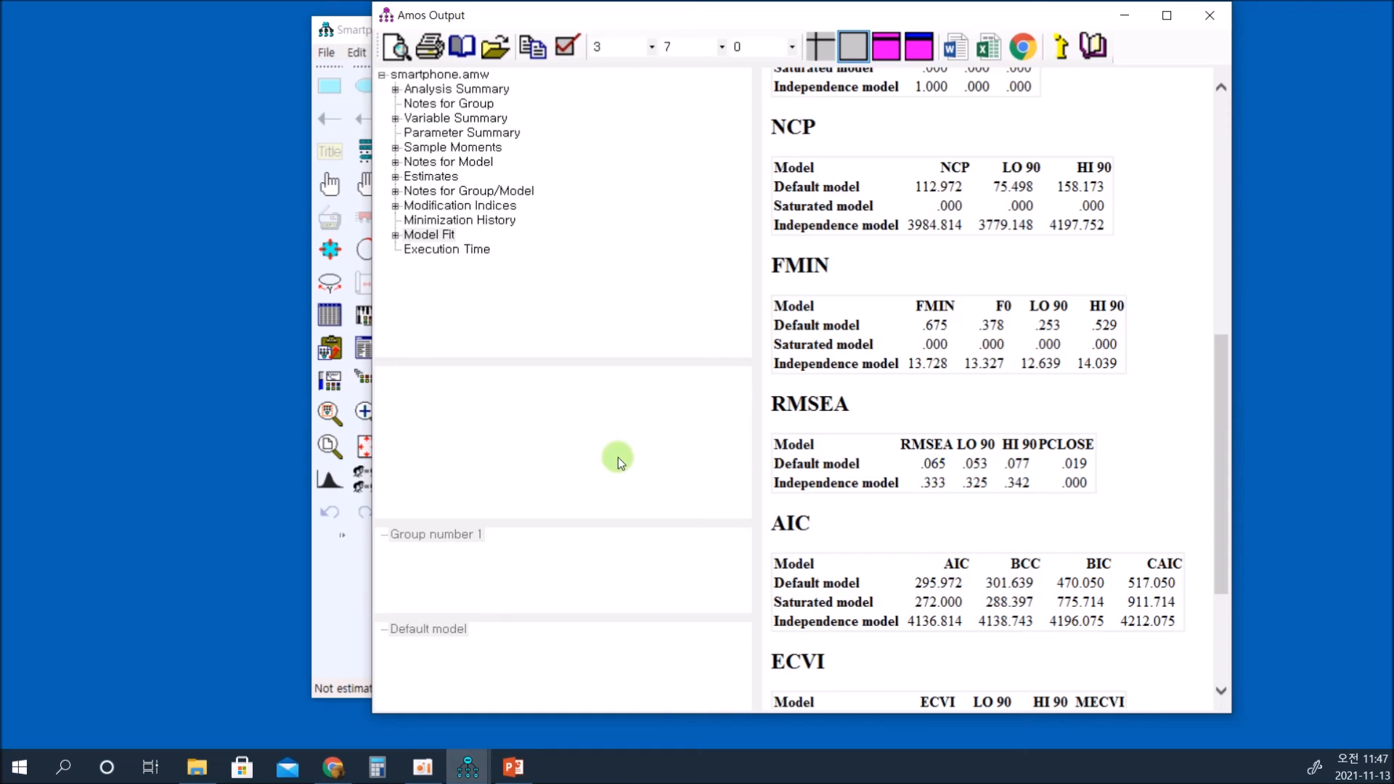
click(341, 617)
click(477, 83)
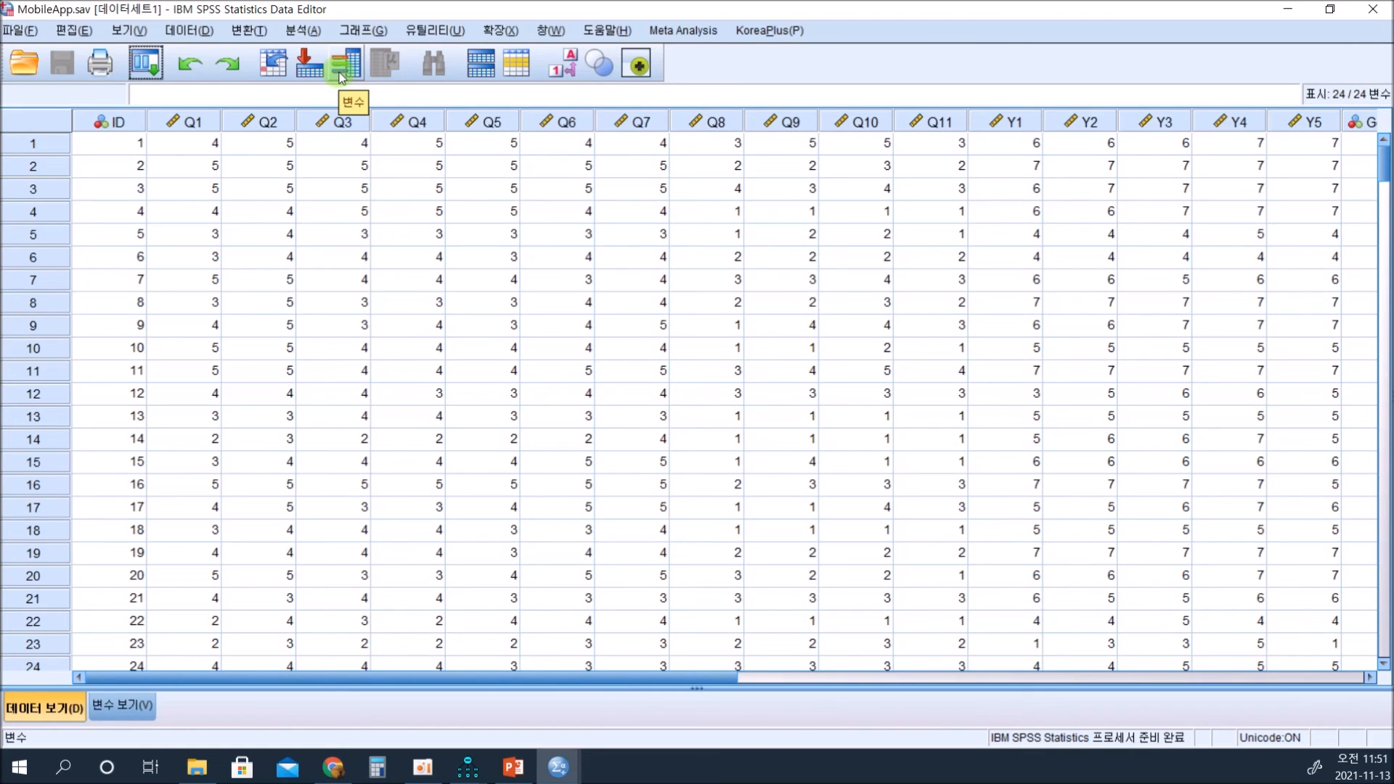
In SPSS Statistics, set up a reliability analysis with PEU1, PEU2, PEU3 and PEU4 as the items.
click(314, 33)
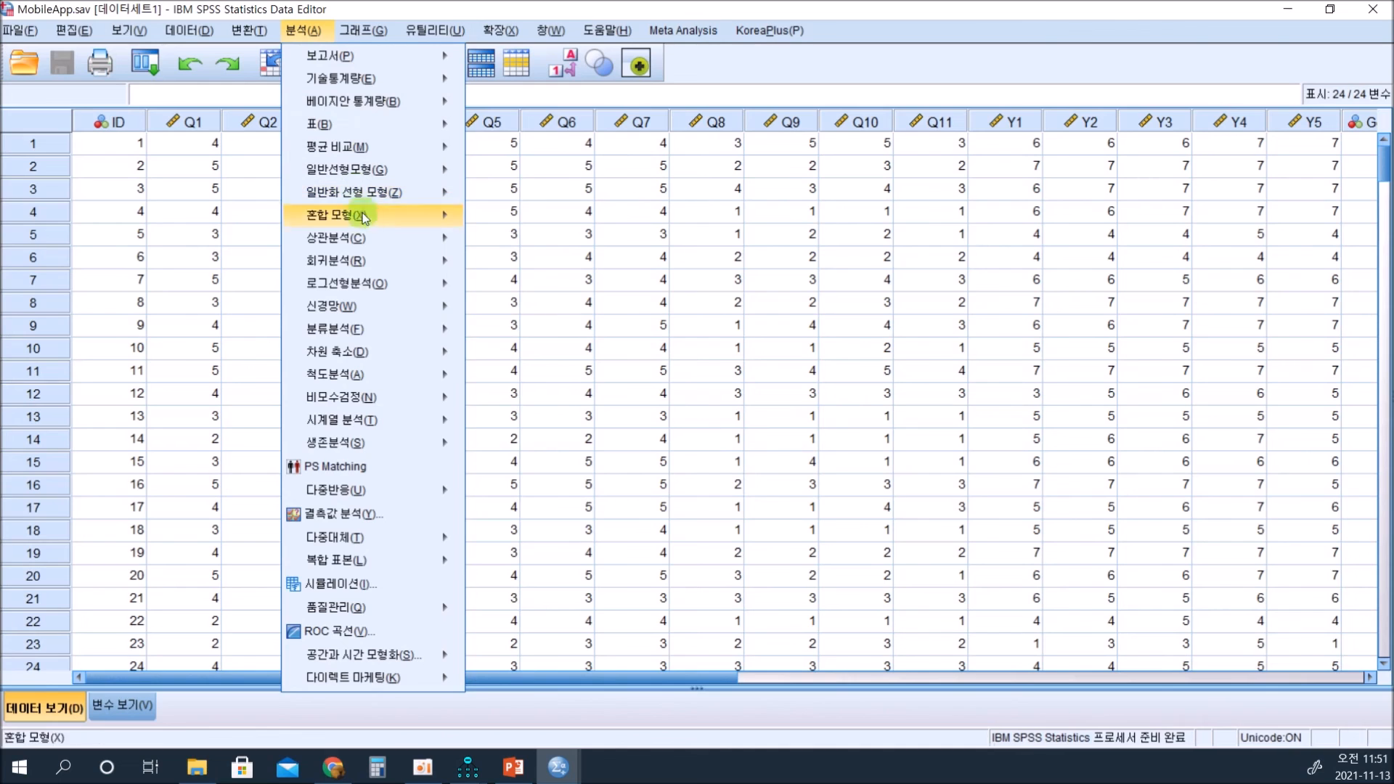
mouse_move(434, 381)
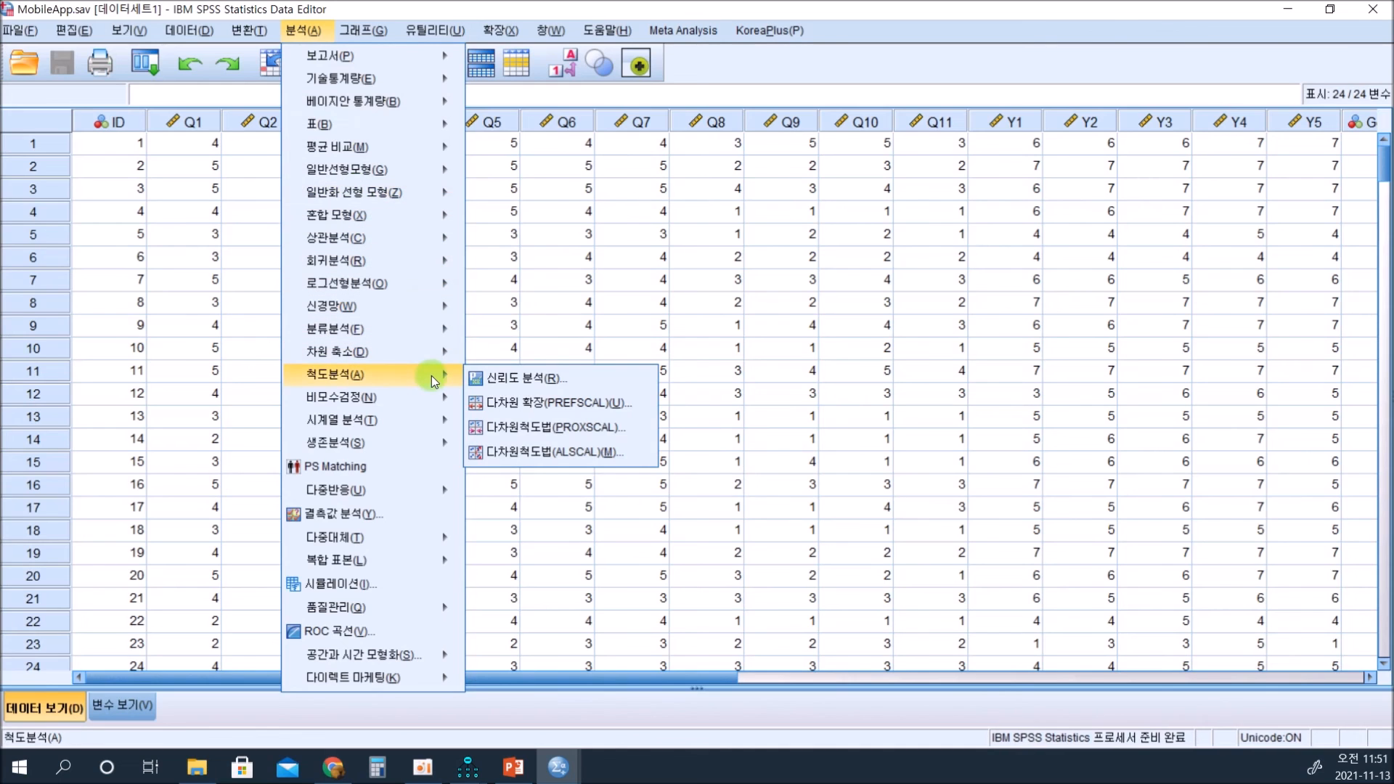
click(510, 379)
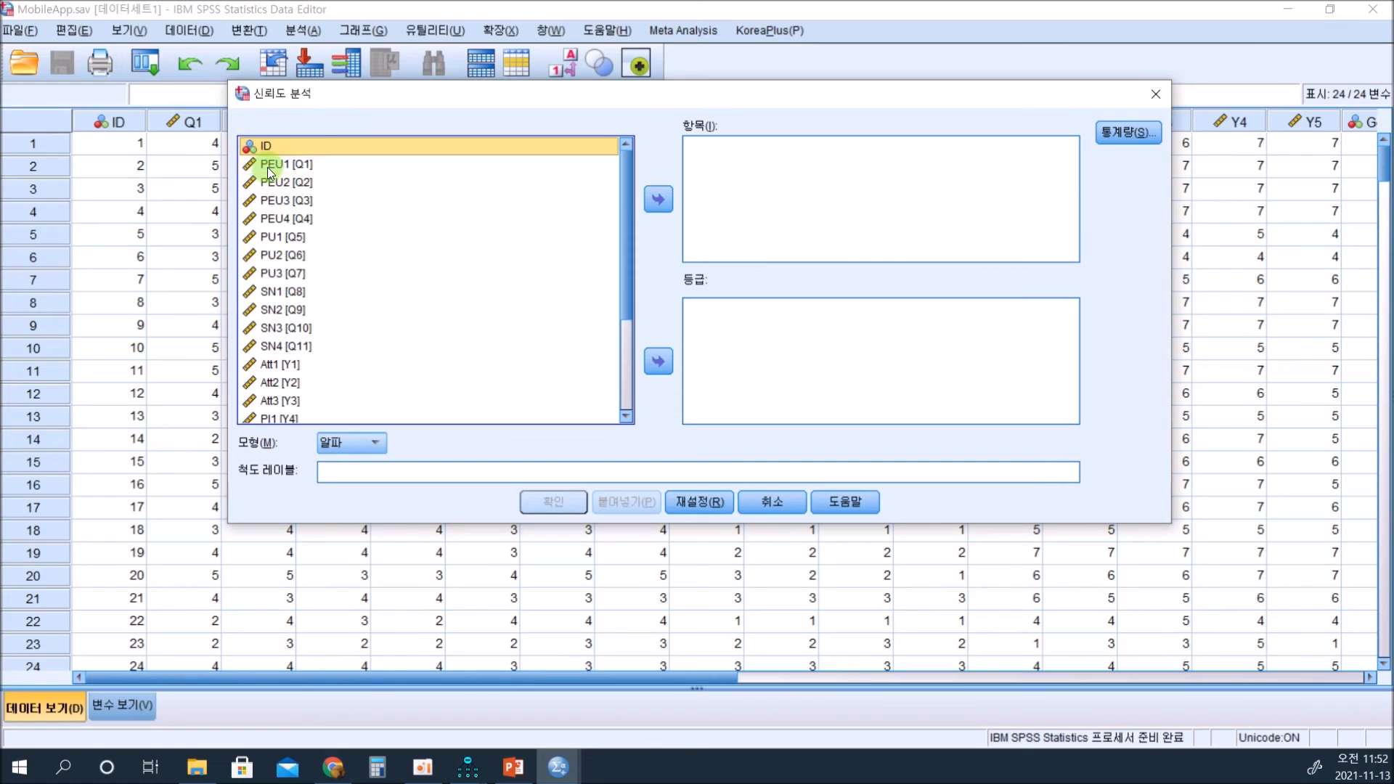
click(267, 167)
shift+click(279, 220)
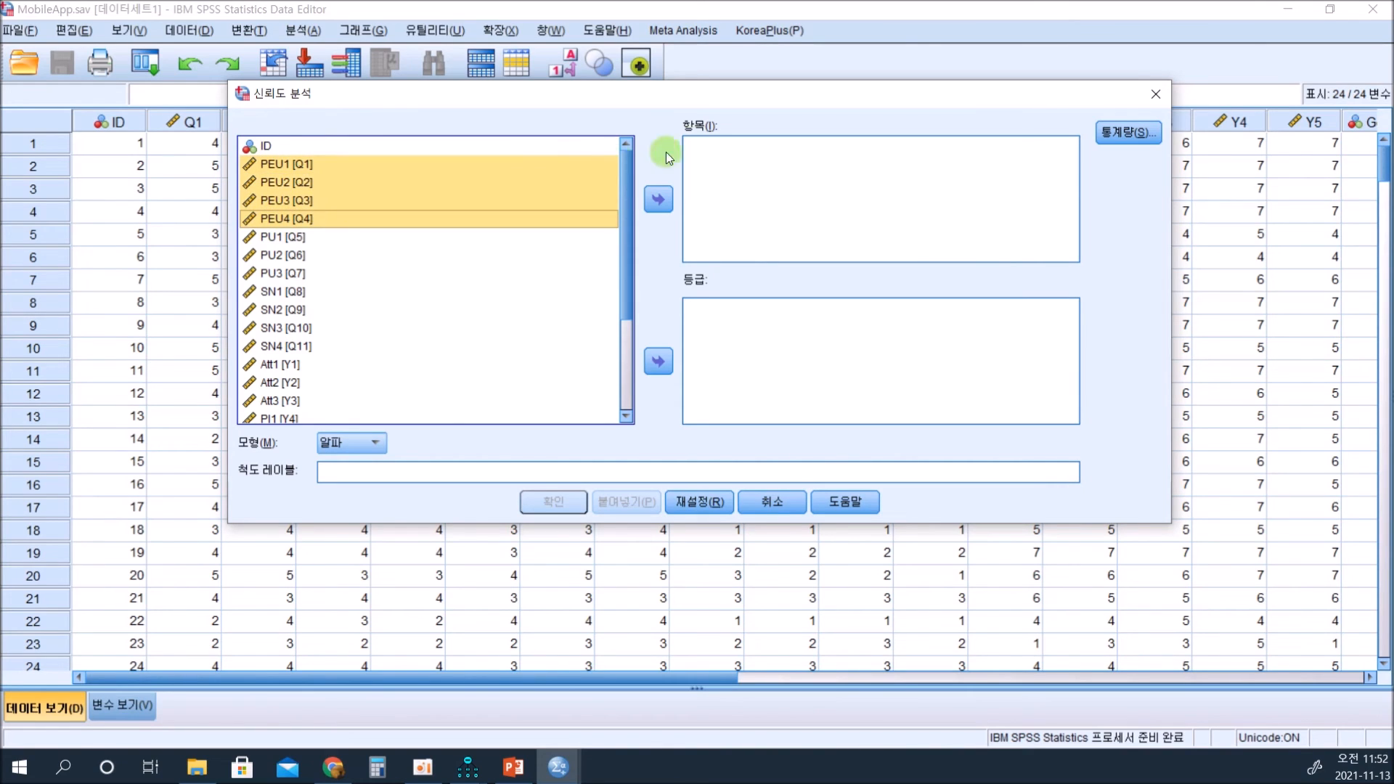
click(658, 199)
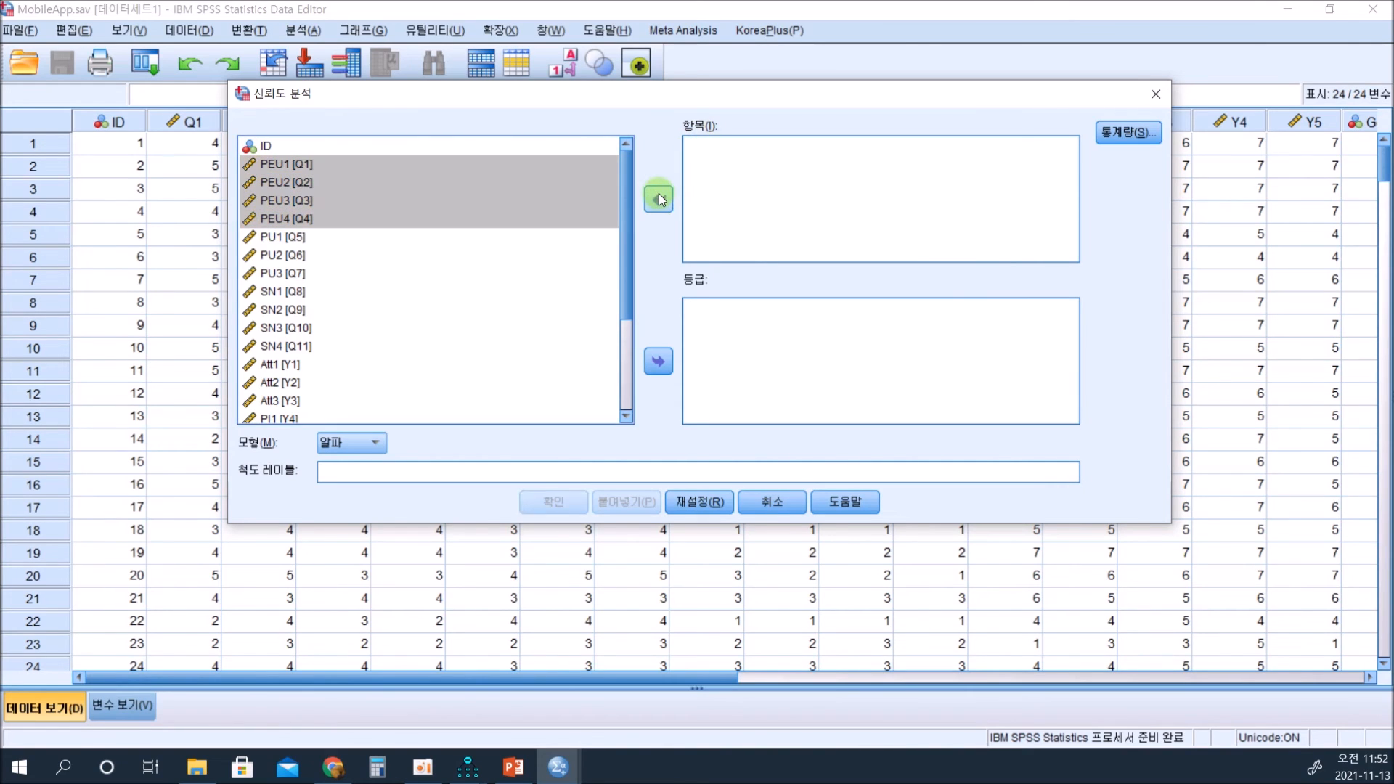
Request item descriptives and scale-if-item-deleted statistics, and run the reliability analysis.
click(1127, 132)
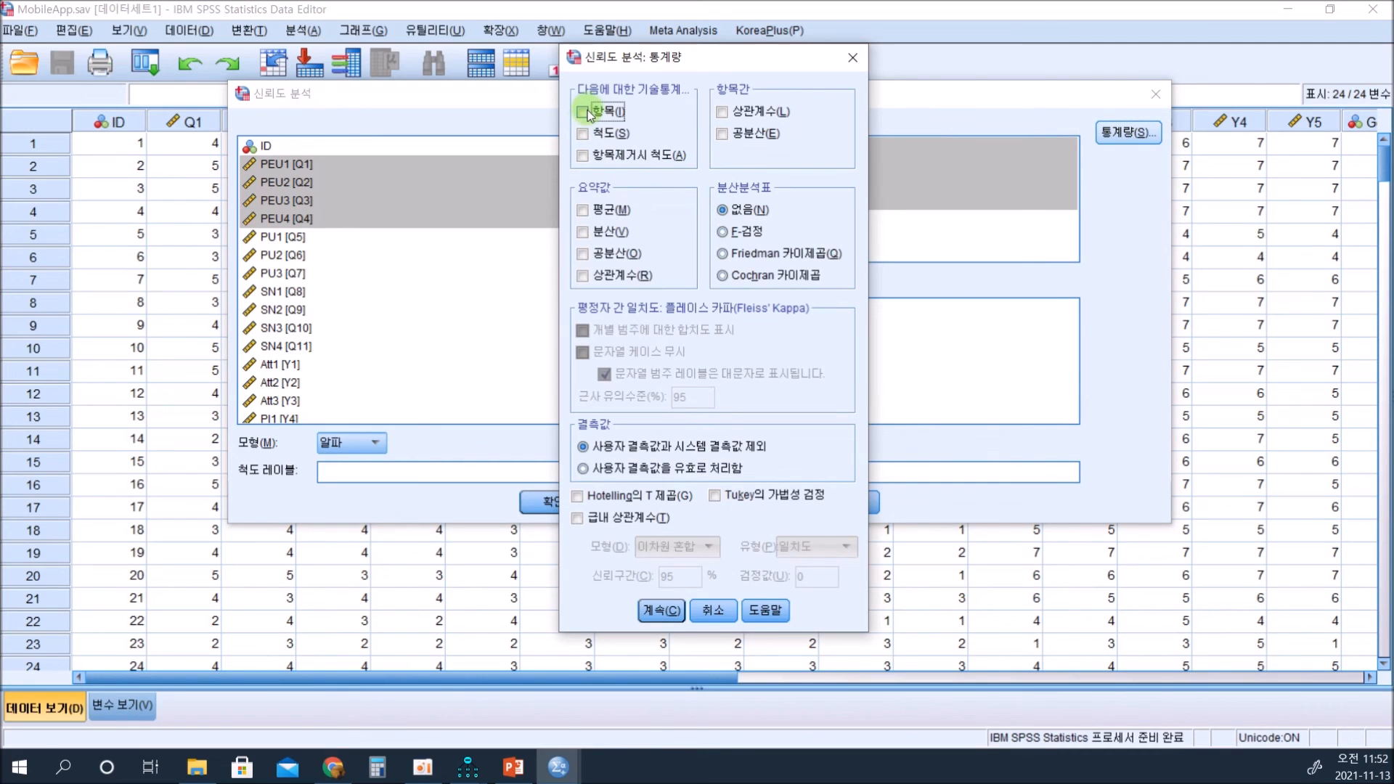
click(584, 157)
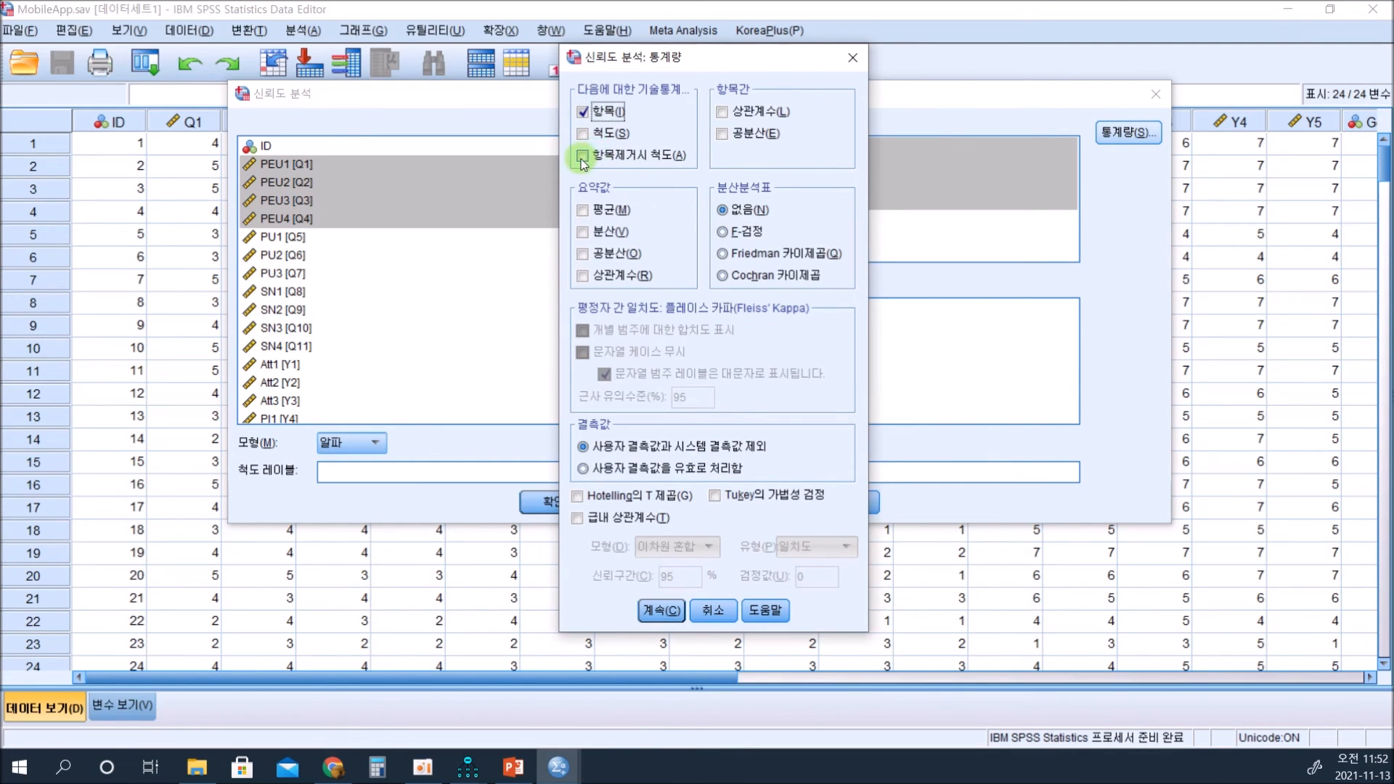
click(654, 610)
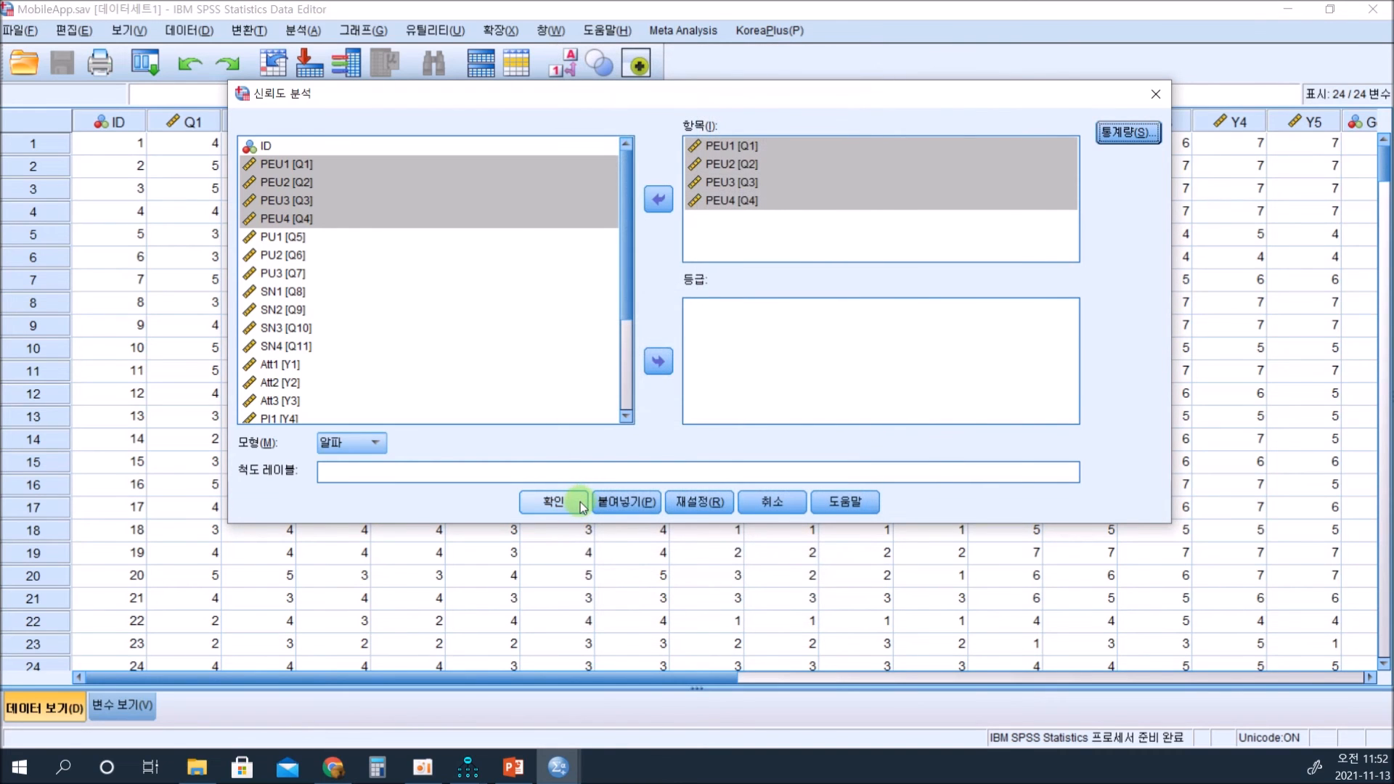
click(578, 503)
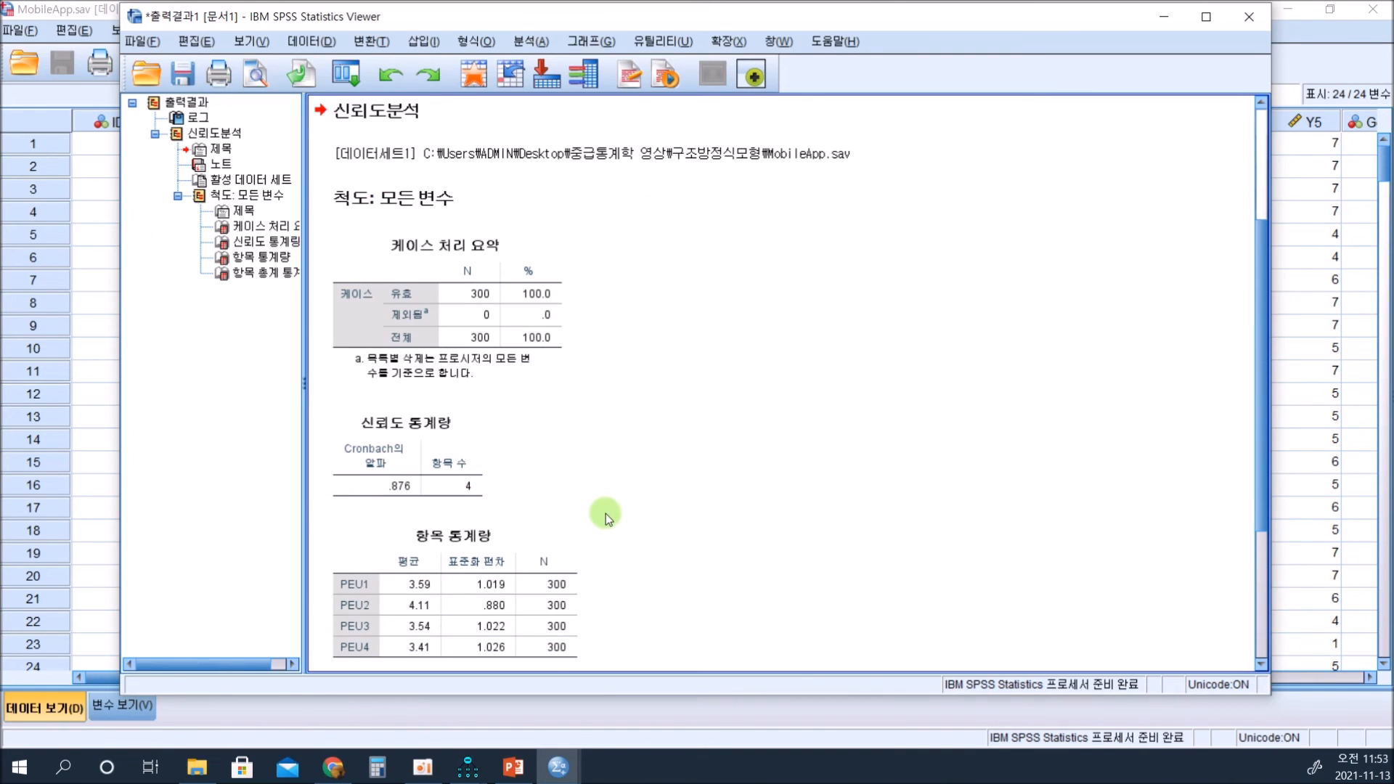
Review Cronbach's alpha, the item statistics and the item-total statistics for the PEU items.
scroll(559, 475, down, 1)
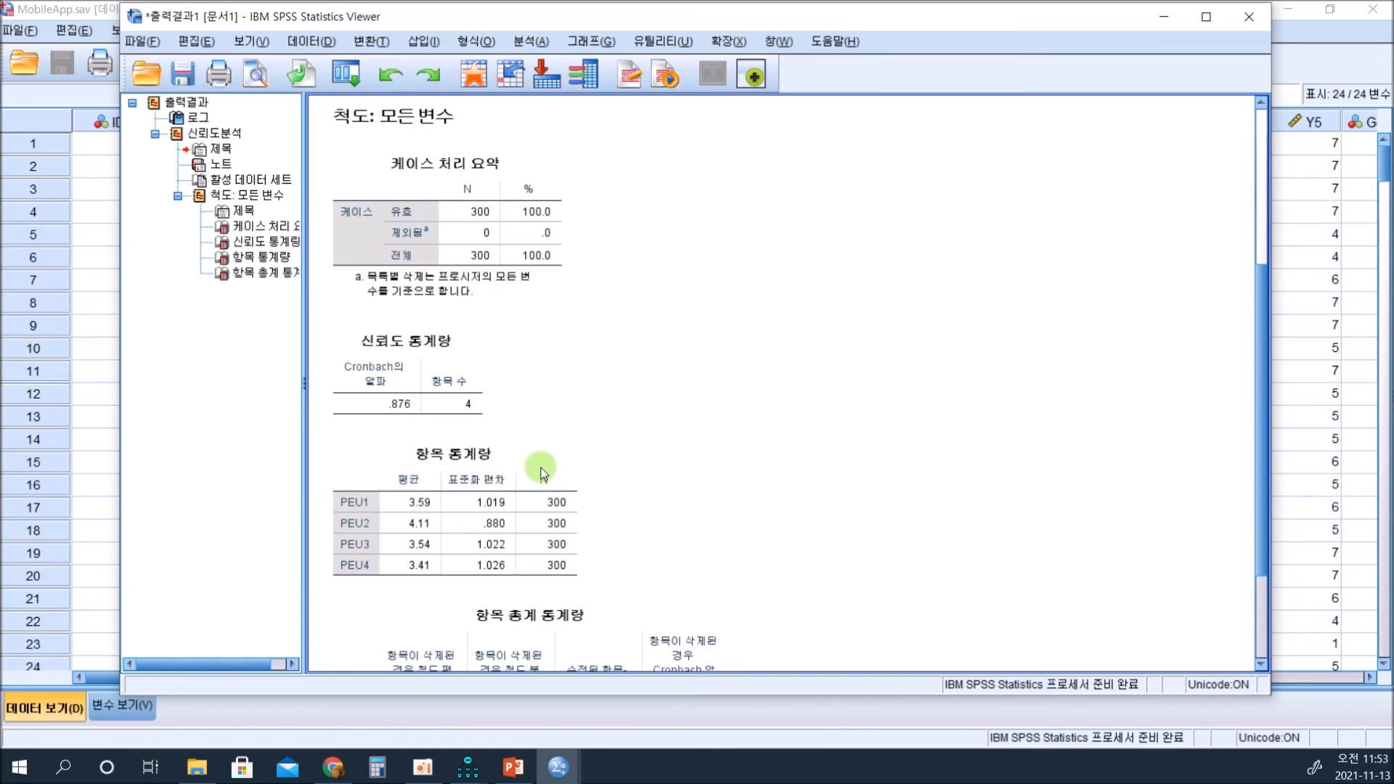
scroll(561, 408, down, 1)
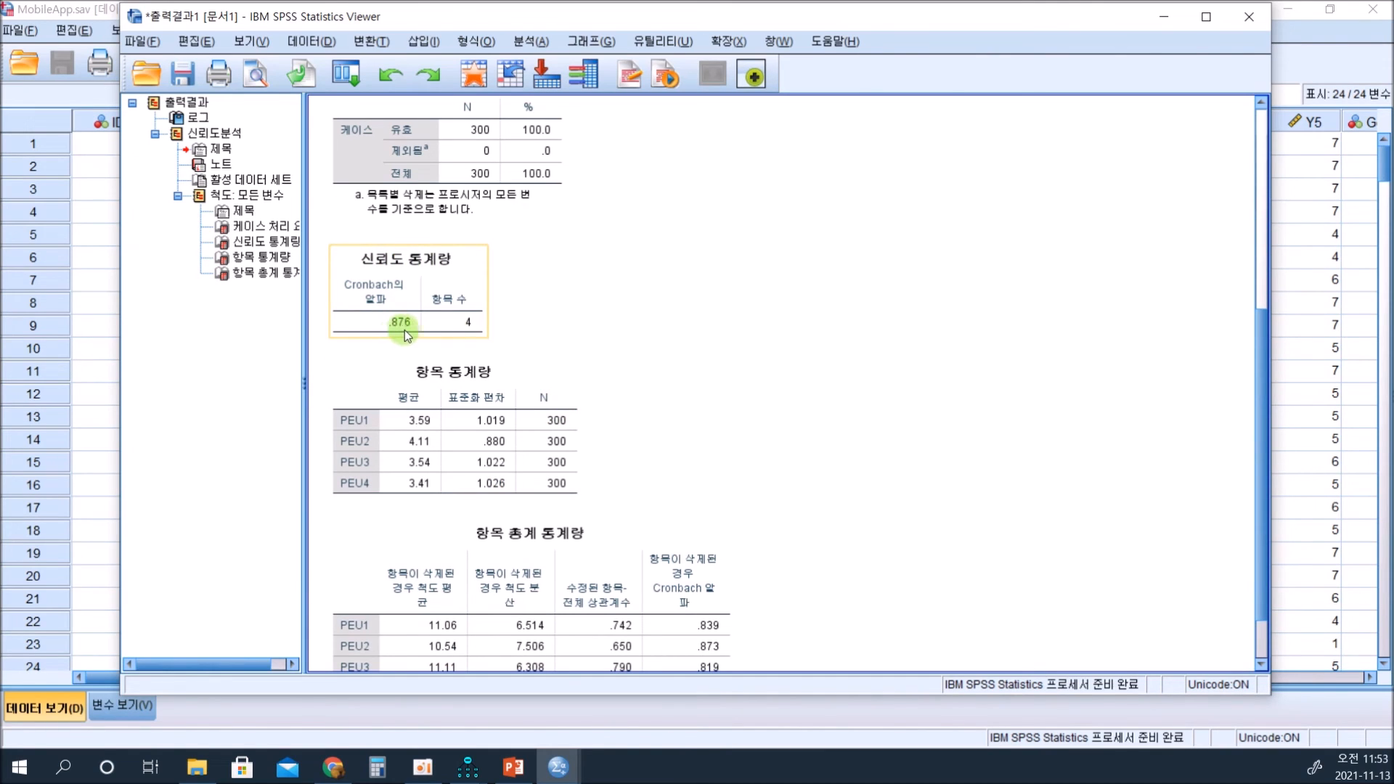
click(570, 355)
scroll(653, 377, down, 2)
click(356, 351)
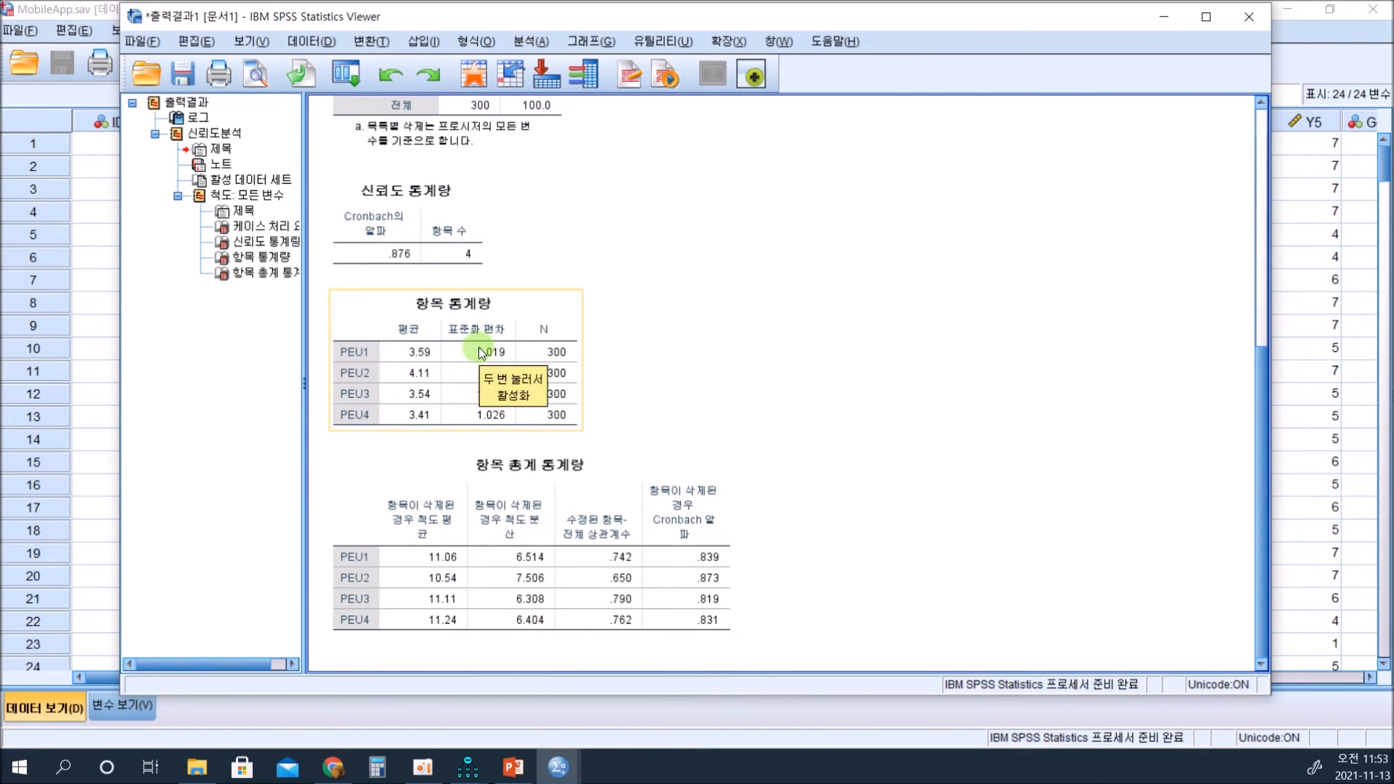
click(650, 347)
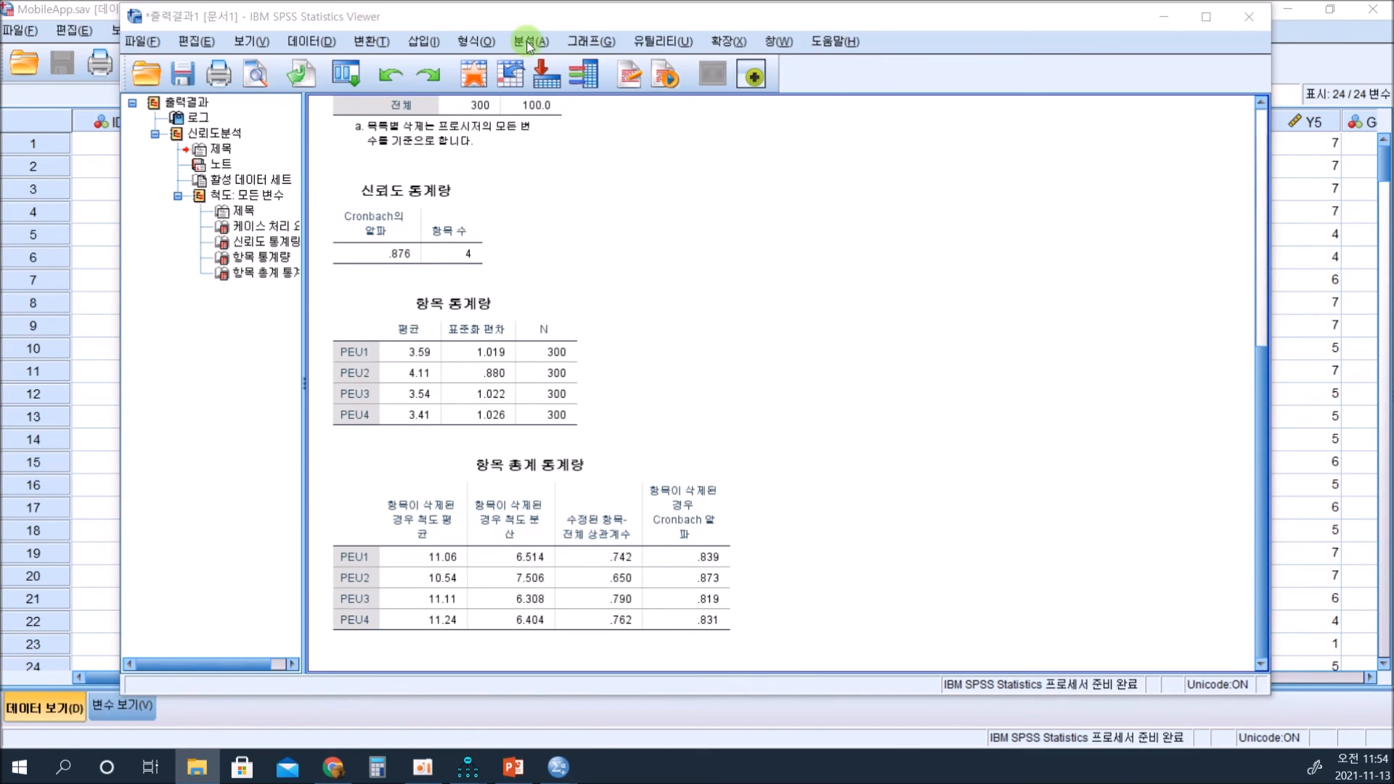
Reopen the reliability analysis and remove PEU1 to PEU4 from its items.
click(530, 42)
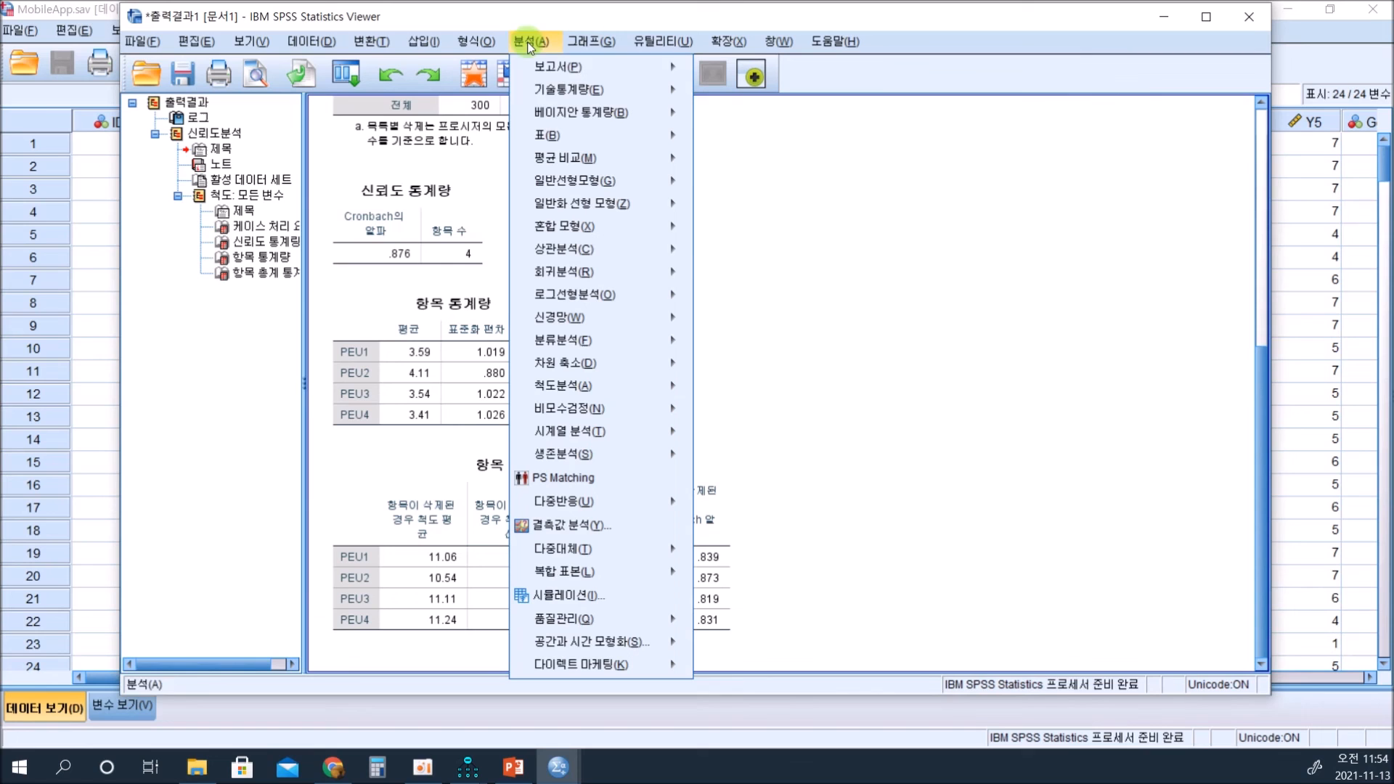
mouse_move(635, 376)
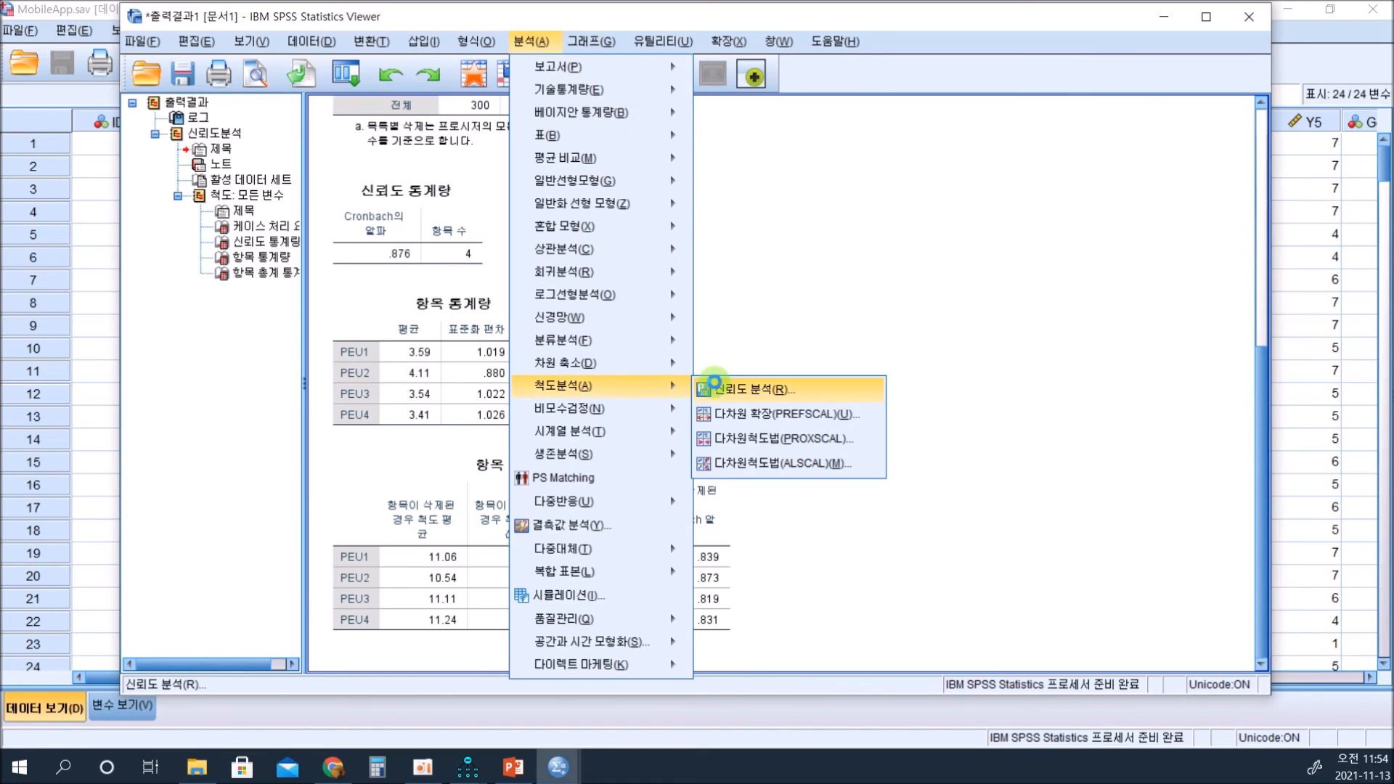
click(721, 388)
click(731, 145)
shift+click(731, 201)
click(657, 198)
Run the reliability analysis on PU1, PU2 and PU3 and look through its output.
click(279, 237)
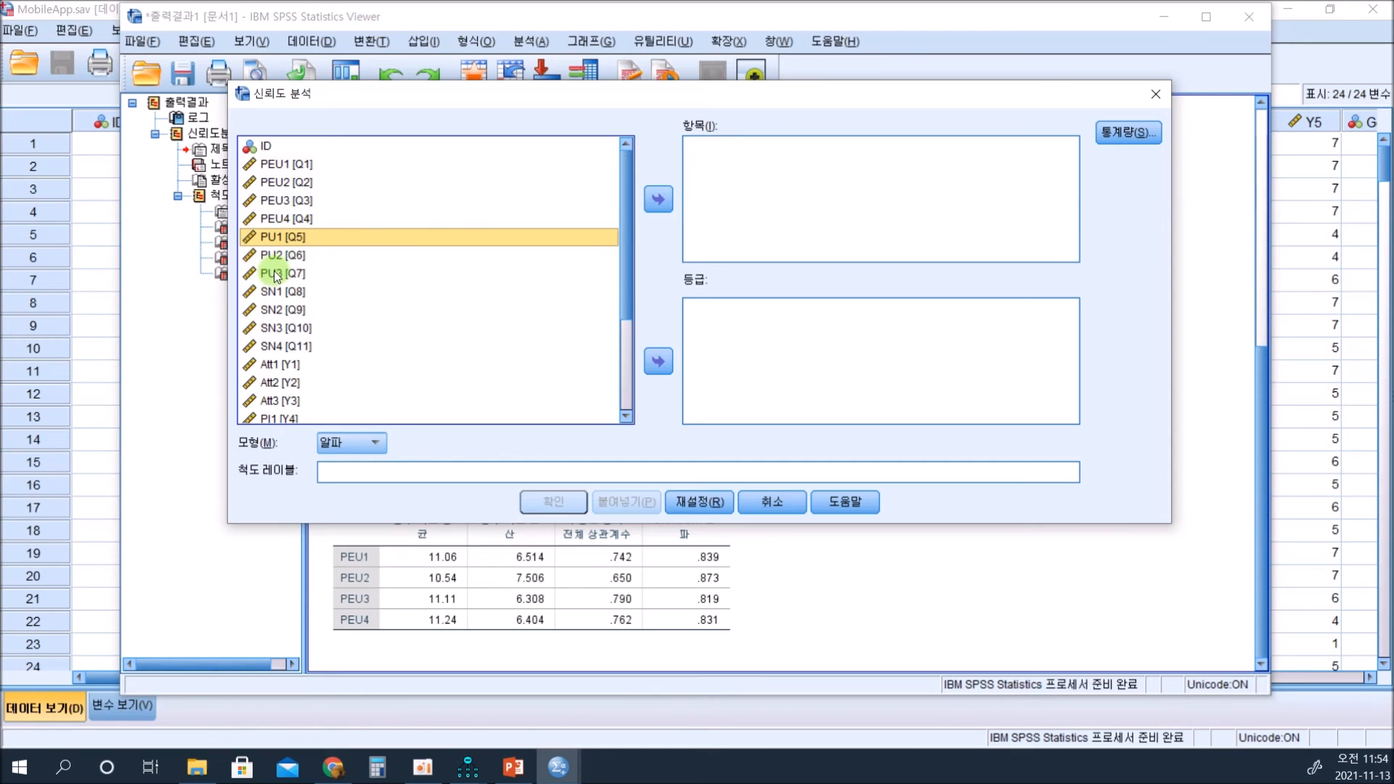
shift+click(418, 269)
click(656, 207)
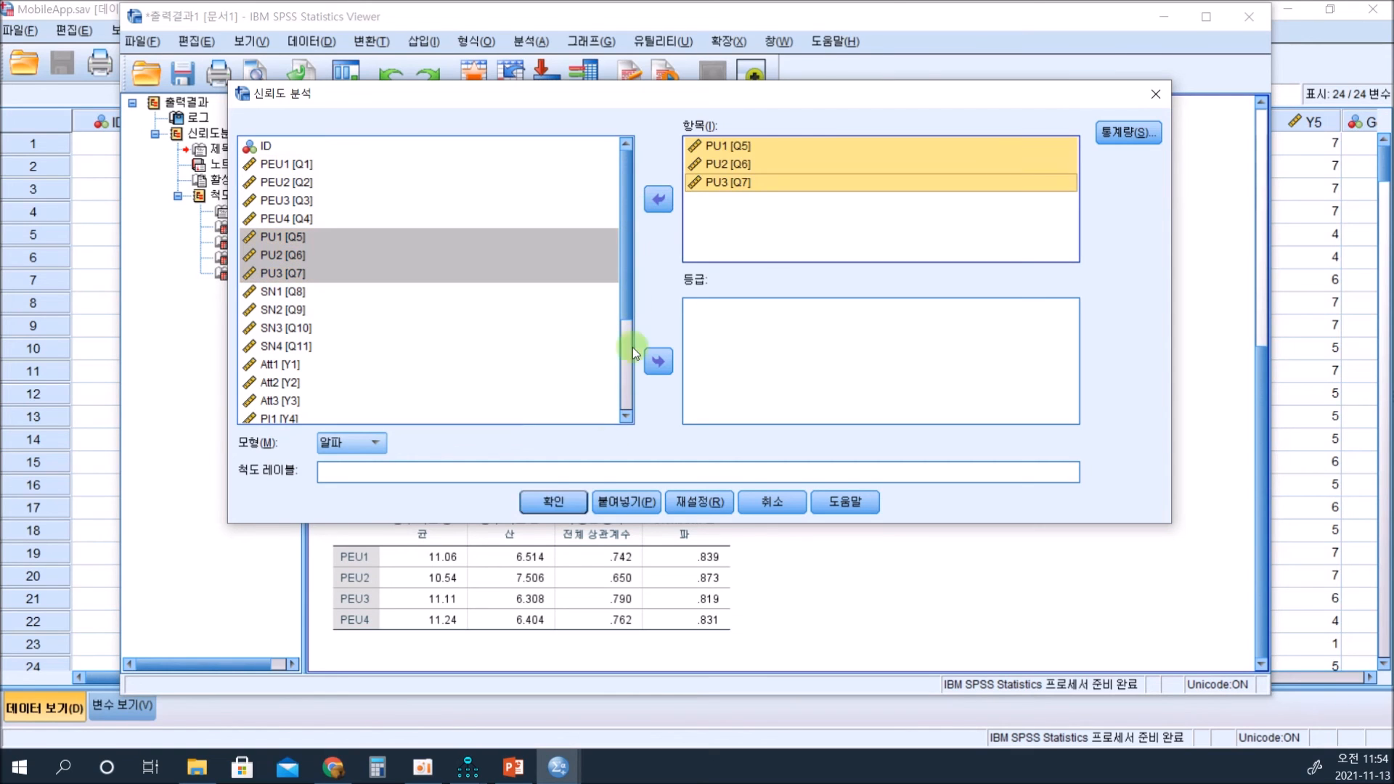
click(553, 501)
scroll(710, 459, down, 3)
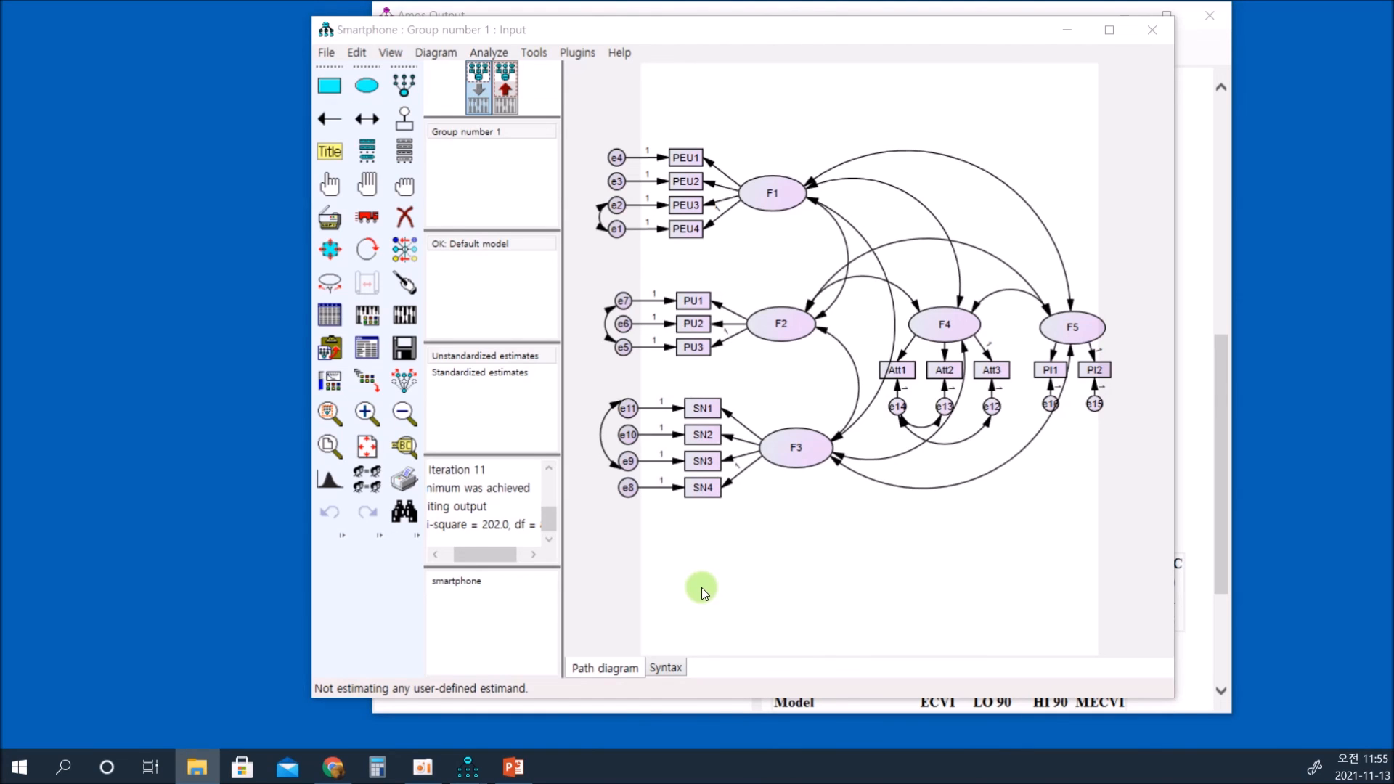
Back in Amos, run the Validity and Reliability Test plugin on the measurement model.
click(590, 52)
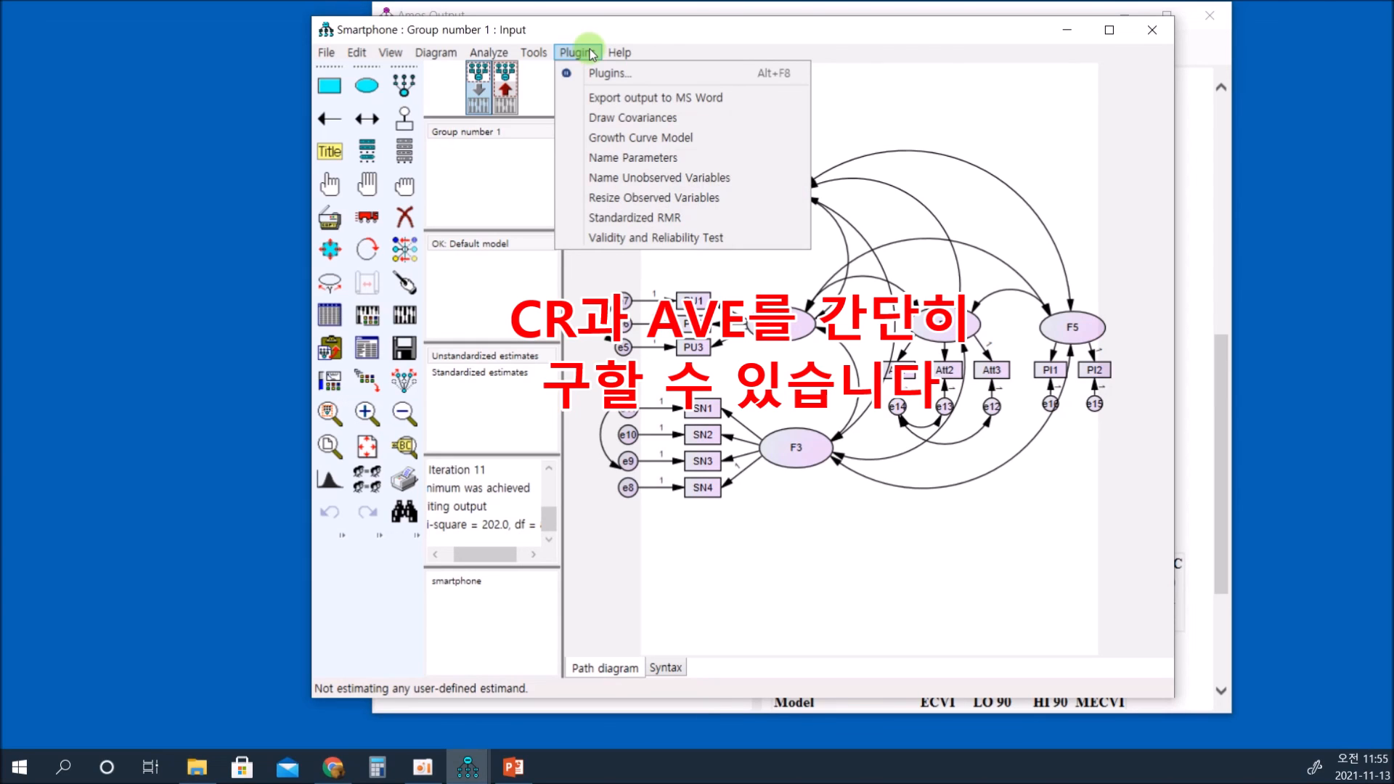
click(620, 241)
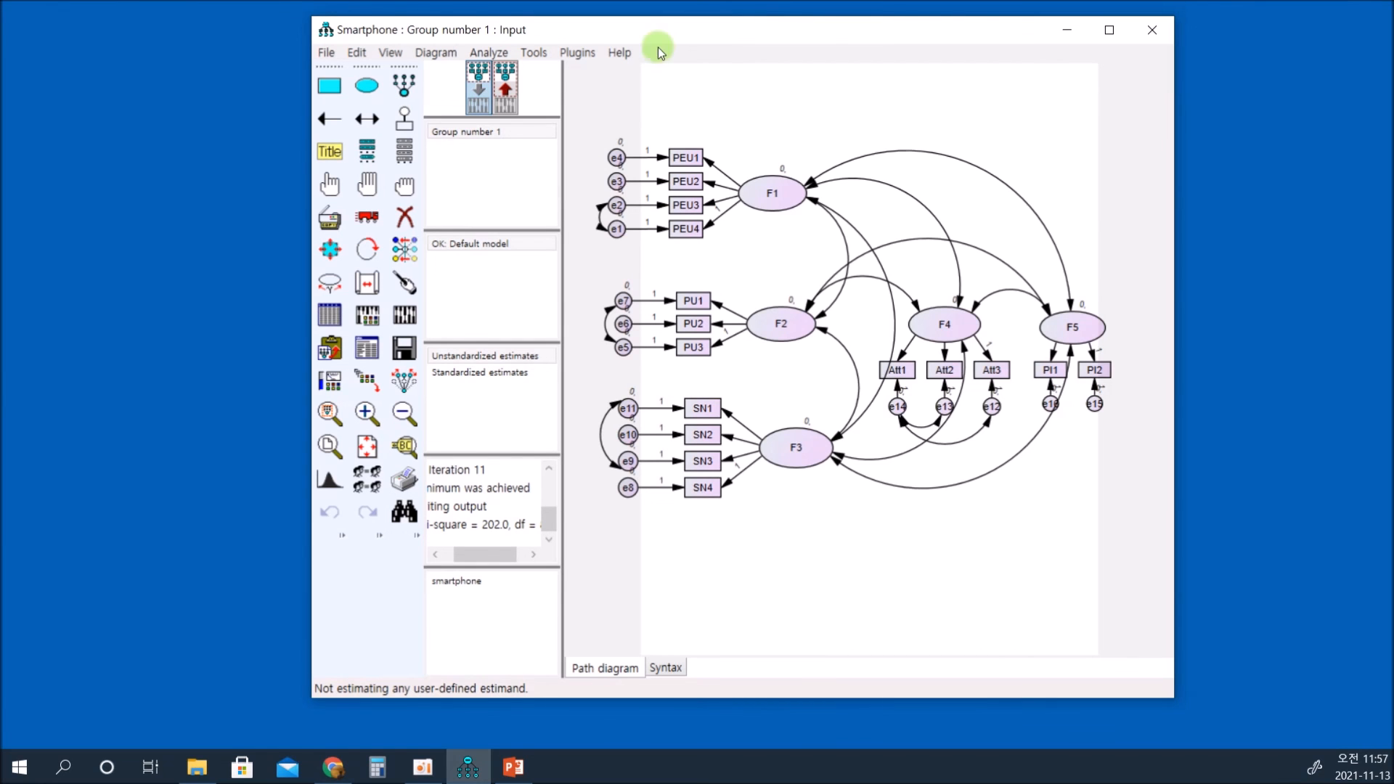
Switch to Chrome, open Gaskination's StatWiki from the Google search results and skim its main page.
click(575, 54)
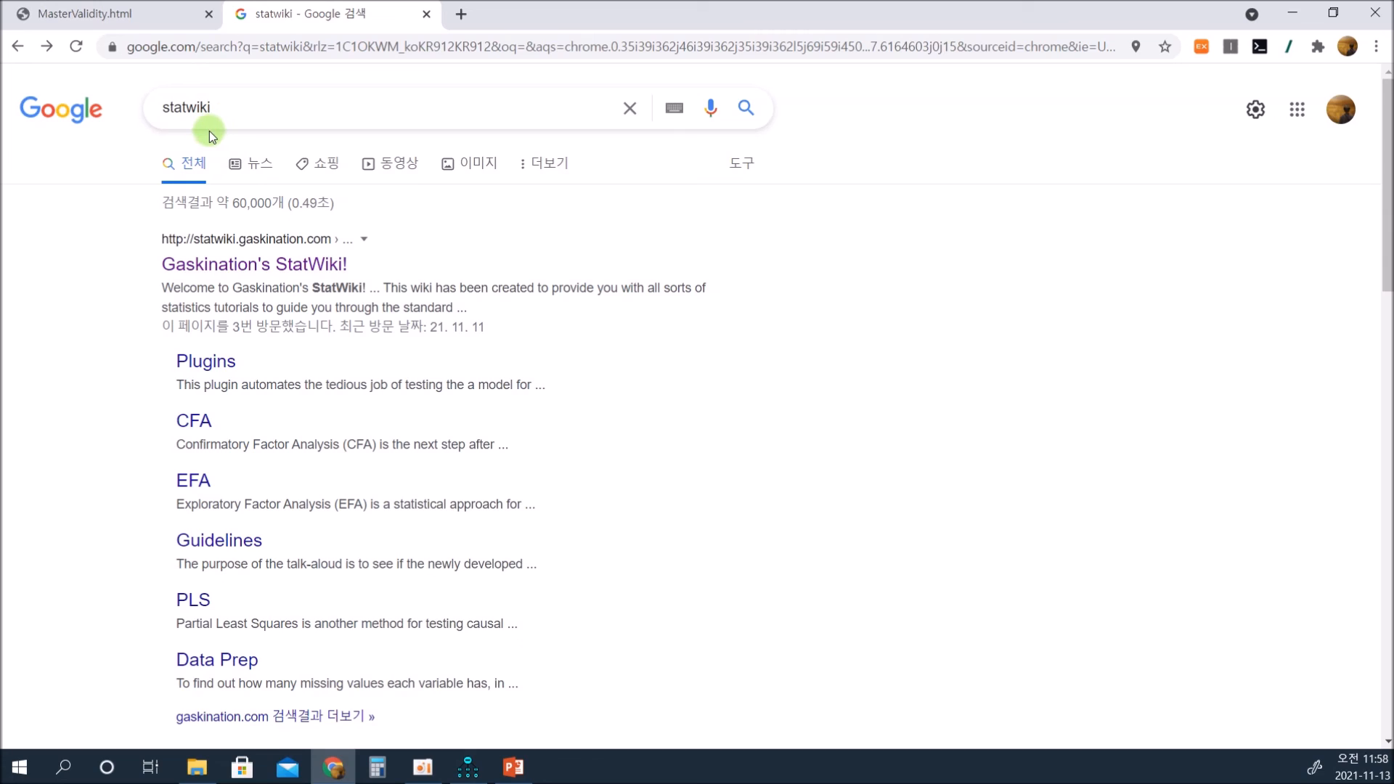
click(238, 268)
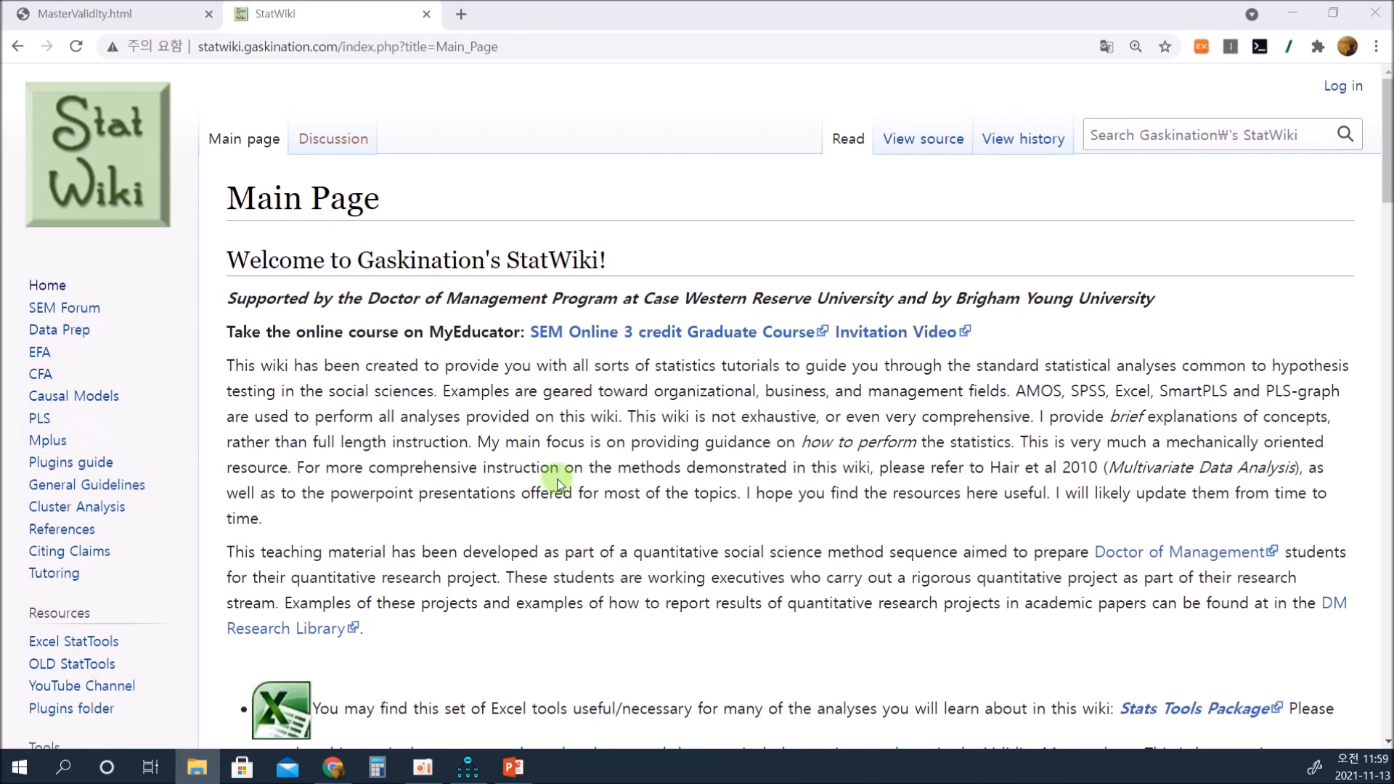
scroll(572, 467, down, 3)
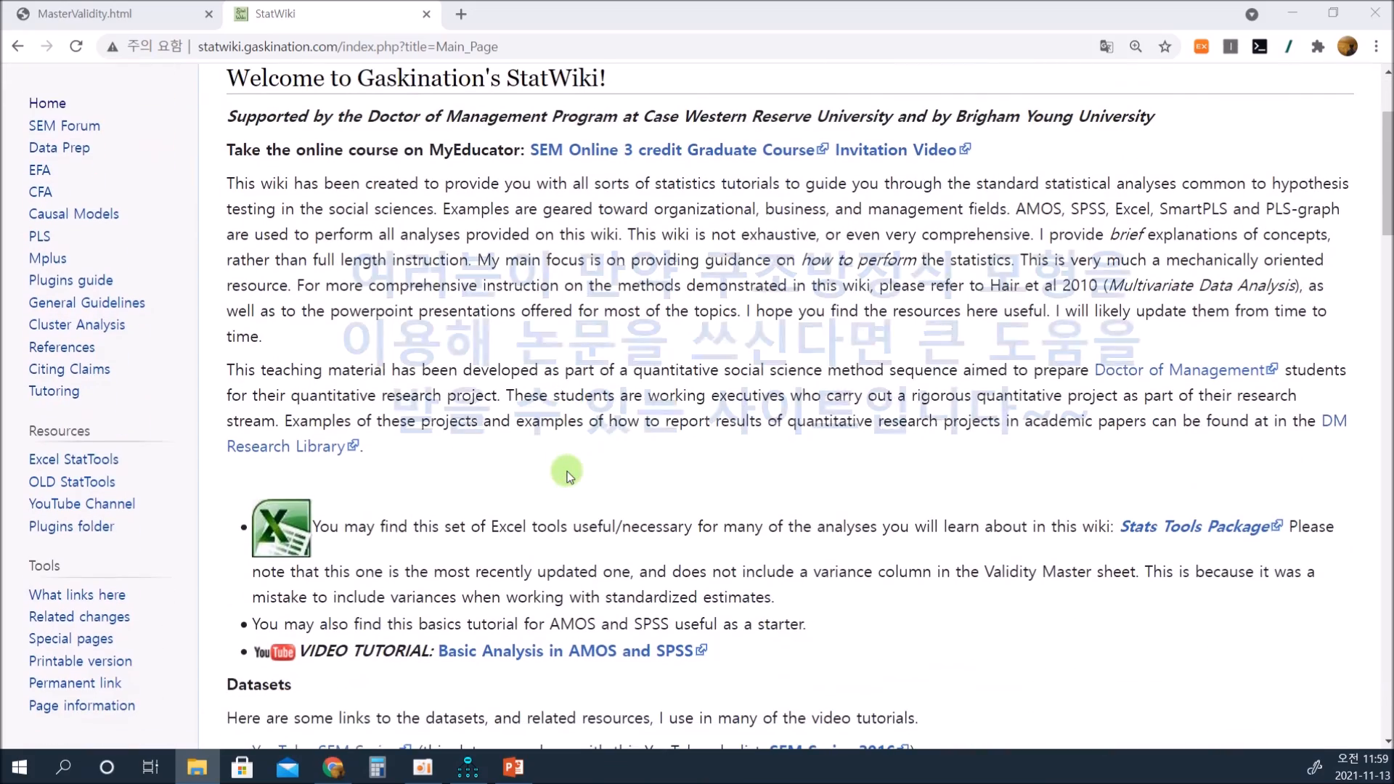
scroll(568, 473, down, 4)
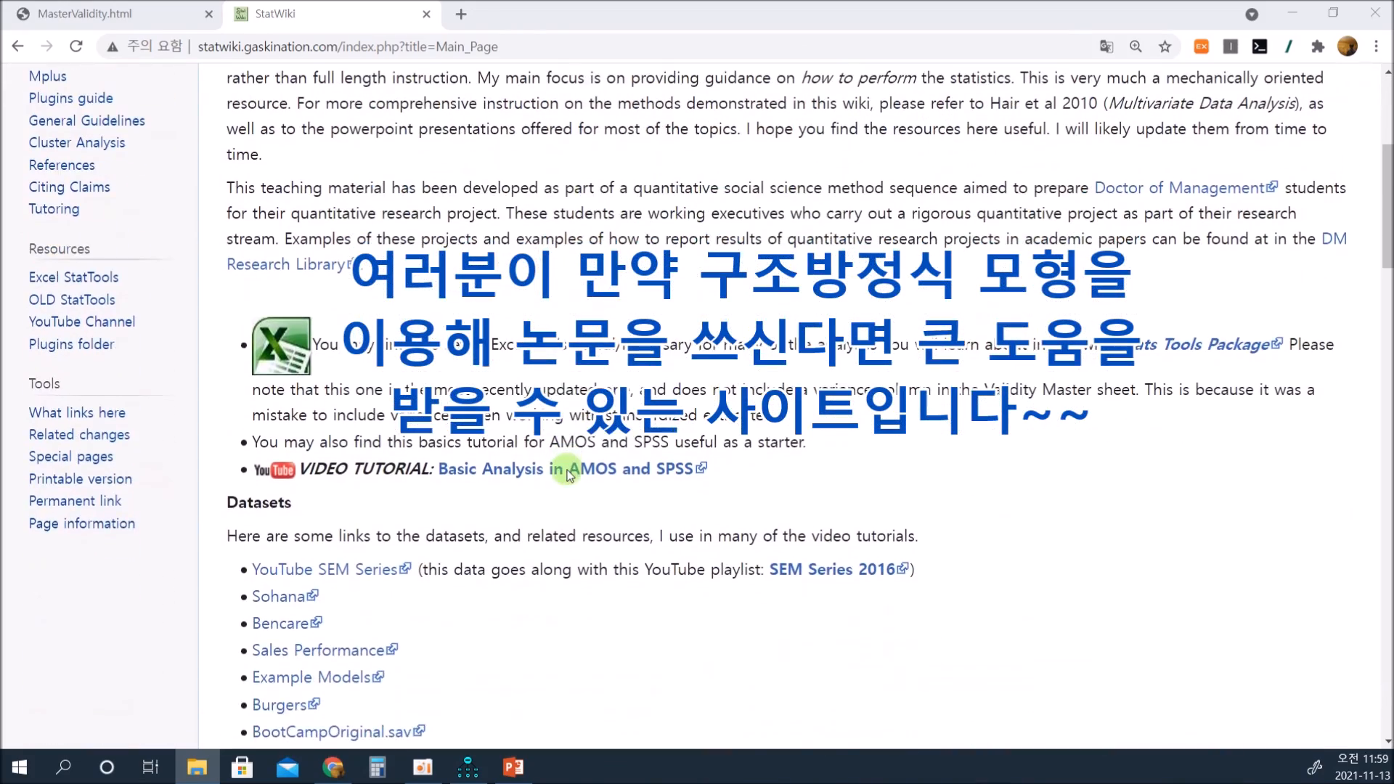
scroll(569, 473, down, 3)
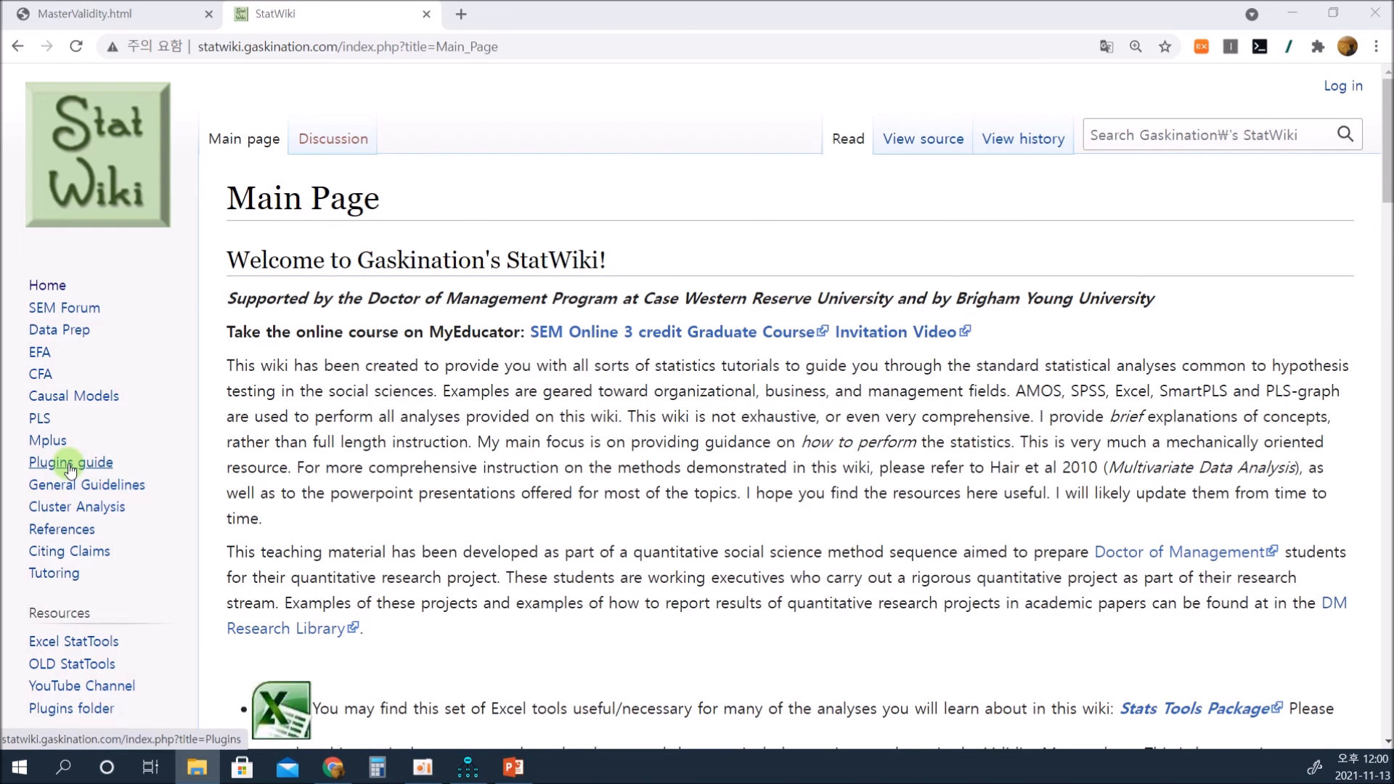
Follow StatWiki's plugins guide to the shared Google Drive plugins folder and look through the files in its Version 26 folder.
click(71, 471)
scroll(507, 510, down, 1)
scroll(508, 509, down, 1)
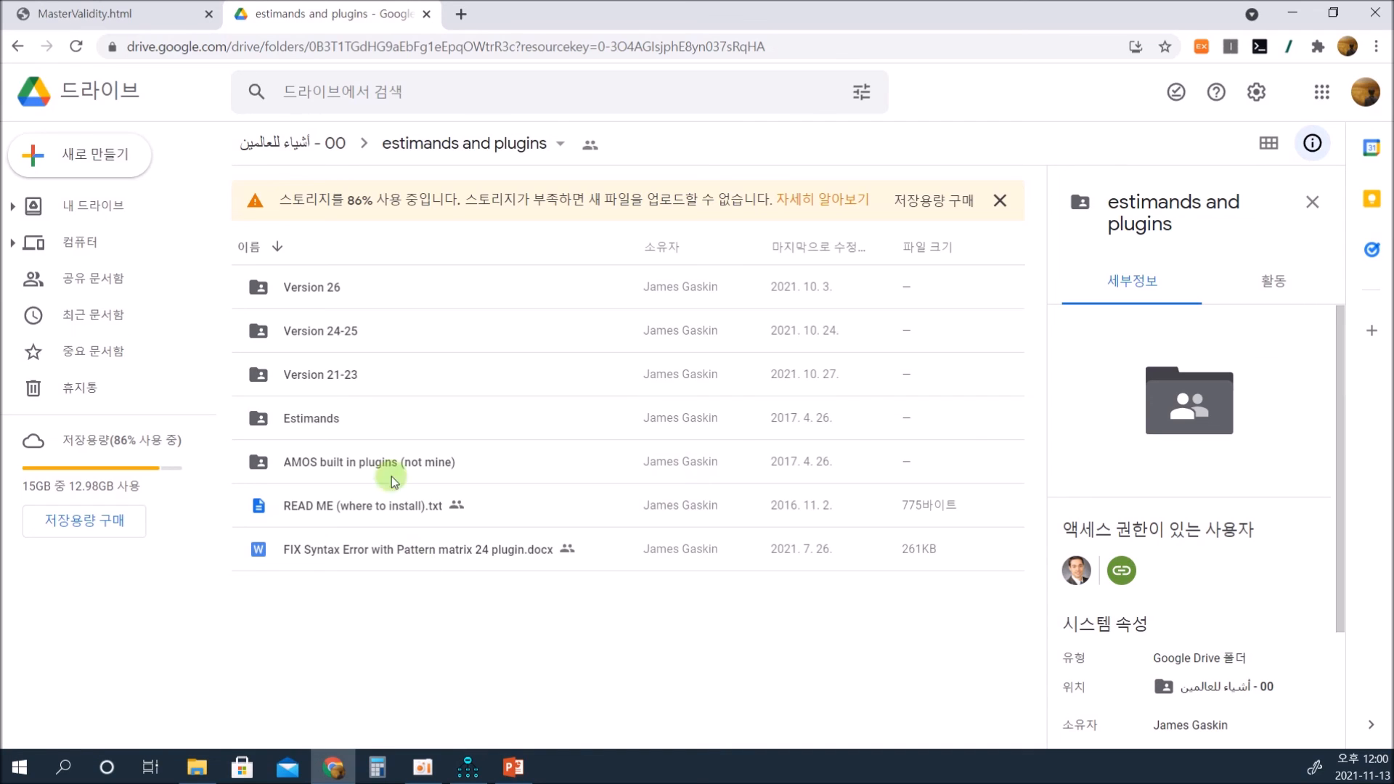
click(327, 288)
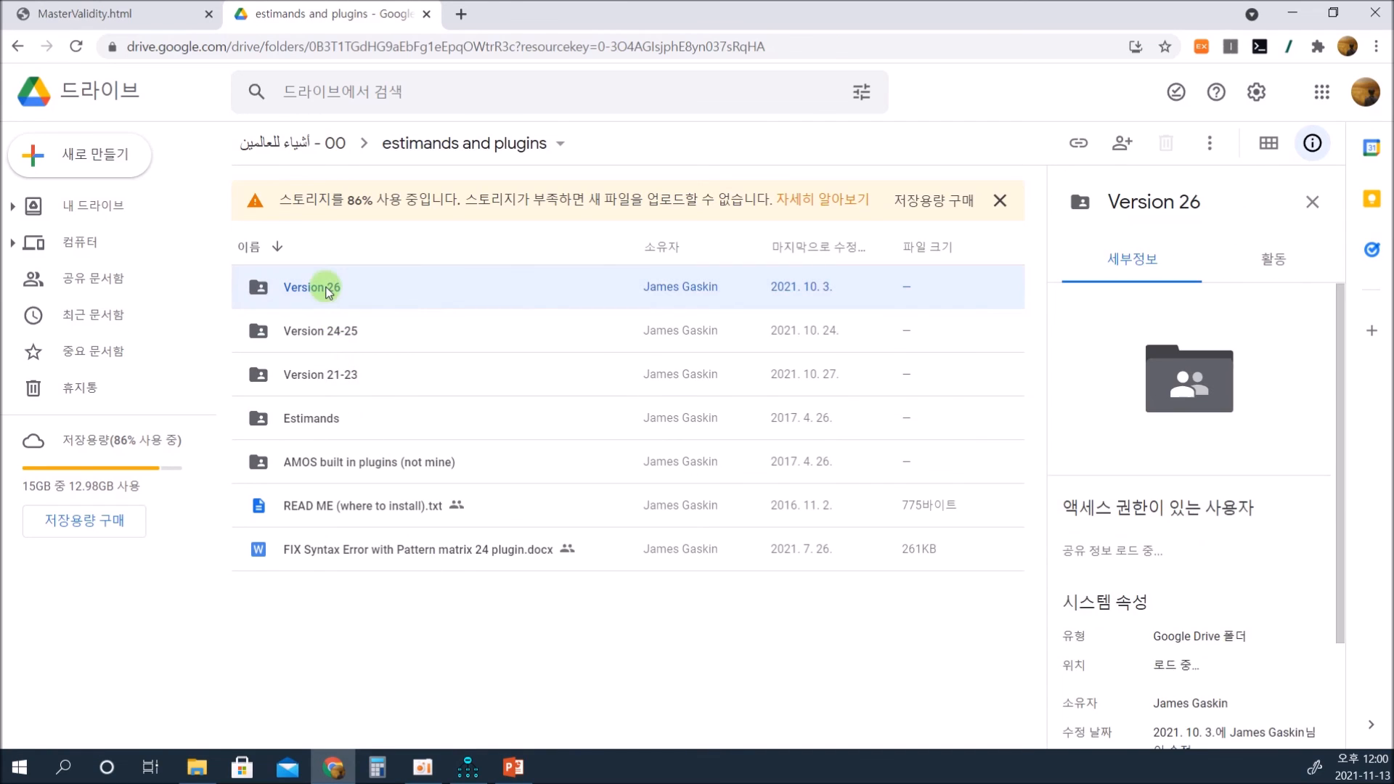
double_click(329, 292)
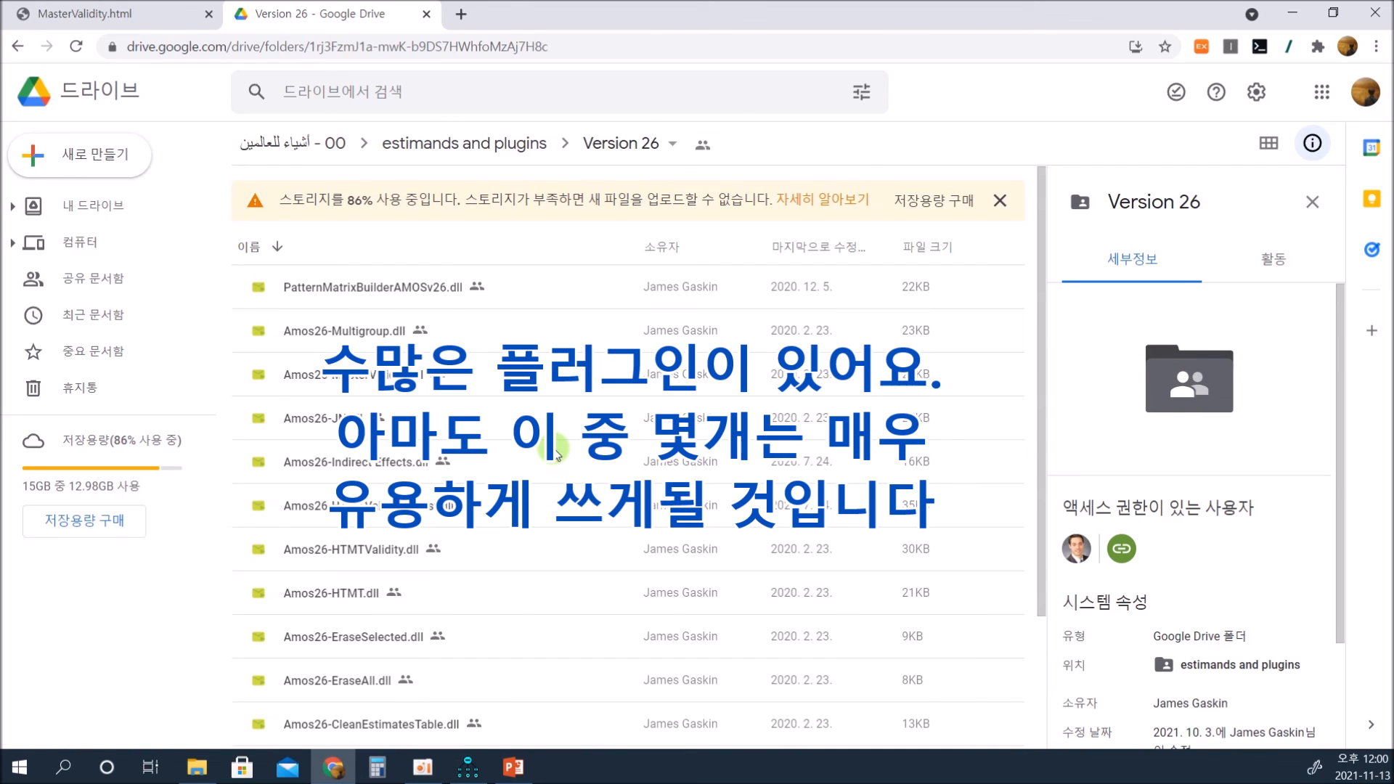
scroll(463, 358, down, 3)
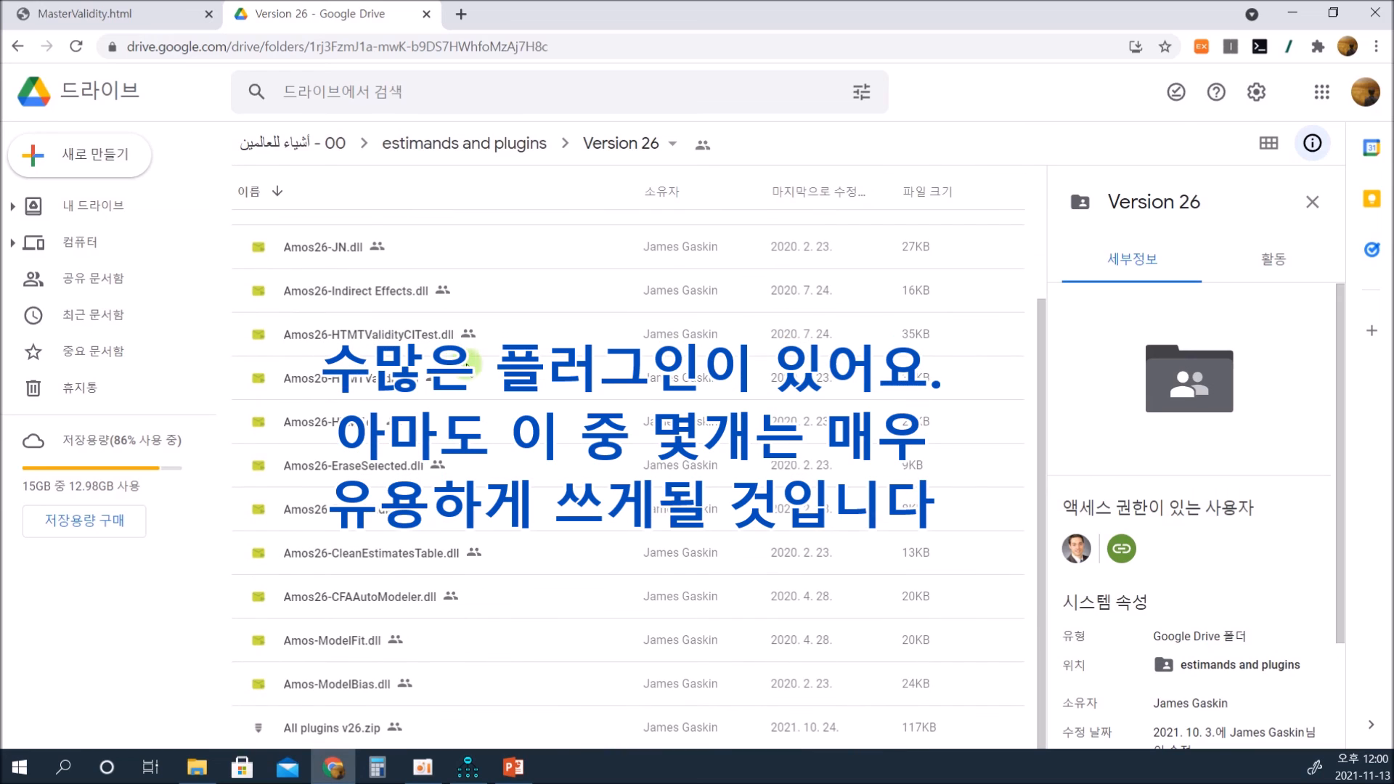
scroll(541, 406, up, 3)
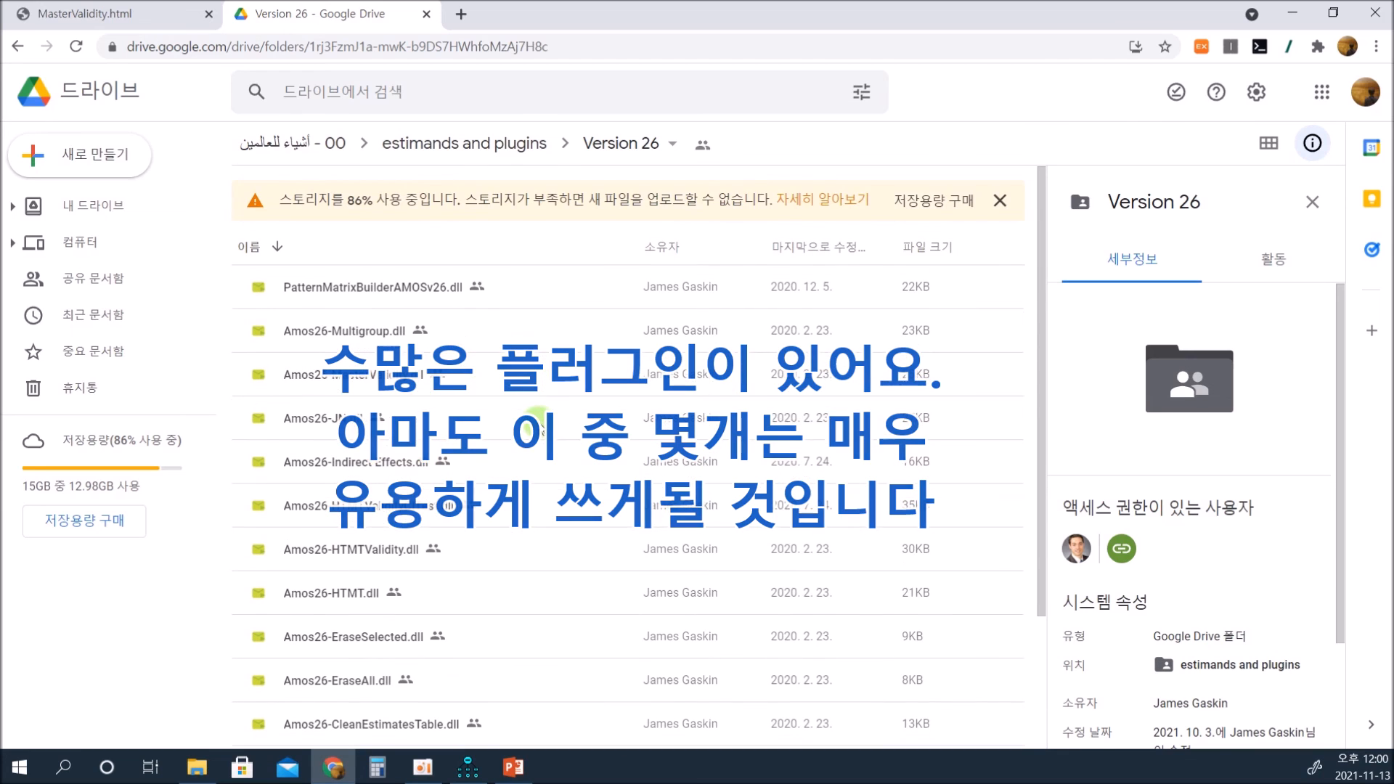
Download Amos26-MasterValidity.dll from the Version 26 folder and choose to keep the file.
click(393, 378)
right_click(394, 378)
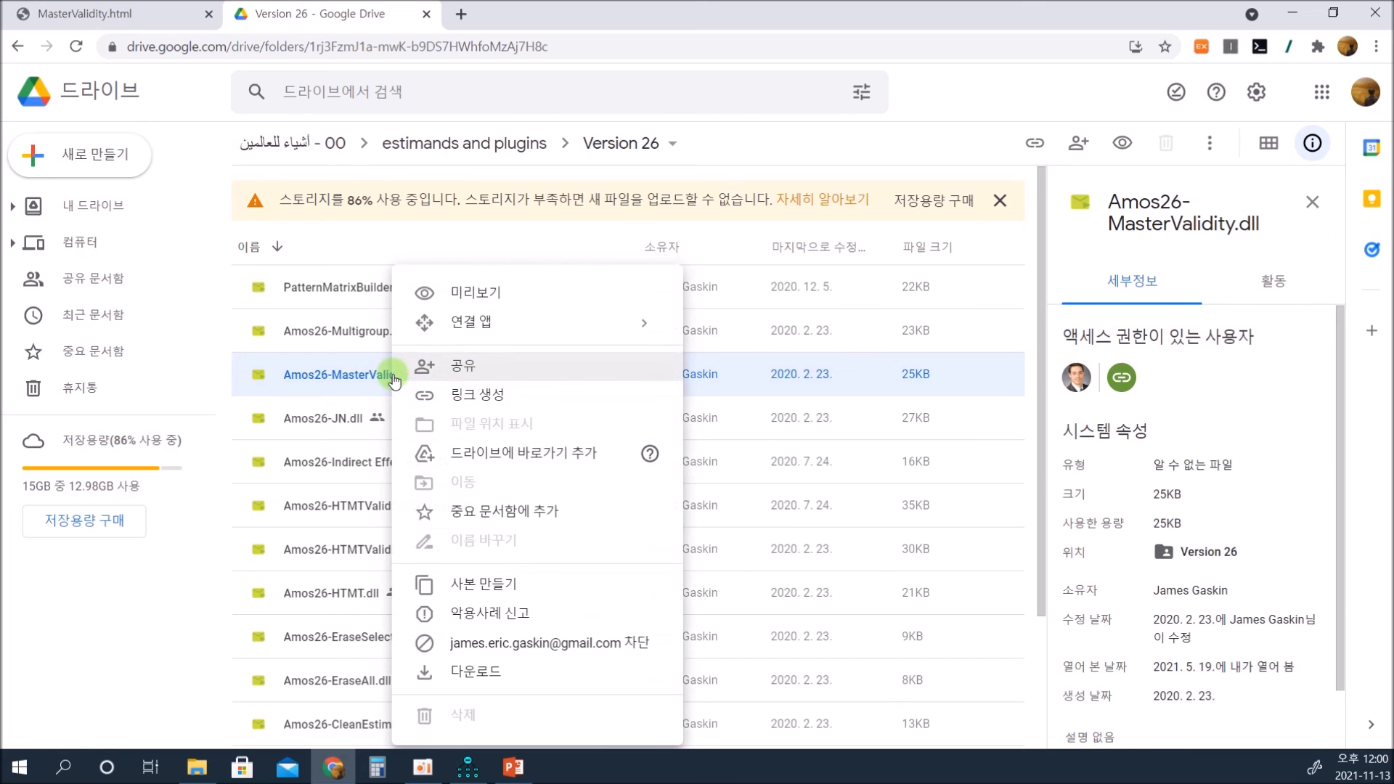
click(464, 667)
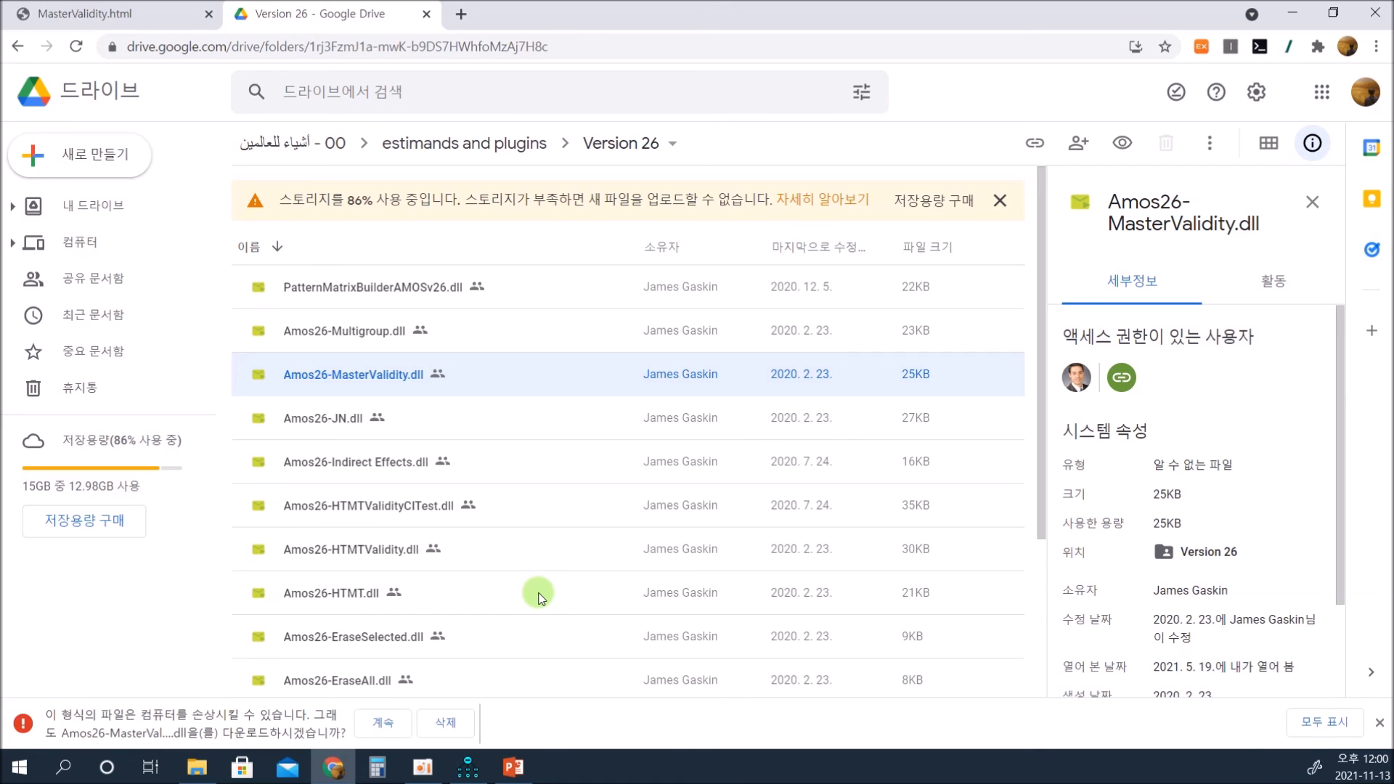
click(389, 722)
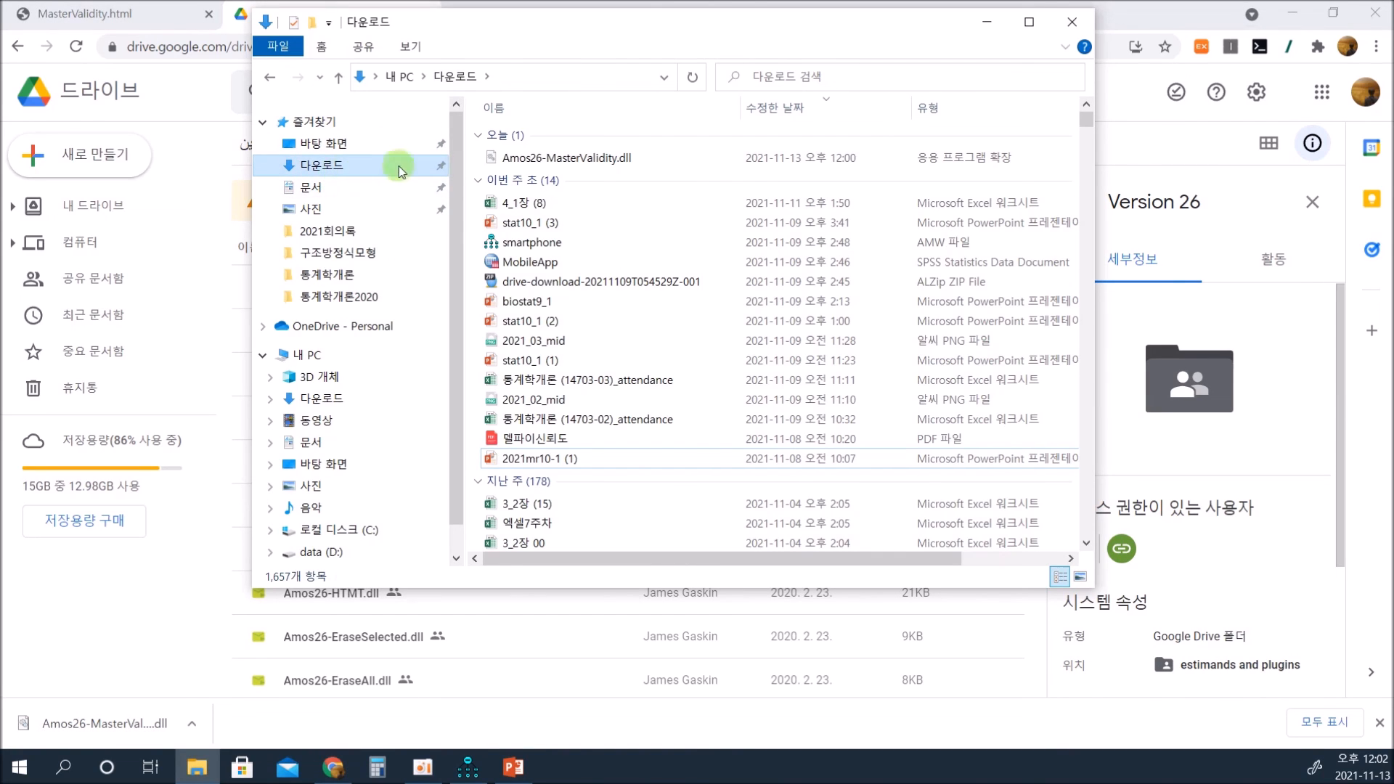
In File Explorer, copy Amos26-MasterValidity.dll from the Downloads folder.
click(596, 165)
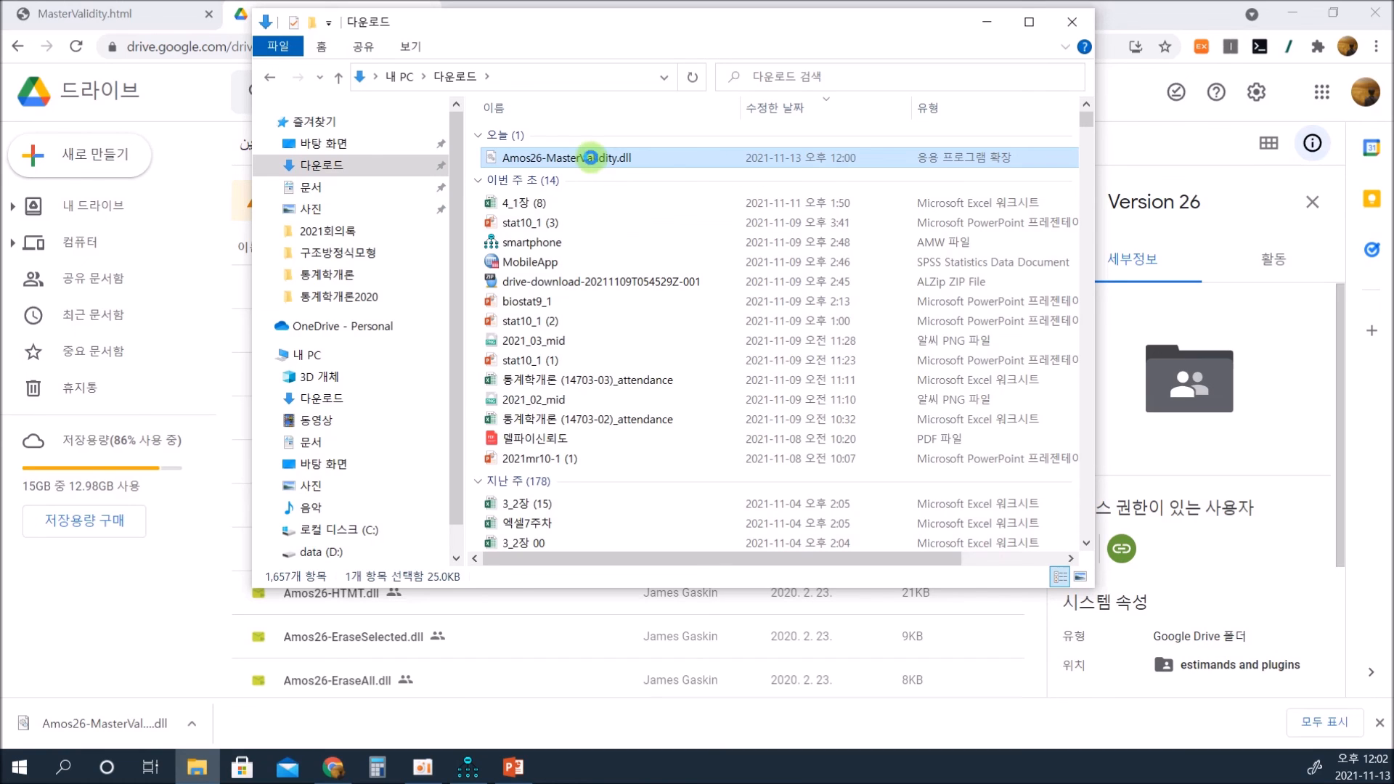
right_click(590, 159)
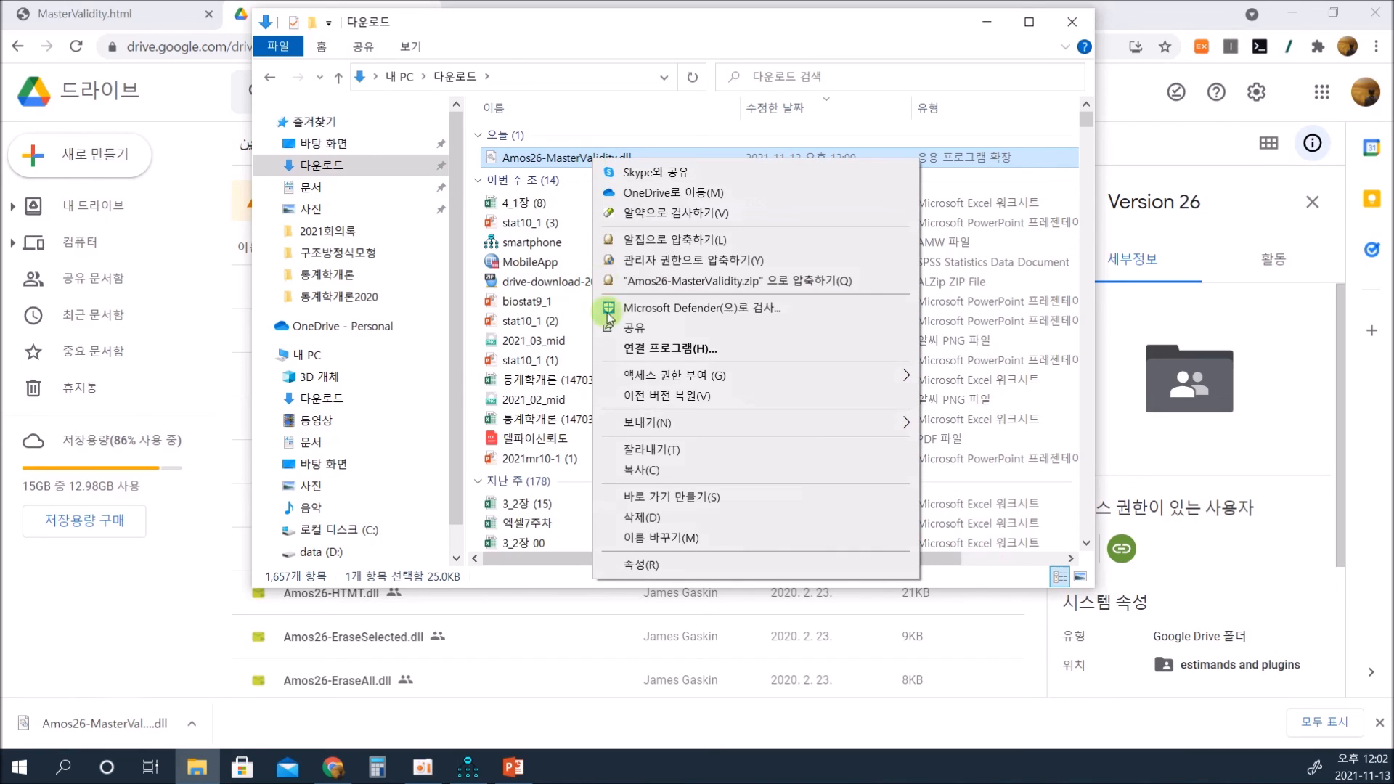
click(639, 469)
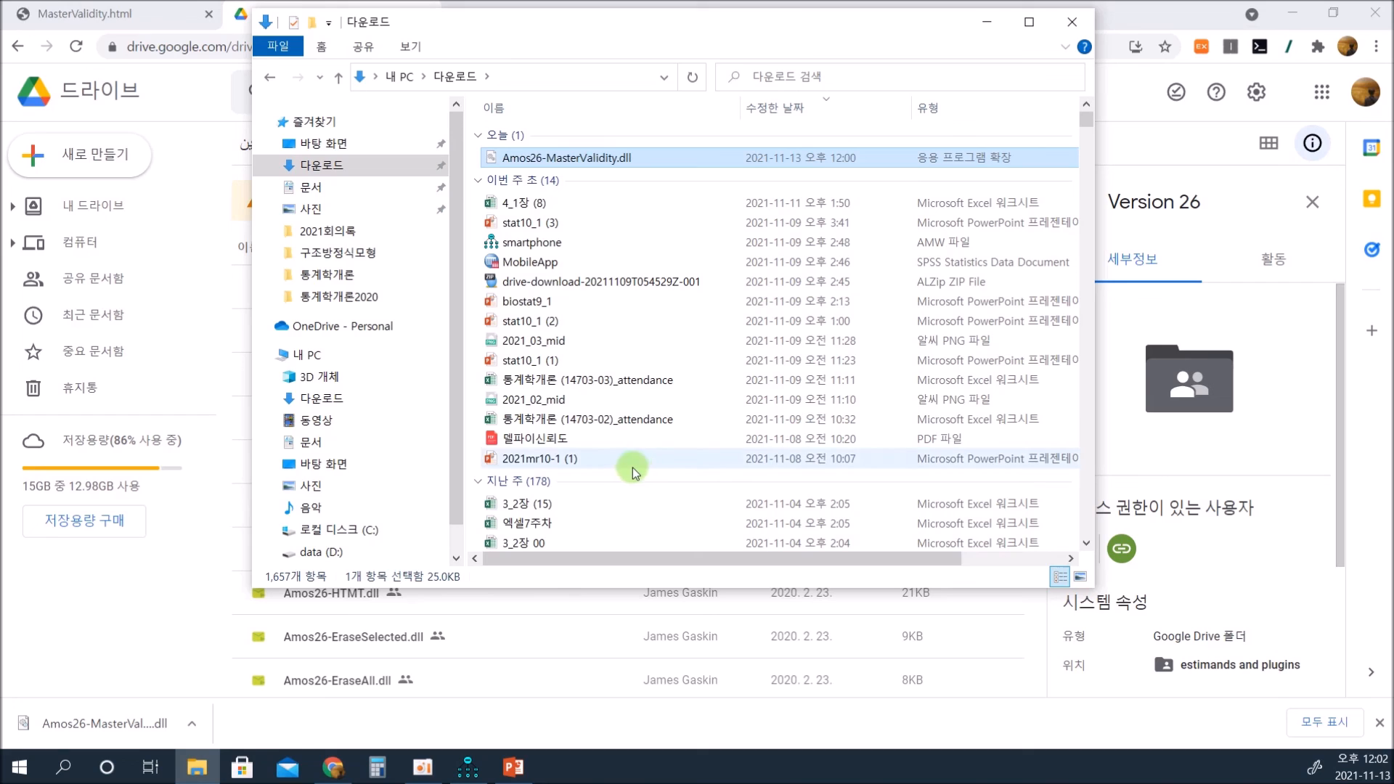
Browse to the ADMIN folder under 사용자 on drive C: and check the display setting for hidden items.
click(352, 534)
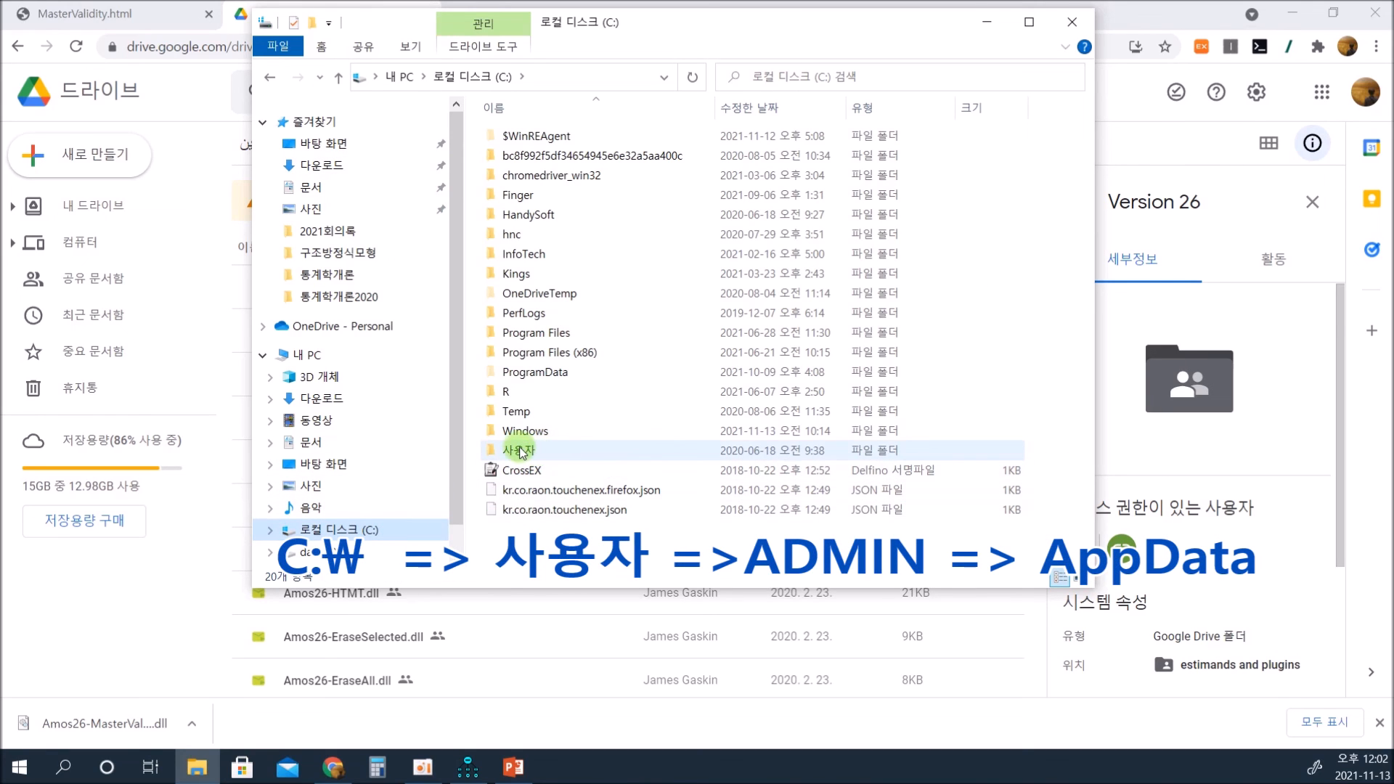
double_click(520, 451)
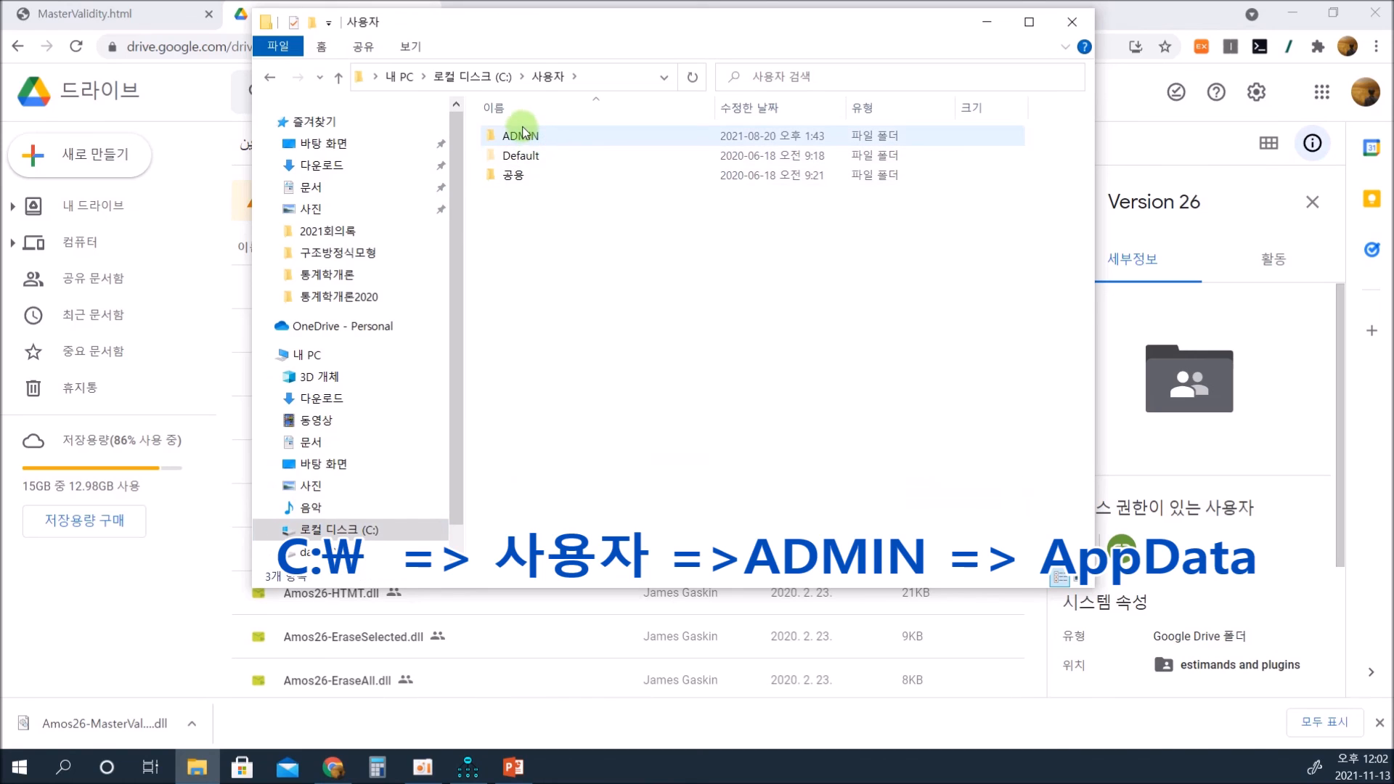
double_click(521, 138)
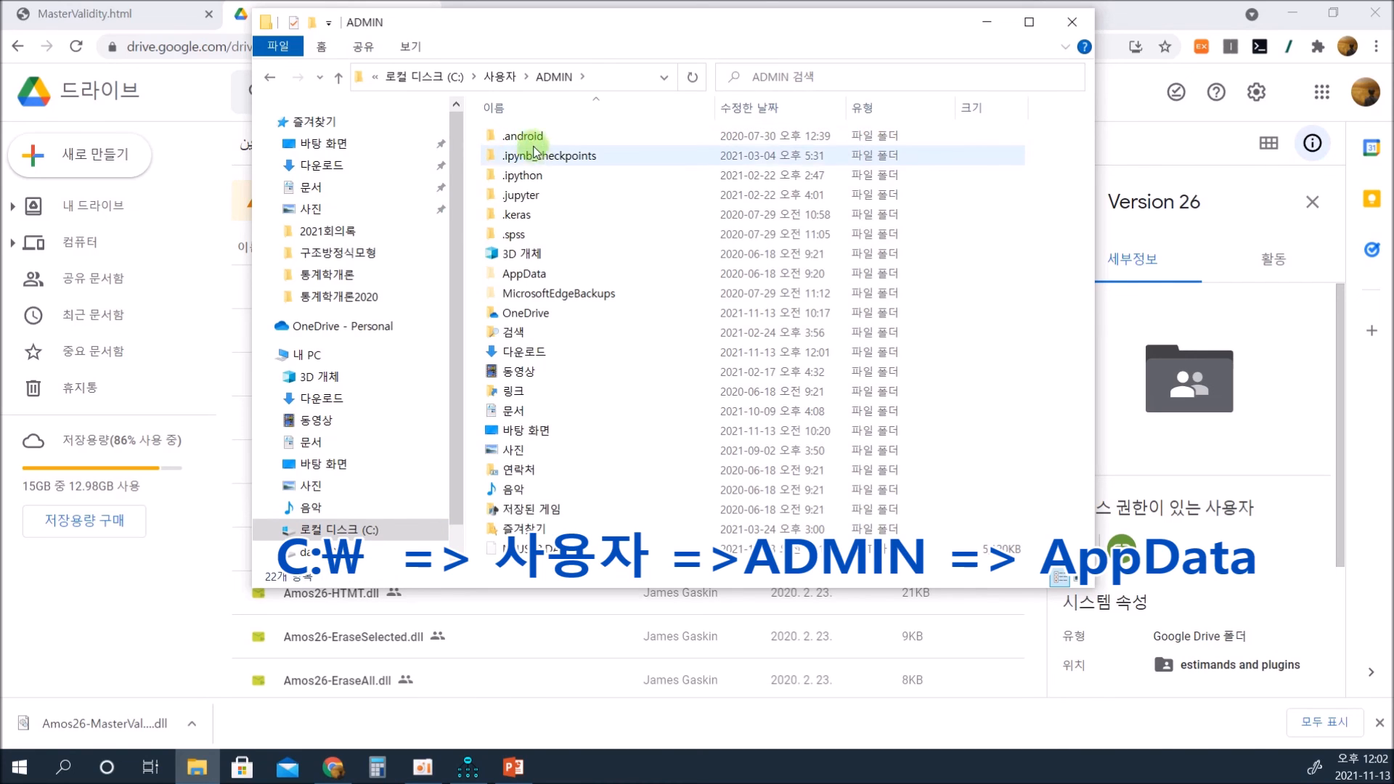
click(539, 285)
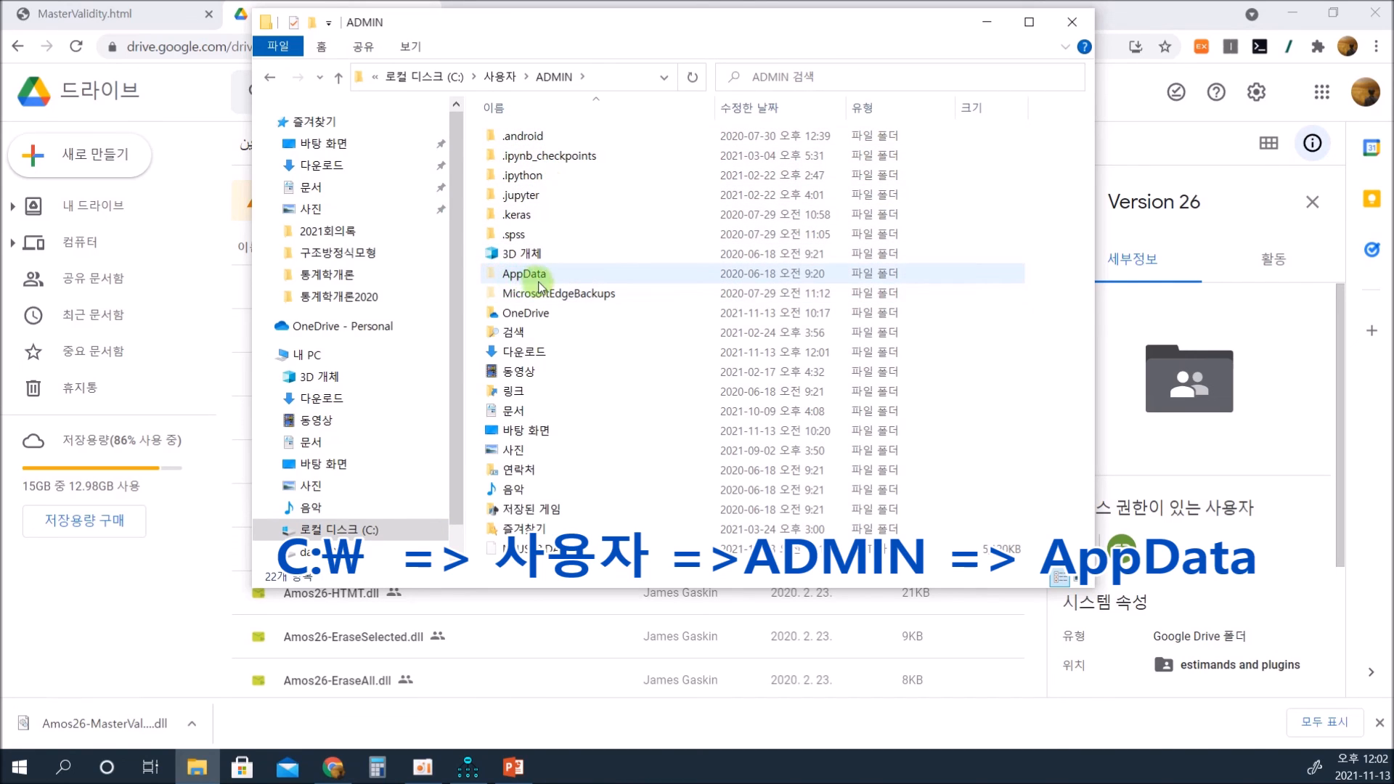
click(408, 48)
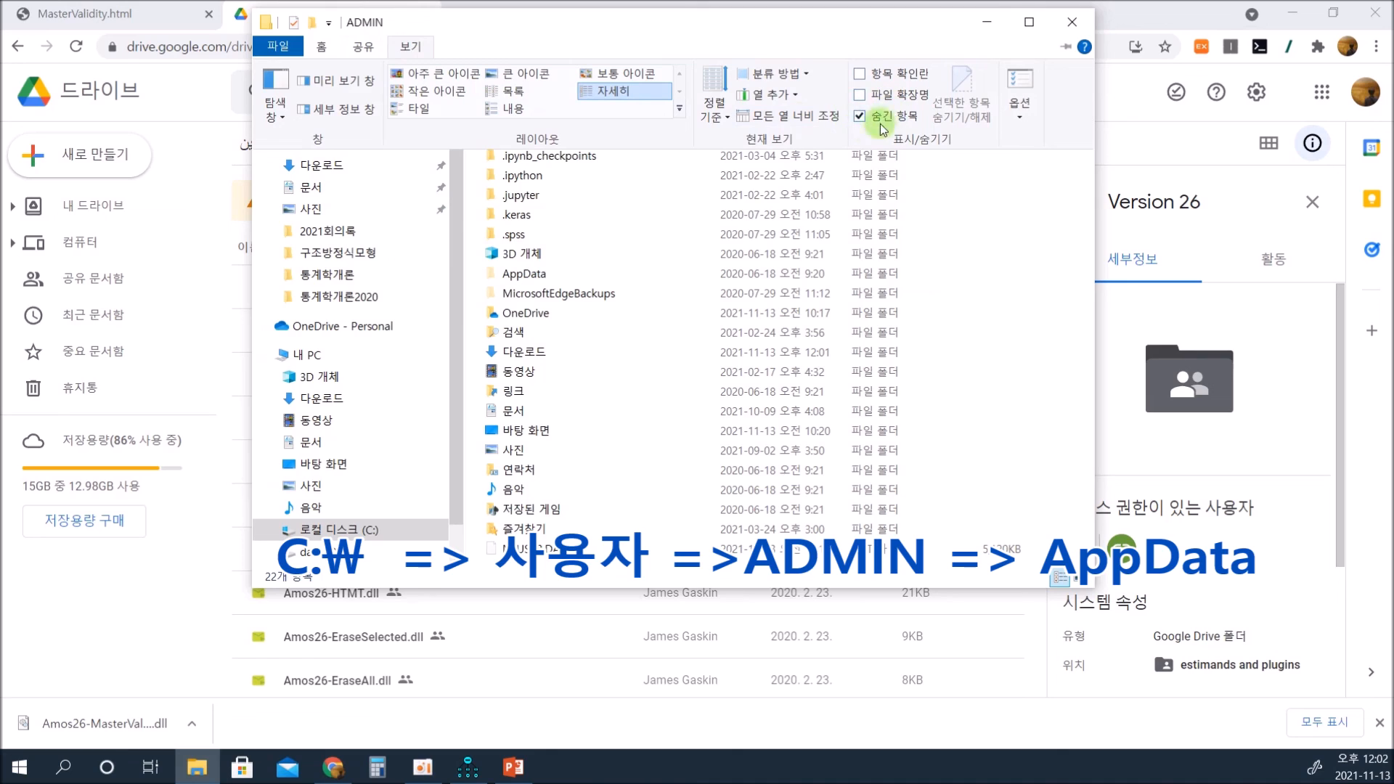
Go to AppData\Local\AmosDevelopment\Amos\26\Plugins and paste the copied Amos26-MasterValidity.dll there.
click(534, 276)
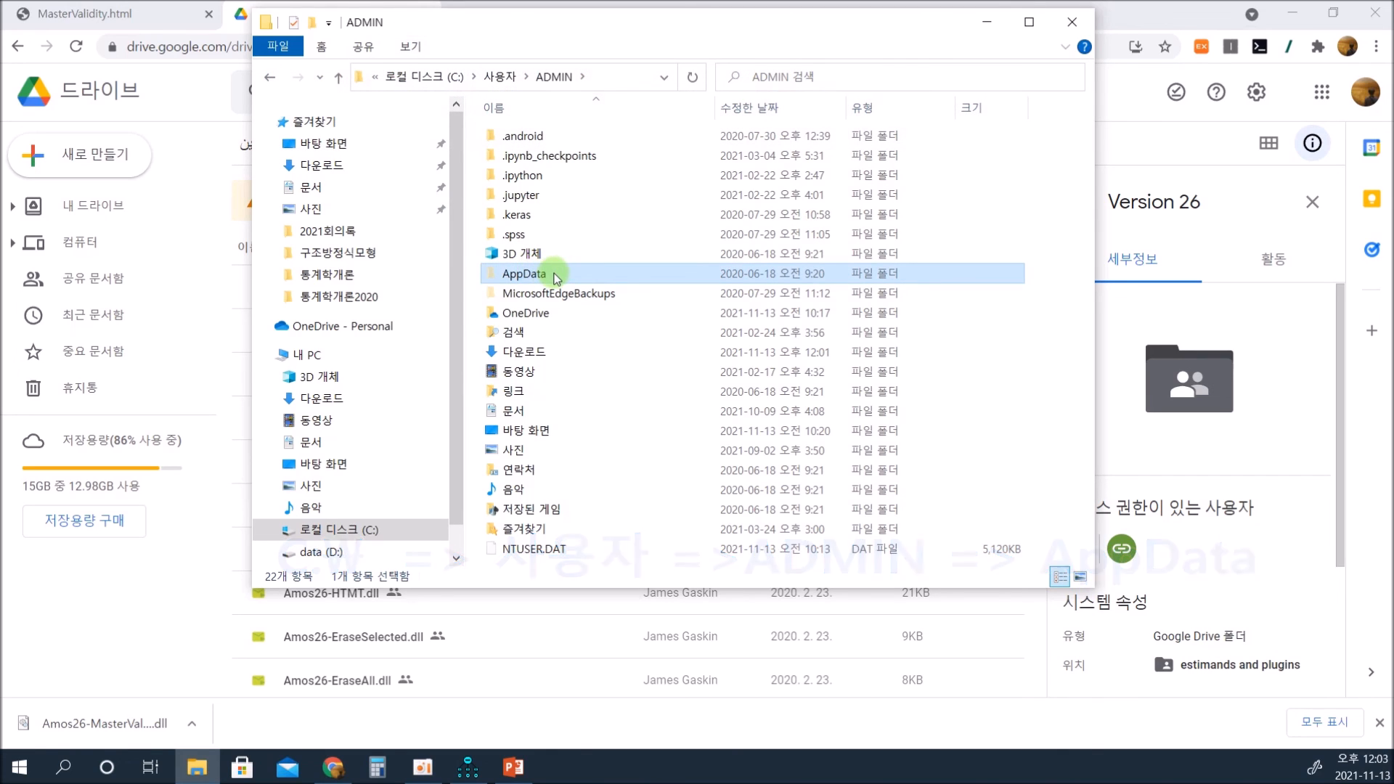
double_click(553, 276)
double_click(519, 136)
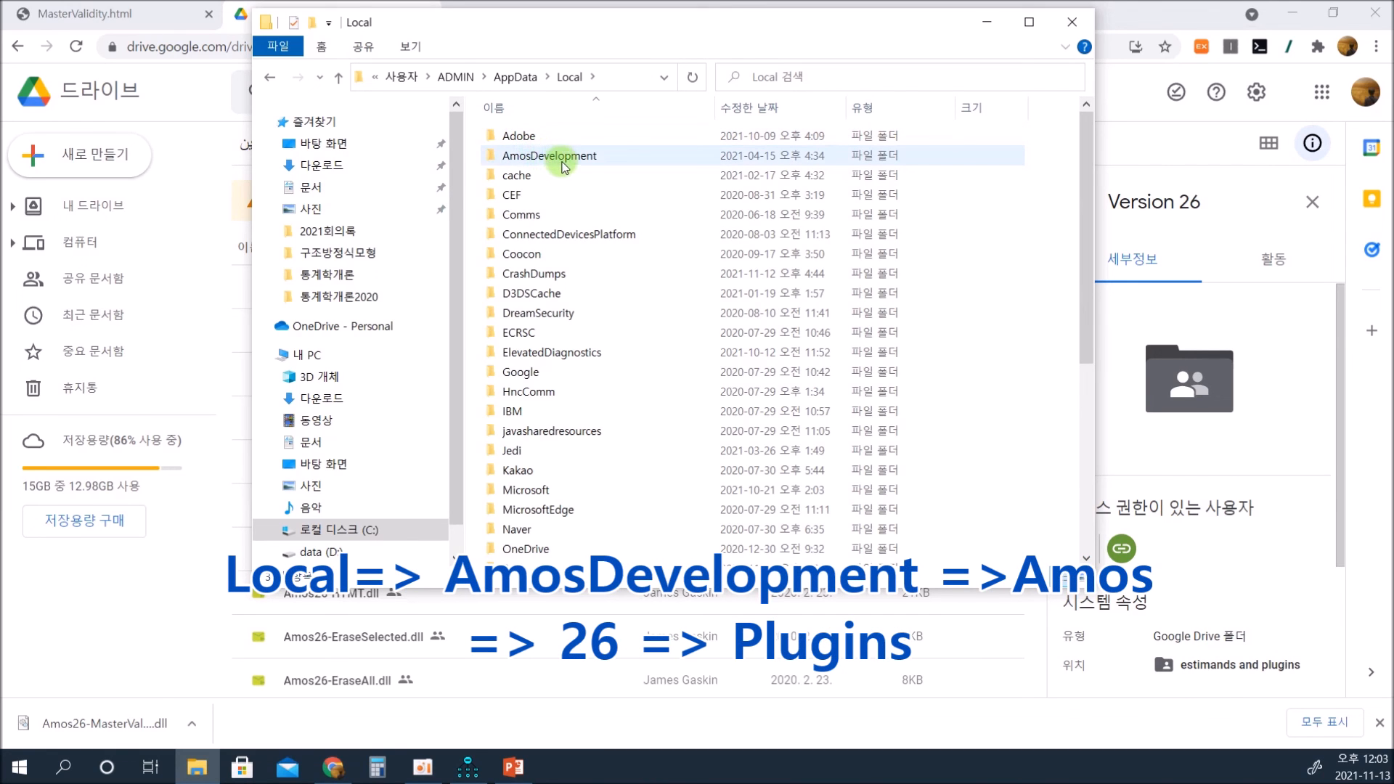
double_click(565, 158)
click(529, 140)
double_click(519, 136)
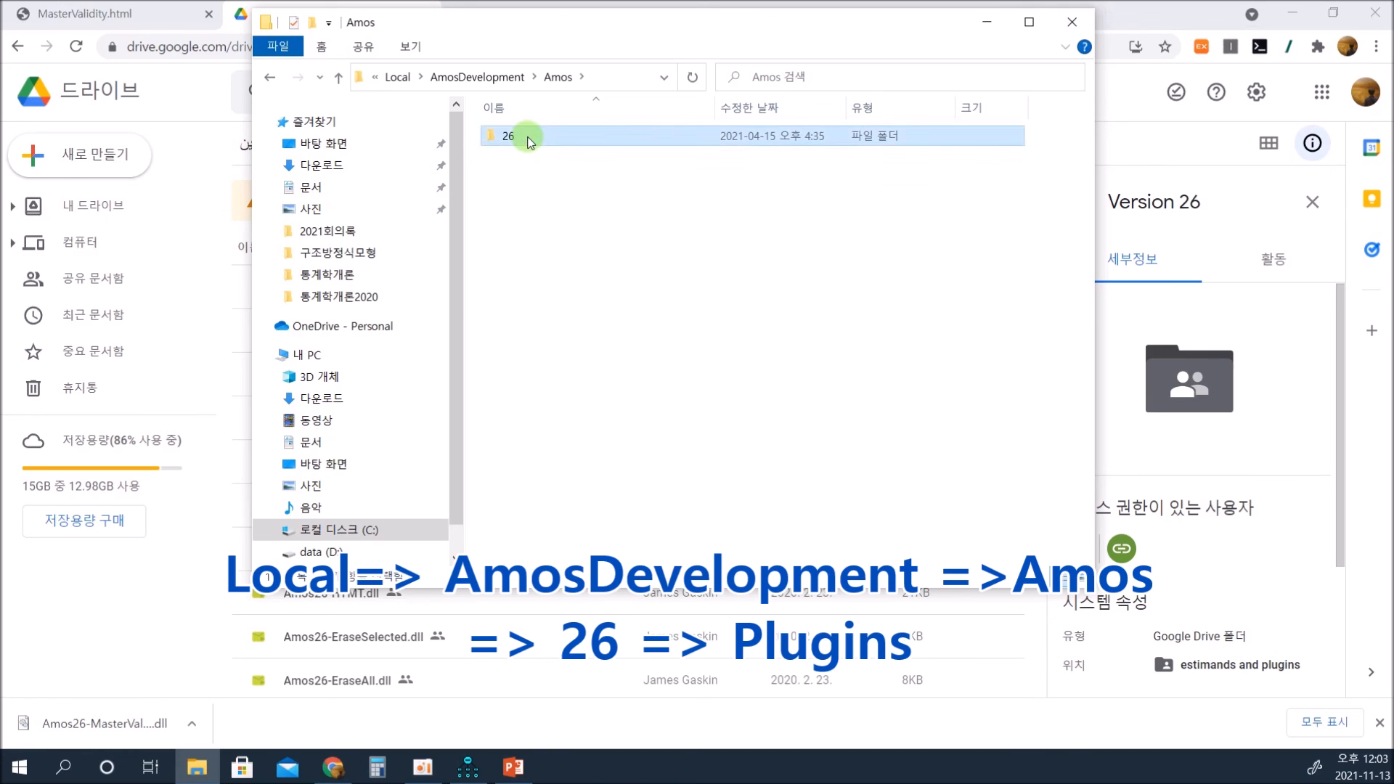
double_click(508, 137)
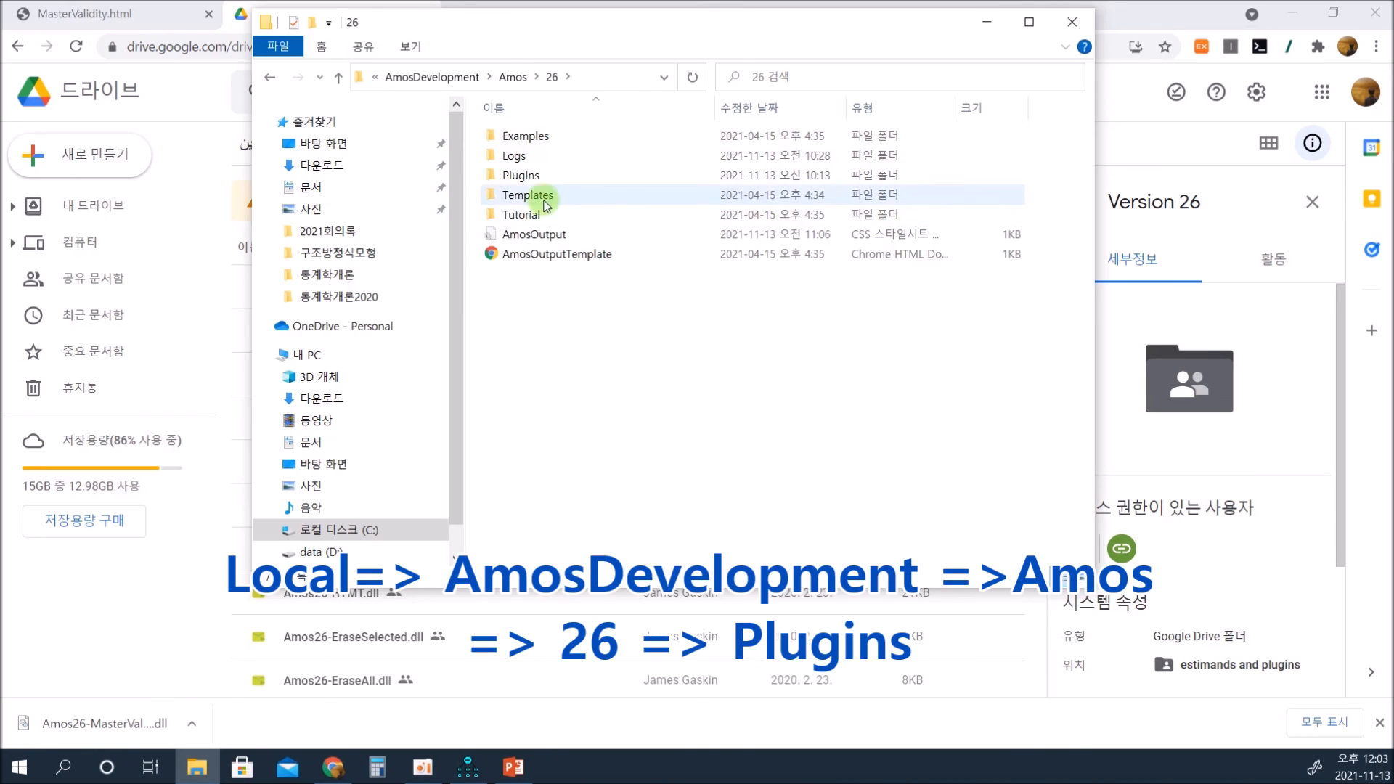
double_click(517, 176)
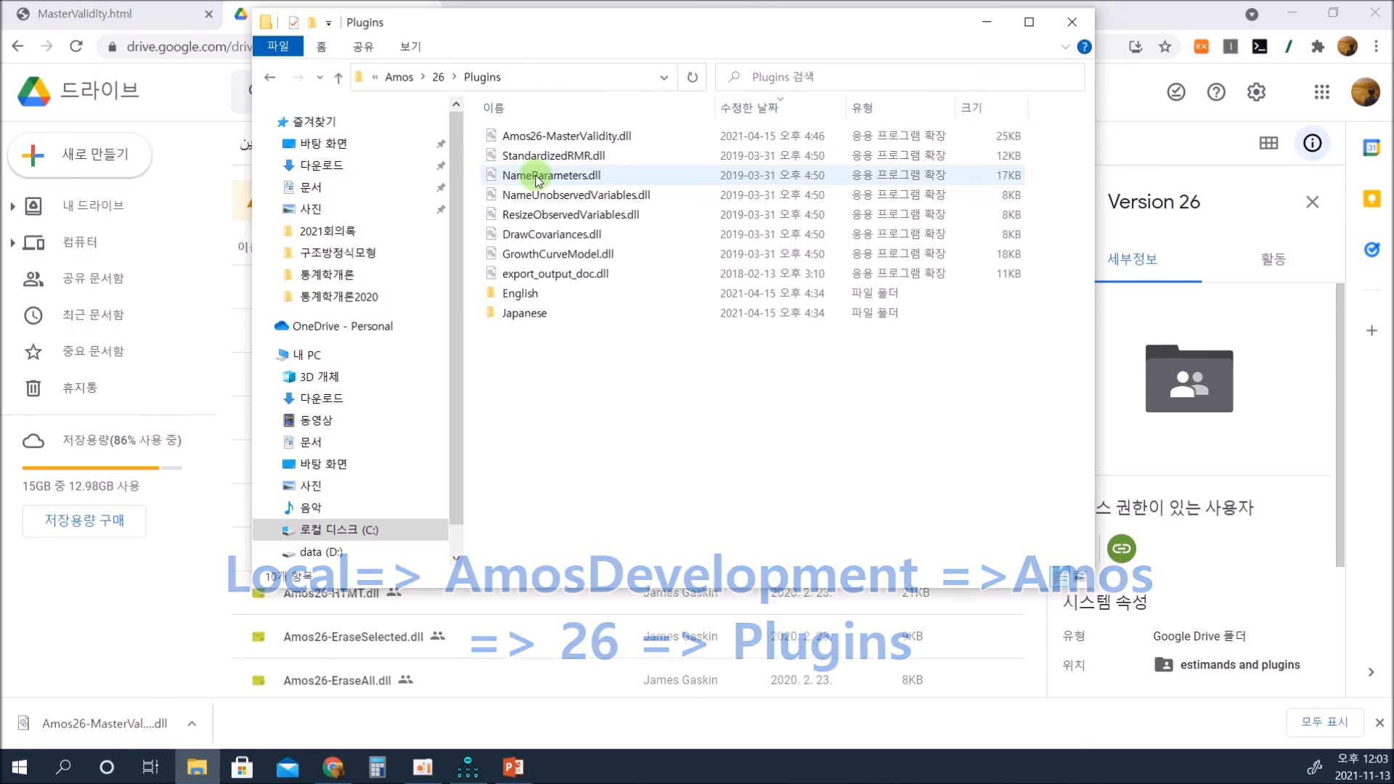
right_click(595, 349)
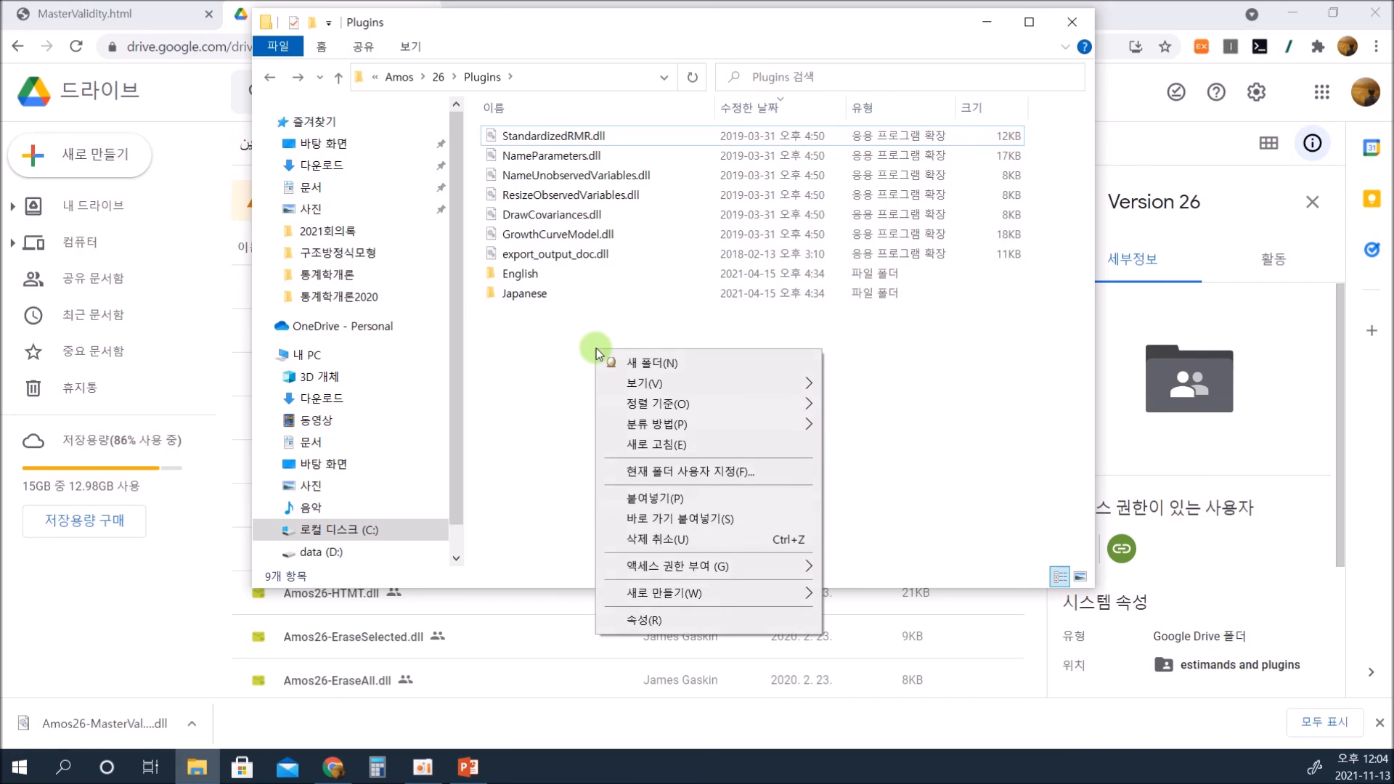
click(666, 498)
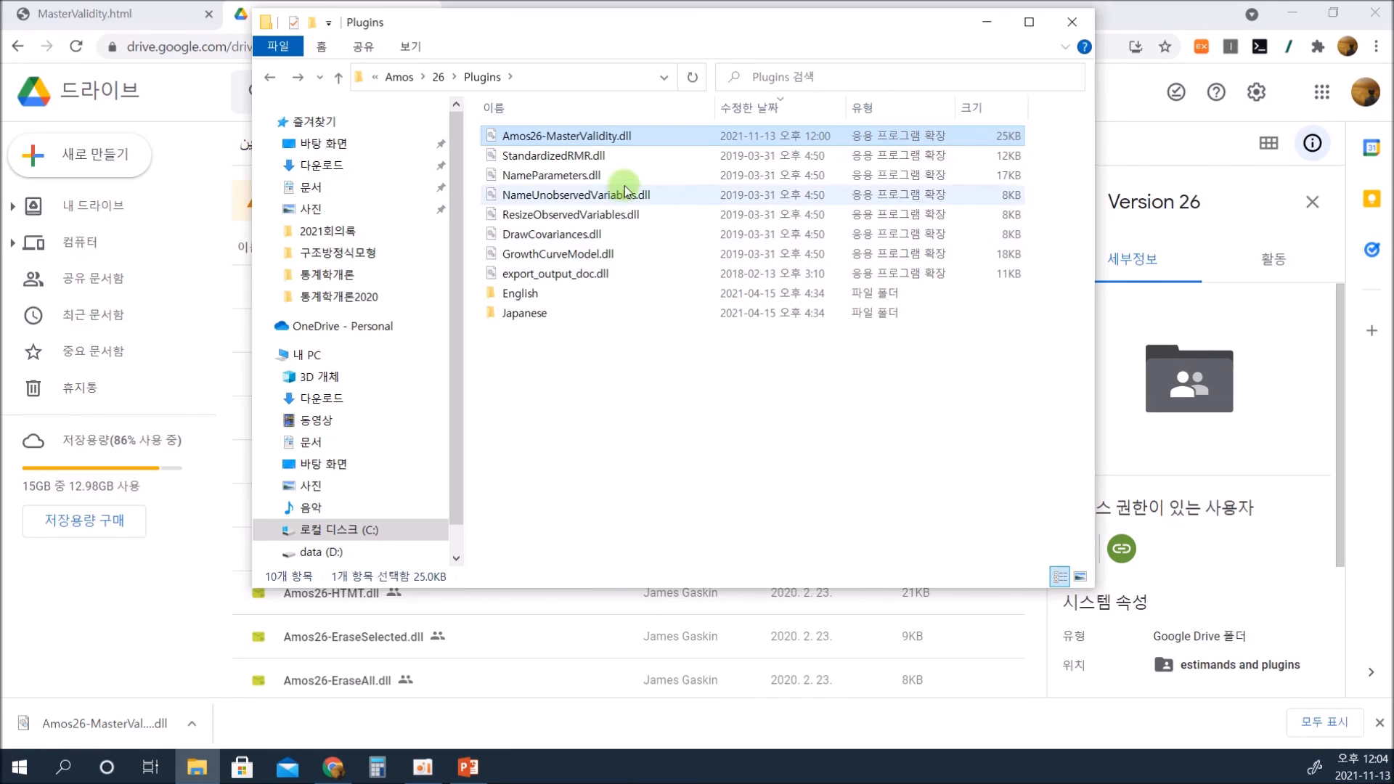
Unblock Amos26-MasterValidity.dll in its file properties, apply the change and return to the Drive folder in the browser.
right_click(625, 136)
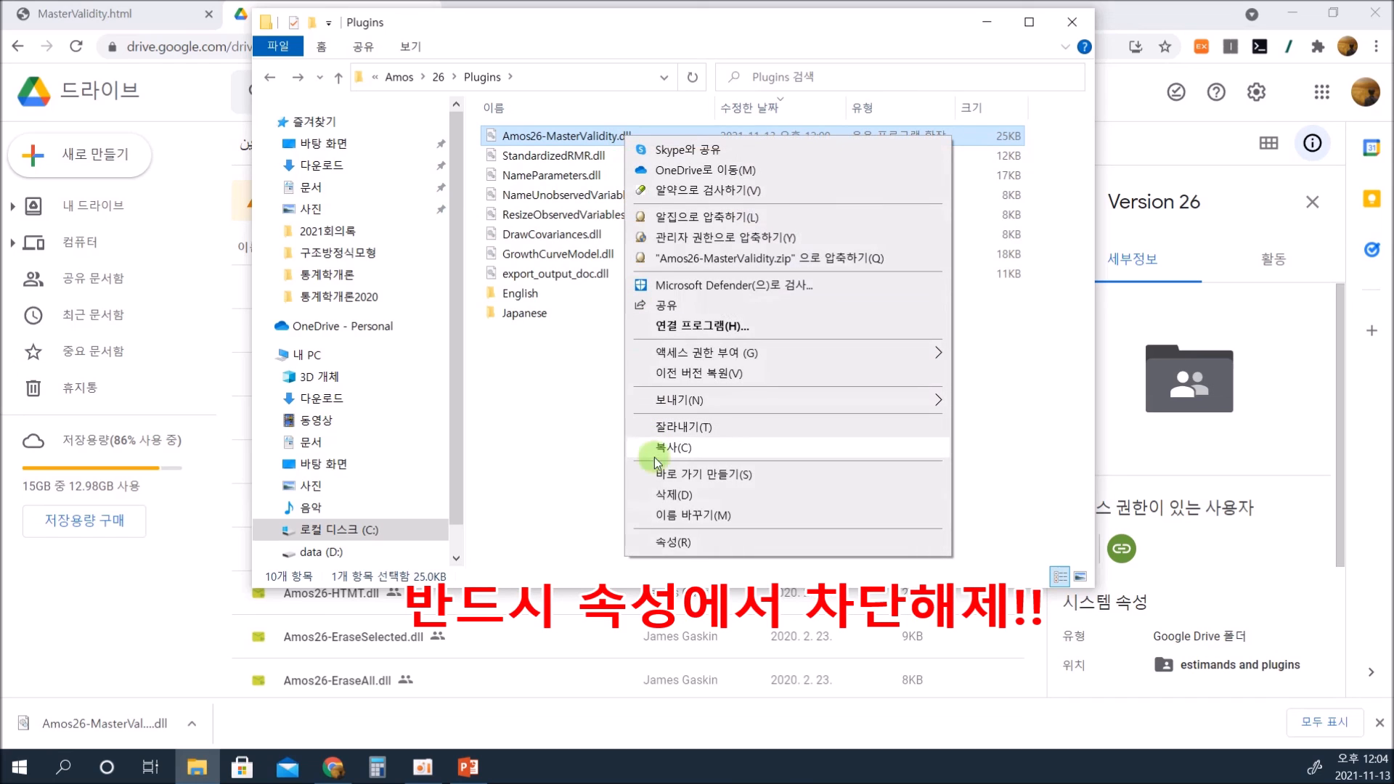
click(671, 541)
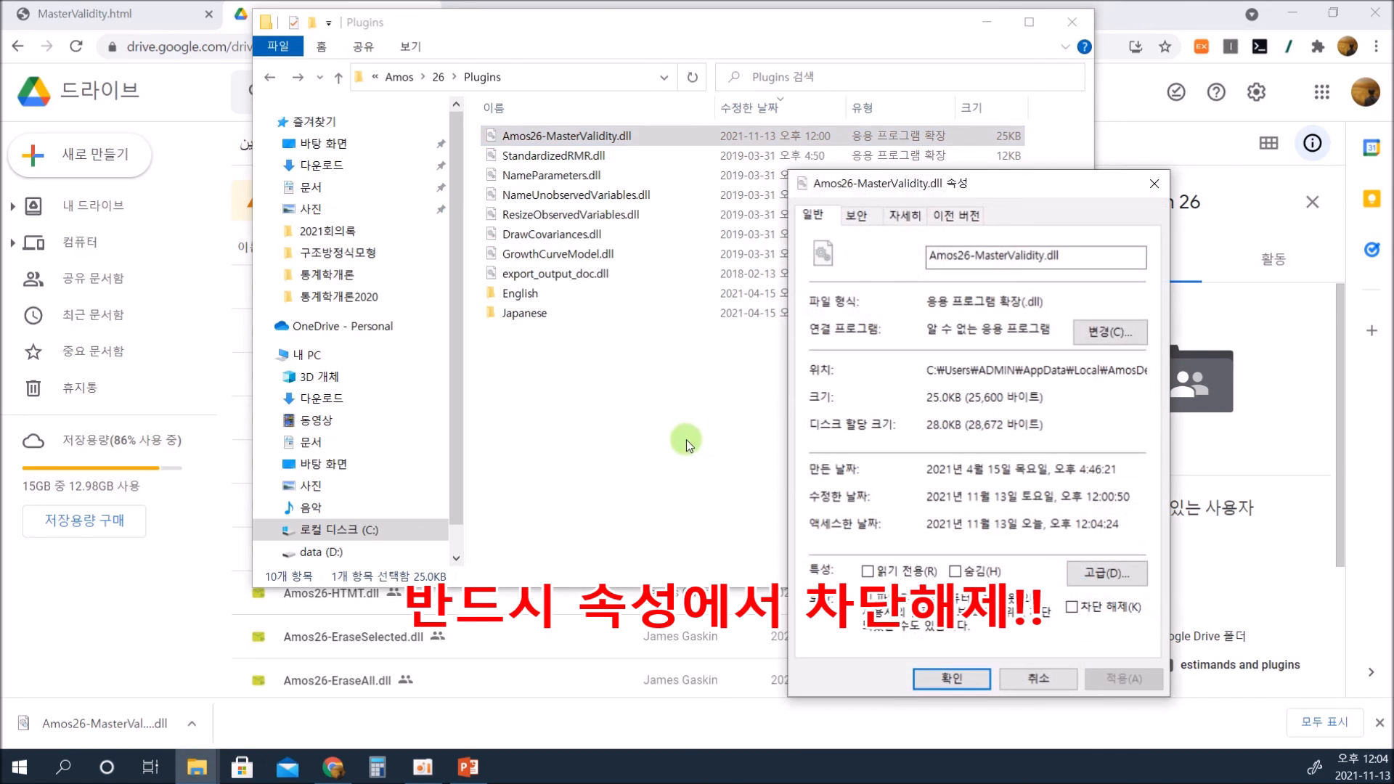
drag(1000, 183, 660, 34)
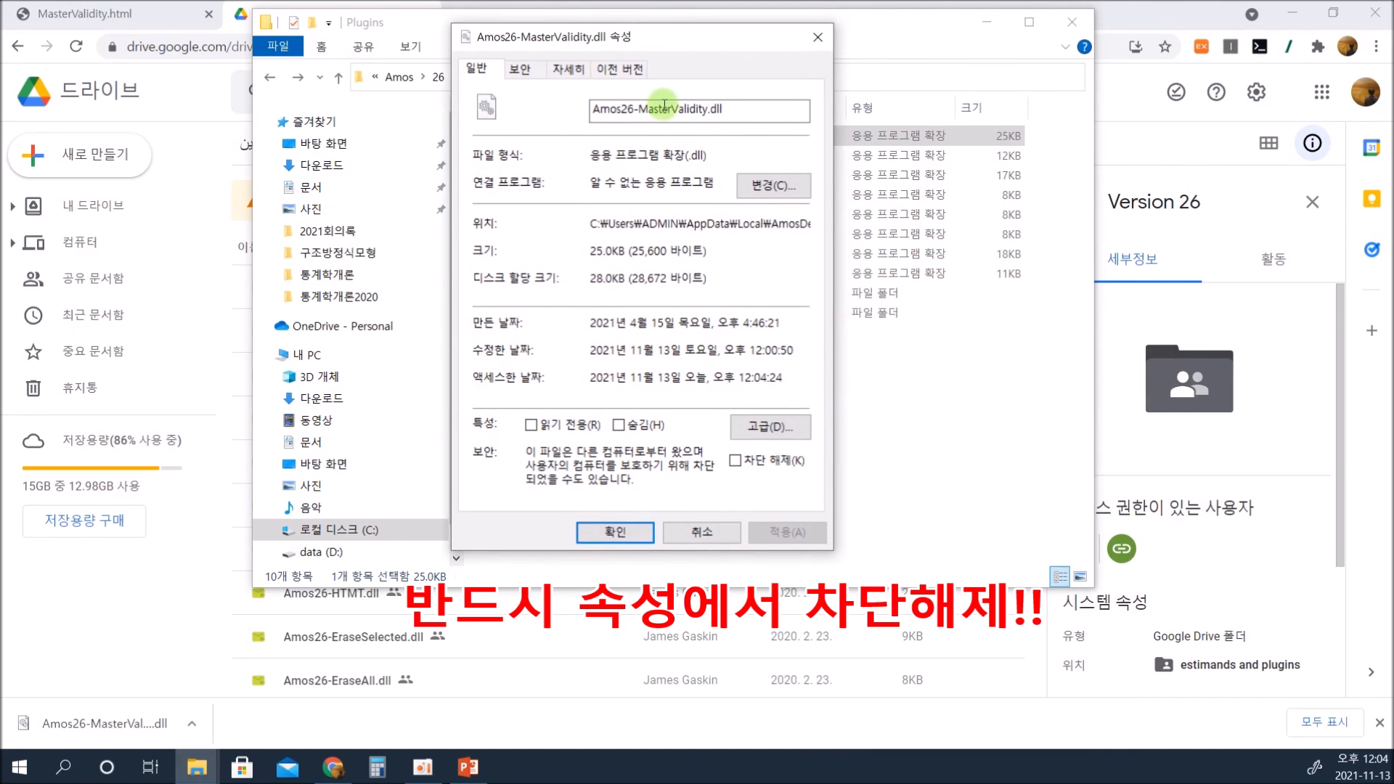
click(737, 462)
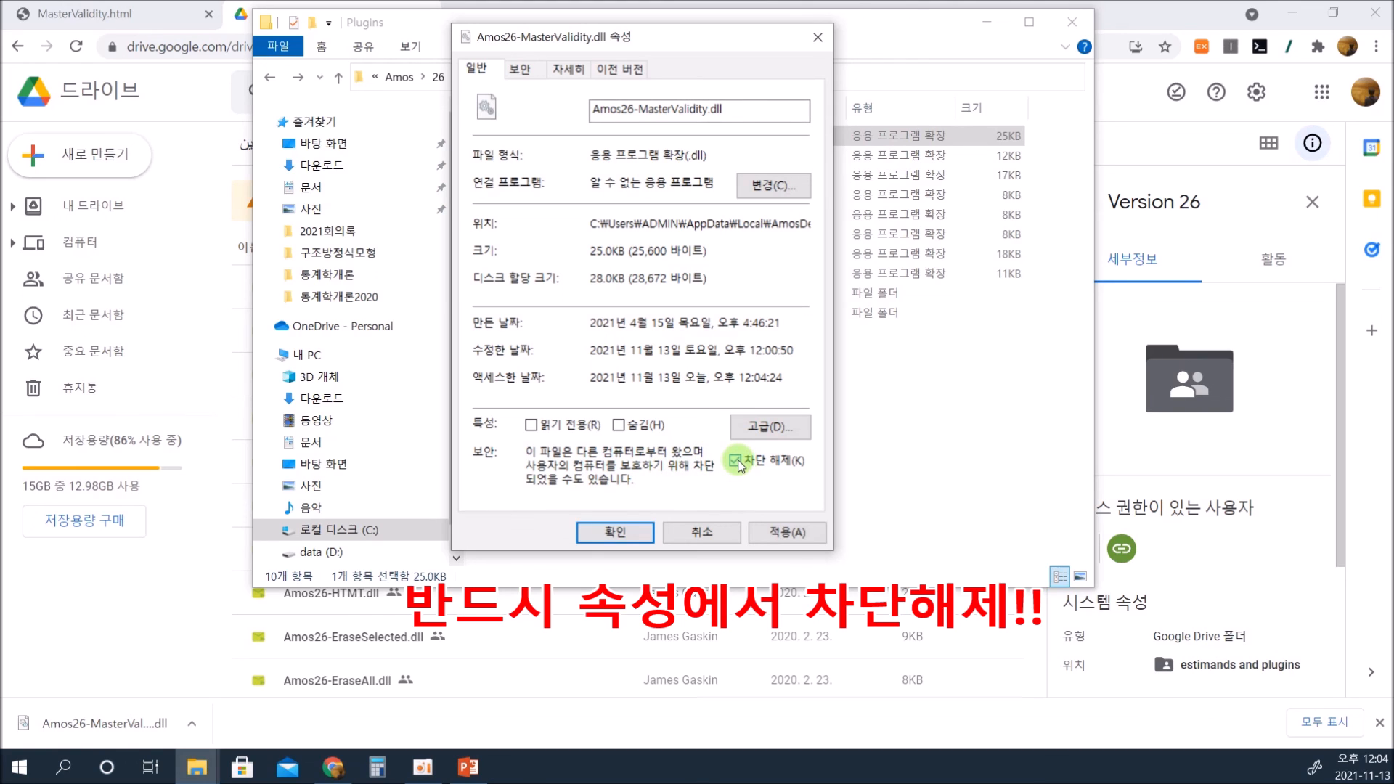
click(765, 534)
click(627, 533)
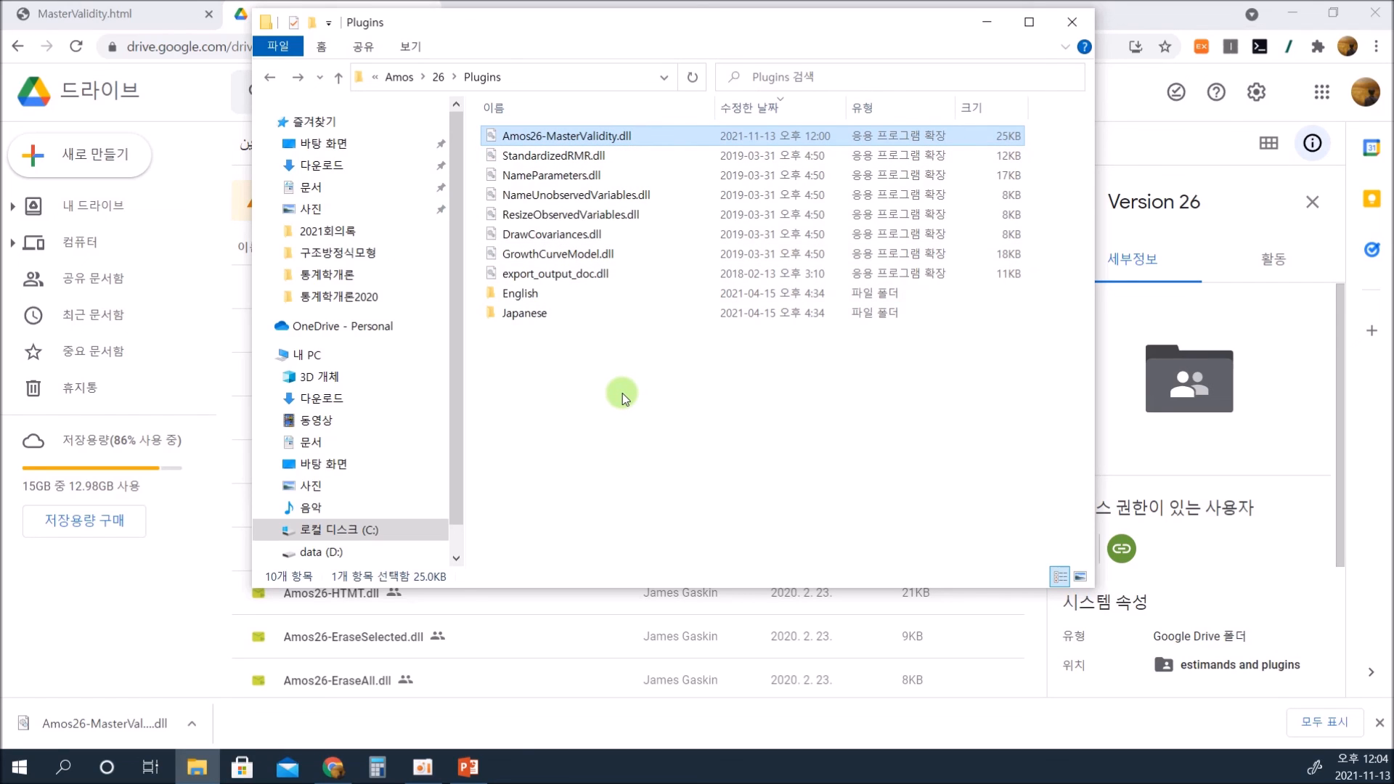
click(1178, 426)
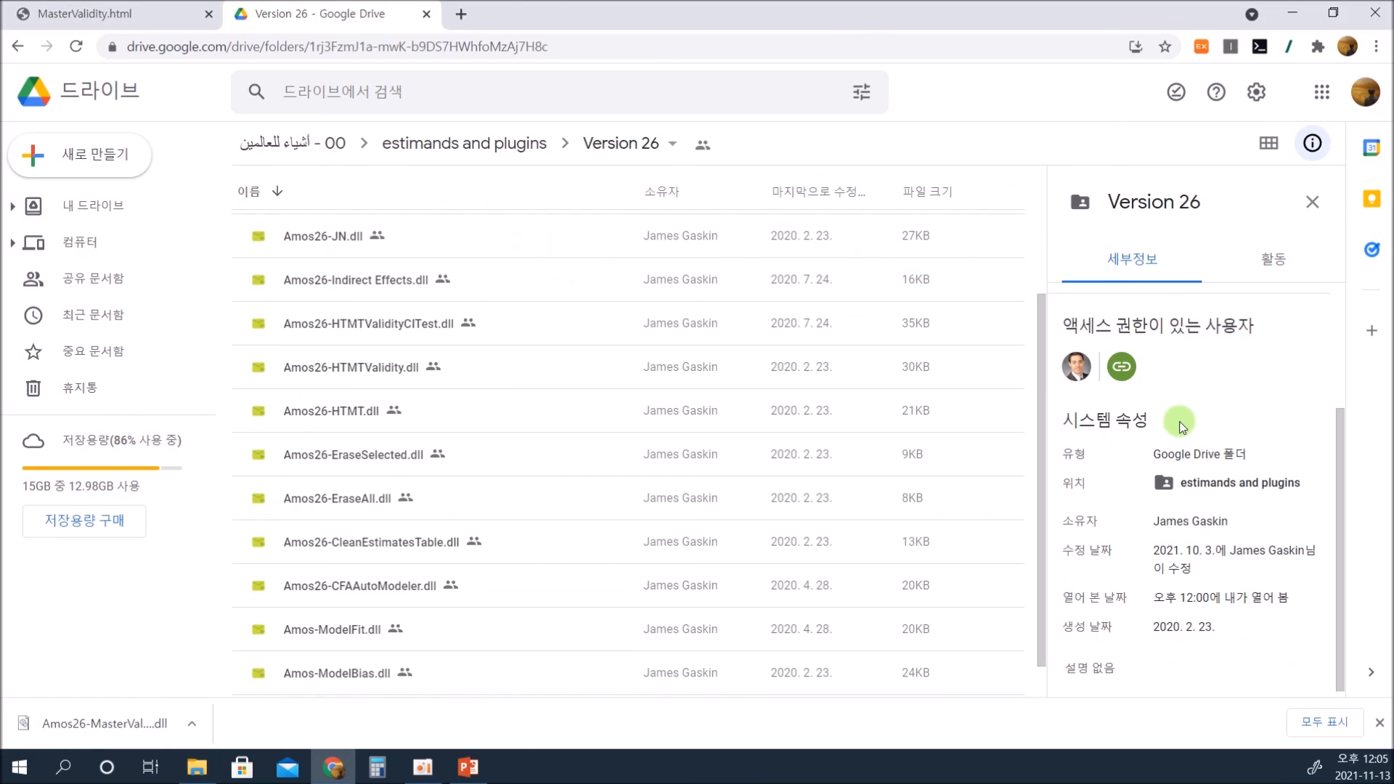